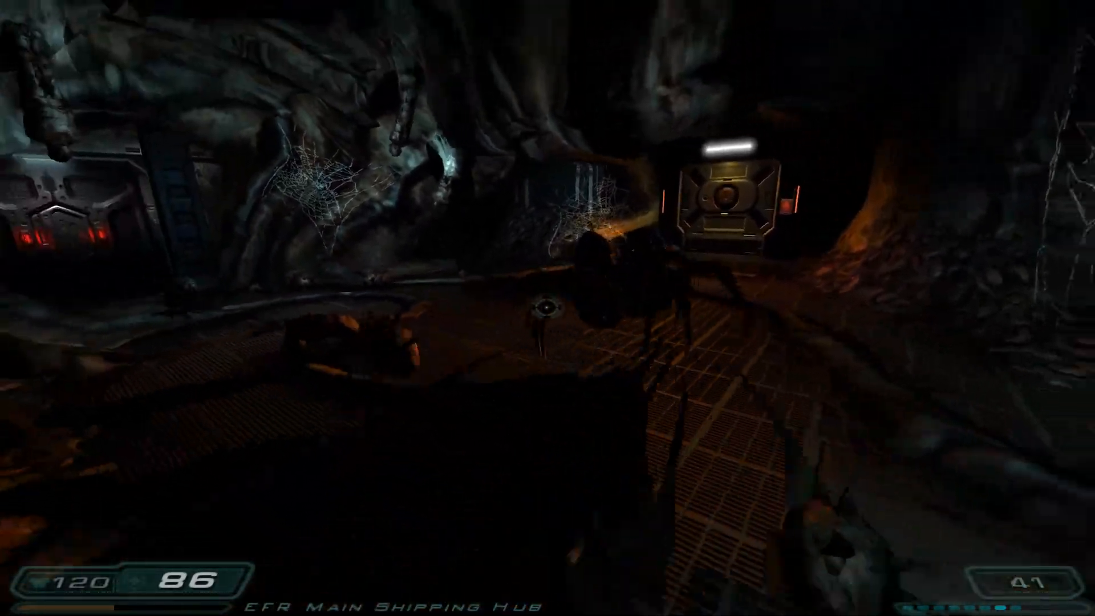
pyautogui.press('w')
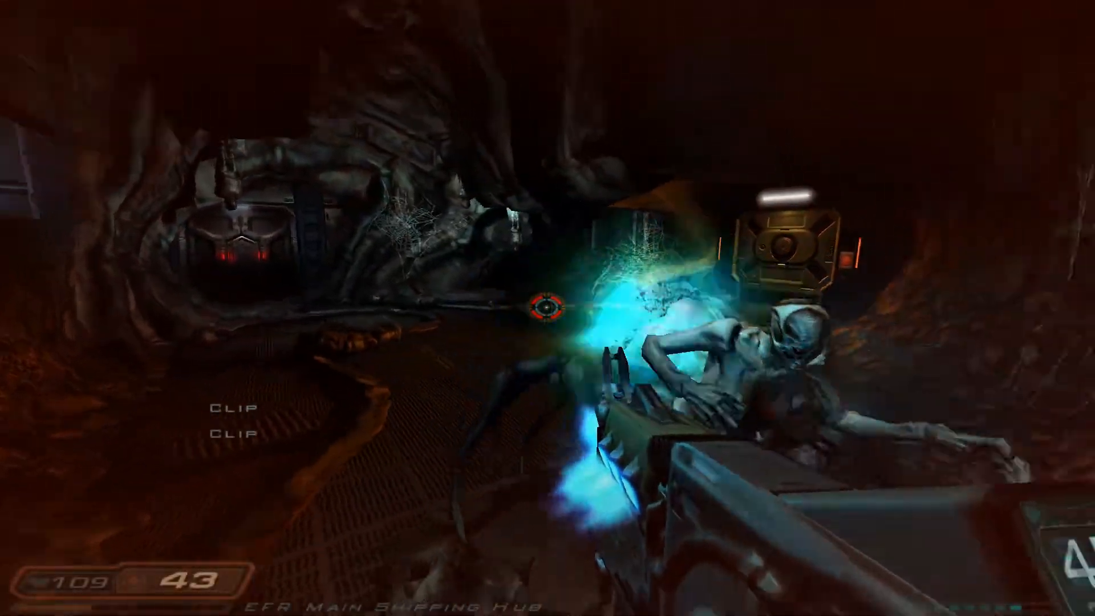
pyautogui.click(546, 307)
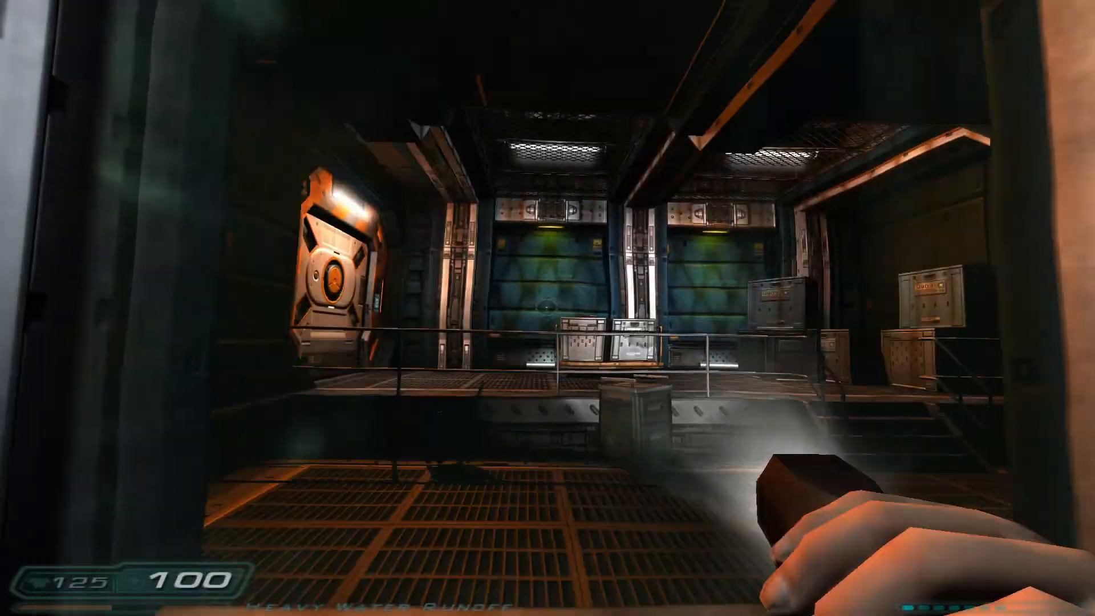
pyautogui.press('s')
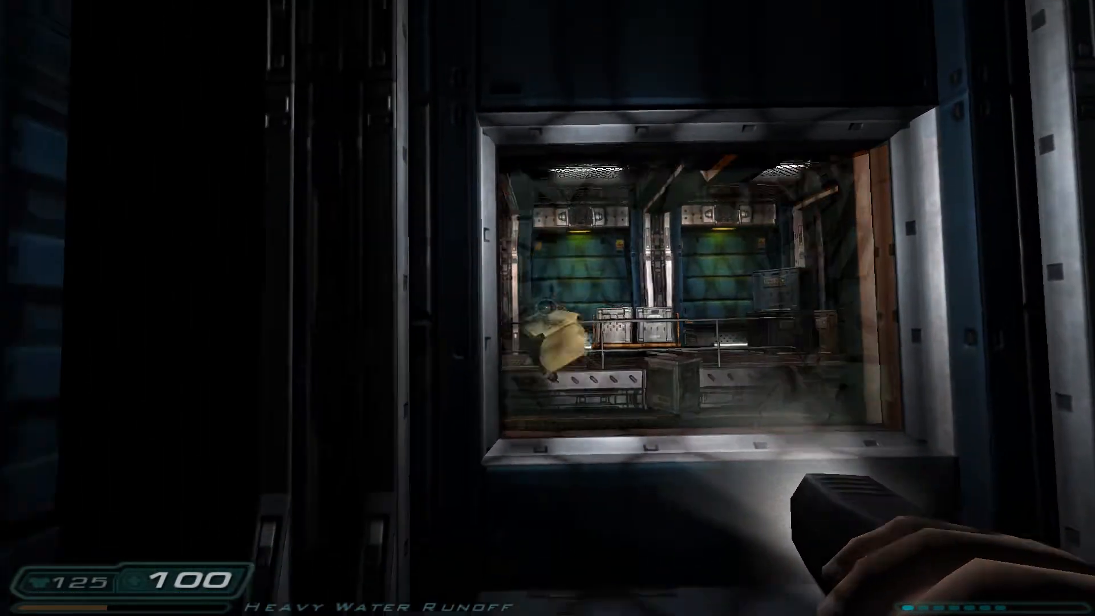
pyautogui.press('a')
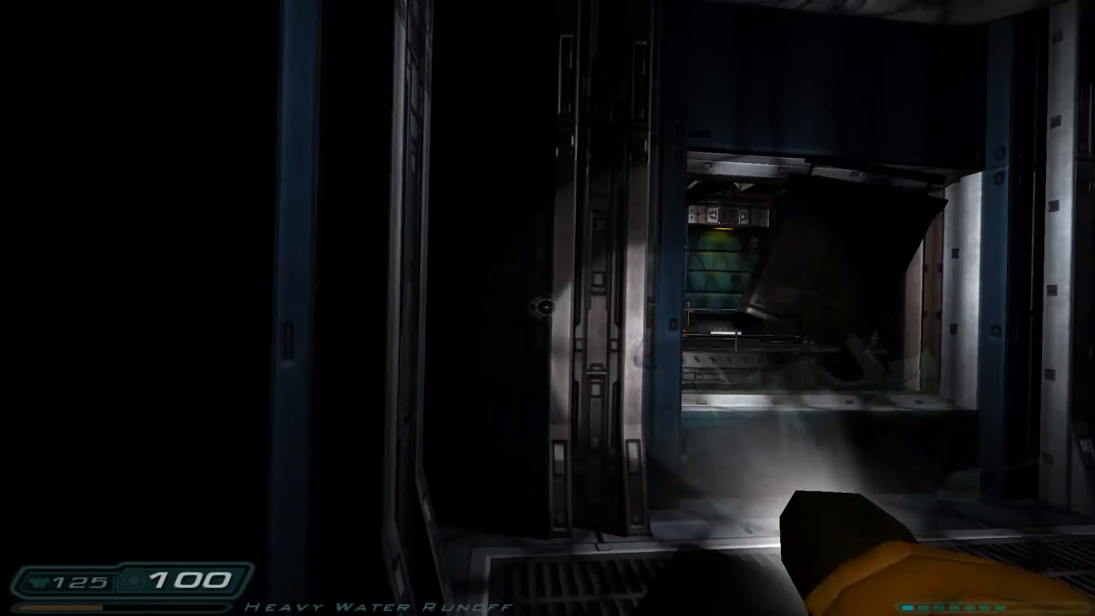
pyautogui.press('s')
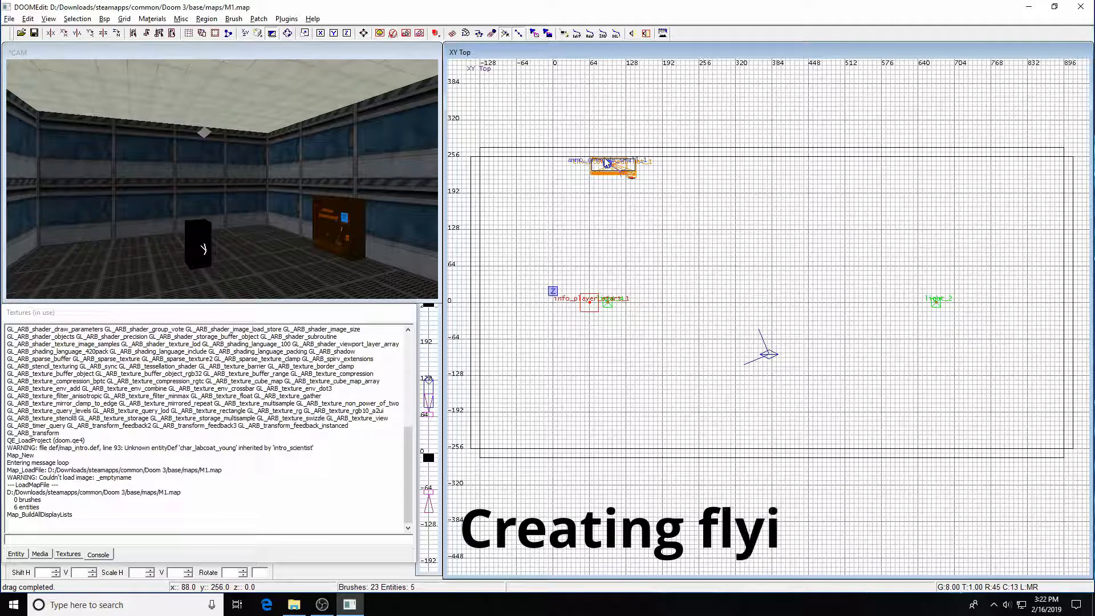
# Step: Look around the room in the camera view, from the player start to the Alpha Labs storage cabinet
pyautogui.press('c')
pyautogui.press('c')
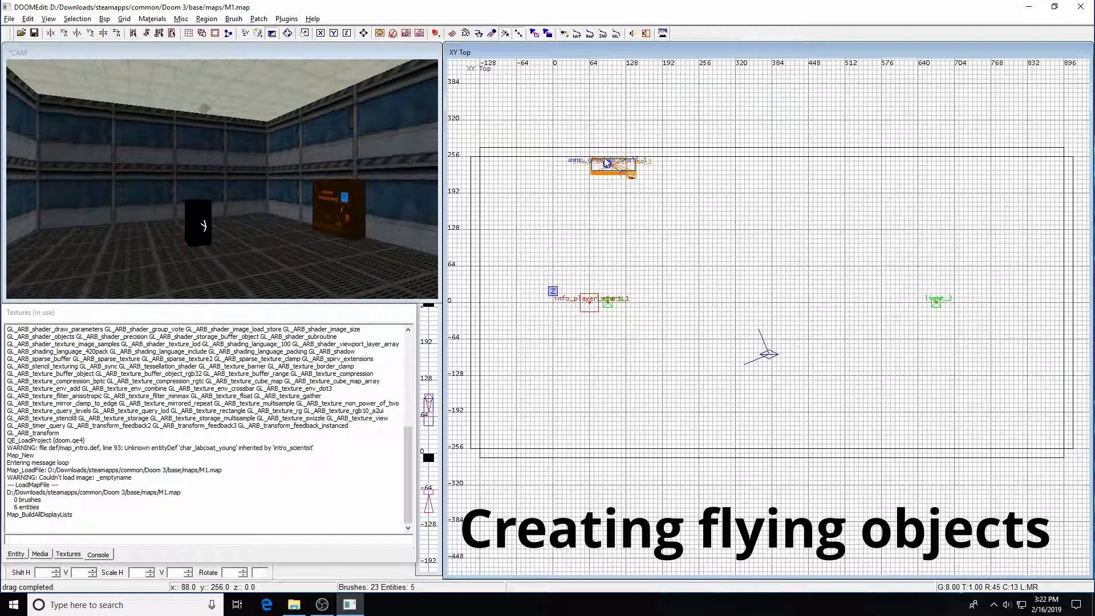
pyautogui.press('Left')
pyautogui.press('Up')
pyautogui.press('Up')
pyautogui.press('Up')
pyautogui.press('Up')
pyautogui.press('Up')
pyautogui.press('Up')
pyautogui.press('Right')
pyautogui.press('Right')
pyautogui.press('Right')
pyautogui.press('Right')
pyautogui.press('Right')
pyautogui.press('Right')
pyautogui.press('Right')
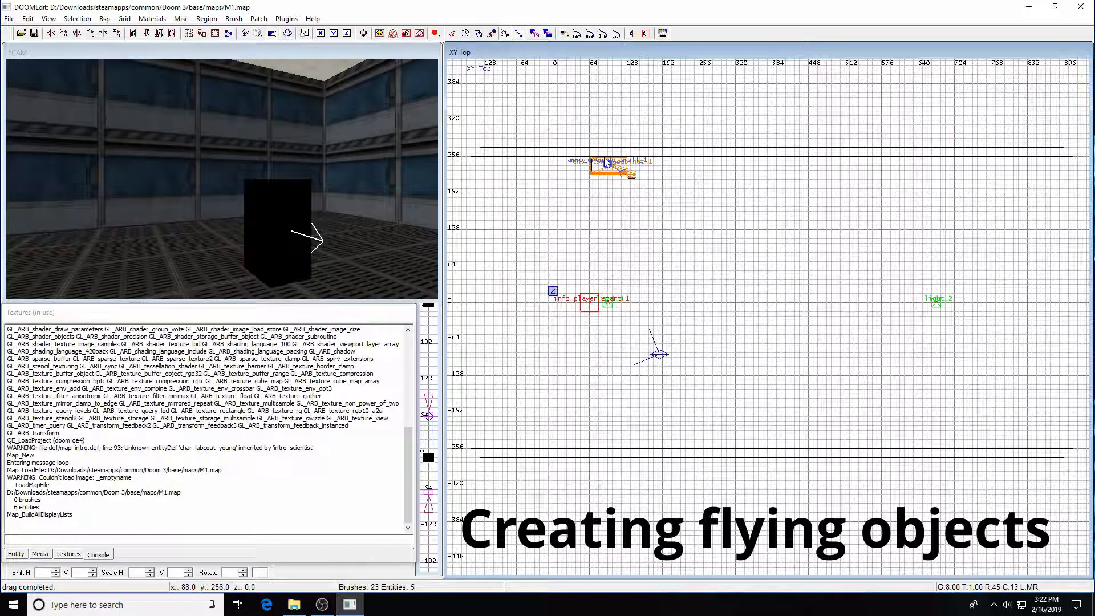
pyautogui.press('Right')
pyautogui.press('Down')
pyautogui.press('Down')
pyautogui.press('Down')
pyautogui.press('Left')
pyautogui.press('Left')
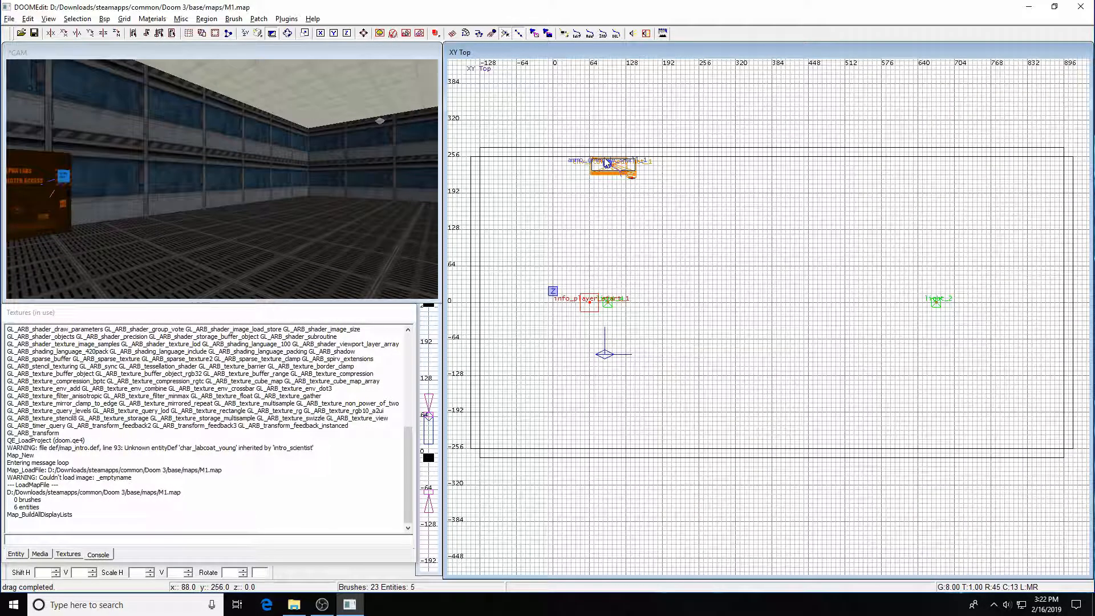
pyautogui.press('Left')
pyautogui.press('Left')
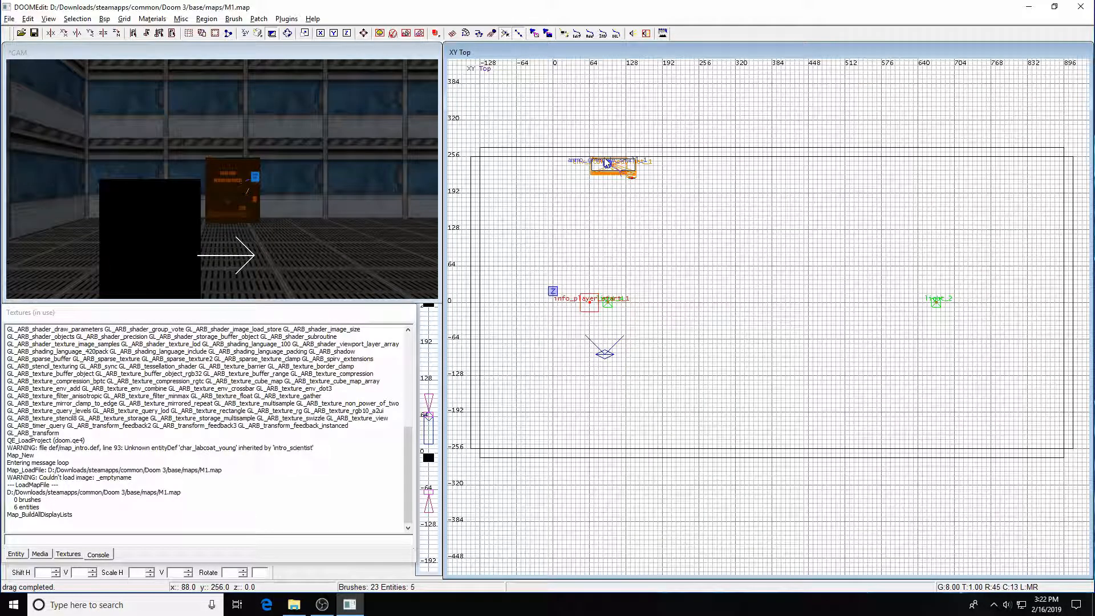
pyautogui.press('Up')
pyautogui.press('Up')
pyautogui.press('Up')
pyautogui.press('Up')
pyautogui.press('Up')
pyautogui.press('Up')
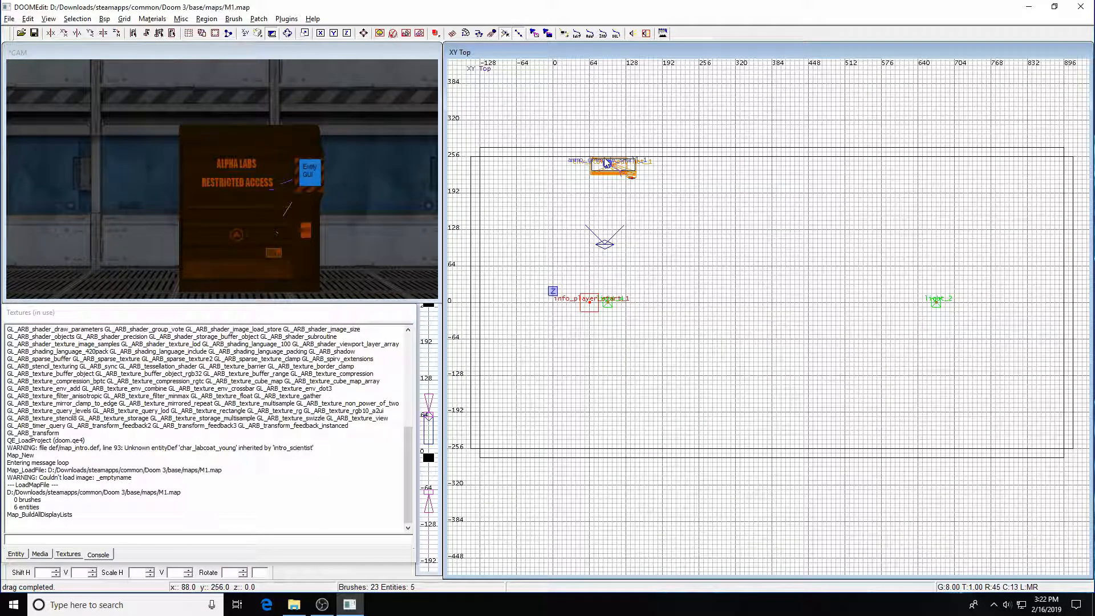
pyautogui.press('Right')
pyautogui.press('Right')
pyautogui.press('Right')
pyautogui.press('Right')
pyautogui.press('Right')
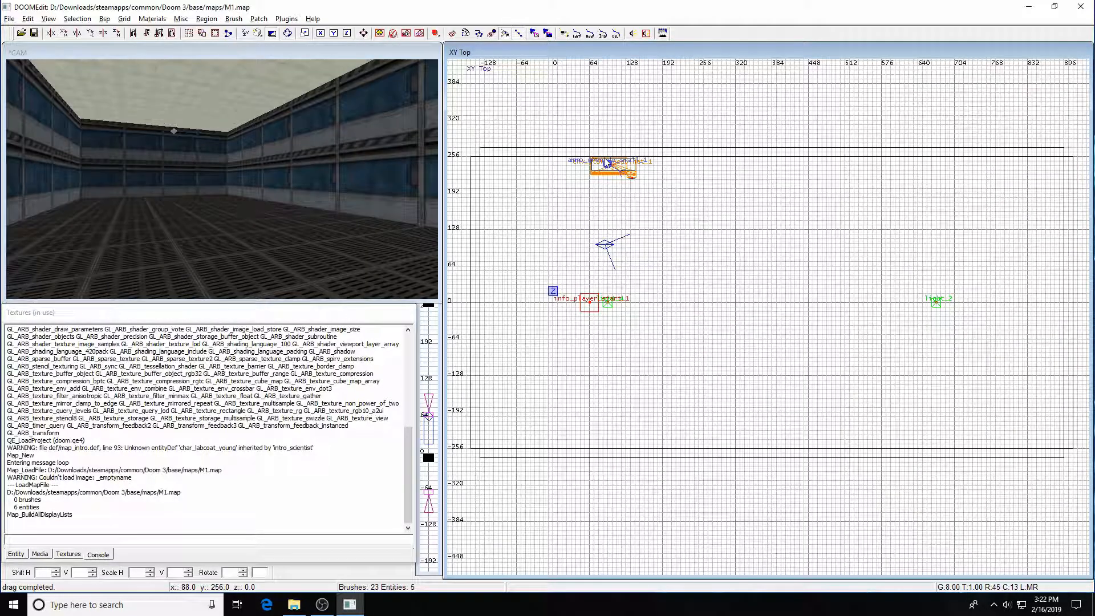
# Step: Examine the empty floor area of the room in the top and camera views
pyautogui.moveTo(777, 317); pyautogui.dragTo(753, 279, button='right')
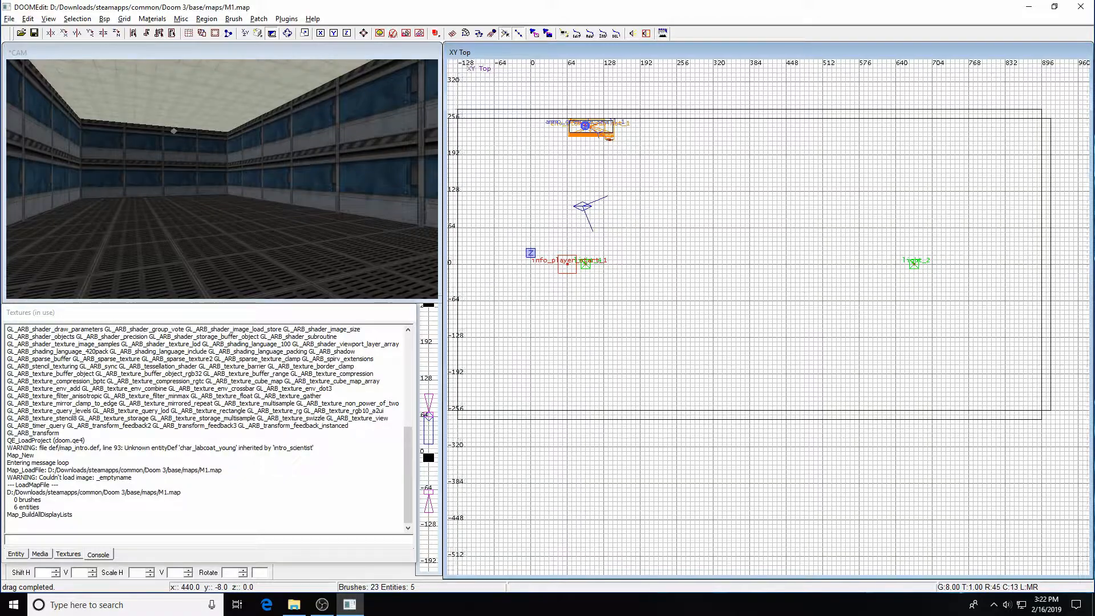
pyautogui.moveTo(670, 276); pyautogui.dragTo(691, 285, button='right')
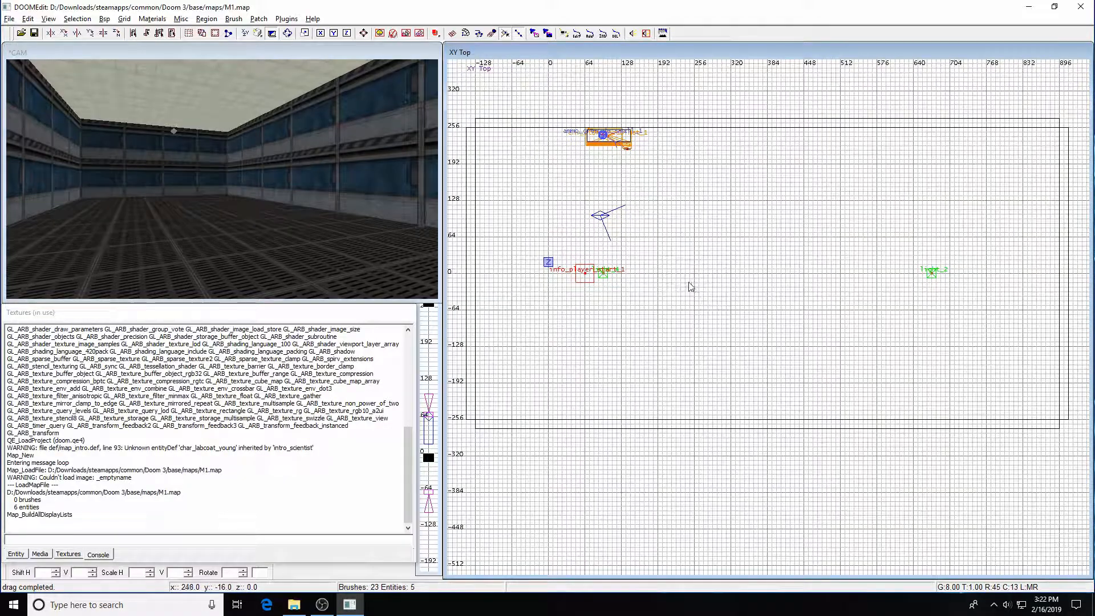
pyautogui.press('Left')
pyautogui.press('Left')
pyautogui.press('Left')
pyautogui.press('Right')
pyautogui.press('Right')
pyautogui.press('Right')
pyautogui.press('Right')
pyautogui.press('Right')
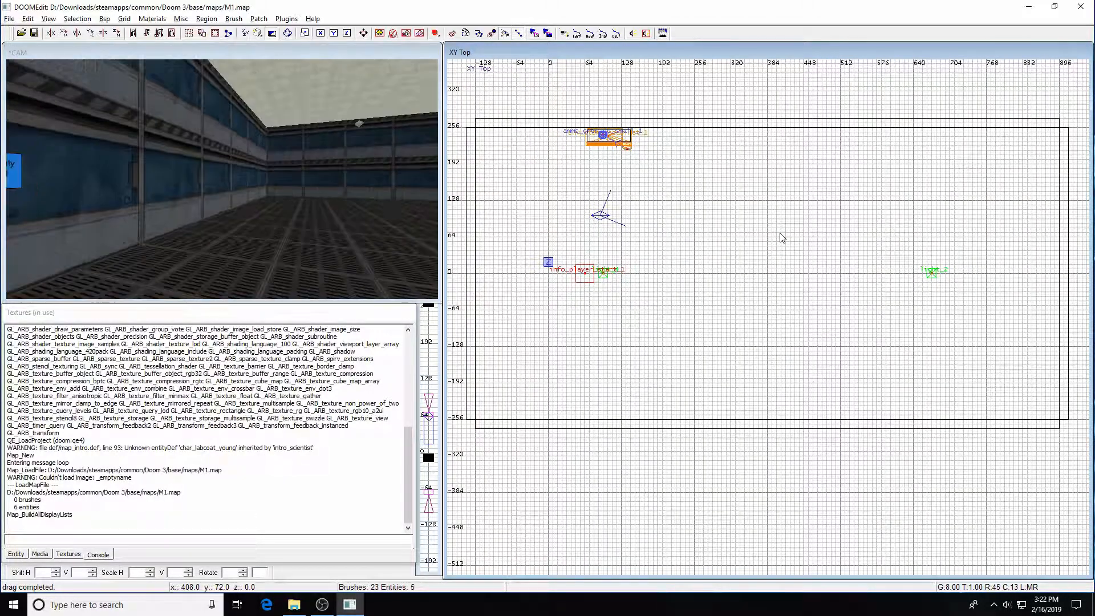
pyautogui.press('Up')
pyautogui.press('Up')
pyautogui.press('Up')
pyautogui.press('Up')
pyautogui.press('Up')
pyautogui.press('Up')
pyautogui.press('Left')
pyautogui.press('Left')
pyautogui.press('Left')
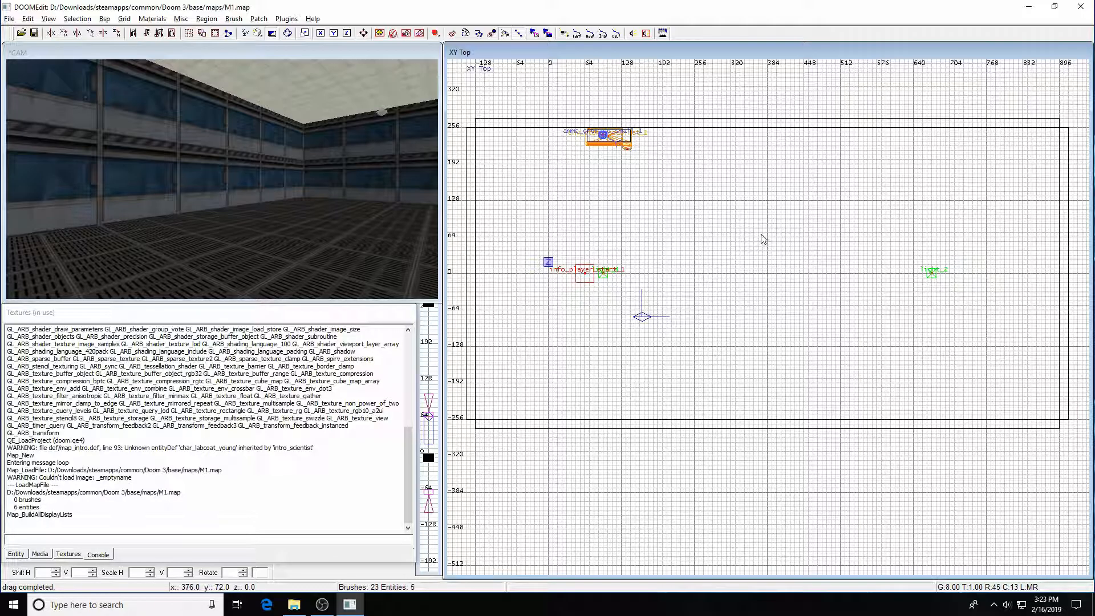
# Step: Draw a cube brush about 48 units on a side with the caulk texture on the empty floor
pyautogui.click(67, 554)
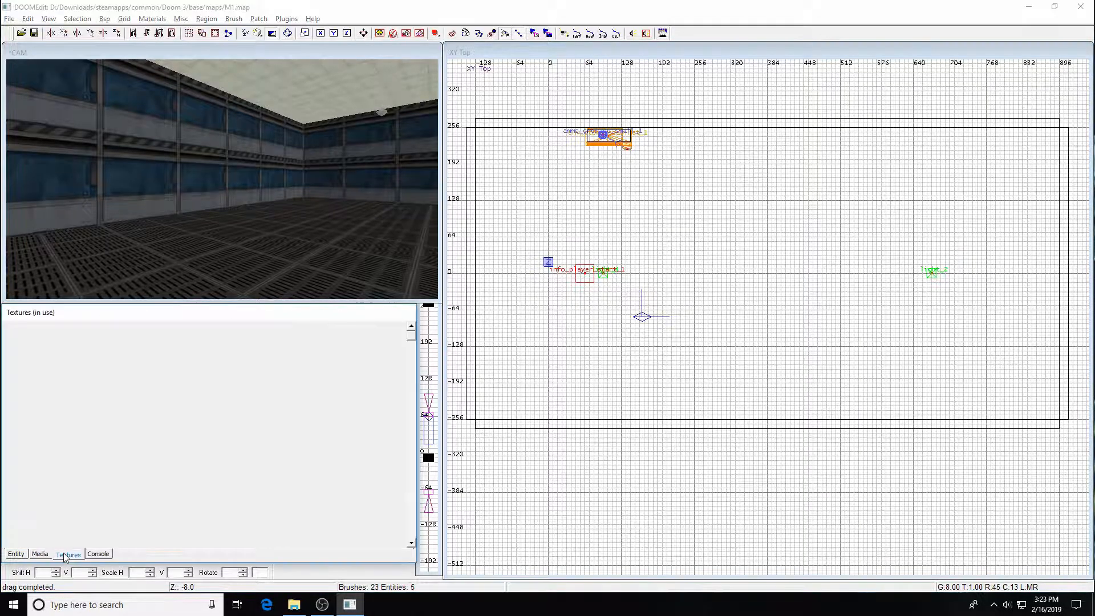
pyautogui.click(179, 421)
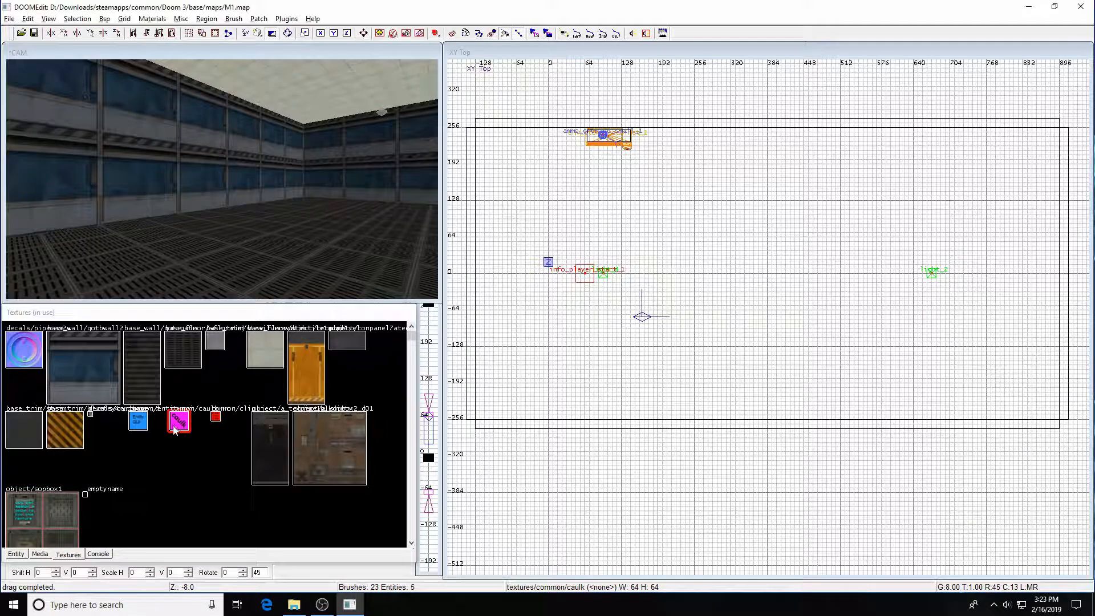
pyautogui.moveTo(650, 202); pyautogui.dragTo(695, 228, button='right')
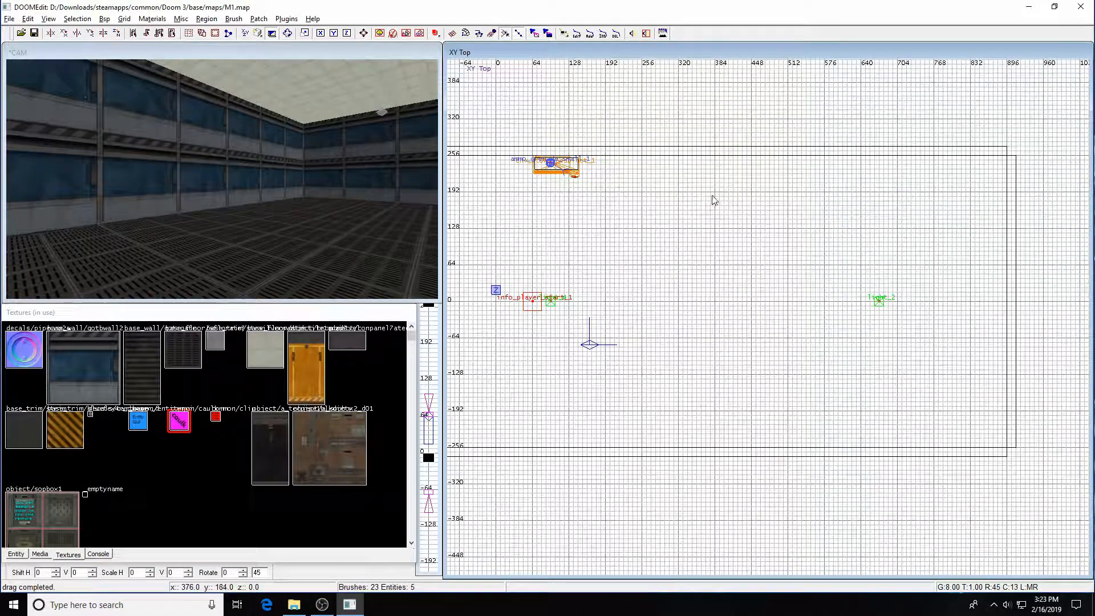
pyautogui.moveTo(716, 192)
pyautogui.mouseDown()
pyautogui.moveTo(753, 224)
pyautogui.moveTo(731, 262)
pyautogui.mouseUp()
pyautogui.moveTo(804, 210); pyautogui.dragTo(764, 198)
pyautogui.hotkey('ctrl', 'Tab')
pyautogui.moveTo(795, 285)
pyautogui.mouseDown()
pyautogui.moveTo(781, 262)
pyautogui.moveTo(783, 291)
pyautogui.mouseUp()
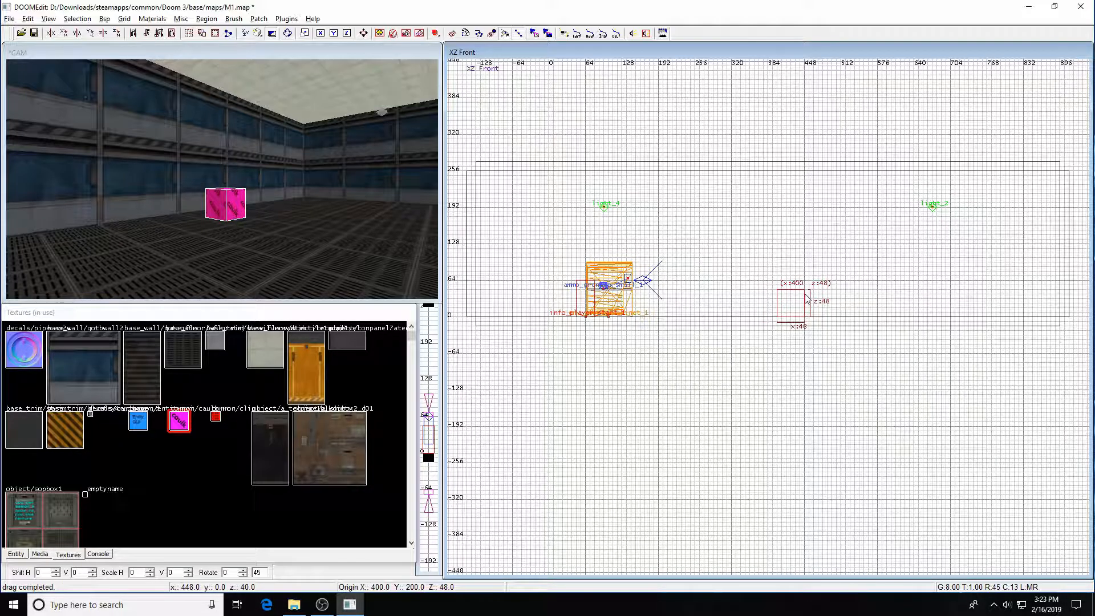
# Step: Duplicate the caulk cube and place the copy a short distance farther into the room on the floor
pyautogui.press('space')
pyautogui.hotkey('ctrl', 'Tab')
pyautogui.hotkey('ctrl', 'Tab')
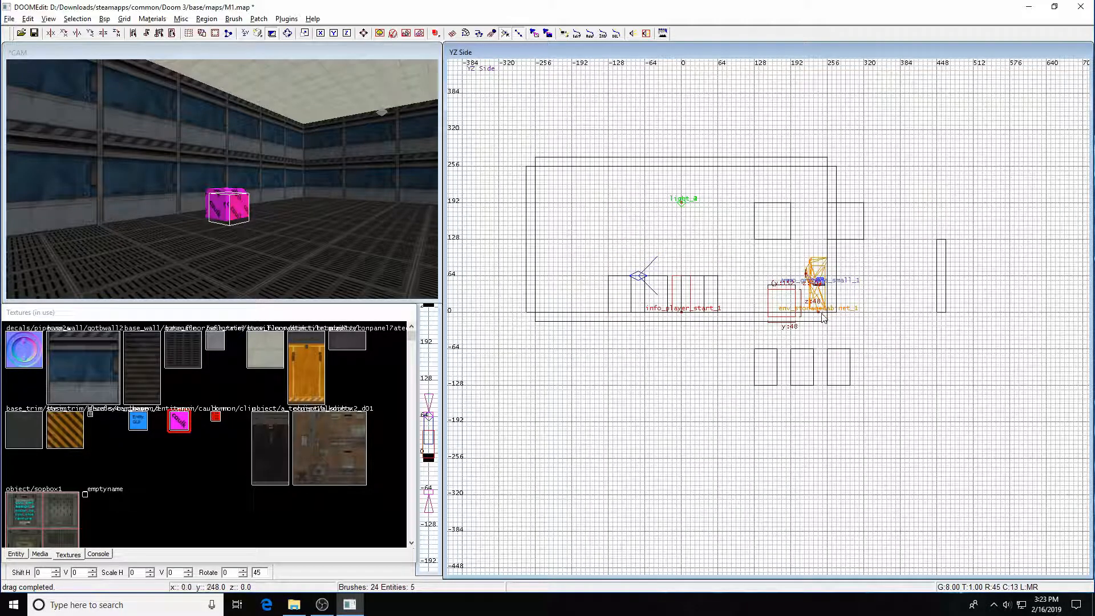
pyautogui.moveTo(788, 308)
pyautogui.mouseDown()
pyautogui.moveTo(890, 303)
pyautogui.moveTo(861, 300)
pyautogui.mouseUp()
pyautogui.press('Escape')
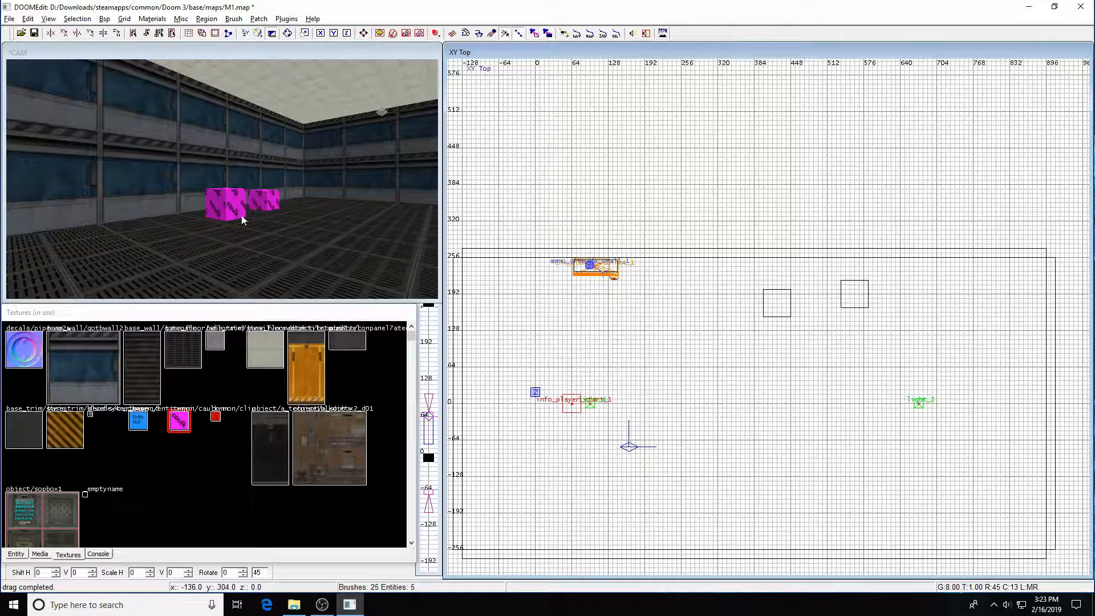
# Step: Adjust the positions of both cubes on the floor, placing the nearer one at x 416
pyautogui.keyDown('shift'); pyautogui.click(231, 209); pyautogui.keyUp('shift')
pyautogui.moveTo(778, 310)
pyautogui.mouseDown()
pyautogui.moveTo(787, 314)
pyautogui.moveTo(785, 304)
pyautogui.mouseUp()
pyautogui.press('Escape')
pyautogui.keyDown('shift'); pyautogui.click(275, 203); pyautogui.keyUp('shift')
pyautogui.hotkey('ctrl', 'Tab')
pyautogui.press('Escape')
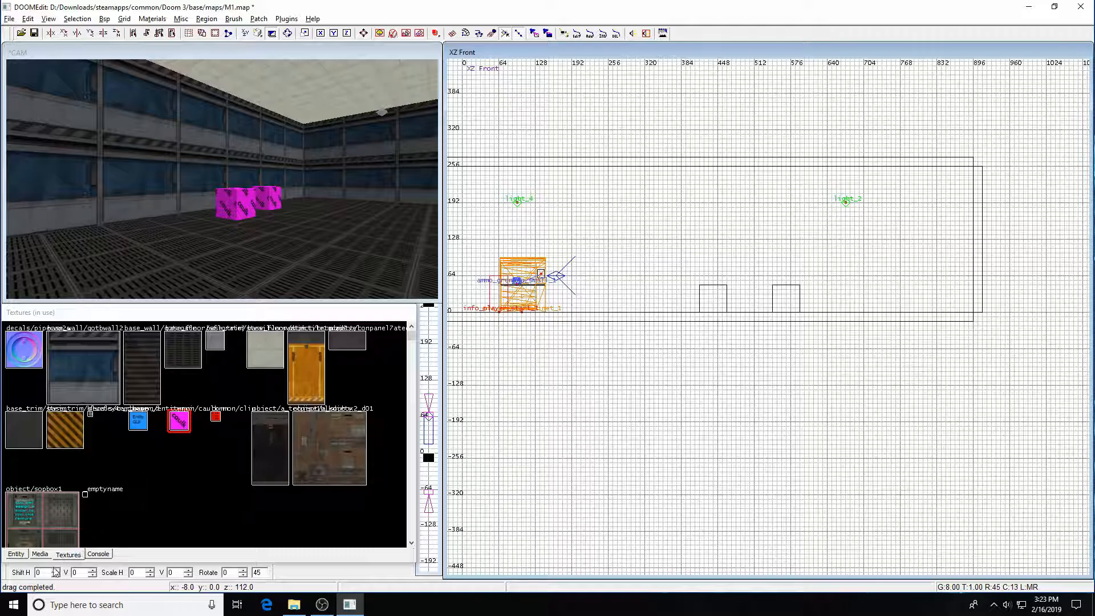
# Step: Browse the object folder of the texture library for crate textures
pyautogui.click(39, 552)
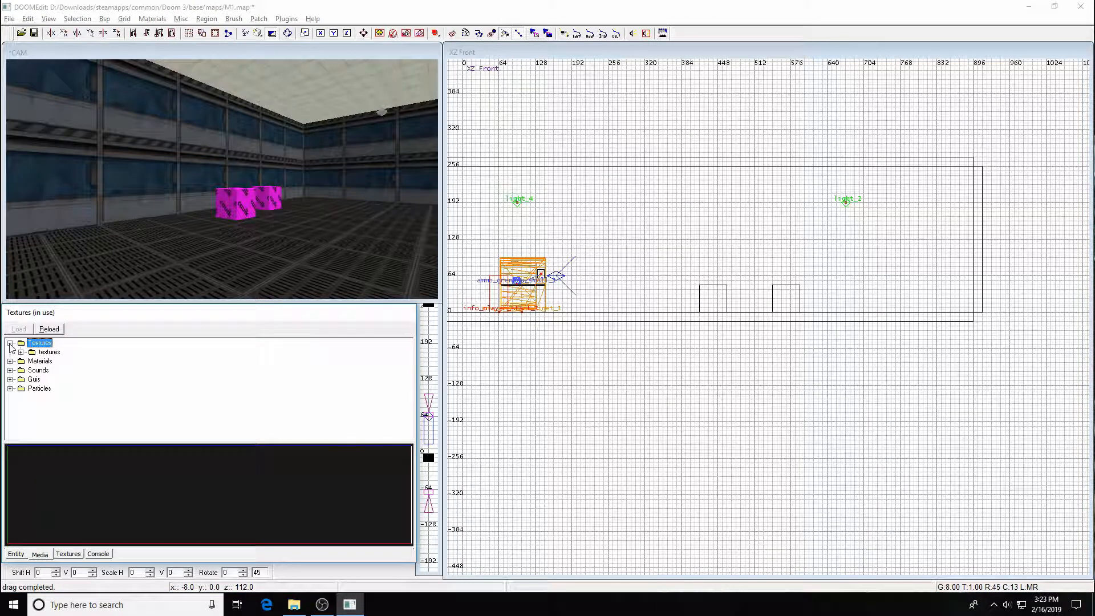
pyautogui.click(21, 352)
pyautogui.scroll(-6, 32, 381)
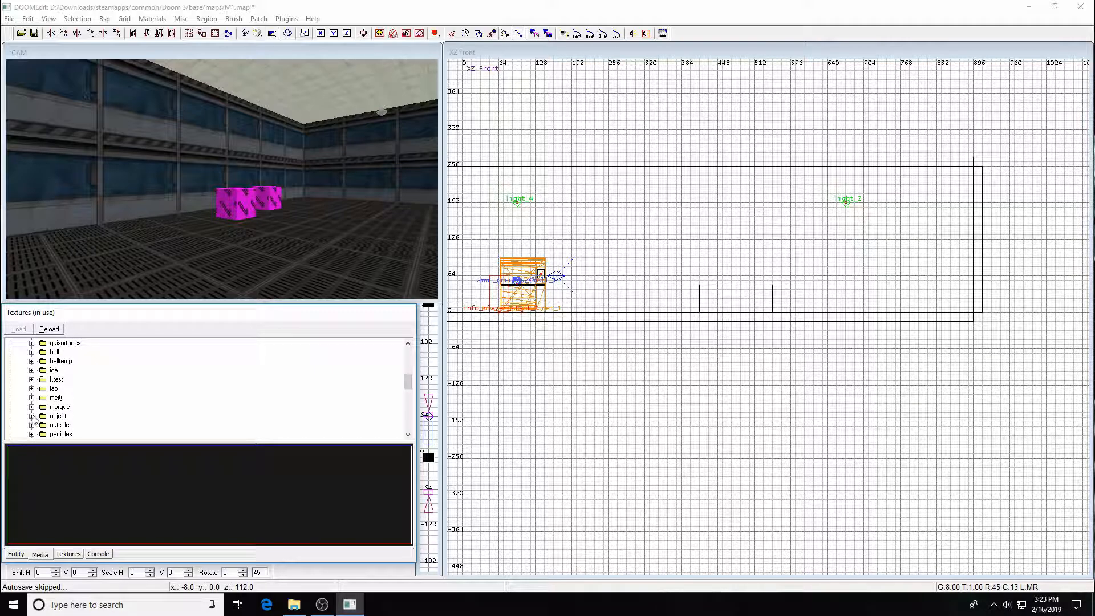
pyautogui.click(31, 416)
pyautogui.scroll(-3, 96, 402)
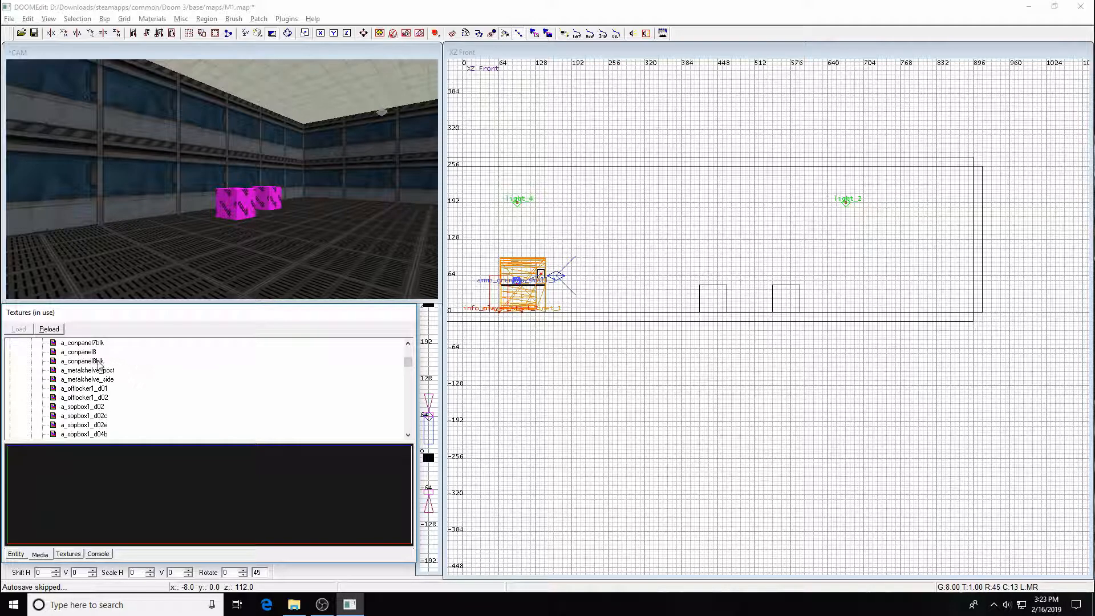
# Step: Apply the object/sopbox1 texture to the nearer cube and object/a_sopbox2_d01 to the farther one
pyautogui.click(68, 554)
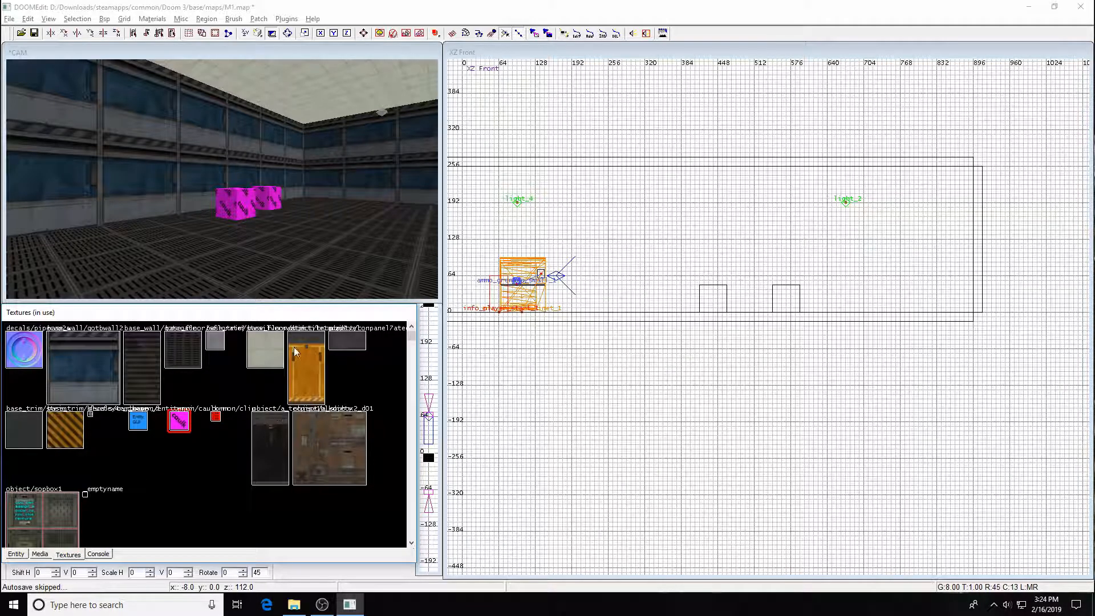
pyautogui.click(266, 208)
pyautogui.keyDown('shift'); pyautogui.click(254, 201); pyautogui.keyUp('shift')
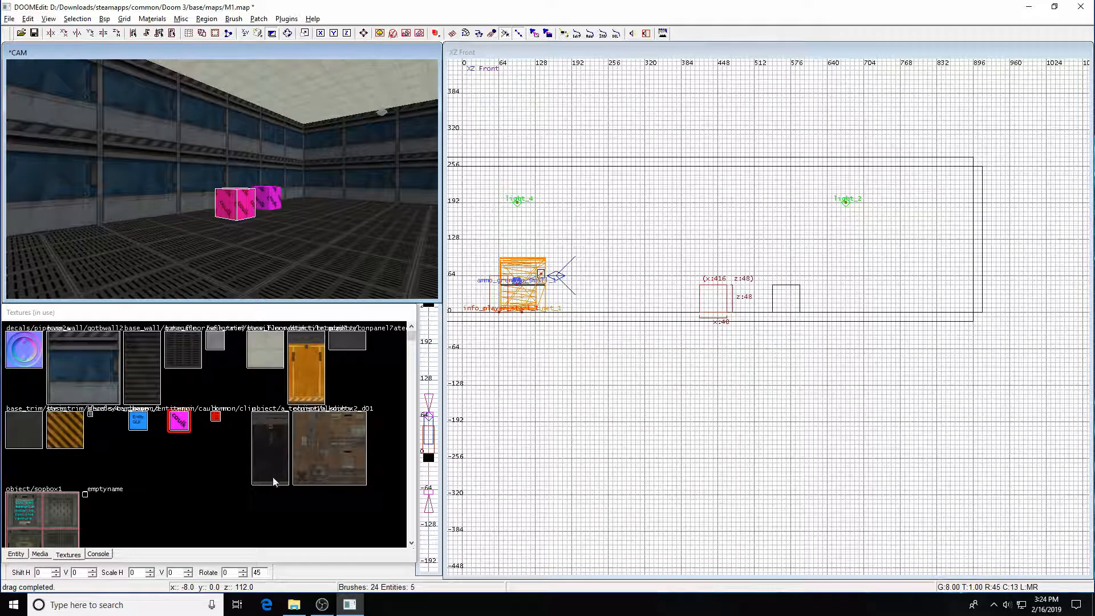
pyautogui.click(66, 507)
pyautogui.press('Escape')
pyautogui.keyDown('shift'); pyautogui.click(269, 198); pyautogui.keyUp('shift')
pyautogui.click(338, 426)
pyautogui.press('Escape')
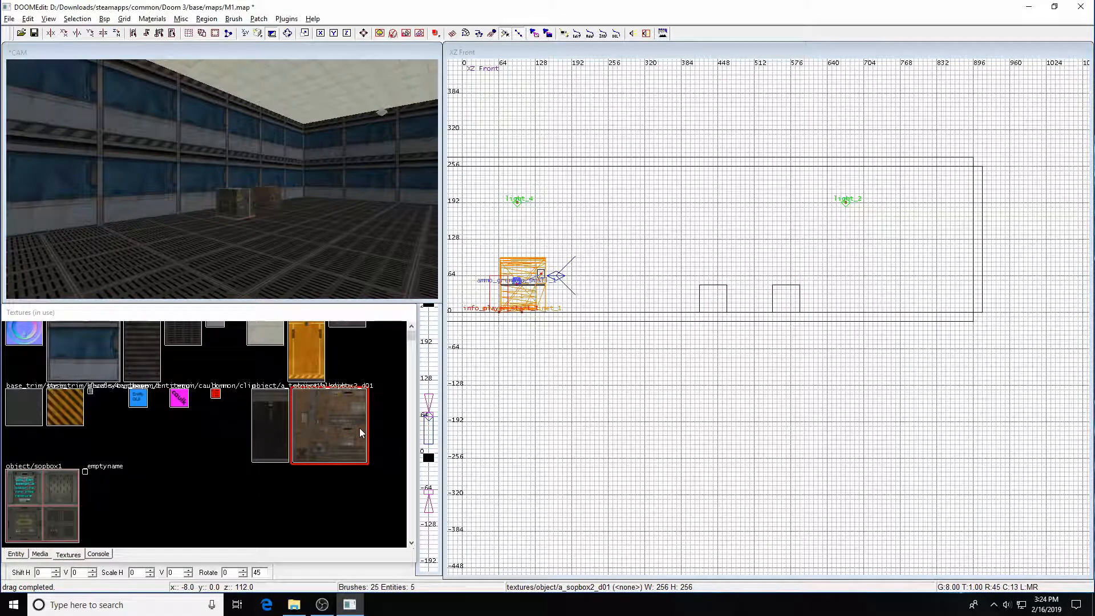
# Step: Fit the nearer crate's texture in the Surface inspector with a width of .5 and a height of .5
pyautogui.press('Left')
pyautogui.press('Left')
pyautogui.press('Right')
pyautogui.press('Right')
pyautogui.press('Up')
pyautogui.press('Up')
pyautogui.press('Up')
pyautogui.press('Up')
pyautogui.press('Up')
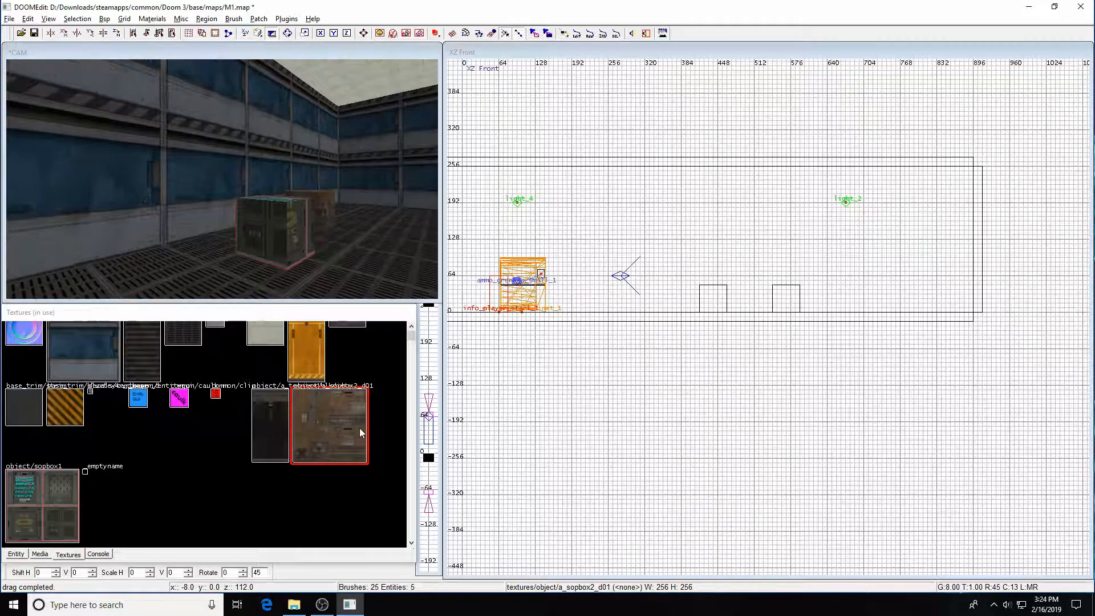
pyautogui.press('Right')
pyautogui.press('Right')
pyautogui.press('Up')
pyautogui.press('Up')
pyautogui.press('Left')
pyautogui.press('Left')
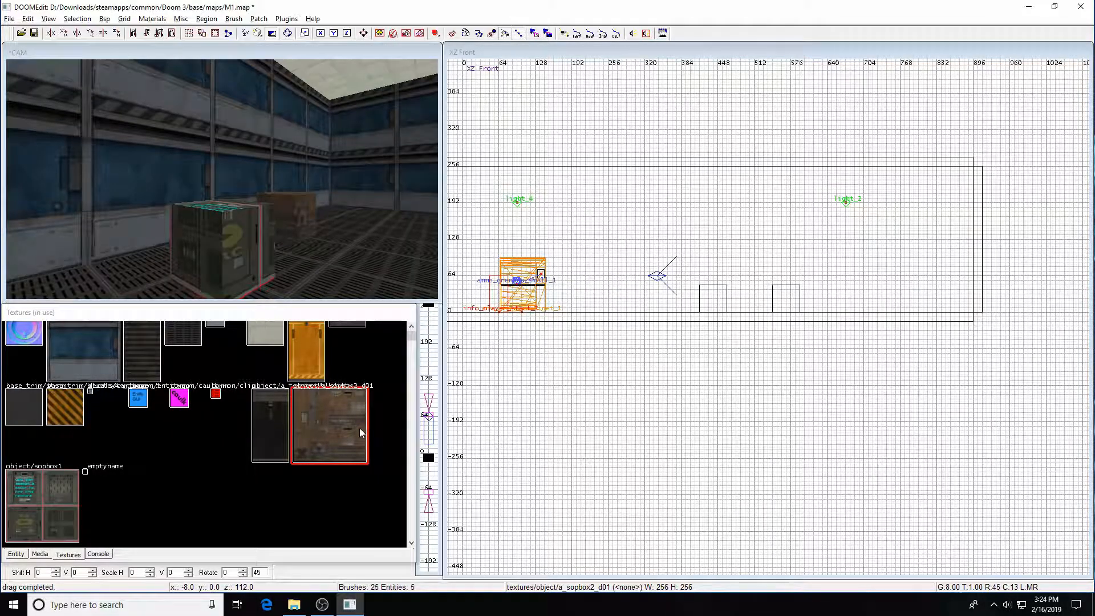
pyautogui.keyDown('shift'); pyautogui.click(232, 251); pyautogui.keyUp('shift')
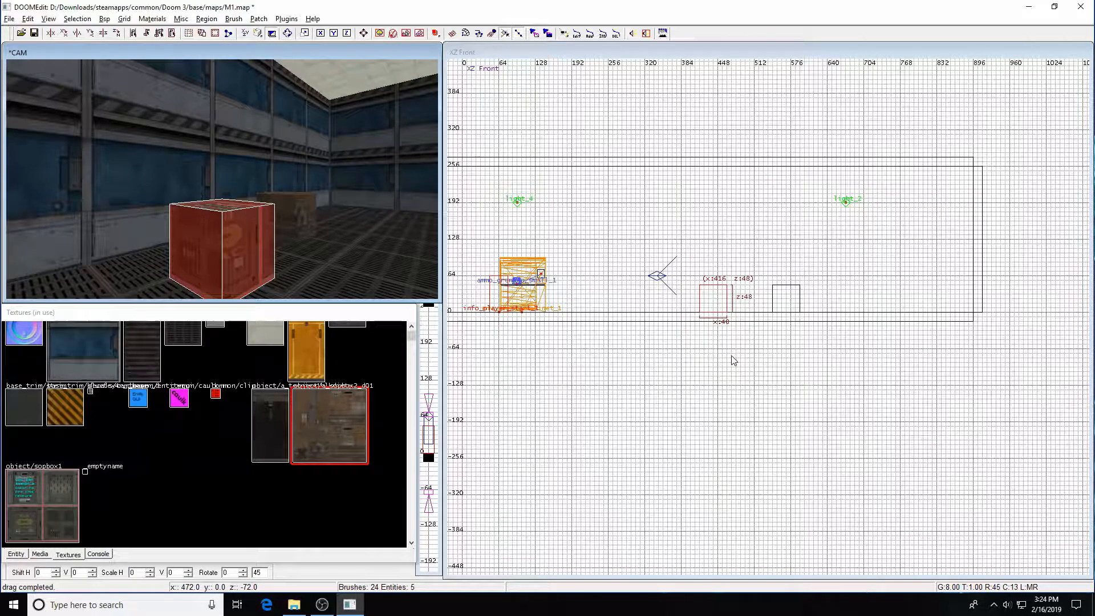
pyautogui.press('s')
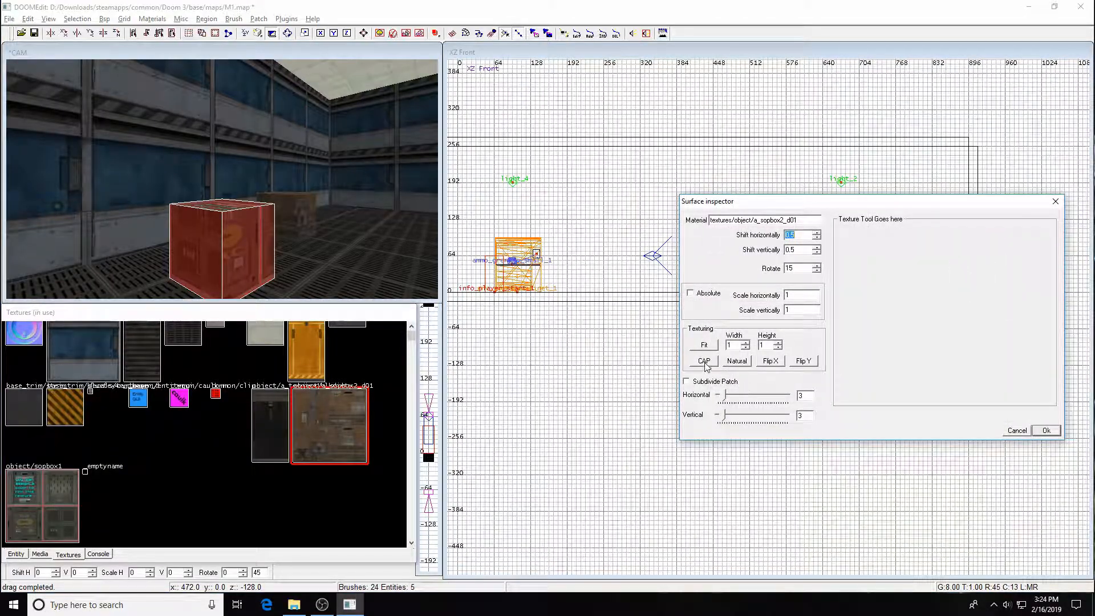
pyautogui.click(738, 344)
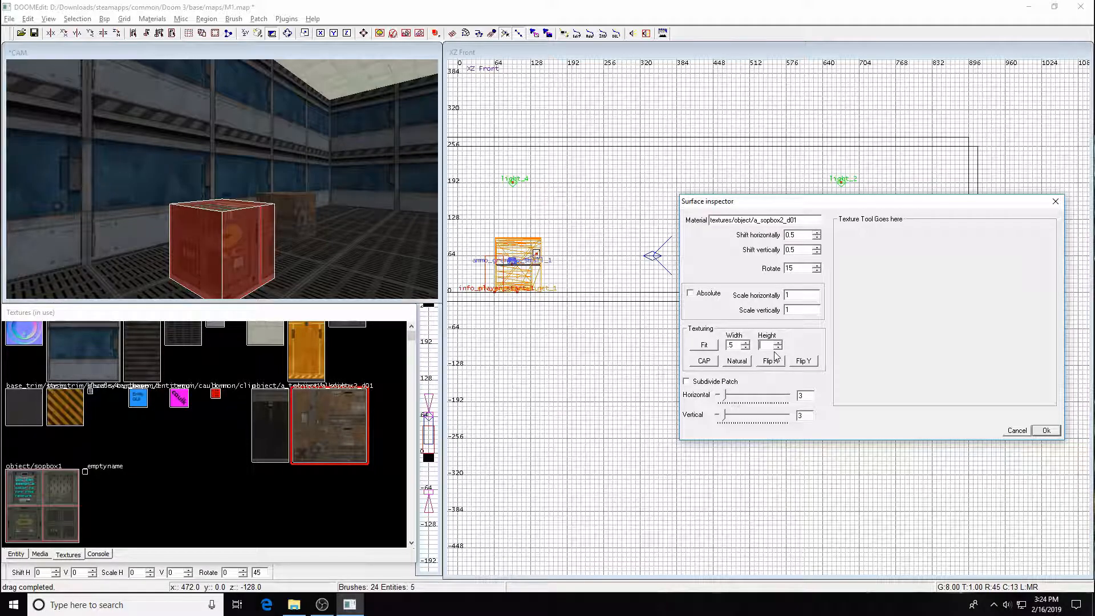
pyautogui.press('Tab')
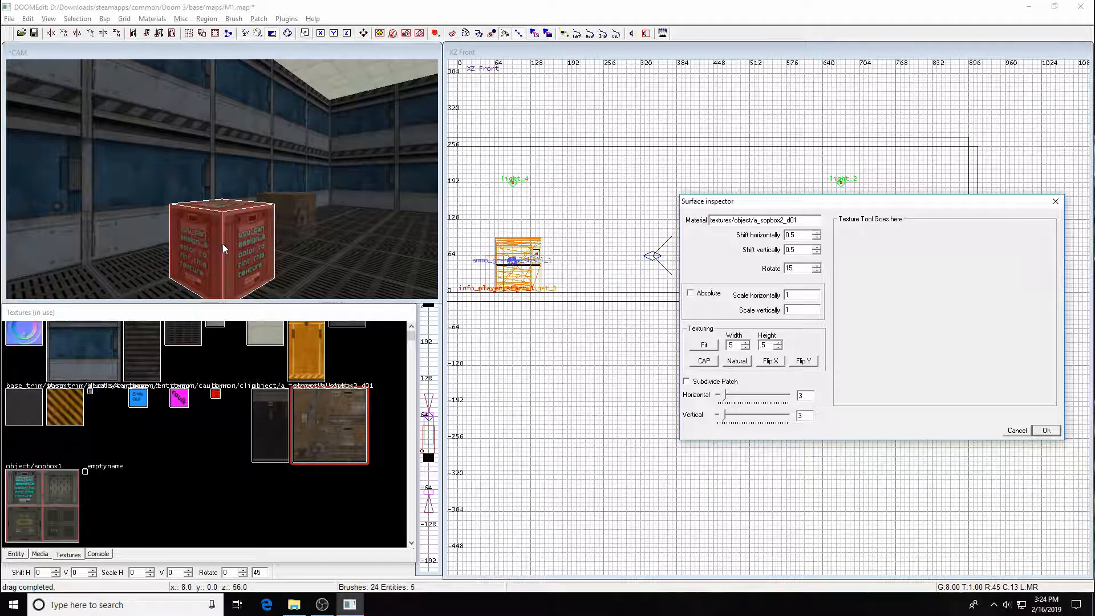
pyautogui.press('Return')
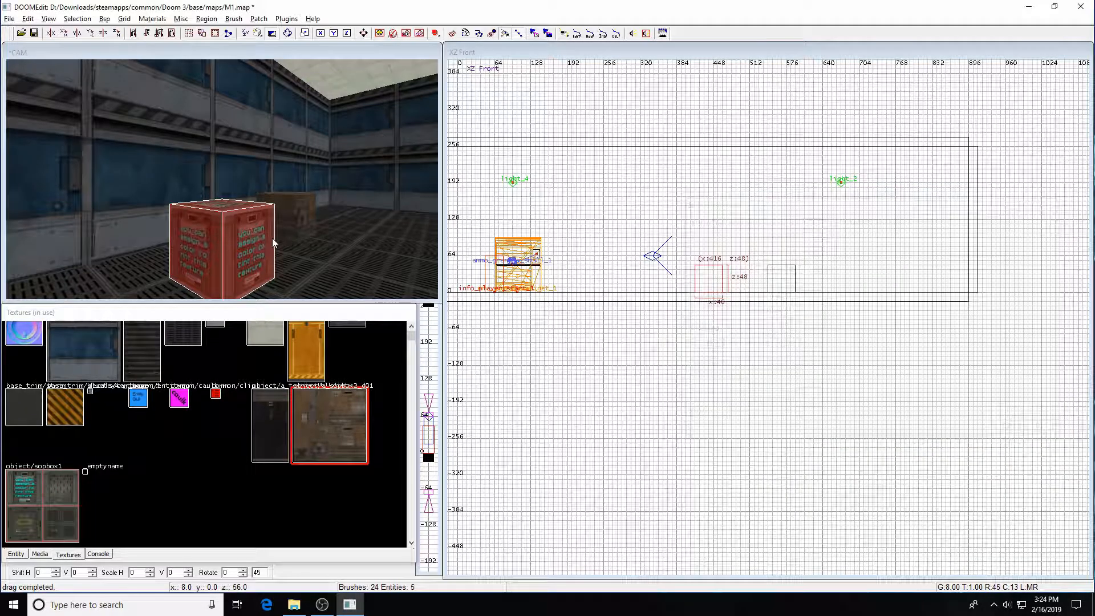
# Step: Fit the farther crate's texture in the Surface inspector with a width of 0.5 and a height of 0.5
pyautogui.keyDown('shift'); pyautogui.click(300, 220); pyautogui.keyUp('shift')
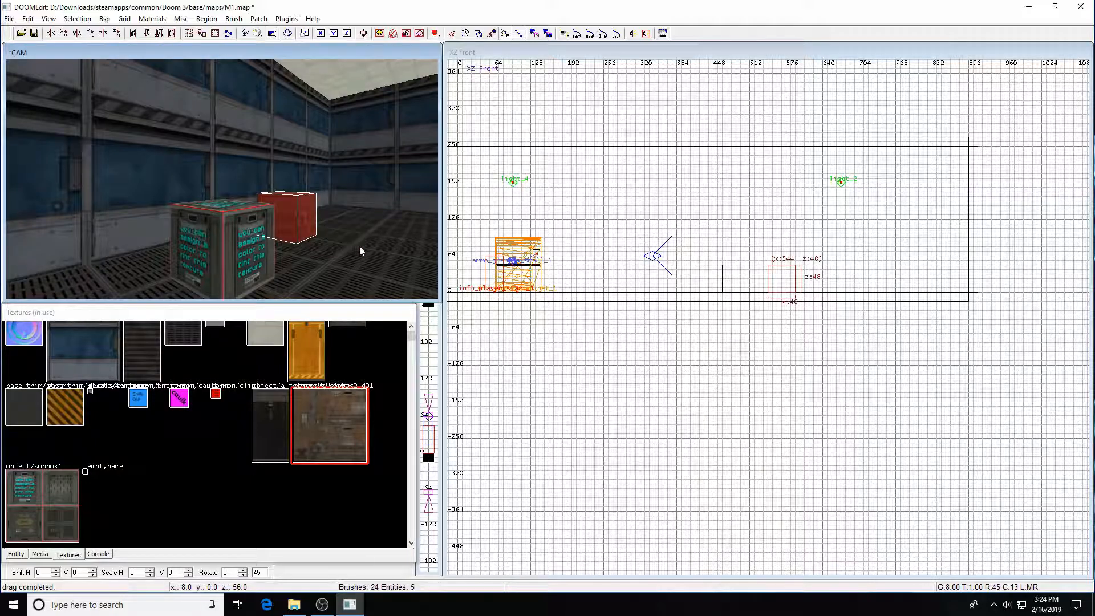
pyautogui.press('s')
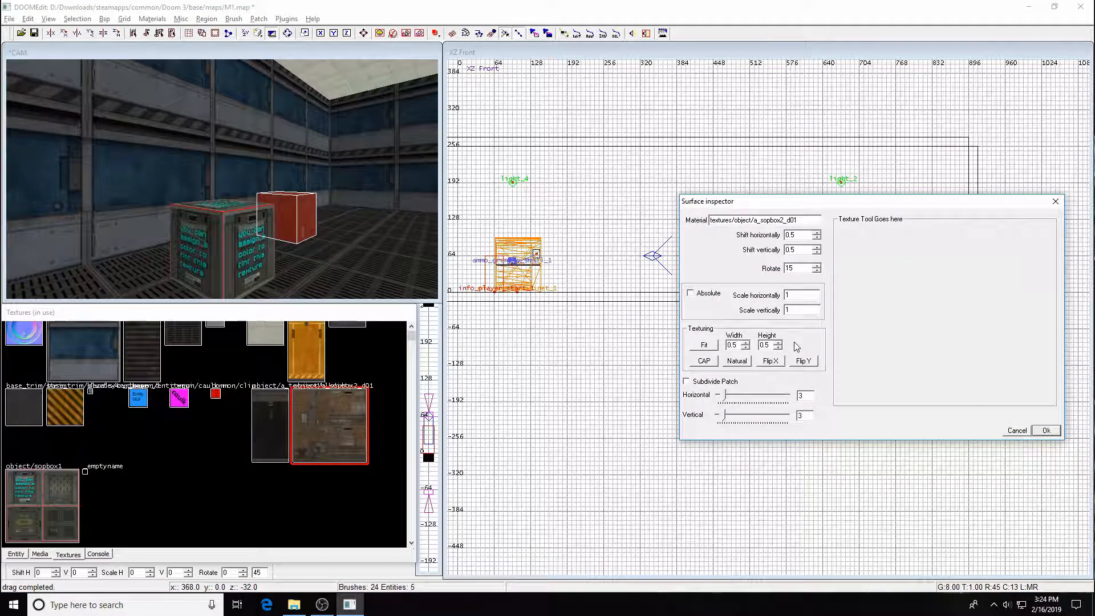
pyautogui.press('Escape')
pyautogui.press('Escape')
# Step: Examine the fitted textures on both crates from several camera positions
pyautogui.press('Right')
pyautogui.press('Right')
pyautogui.press('Up')
pyautogui.press('Up')
pyautogui.press('Up')
pyautogui.press('Up')
pyautogui.press('Left')
pyautogui.press('Left')
pyautogui.press('Down')
pyautogui.press('Down')
pyautogui.press('Down')
pyautogui.press('Down')
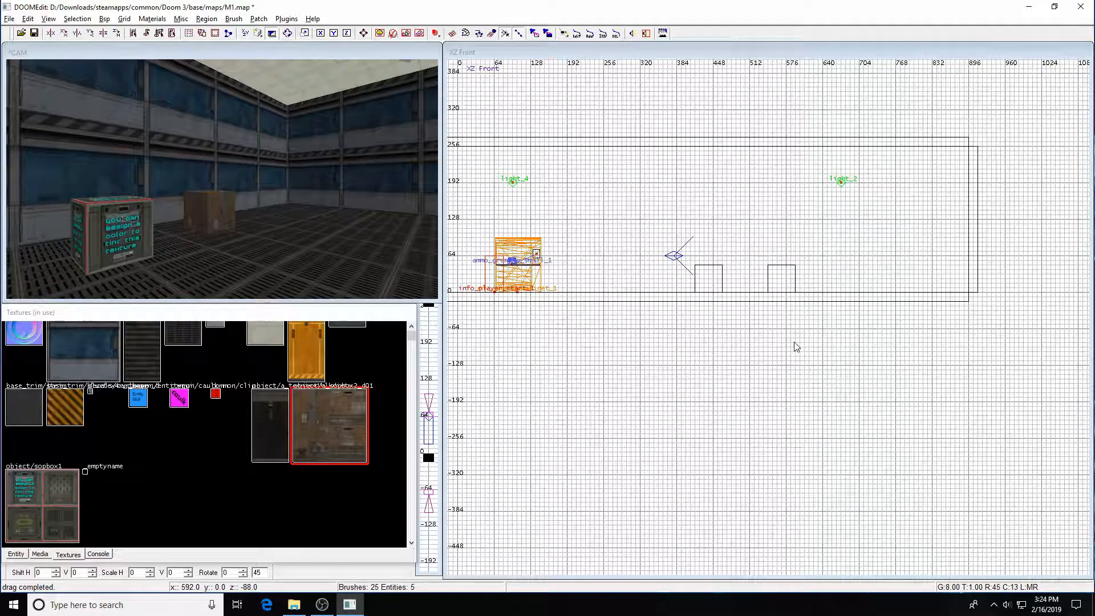
# Step: Turn the nearer crate about the Z axis with an arbitrary rotation and deselect it
pyautogui.keyDown('shift'); pyautogui.click(114, 246); pyautogui.keyUp('shift')
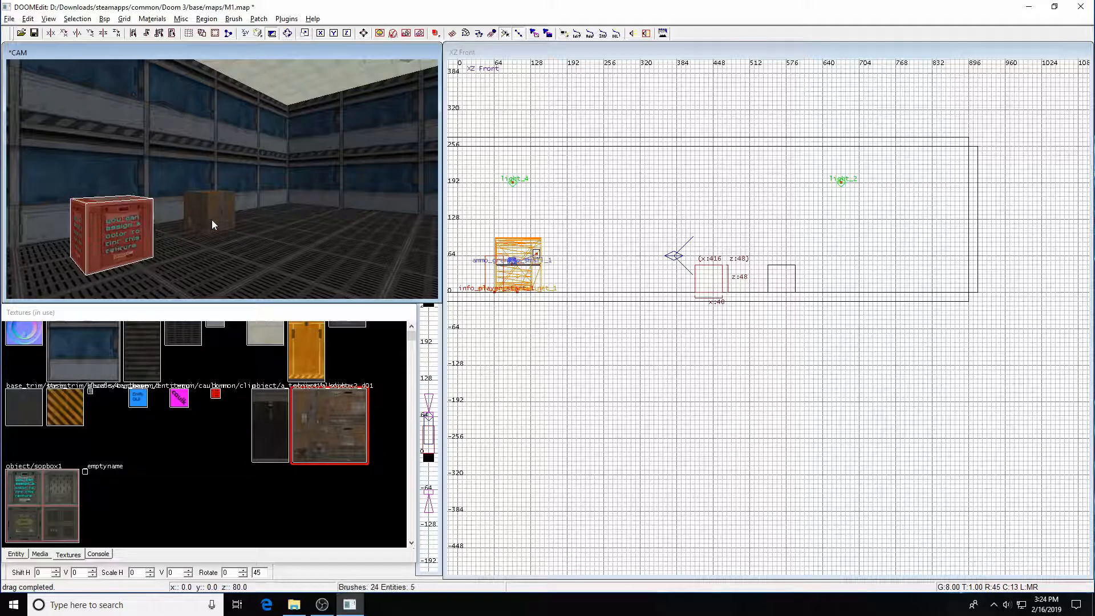
pyautogui.click(85, 18)
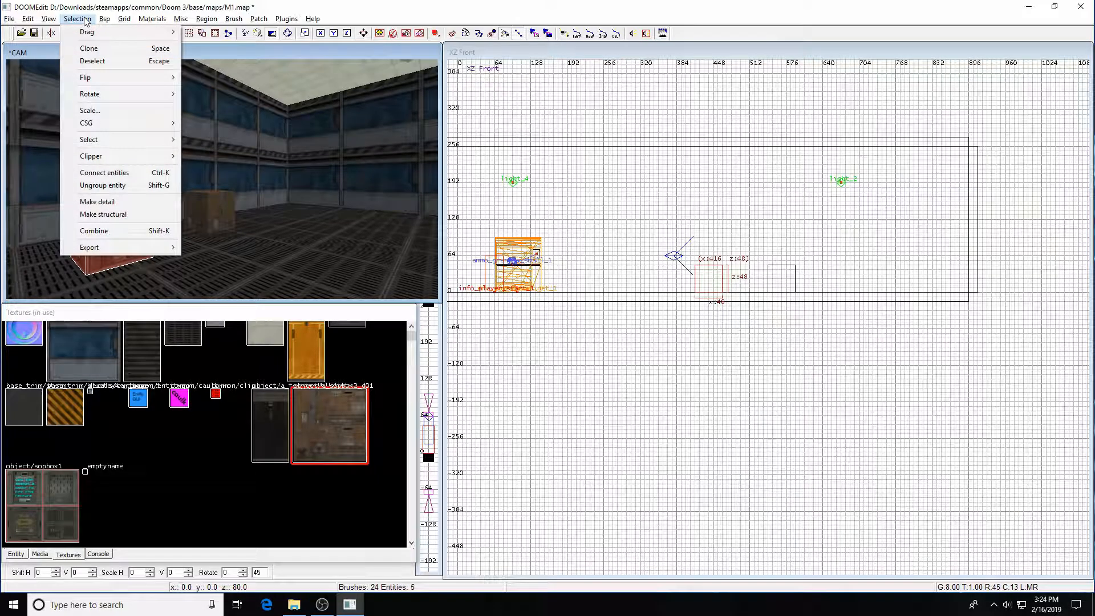
pyautogui.moveTo(98, 94)
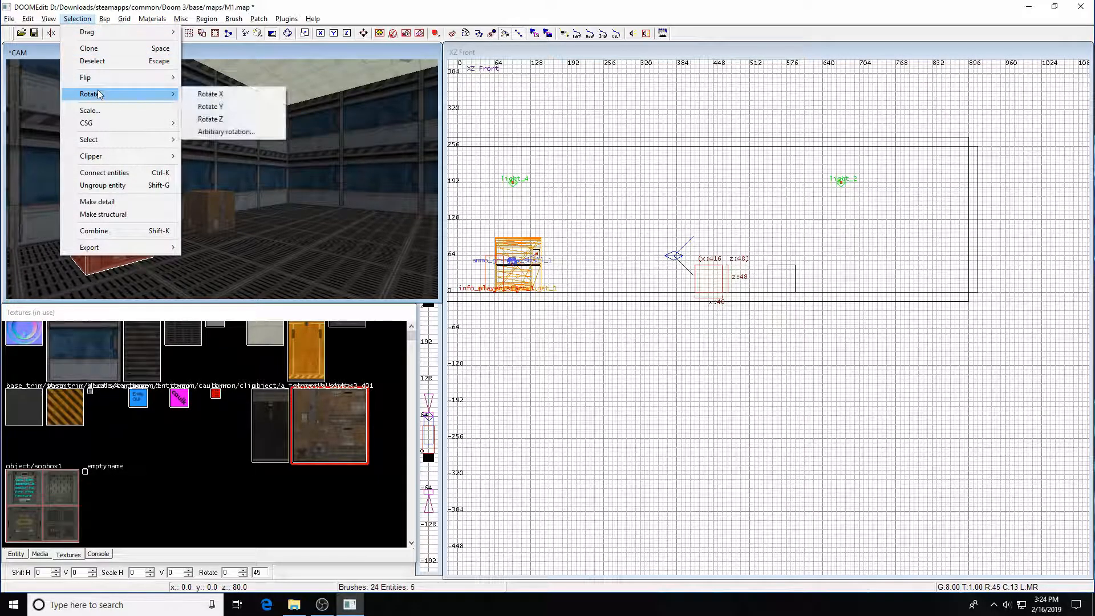
pyautogui.click(220, 132)
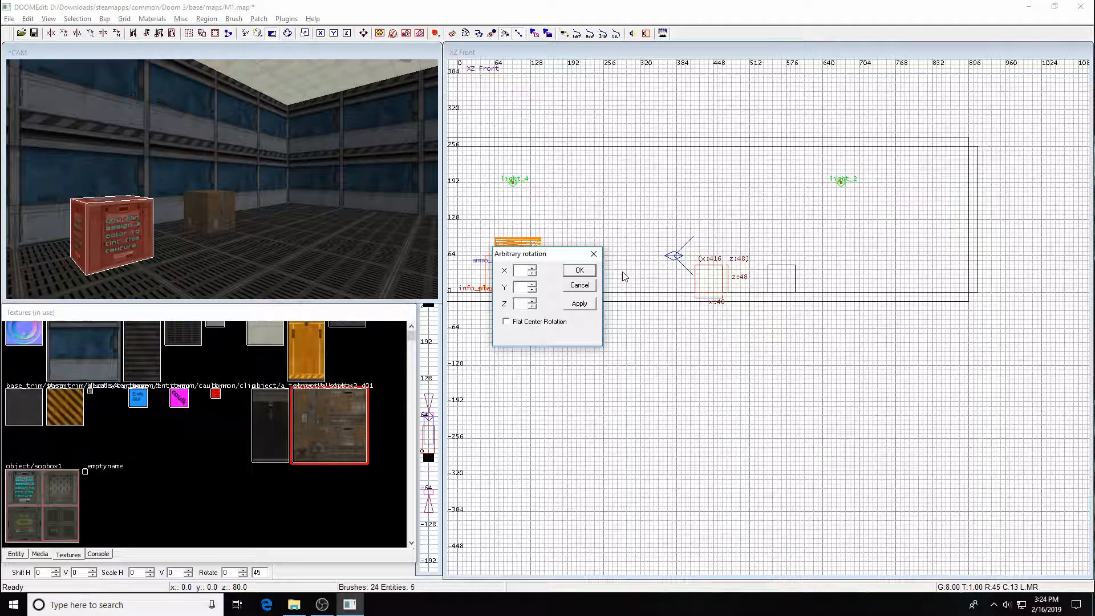
pyautogui.click(579, 270)
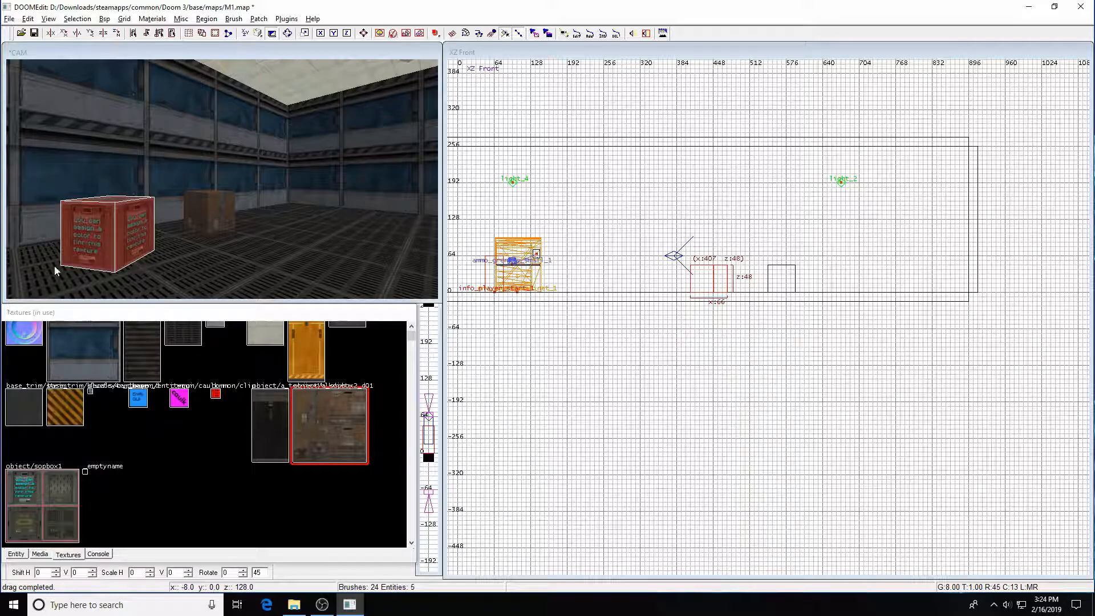
pyautogui.press('Escape')
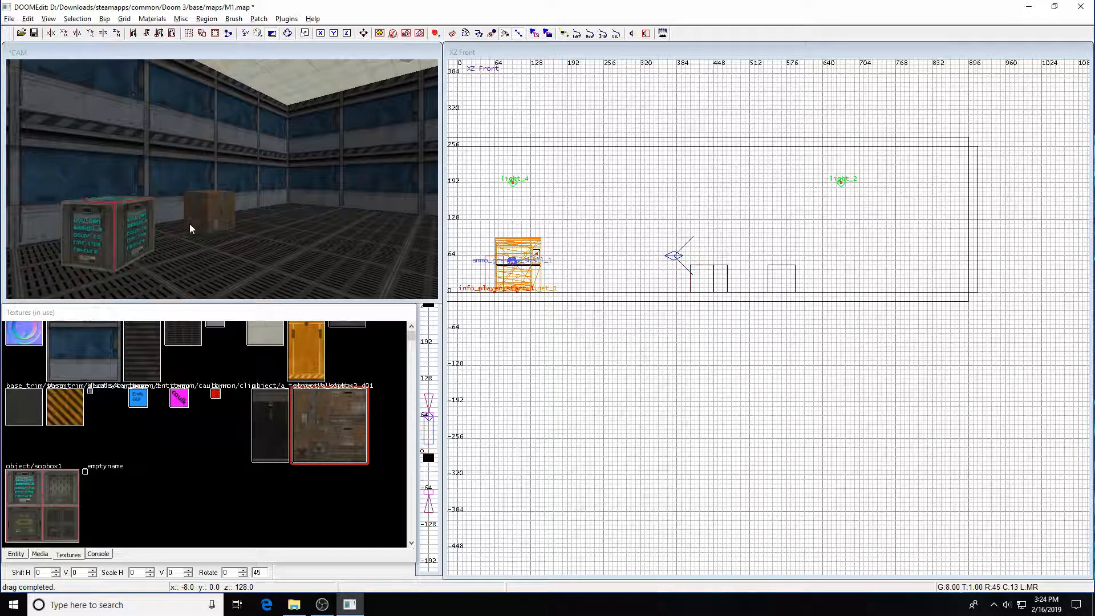
# Step: Rotate the farther crate 15 degrees about the Z axis with an arbitrary rotation and deselect it
pyautogui.keyDown('shift'); pyautogui.click(214, 214); pyautogui.keyUp('shift')
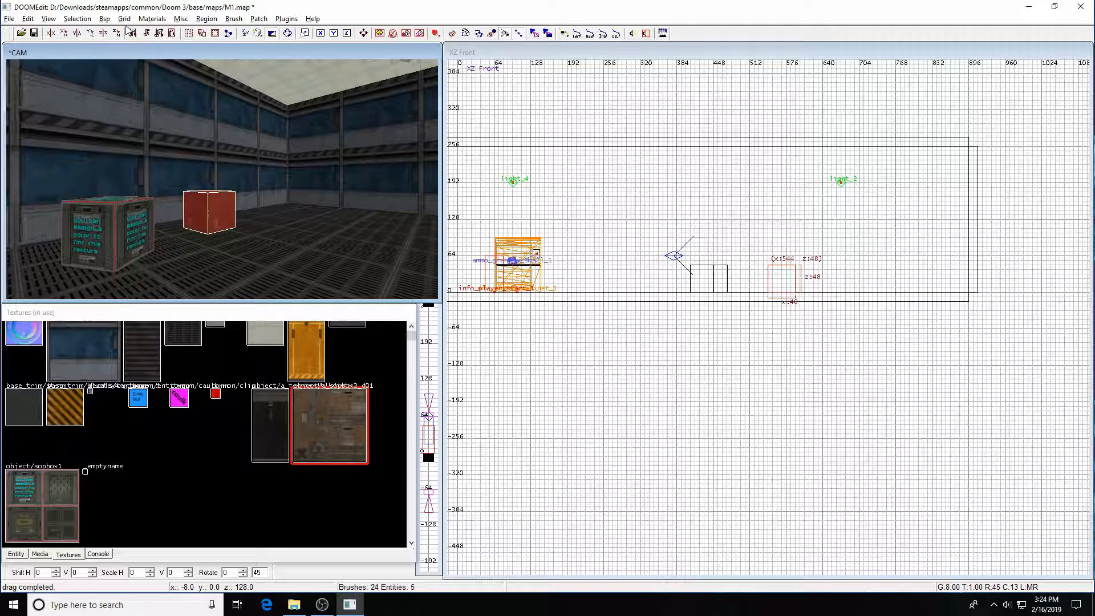
pyautogui.click(77, 18)
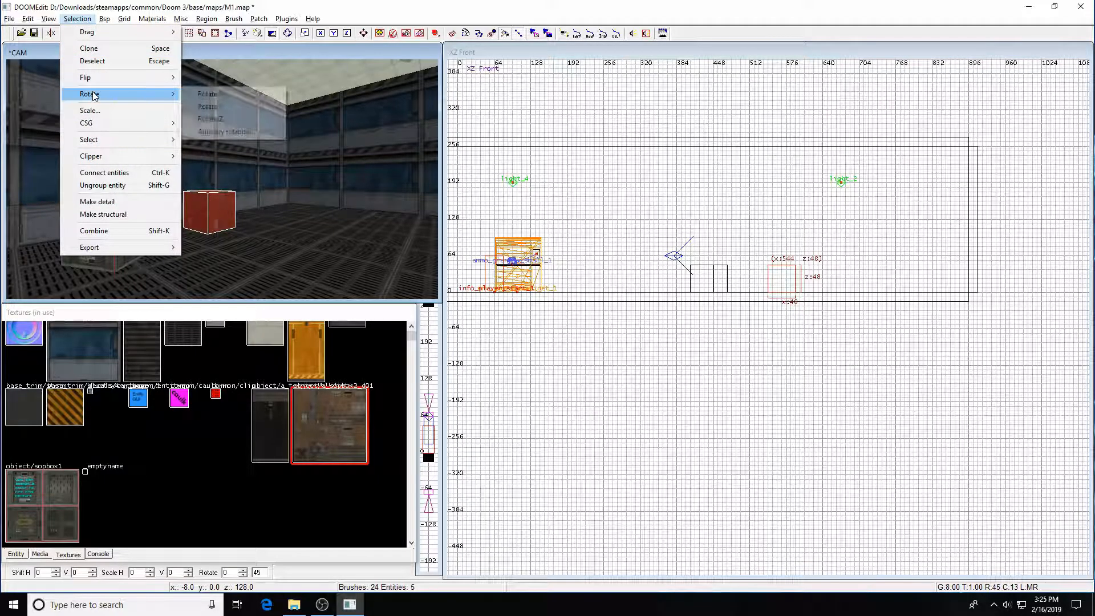
pyautogui.click(228, 133)
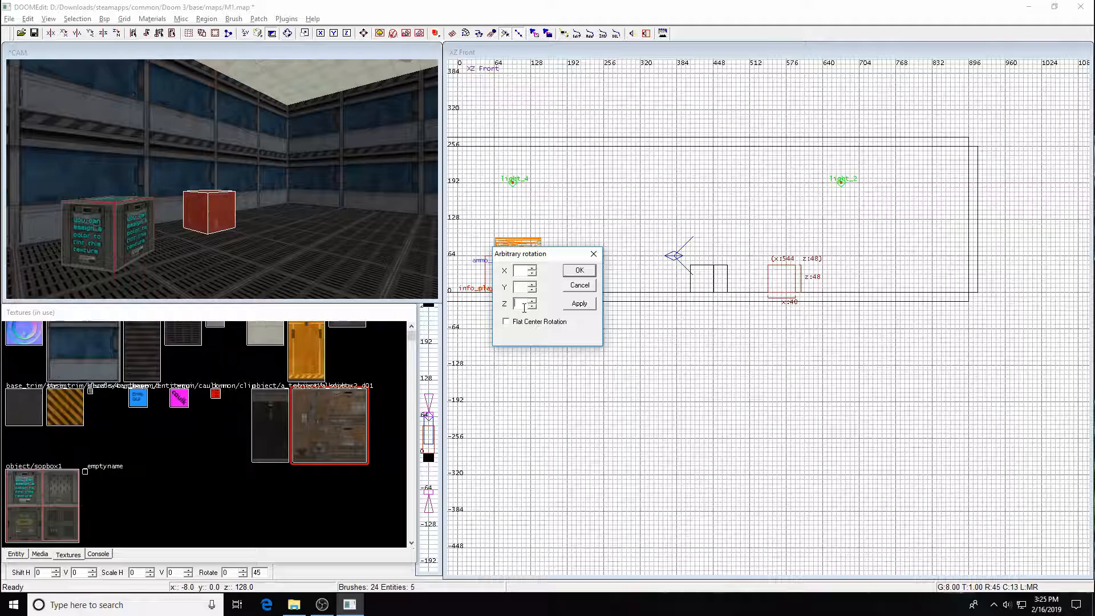
pyautogui.write('15')
pyautogui.press('Return')
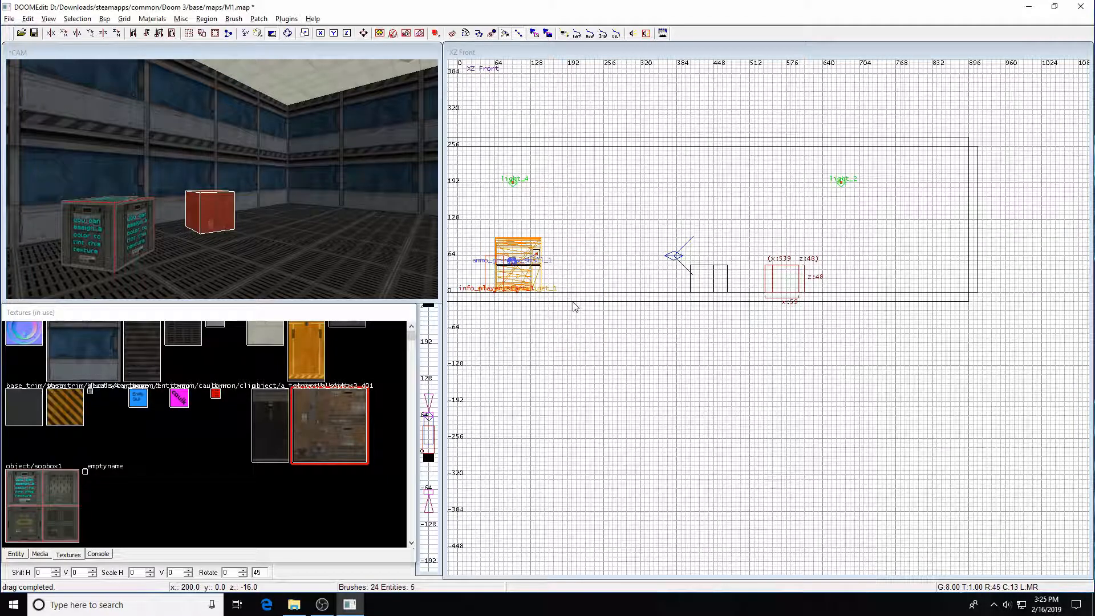
pyautogui.press('Escape')
# Step: In the XY top view, move the nearer crate closer to the farther one, to x 431, y 225
pyautogui.hotkey('ctrl', 'Tab')
pyautogui.hotkey('ctrl', 'Tab')
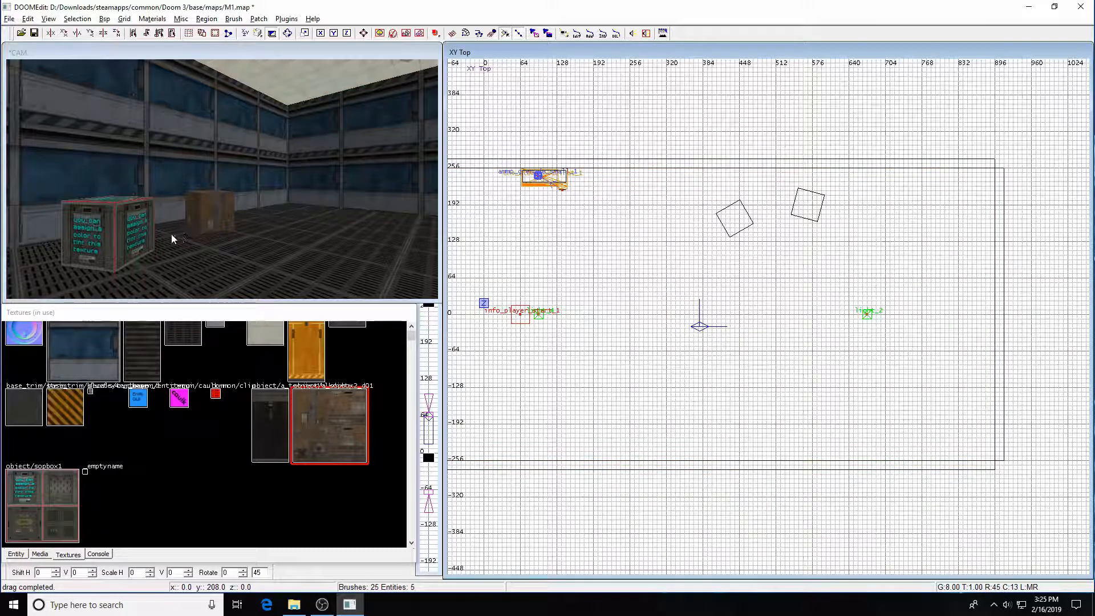
pyautogui.keyDown('shift'); pyautogui.click(142, 241); pyautogui.keyUp('shift')
pyautogui.moveTo(758, 223); pyautogui.dragTo(771, 210)
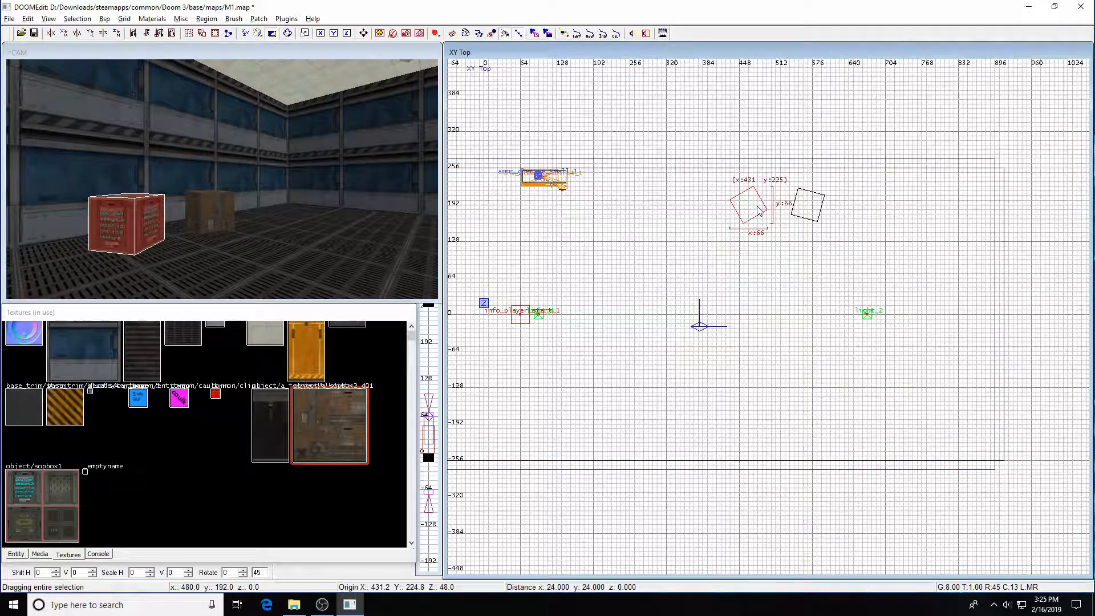
pyautogui.press('Escape')
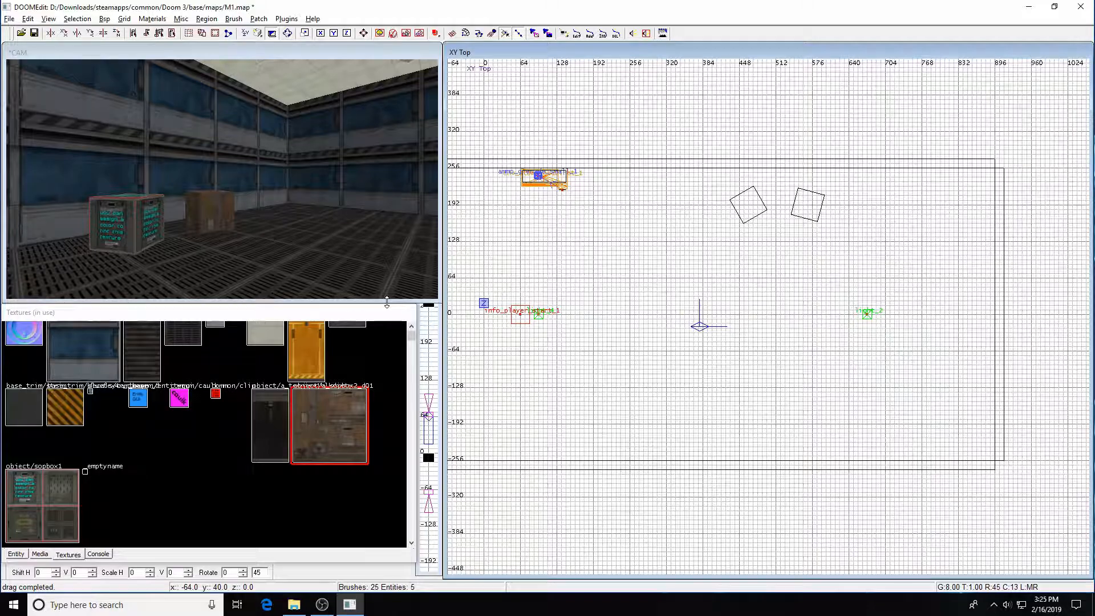
# Step: Insert a moveable_wrench entity in the open floor area in front of the two crates
pyautogui.press('Left')
pyautogui.press('Up')
pyautogui.press('Right')
pyautogui.press('Down')
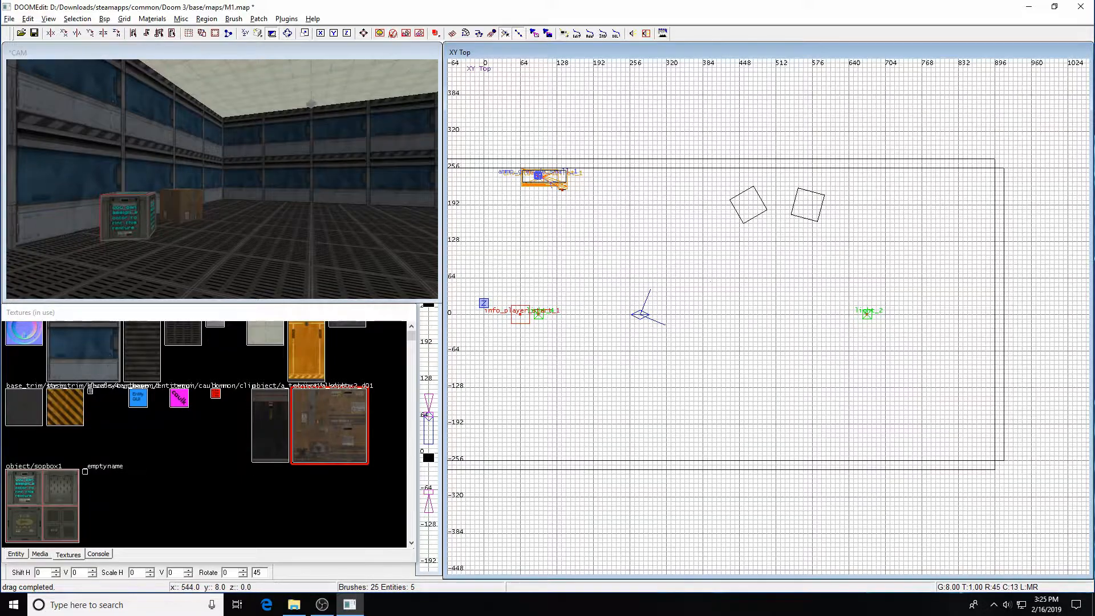
pyautogui.moveTo(795, 308); pyautogui.dragTo(774, 273, button='right')
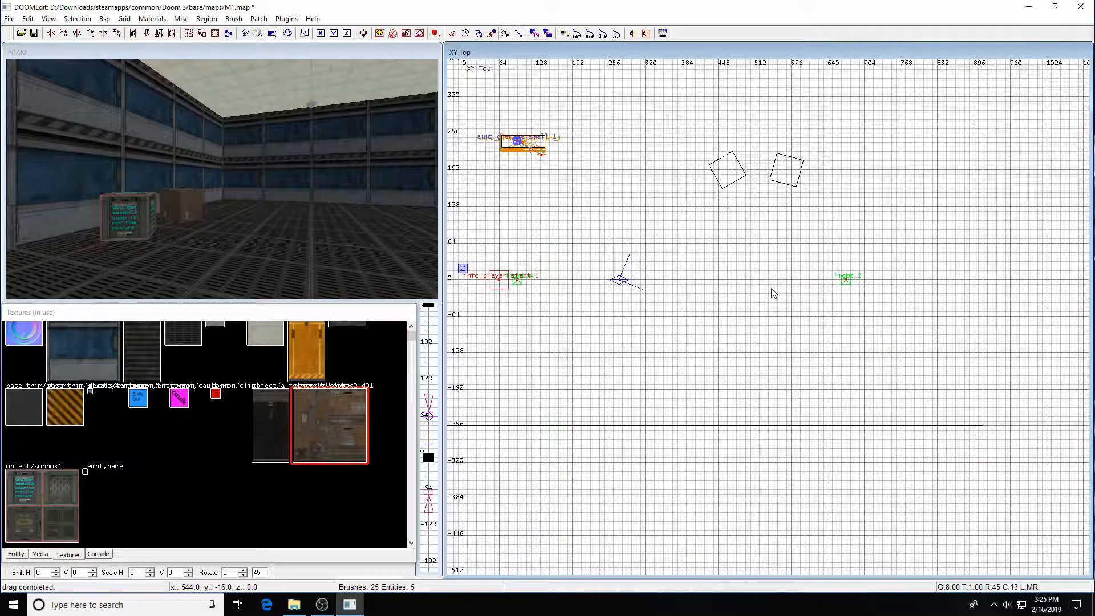
pyautogui.rightClick(742, 251)
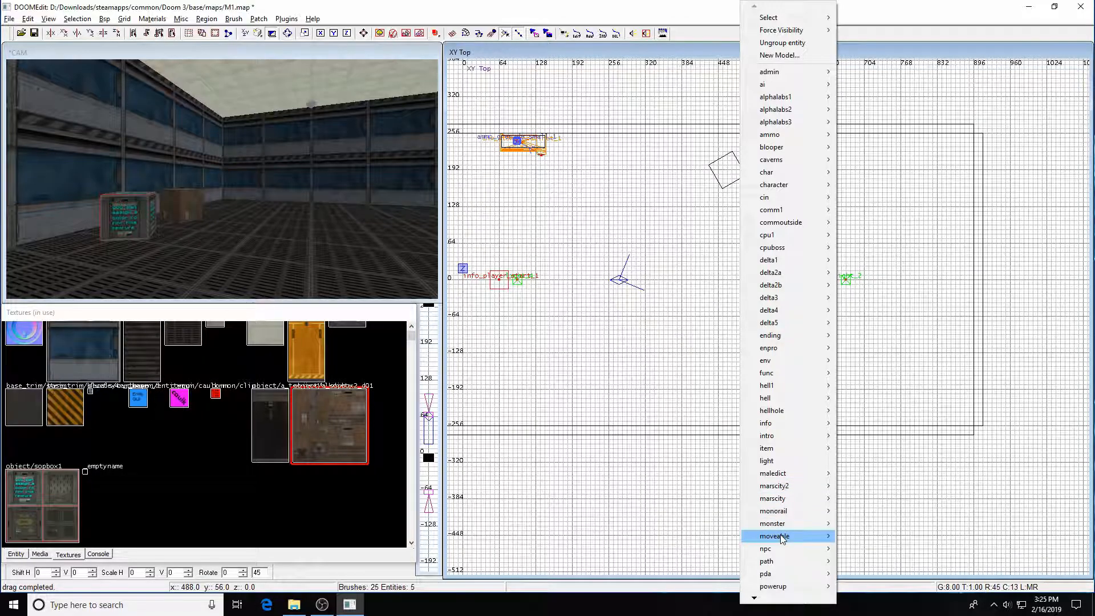
pyautogui.moveTo(781, 539)
pyautogui.moveTo(848, 609)
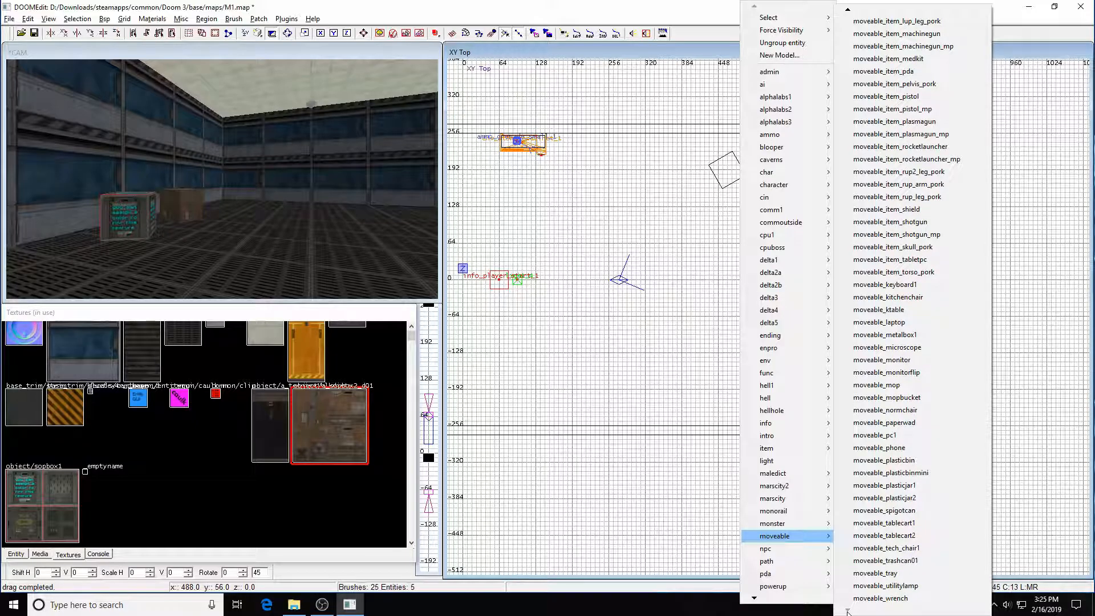
pyautogui.click(876, 599)
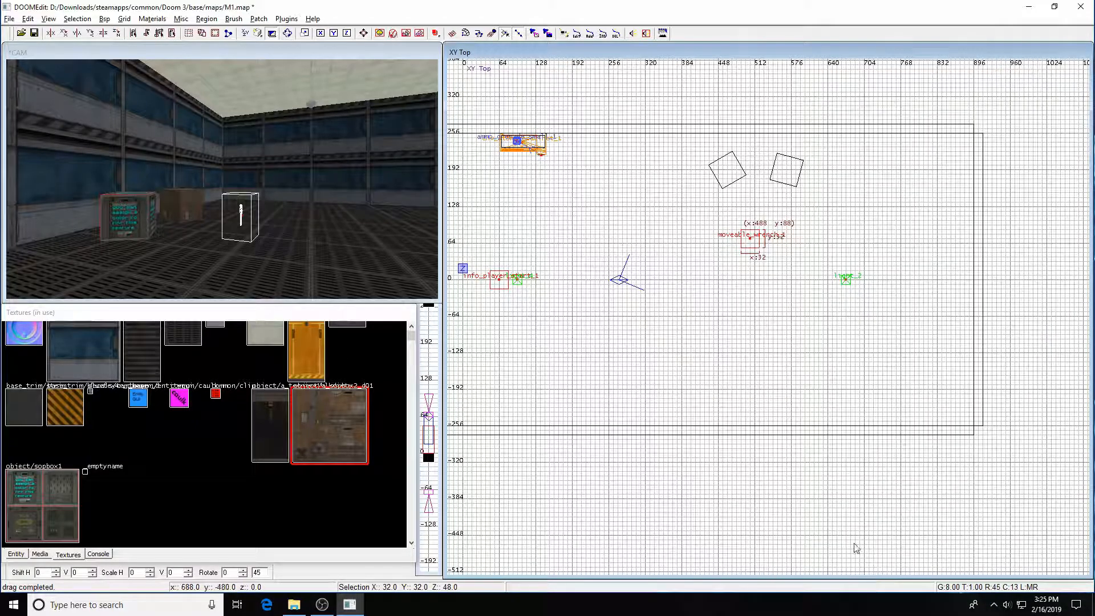
# Step: Rotate the wrench about the X axis so that it lies flat
pyautogui.press('Left')
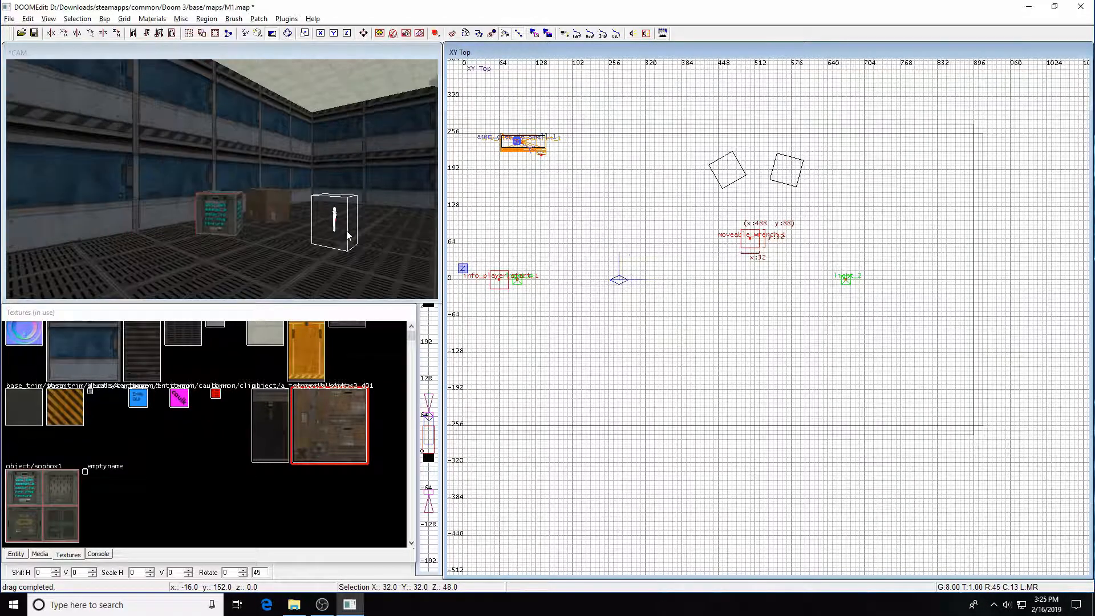
pyautogui.press('Up')
pyautogui.press('Up')
pyautogui.press('Up')
pyautogui.press('Up')
pyautogui.press('Right')
pyautogui.press('Right')
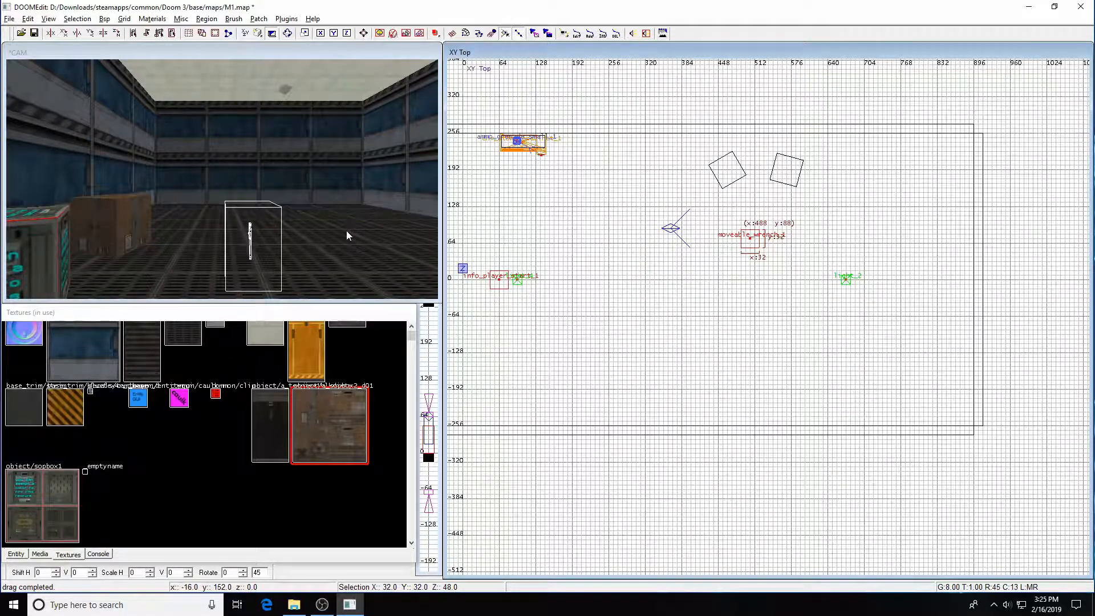
pyautogui.click(64, 33)
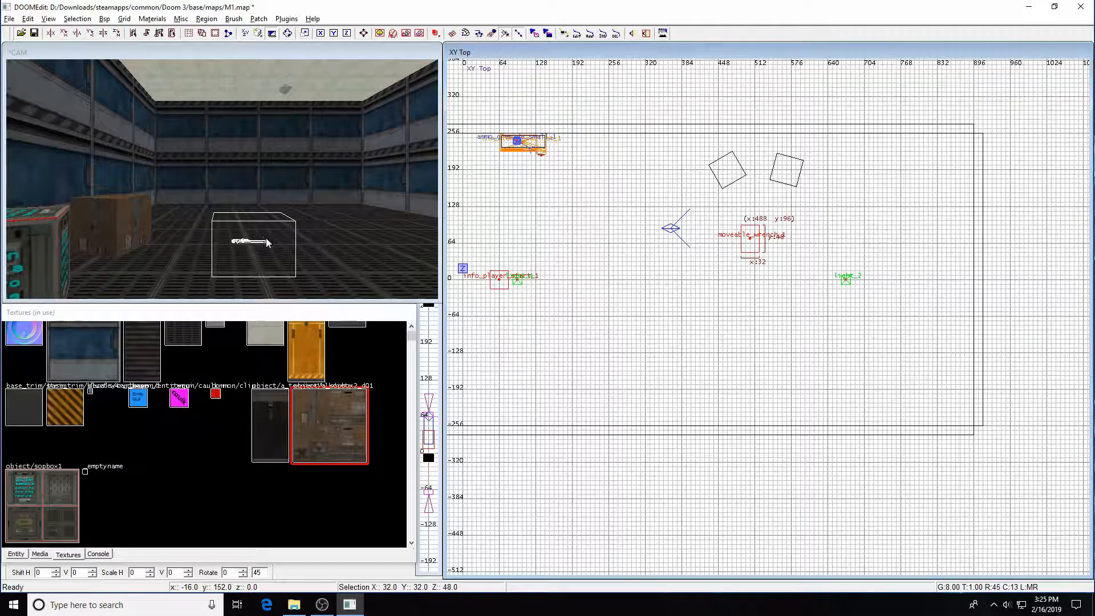
# Step: Move the wrench above the nearer crate, to x 448, y 216 and z 72
pyautogui.moveTo(751, 243); pyautogui.dragTo(730, 174)
pyautogui.hotkey('ctrl', 'Tab')
pyautogui.moveTo(779, 311); pyautogui.dragTo(778, 293)
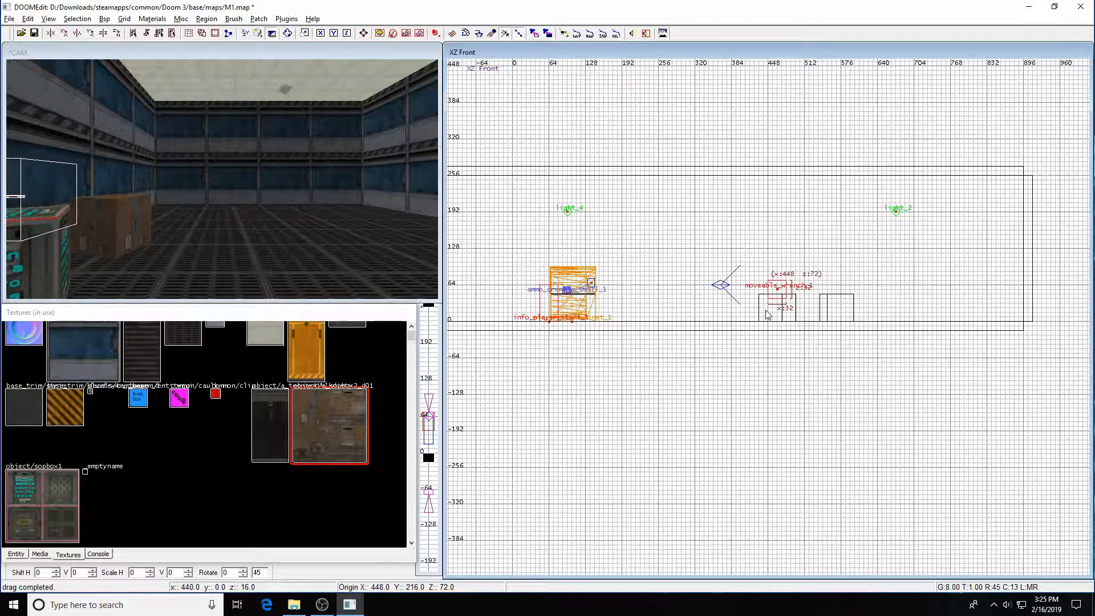
# Step: In the XZ front view with a grid of 1, lower the wrench onto the nearer crate's top at z 66 and deselect it
pyautogui.press('Left')
pyautogui.press('Left')
pyautogui.press('Up')
pyautogui.press('Up')
pyautogui.press('Up')
pyautogui.press('Down')
pyautogui.press('Down')
pyautogui.scroll(2, 838, 266)
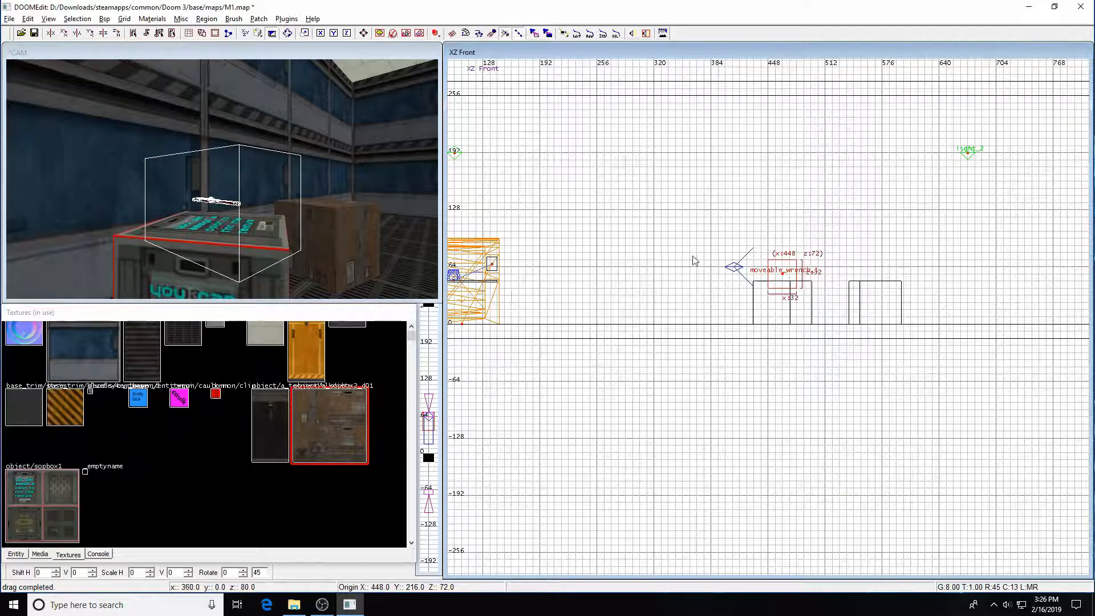
pyautogui.moveTo(813, 288); pyautogui.dragTo(814, 276, button='right')
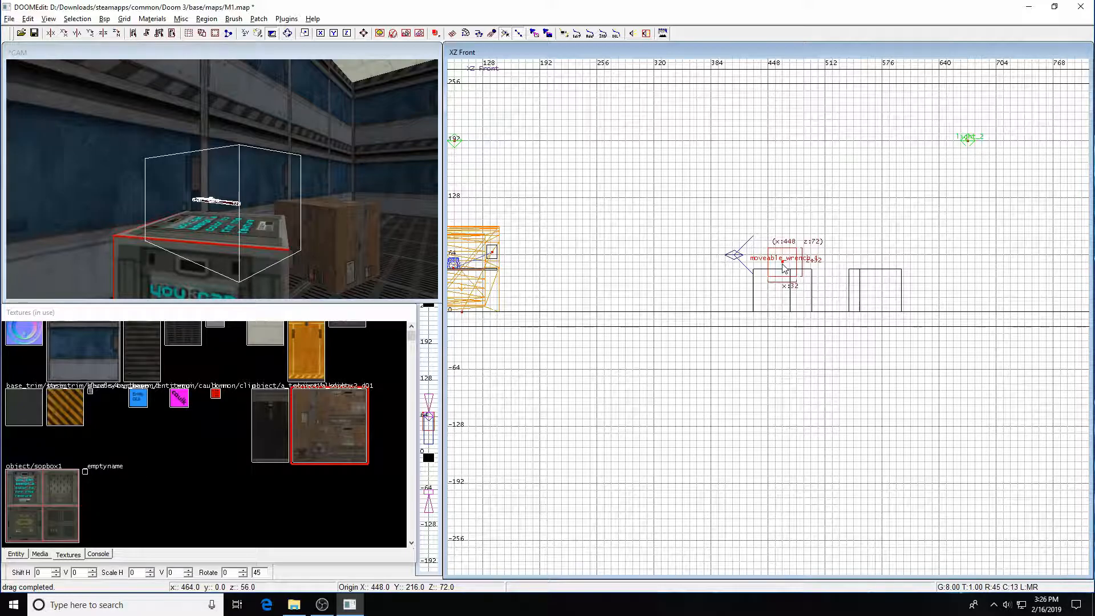
pyautogui.scroll(4, 786, 268)
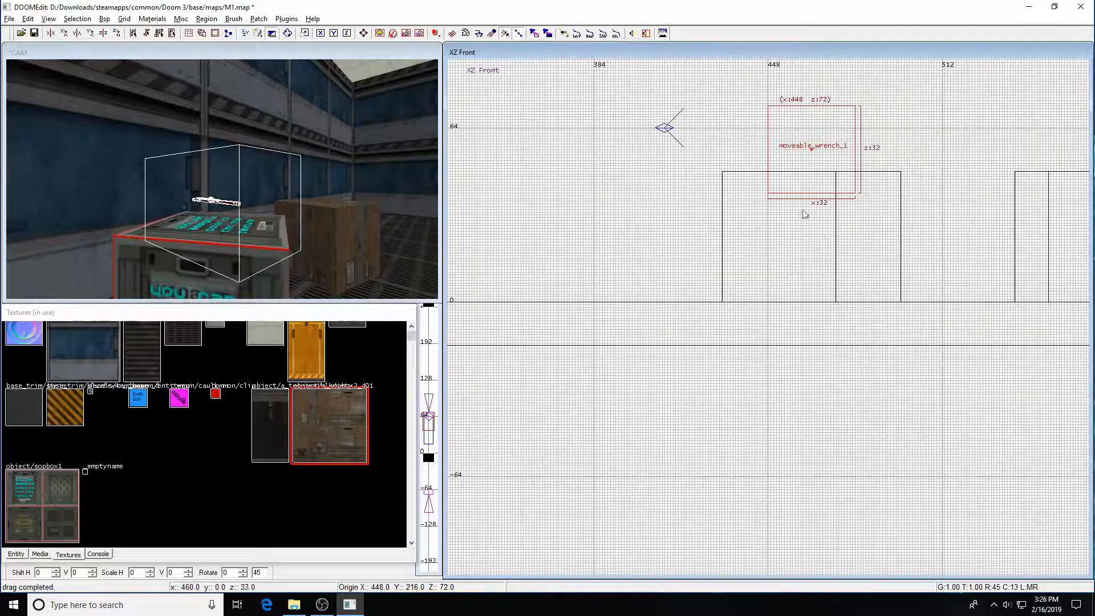
pyautogui.moveTo(816, 151); pyautogui.dragTo(812, 165)
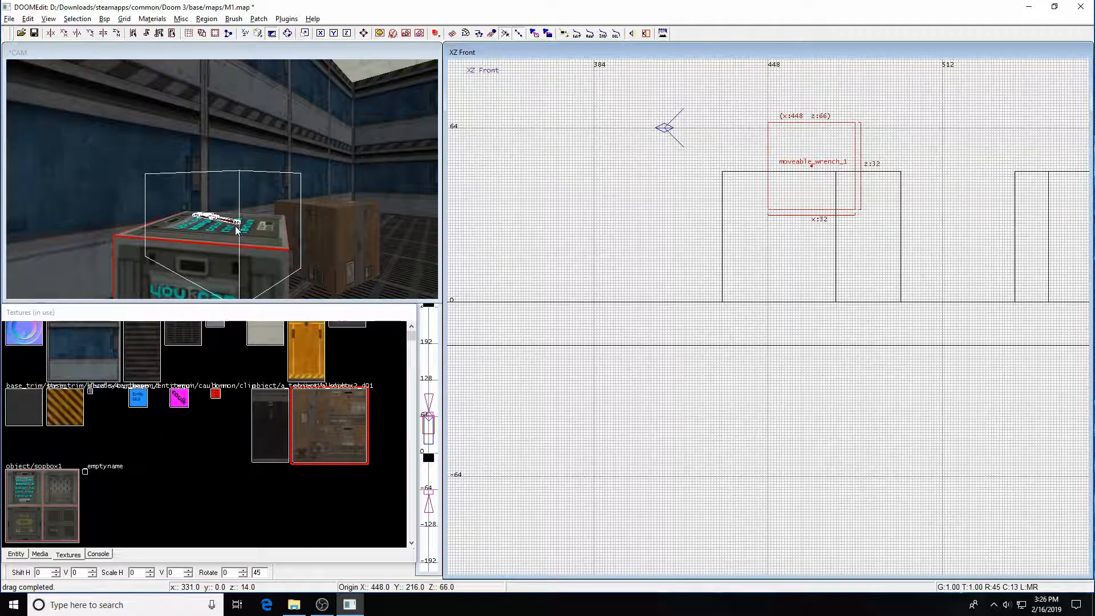
pyautogui.press('Escape')
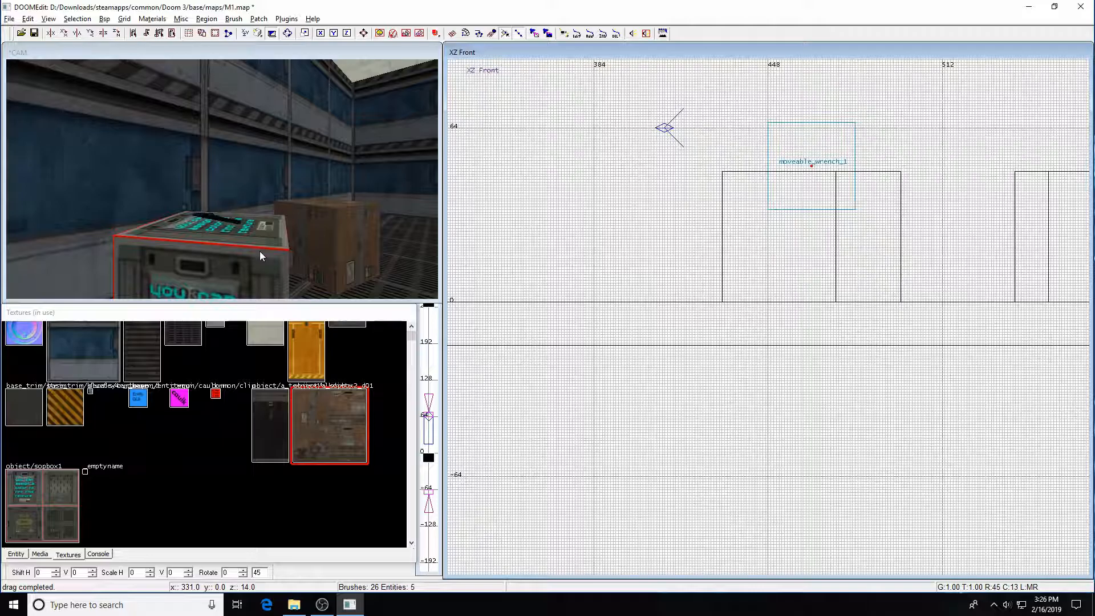
# Step: Examine the crates and the placed wrench from several camera positions
pyautogui.press('Right')
pyautogui.press('Right')
pyautogui.press('Right')
pyautogui.press('Up')
pyautogui.press('Up')
pyautogui.press('Up')
pyautogui.press('Up')
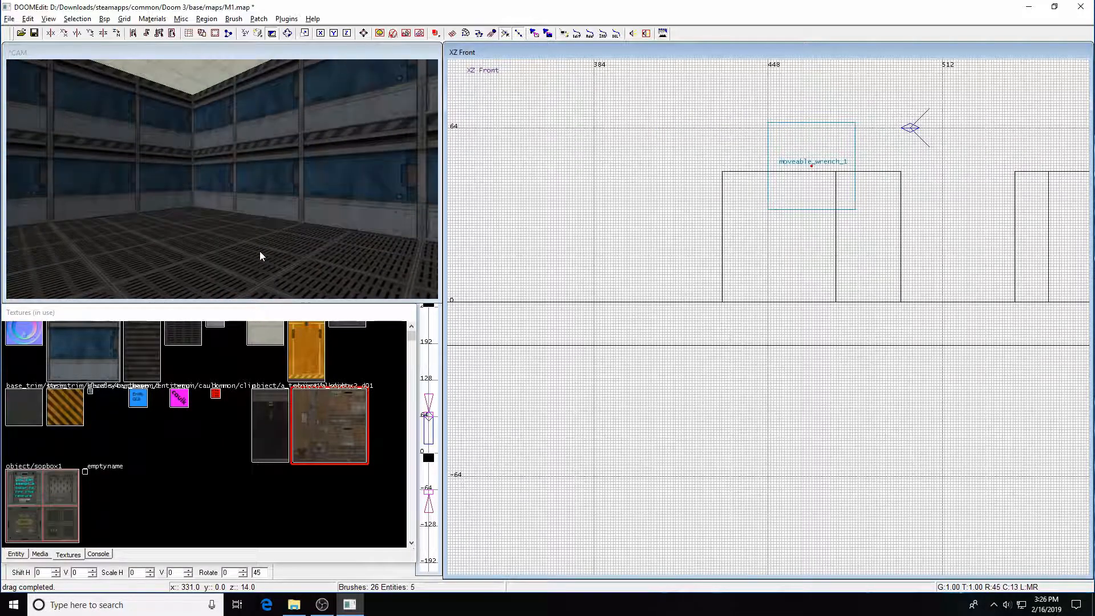
pyautogui.press('Left')
pyautogui.press('Left')
pyautogui.press('Down')
pyautogui.press('Down')
pyautogui.press('Down')
pyautogui.press('Down')
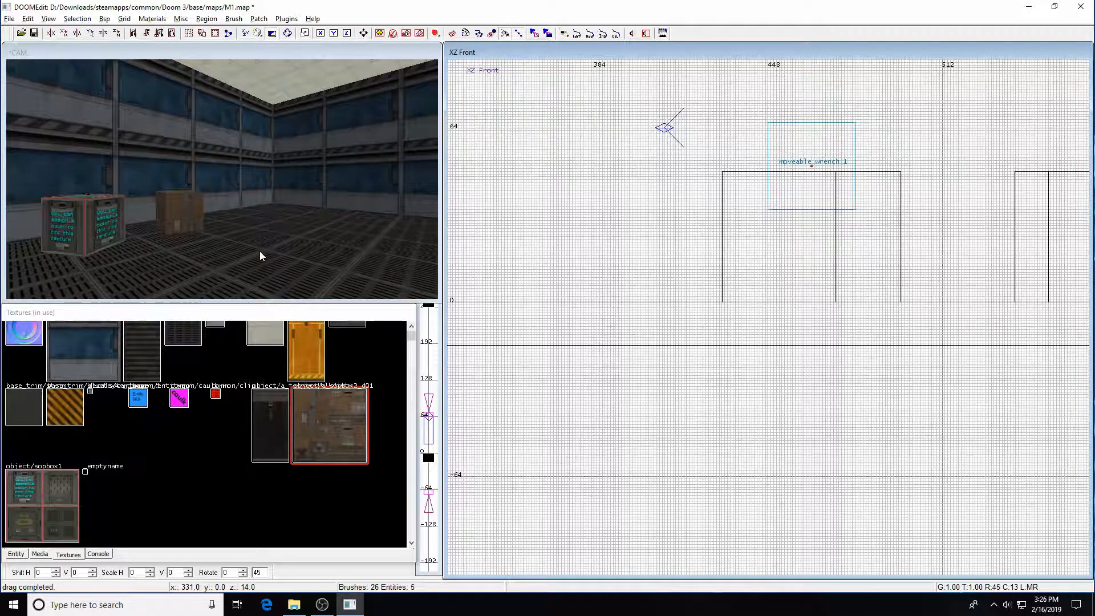
# Step: In the XY top view with a grid of 16, add a moveable_tablecart1 entity in the open floor area near the two crates
pyautogui.press('5')
pyautogui.hotkey('ctrl', 'Tab')
pyautogui.hotkey('ctrl', 'Tab')
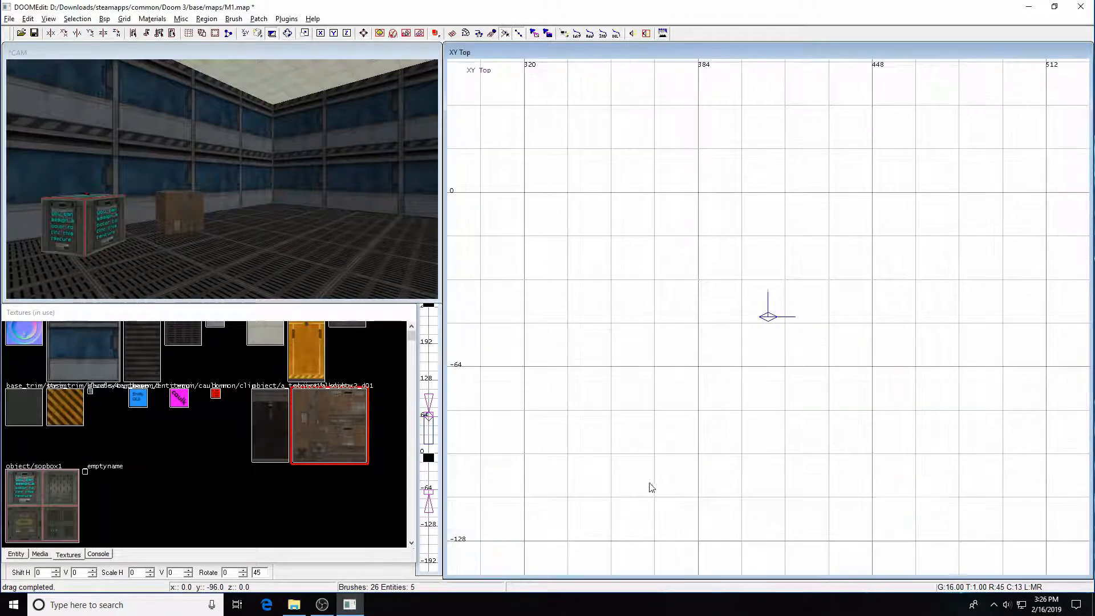
pyautogui.scroll(-6, 829, 361)
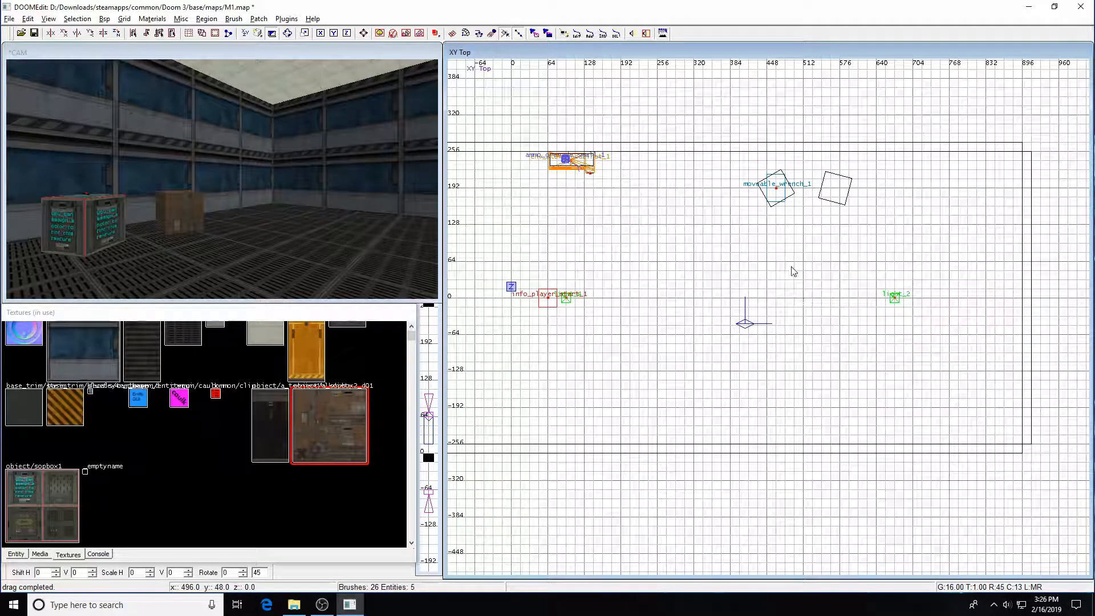
pyautogui.rightClick(789, 252)
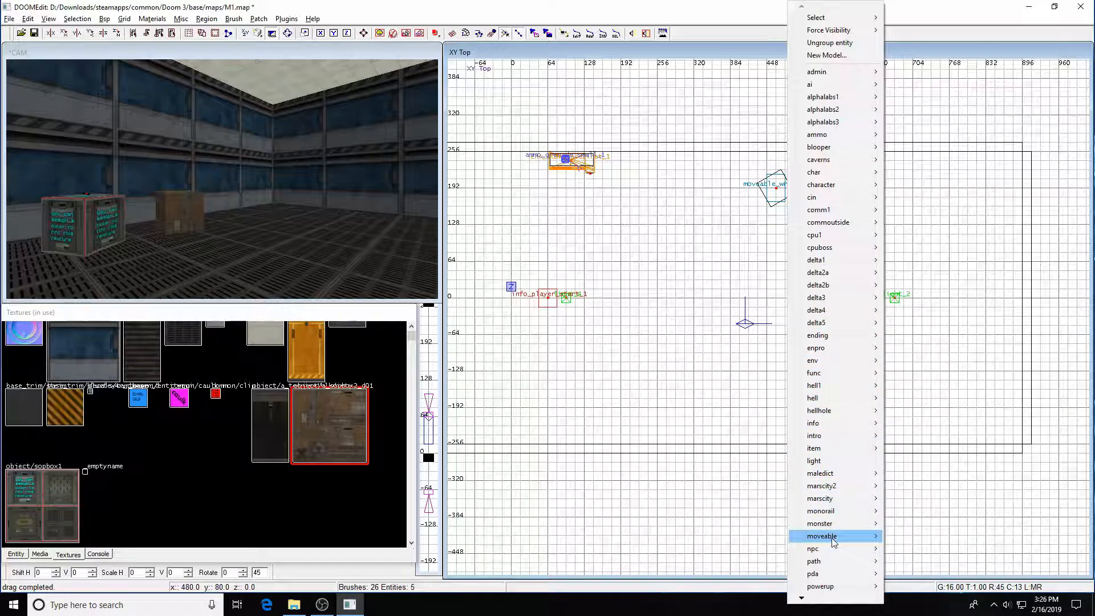
pyautogui.moveTo(834, 539)
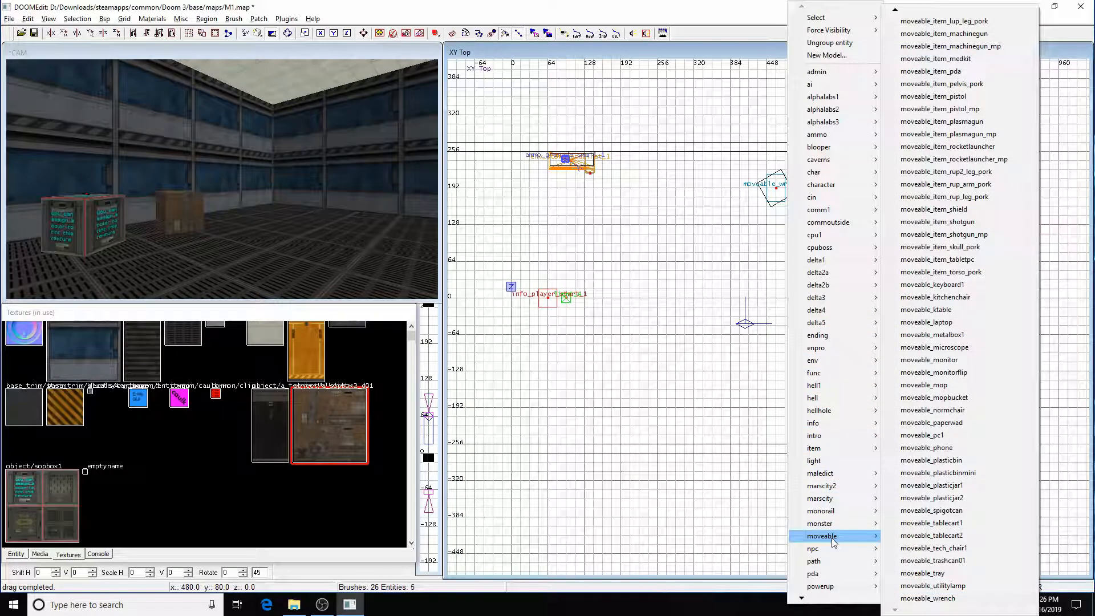
pyautogui.click(964, 523)
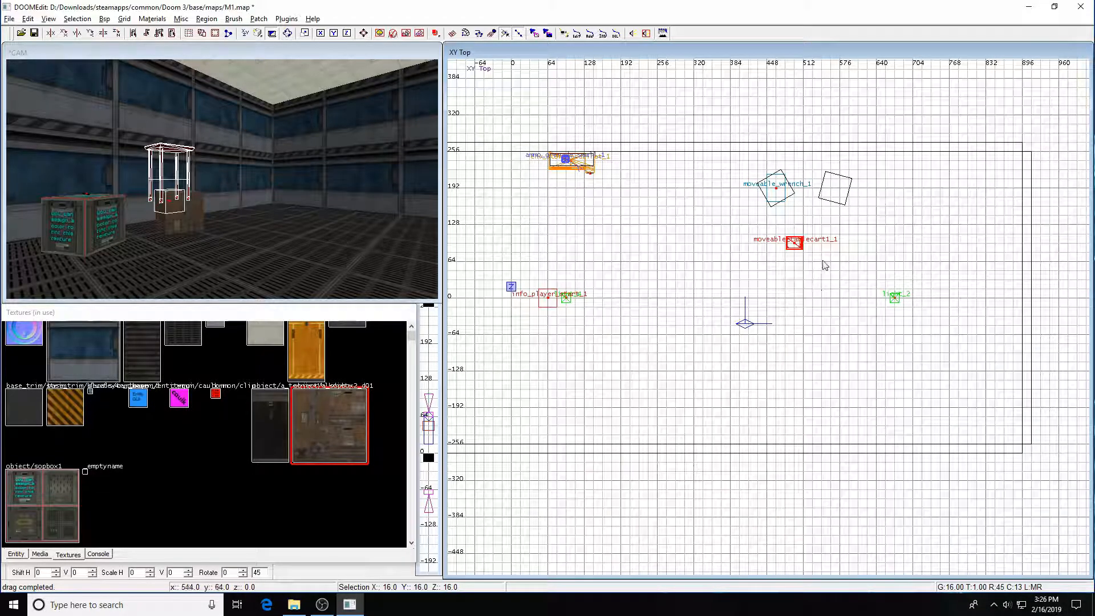
# Step: Lower the table cart to the floor, place it at origin 656 80 0, and deselect it
pyautogui.hotkey('ctrl', 'Tab')
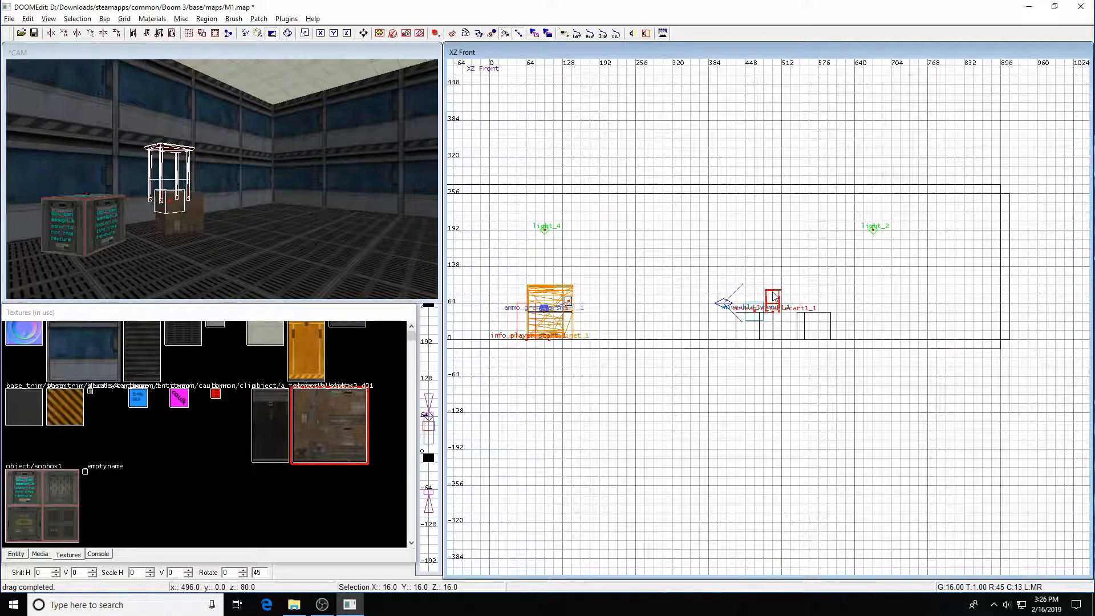
pyautogui.moveTo(777, 294); pyautogui.dragTo(886, 321)
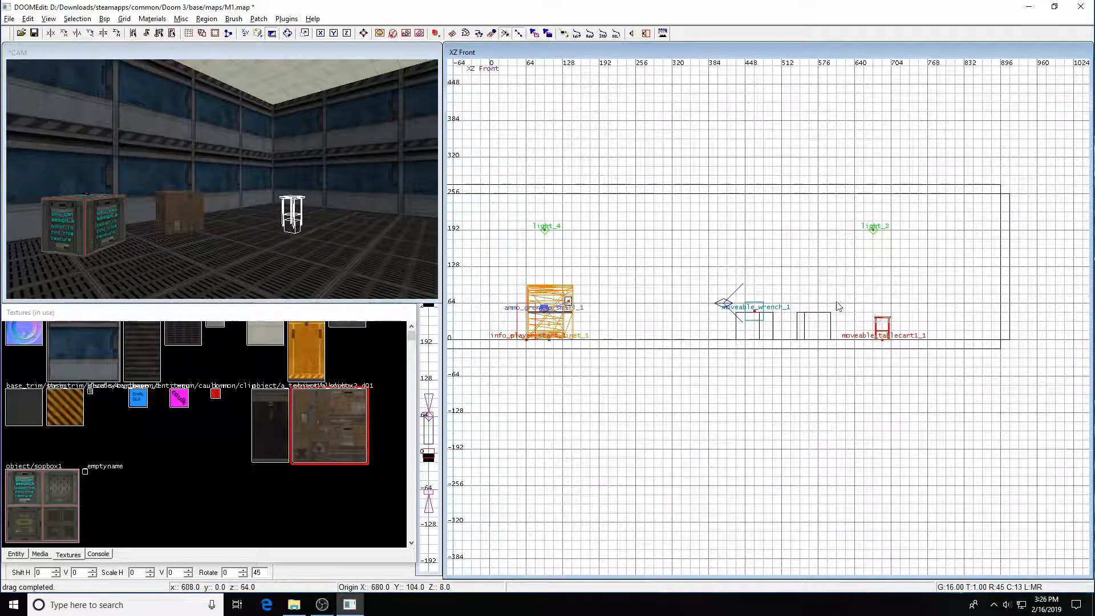
pyautogui.hotkey('ctrl', 'Tab')
pyautogui.moveTo(772, 319); pyautogui.dragTo(754, 329)
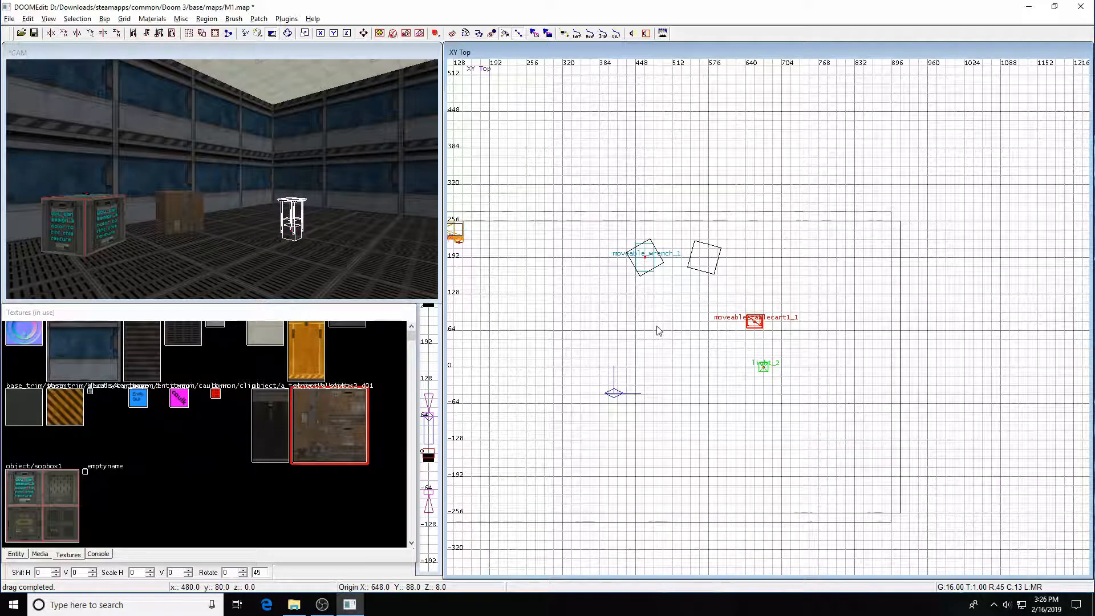
pyautogui.press('Escape')
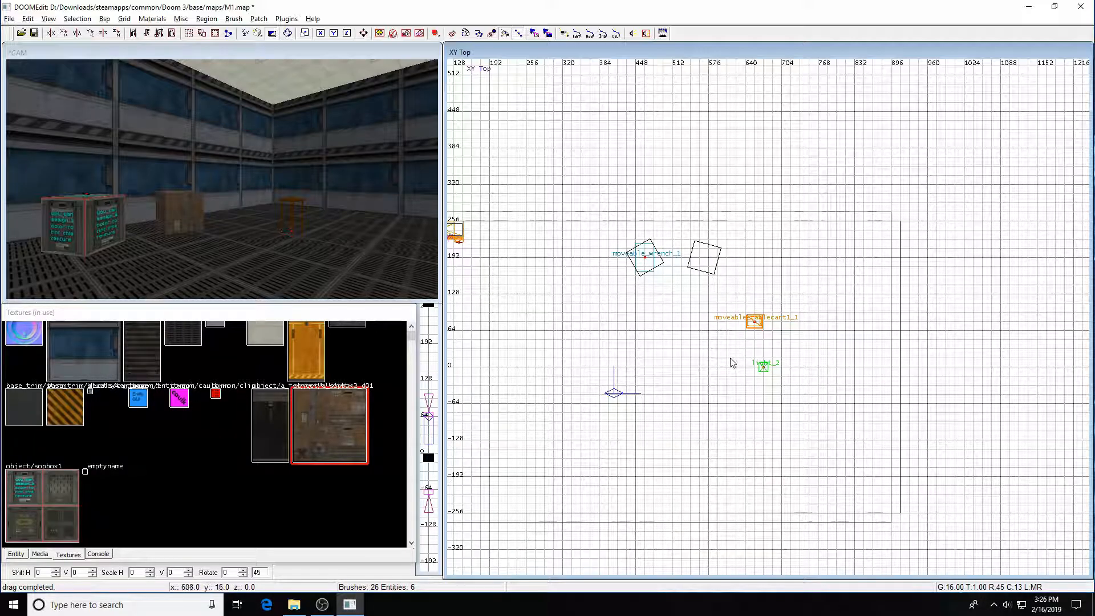
# Step: Add a moveable_mopbucket entity on the floor near the table cart in the XY top view
pyautogui.moveTo(724, 372); pyautogui.dragTo(717, 348, button='right')
pyautogui.rightClick(706, 263)
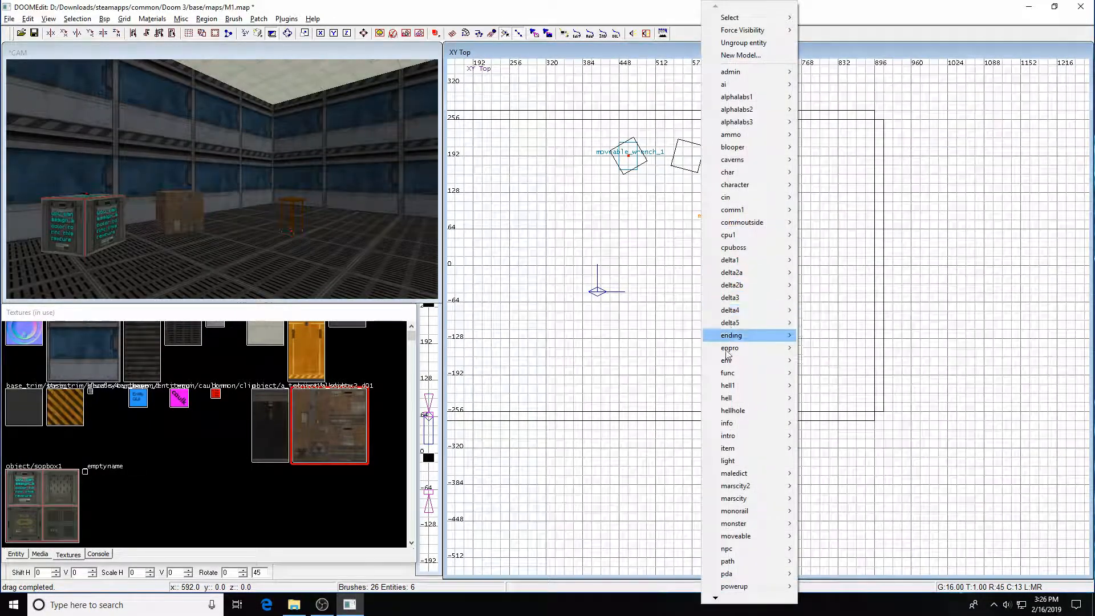
pyautogui.moveTo(739, 411)
pyautogui.moveTo(741, 537)
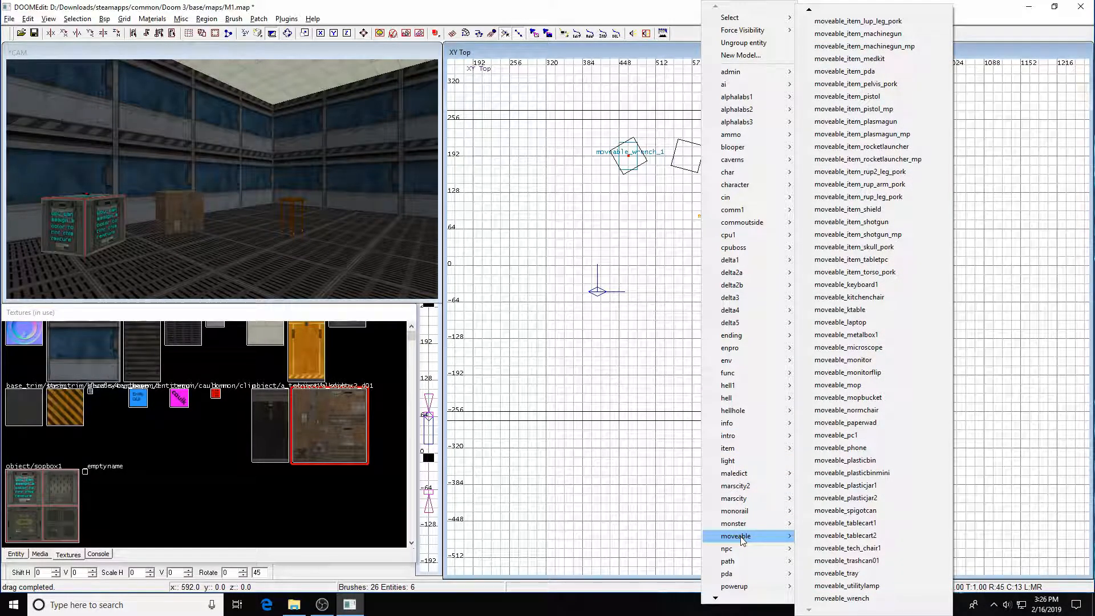
pyautogui.click(852, 403)
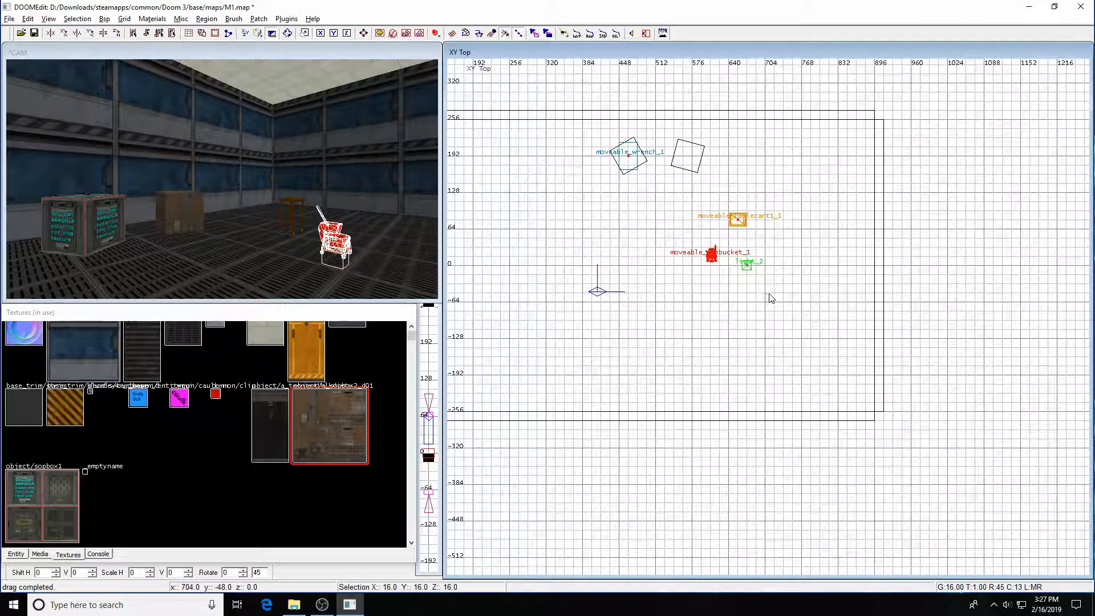
# Step: Move the mop bucket farther along X to origin 784 0 0 and deselect it
pyautogui.hotkey('ctrl', 'Tab')
pyautogui.hotkey('ctrl', 'Tab')
pyautogui.hotkey('ctrl', 'Tab')
pyautogui.moveTo(778, 315); pyautogui.dragTo(874, 320)
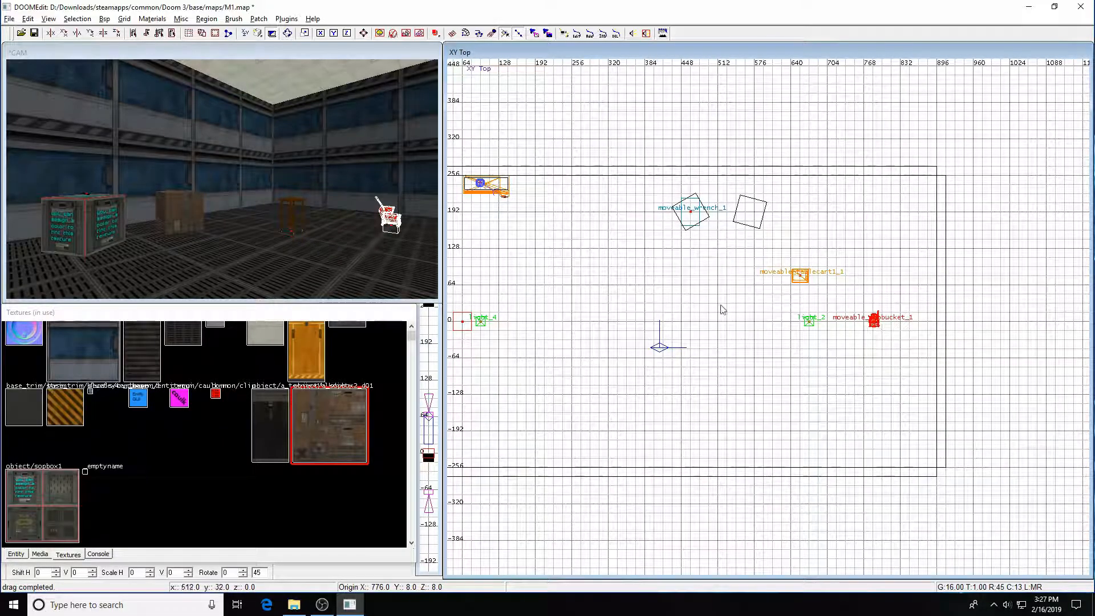
pyautogui.press('Escape')
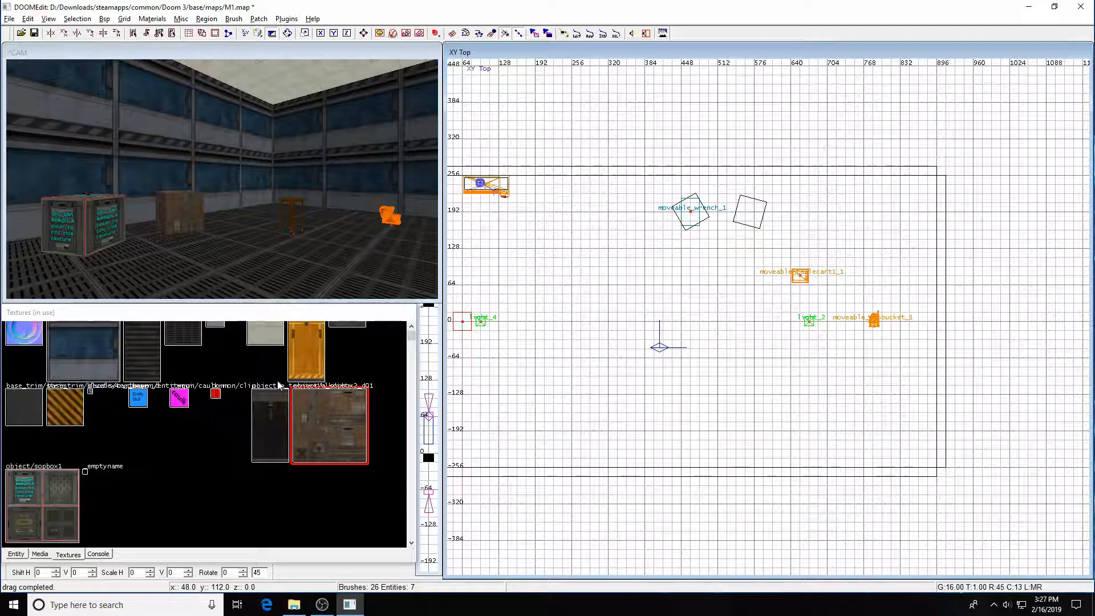
# Step: Select the mop bucket in the camera view and display its entity properties
pyautogui.press('Right')
pyautogui.press('Down')
pyautogui.press('Left')
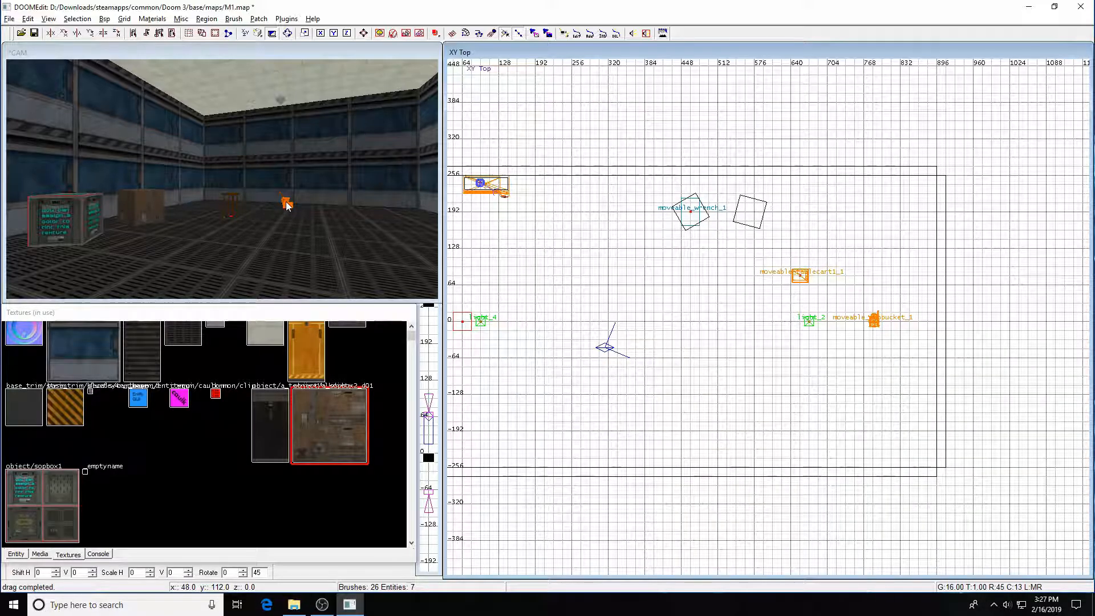
pyautogui.keyDown('shift'); pyautogui.click(286, 202); pyautogui.keyUp('shift')
pyautogui.press('Escape')
pyautogui.keyDown('shift'); pyautogui.click(288, 207); pyautogui.keyUp('shift')
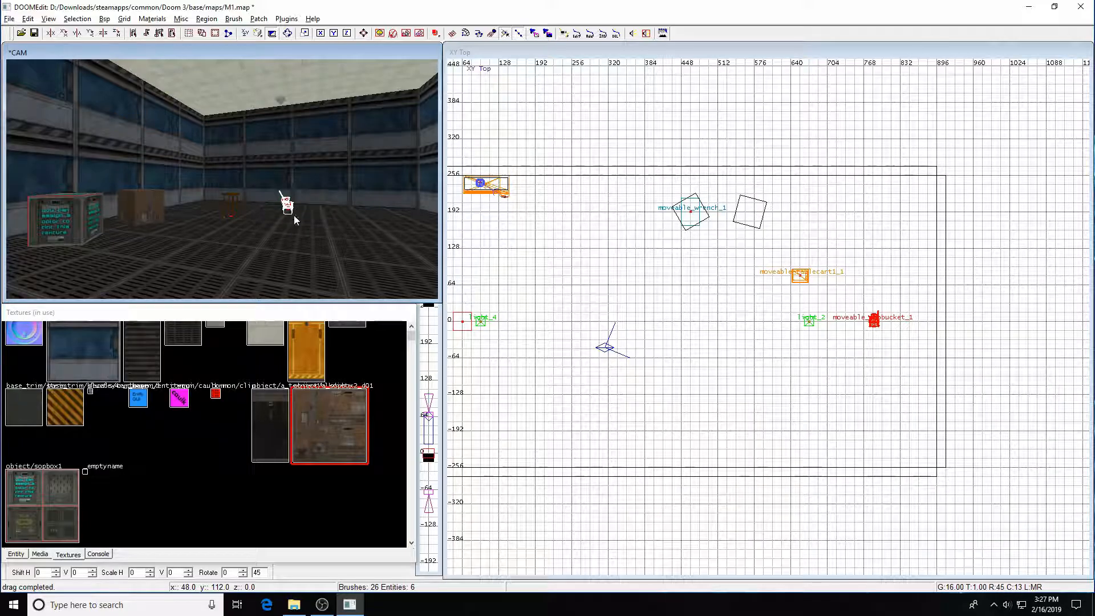
pyautogui.click(17, 549)
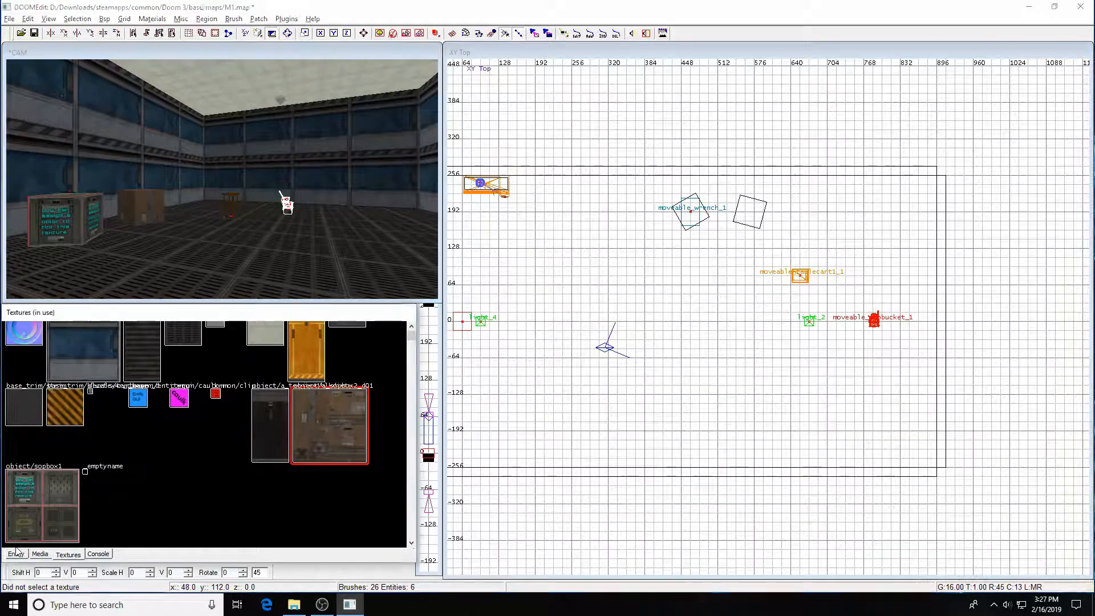
pyautogui.click(16, 553)
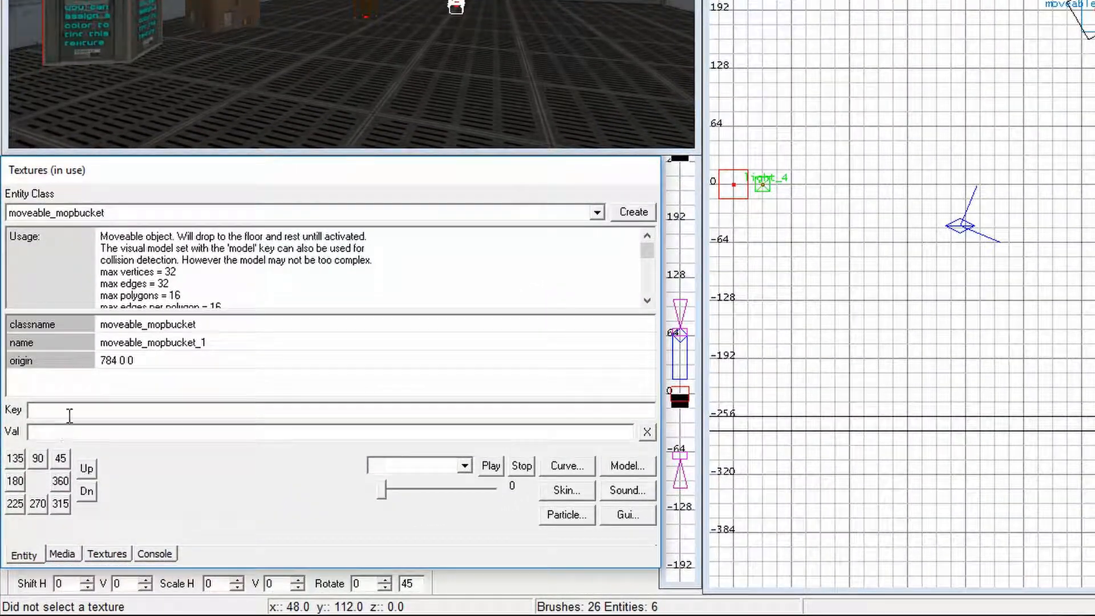
# Step: Give the mop bucket a def_damage key with the value damage_lightBreak
pyautogui.click(45, 464)
pyautogui.write('def_damage')
pyautogui.write('damage')
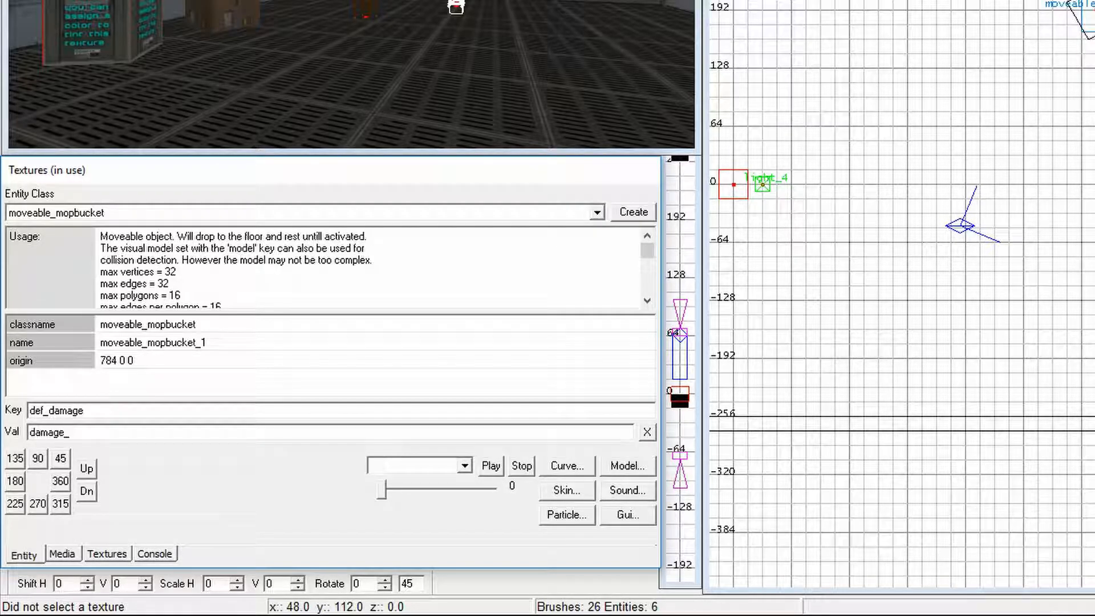
pyautogui.write('_lightBrea')
pyautogui.write('k')
pyautogui.press('Return')
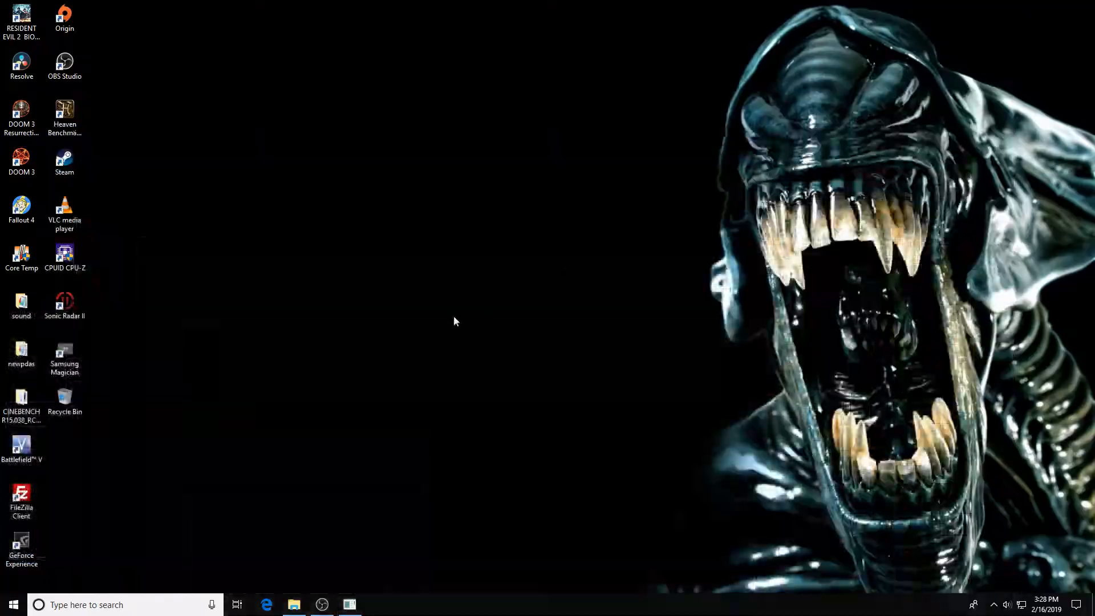
# Step: Switch to File Explorer and open the damage DEF file from Doom3Paks\pak000\def on the D: drive
pyautogui.click(294, 605)
pyautogui.click(515, 130)
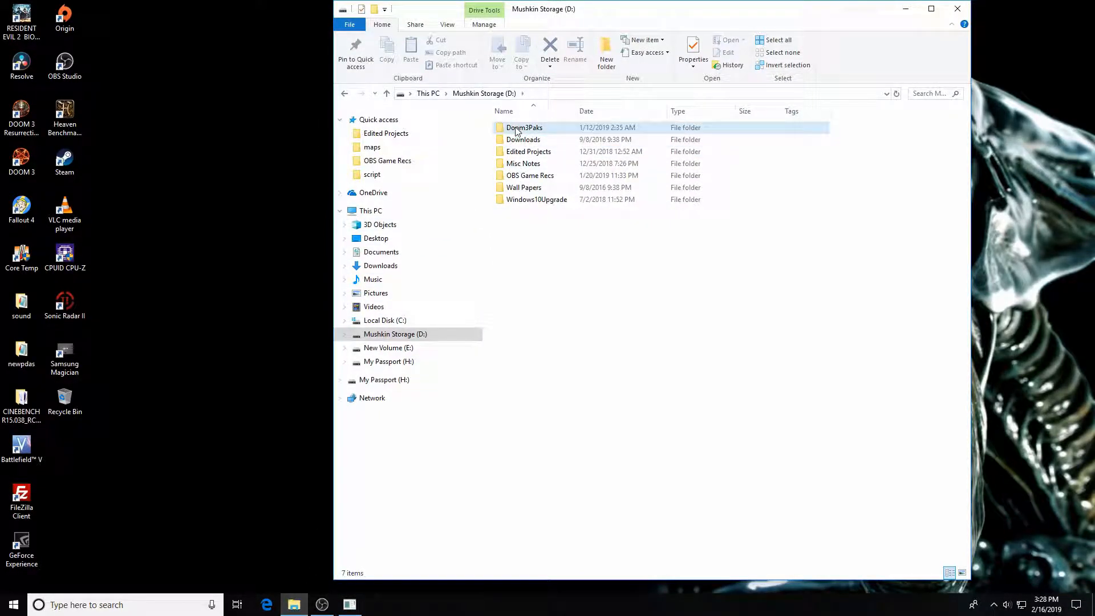
pyautogui.doubleClick(520, 130)
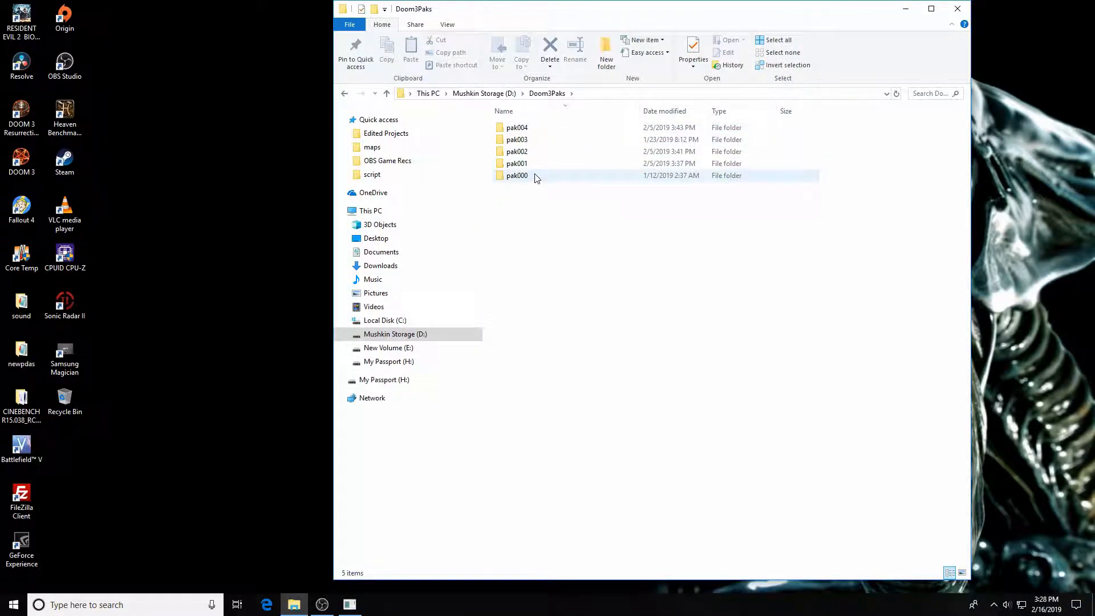
pyautogui.doubleClick(517, 178)
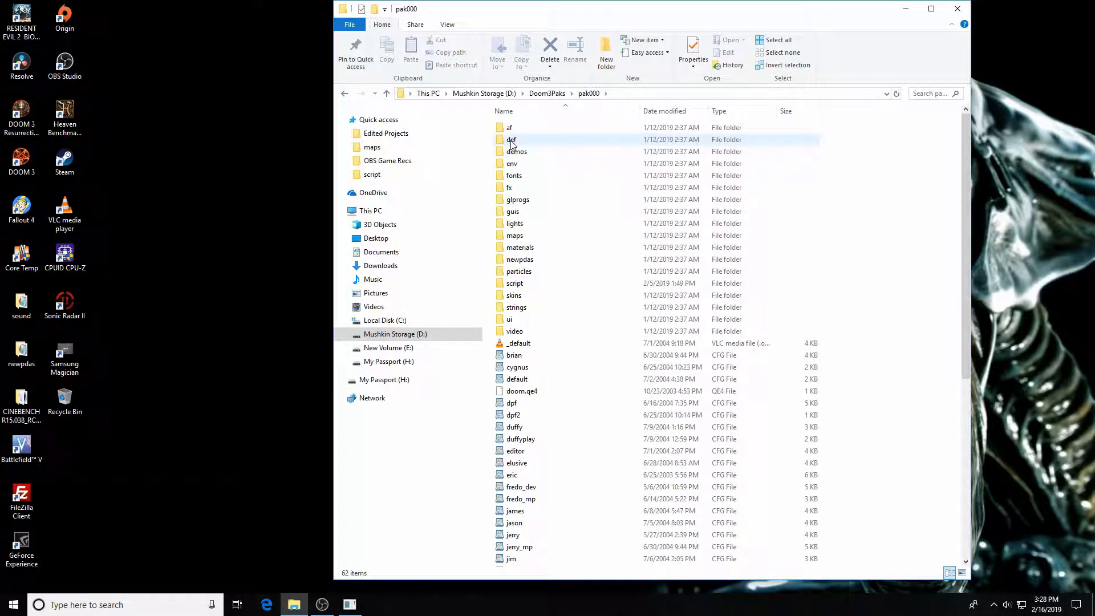
pyautogui.doubleClick(511, 143)
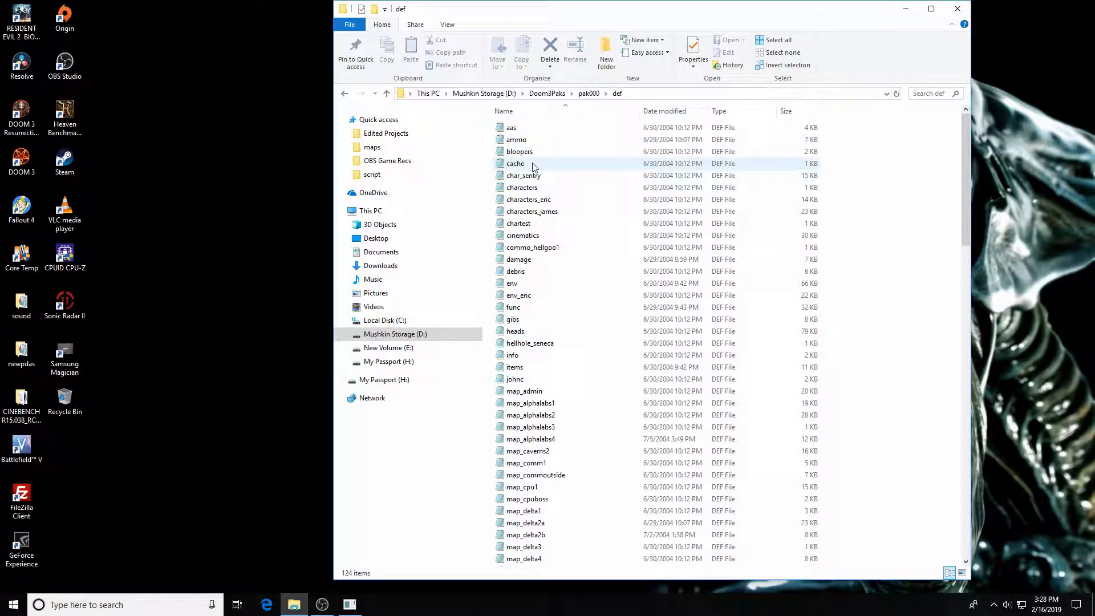
pyautogui.doubleClick(519, 259)
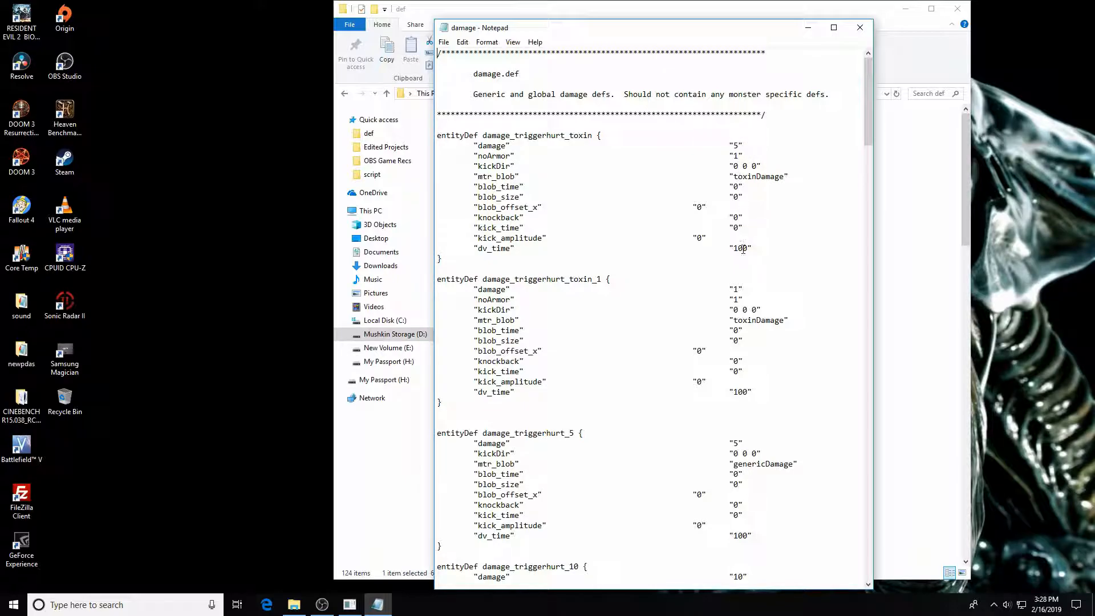
# Step: Examine the damage_lightBreak definition near the end of the damage file, then close the file
pyautogui.scroll(-15, 742, 246)
pyautogui.moveTo(868, 177); pyautogui.dragTo(884, 533)
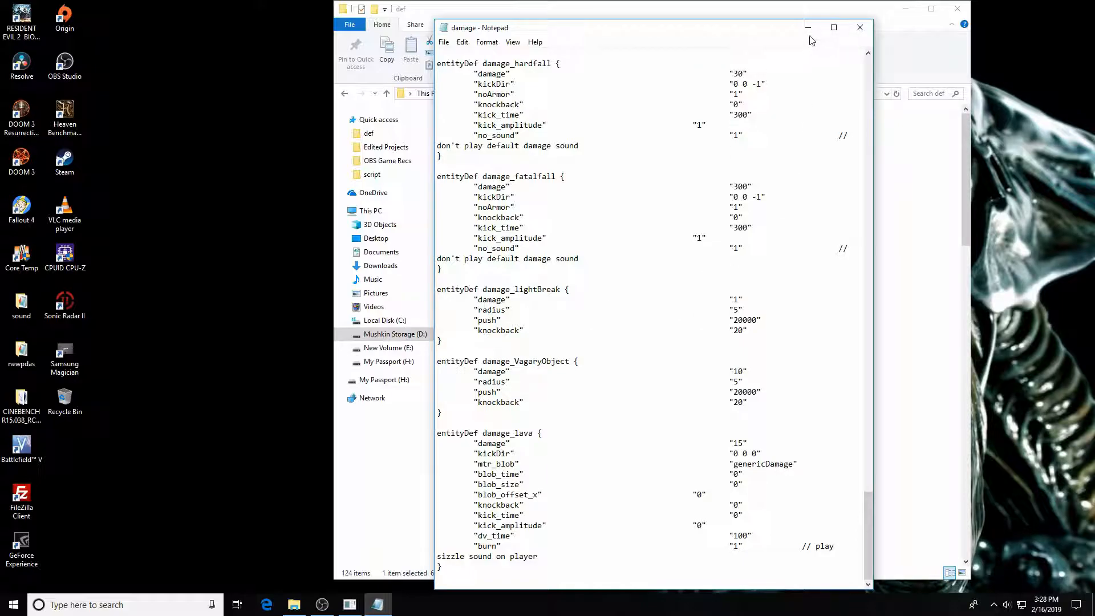
pyautogui.click(860, 27)
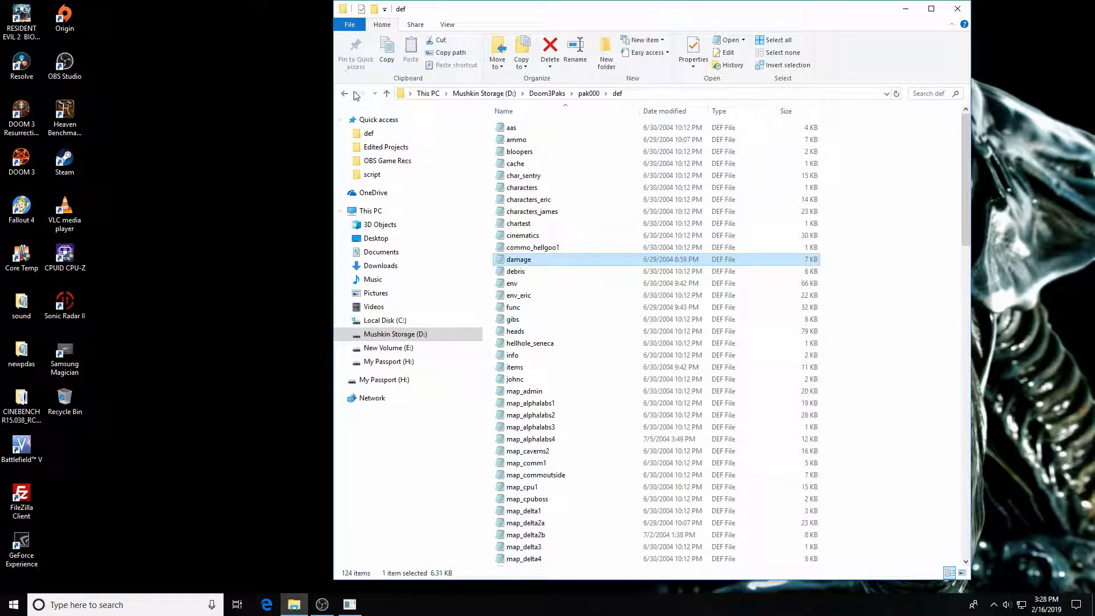
# Step: Return File Explorer to the root of the D: drive, minimise it and switch back to DOOMEdit
pyautogui.click(386, 95)
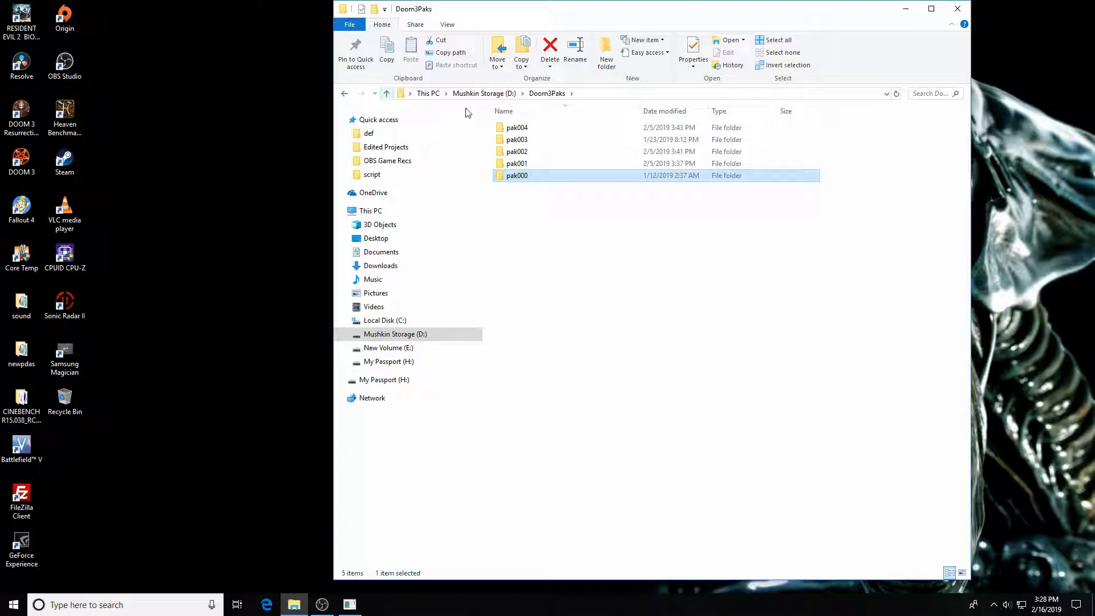
pyautogui.click(387, 94)
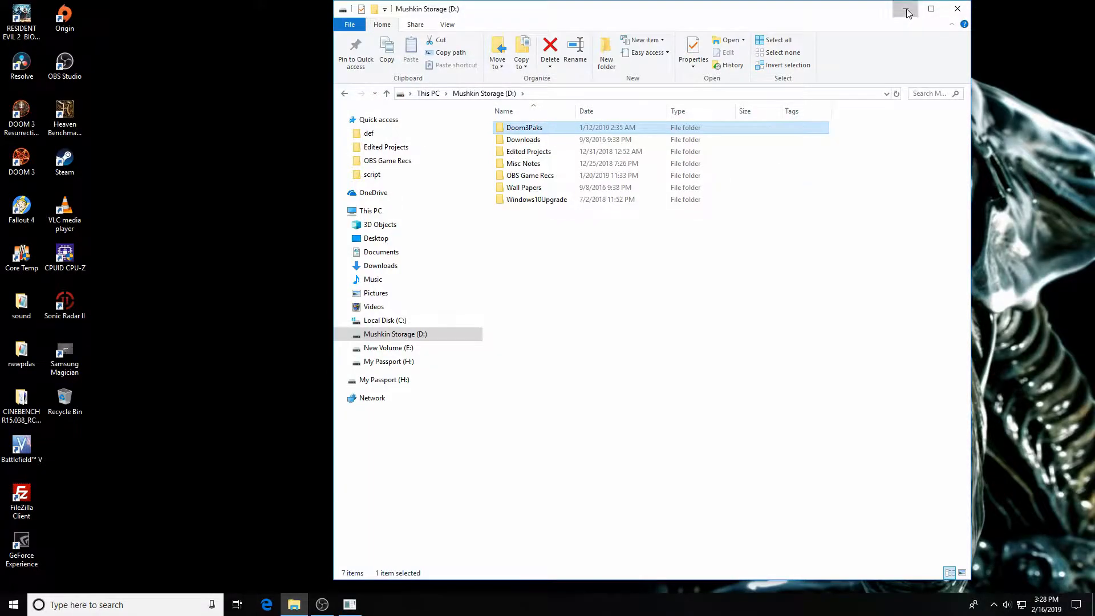
pyautogui.click(906, 8)
pyautogui.click(350, 605)
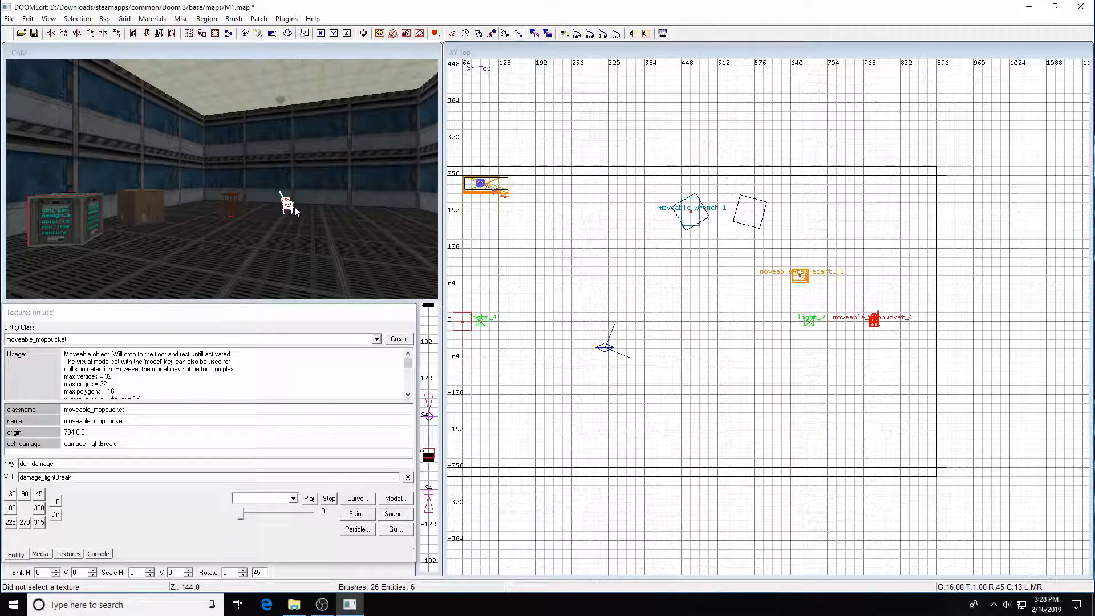
# Step: Select the table cart instead of the mop bucket, add the def_damage key with value damage_lightBreak, and deselect it
pyautogui.press('Escape')
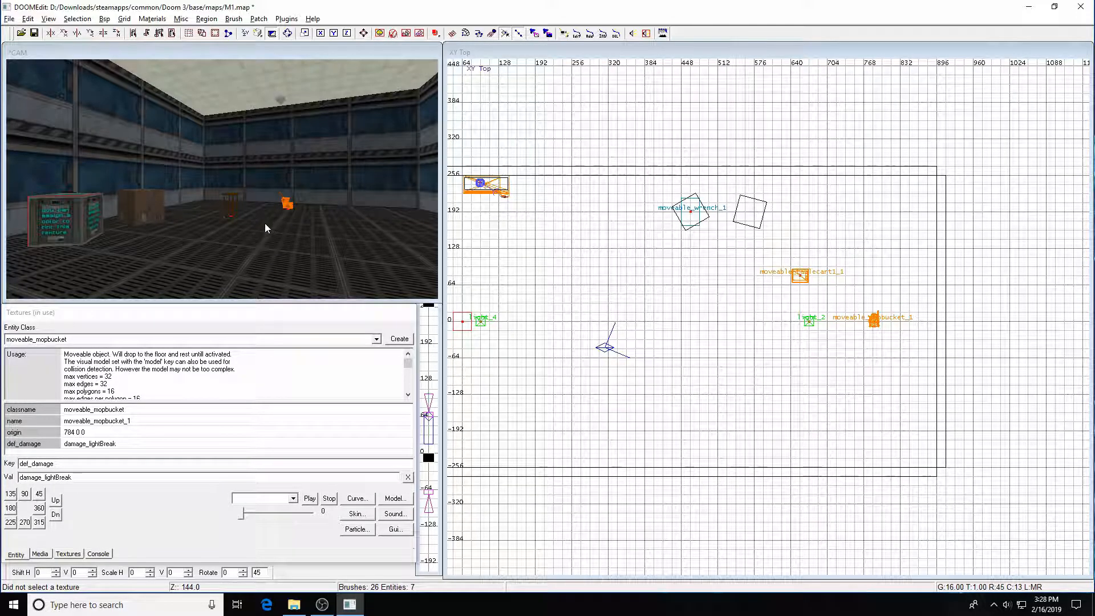
pyautogui.keyDown('shift'); pyautogui.click(228, 214); pyautogui.keyUp('shift')
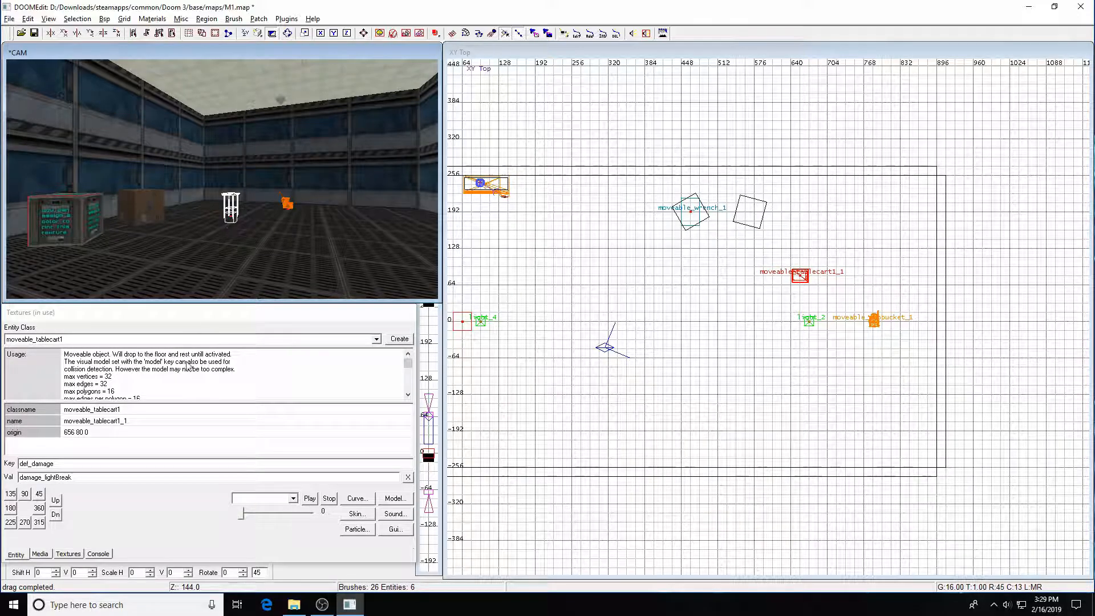
pyautogui.click(66, 464)
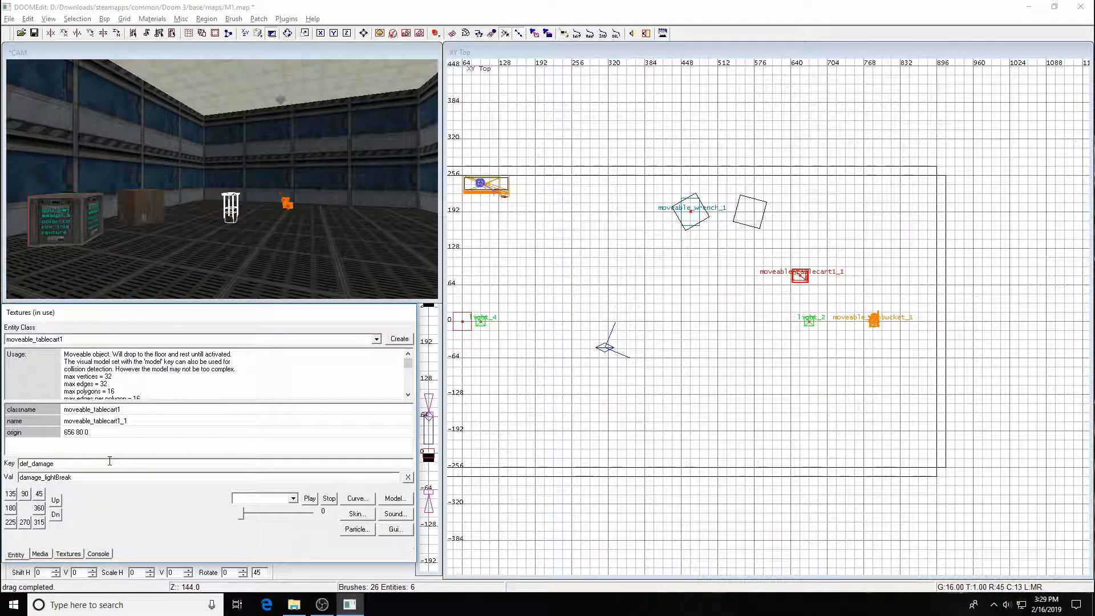
pyautogui.click(75, 478)
pyautogui.press('Return')
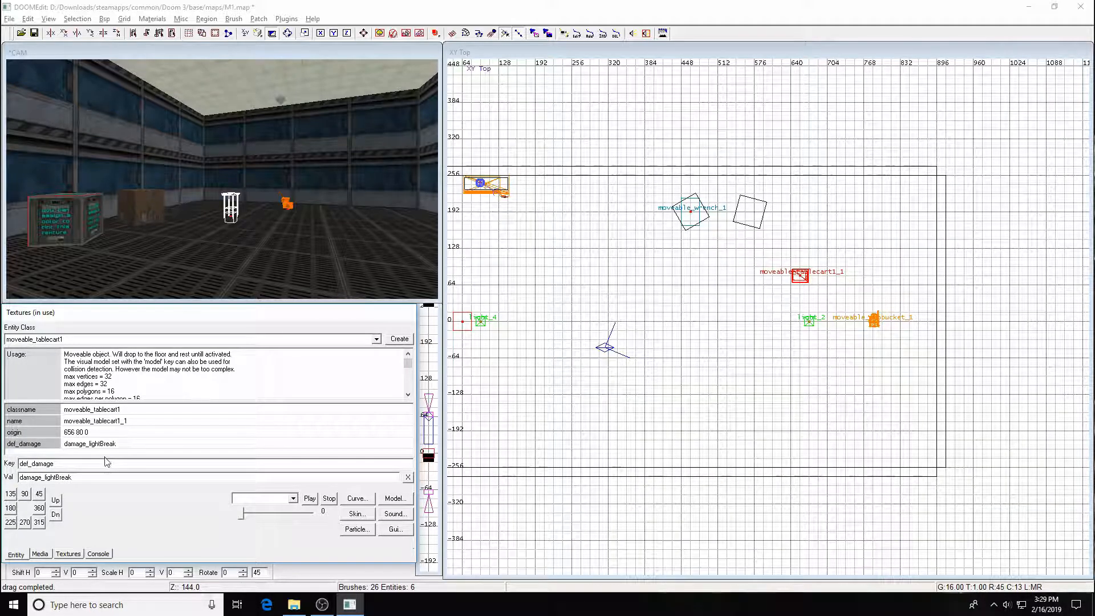
pyautogui.press('Escape')
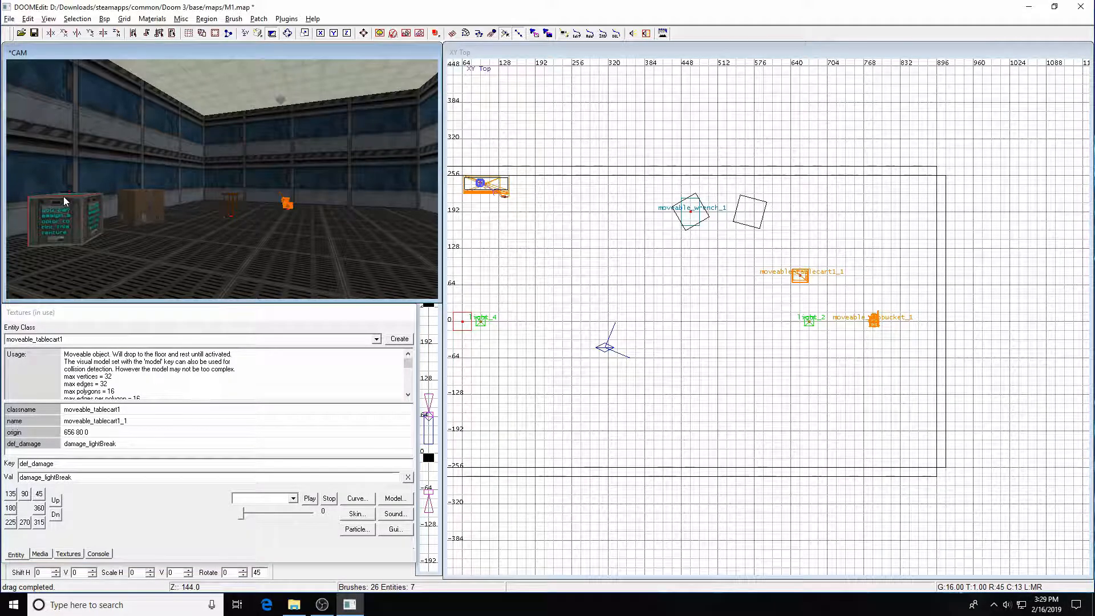
# Step: Select the wrench on the crate and add the def_damage key with value damage_lightBreak to it
pyautogui.keyDown('shift'); pyautogui.click(71, 192); pyautogui.keyUp('shift')
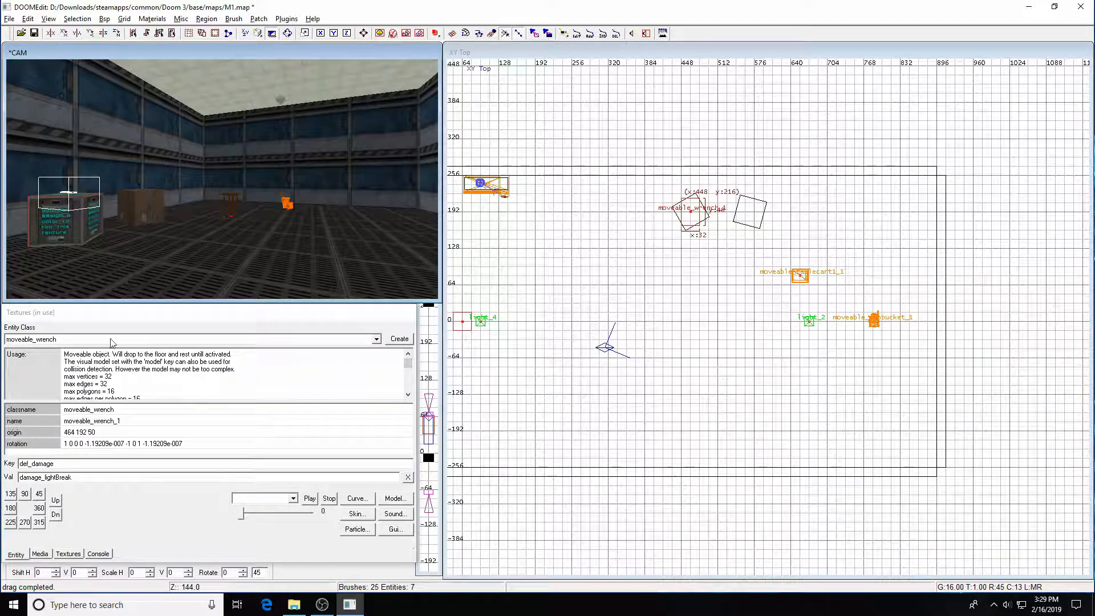
pyautogui.click(71, 463)
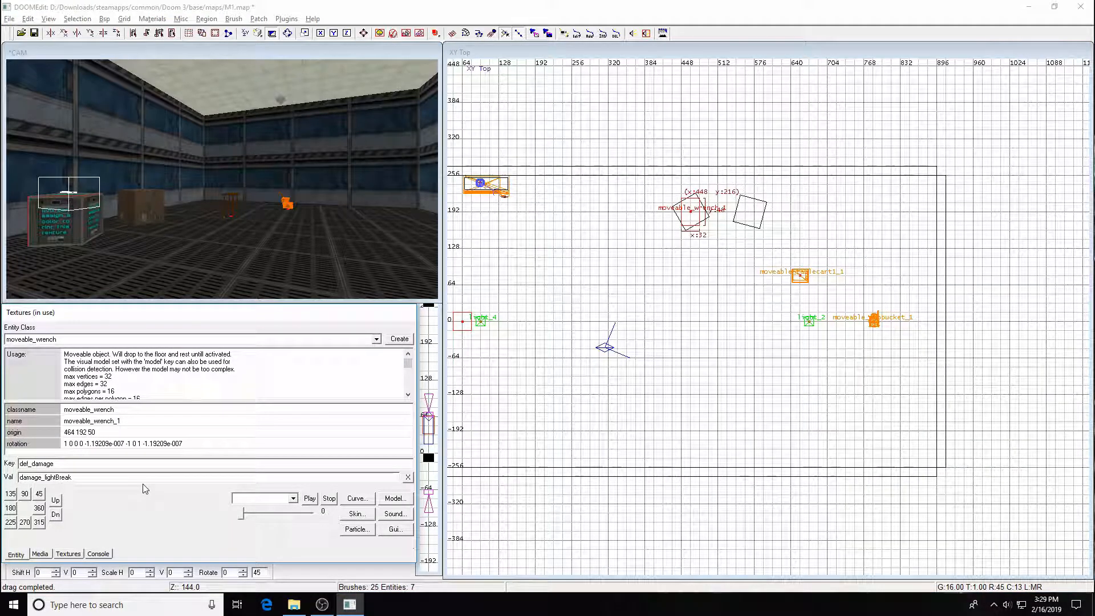
pyautogui.press('Return')
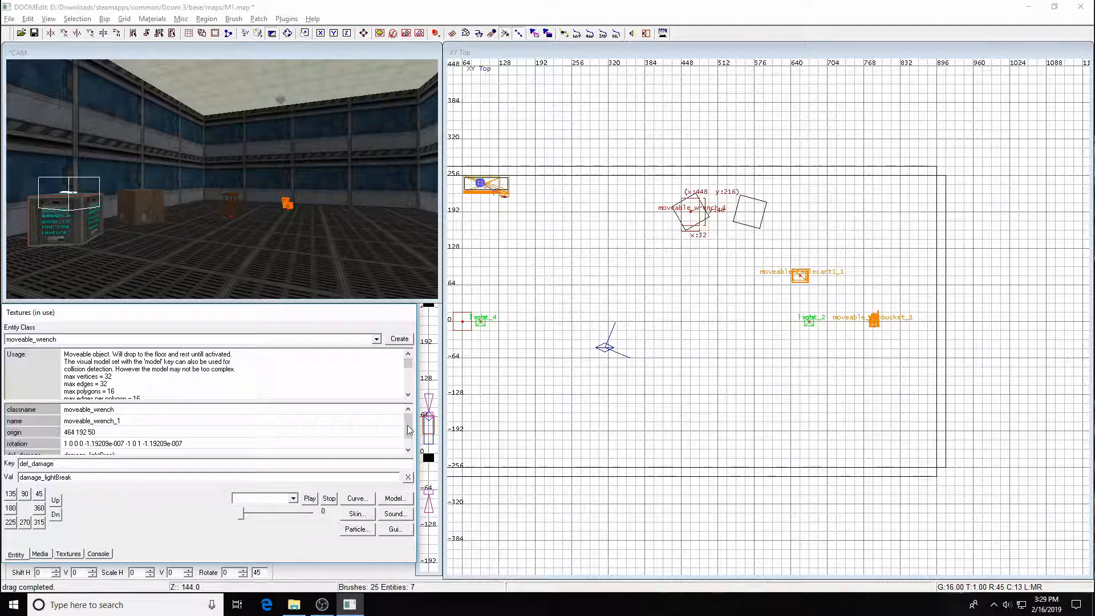
pyautogui.scroll(-1, 409, 430)
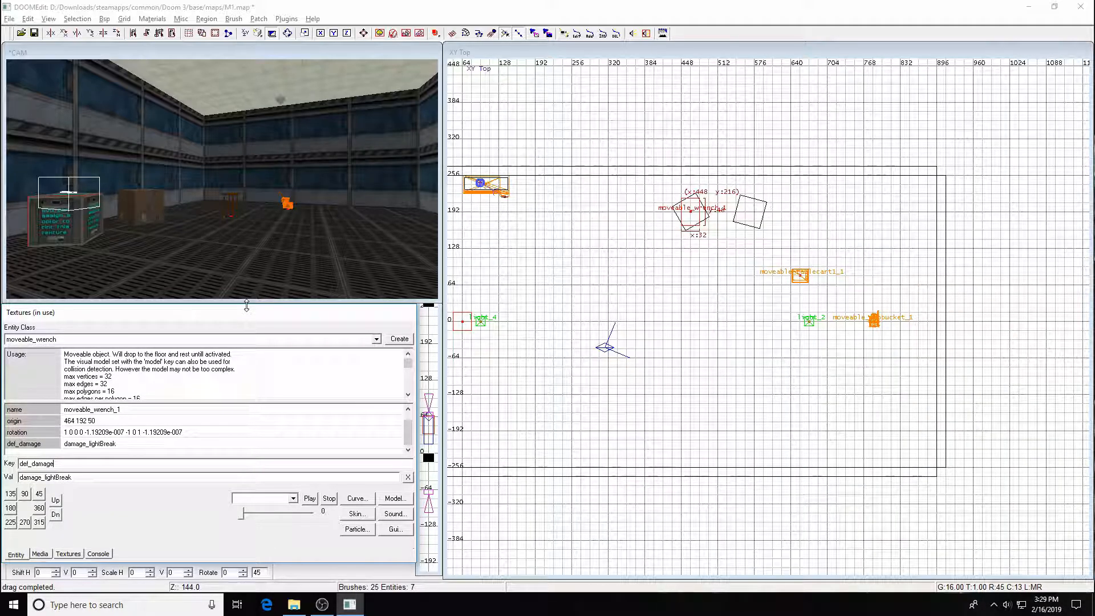
# Step: Enlarge the entity inspector to review the wrench's key descriptions and assigned keys, then restore its size and deselect the wrench
pyautogui.moveTo(250, 303); pyautogui.dragTo(252, 235)
pyautogui.moveTo(256, 307); pyautogui.dragTo(256, 176)
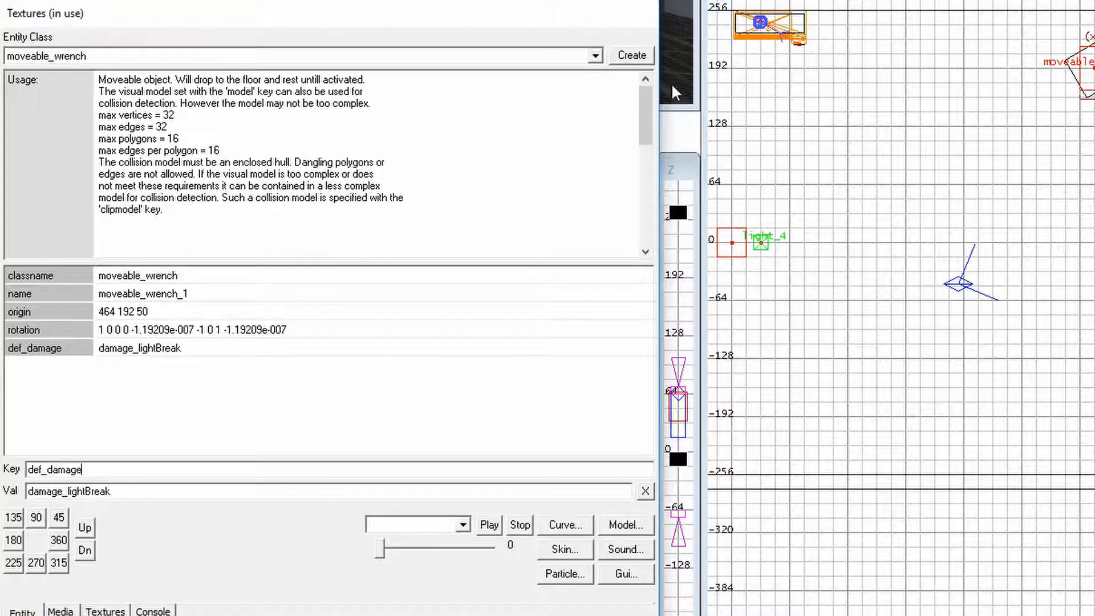
pyautogui.scroll(-2, 649, 118)
pyautogui.scroll(-2, 649, 118)
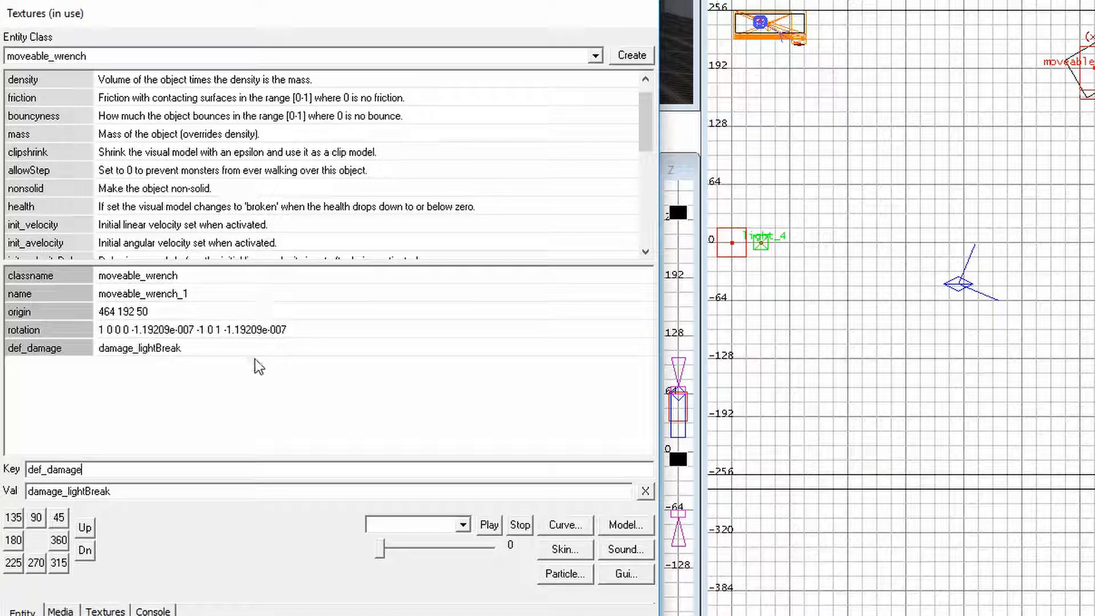
pyautogui.moveTo(476, 3); pyautogui.dragTo(474, 154)
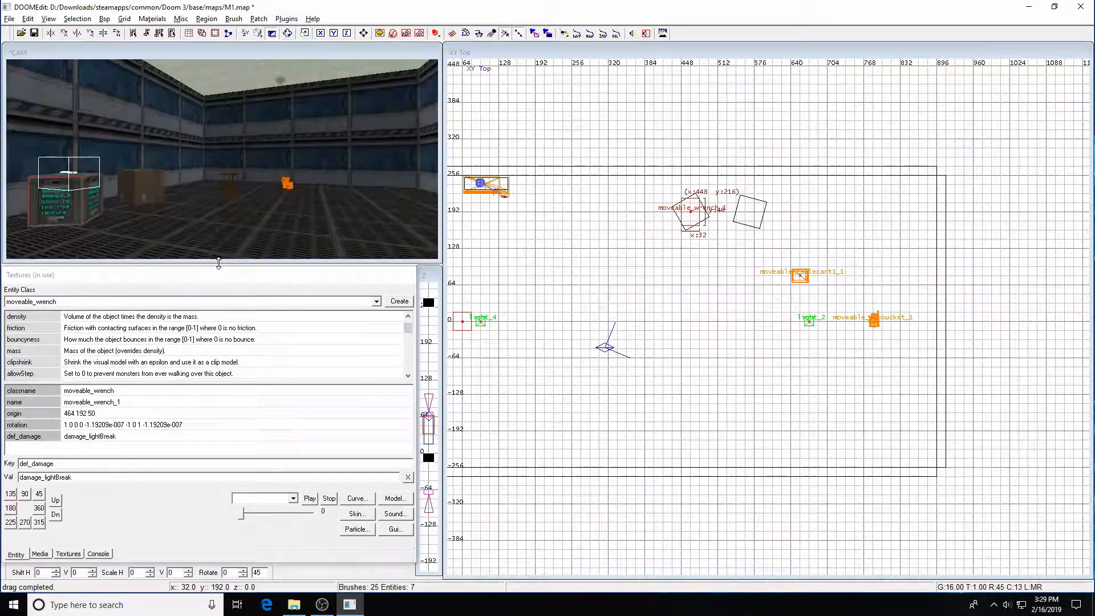
pyautogui.moveTo(218, 263); pyautogui.dragTo(216, 305)
pyautogui.click(216, 267)
pyautogui.moveTo(216, 266); pyautogui.dragTo(217, 302)
pyautogui.press('Escape')
# Step: Create a func_phantom_objects entity in the top view, between the wrench and the table cart, at about 496 96 48
pyautogui.moveTo(714, 235); pyautogui.dragTo(738, 171, button='right')
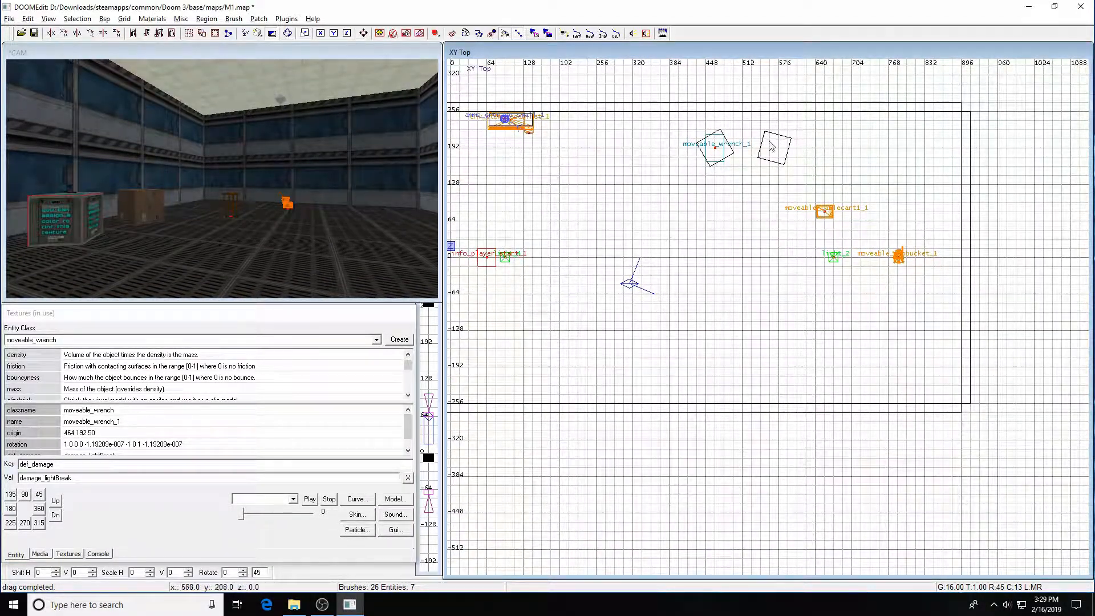
pyautogui.rightClick(725, 214)
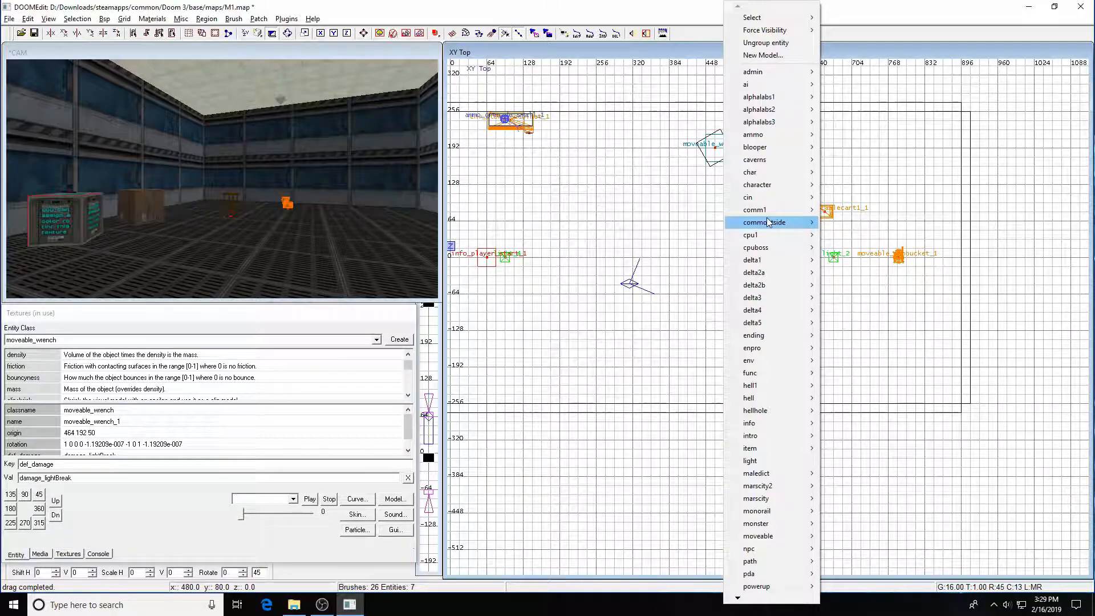
pyautogui.moveTo(768, 223)
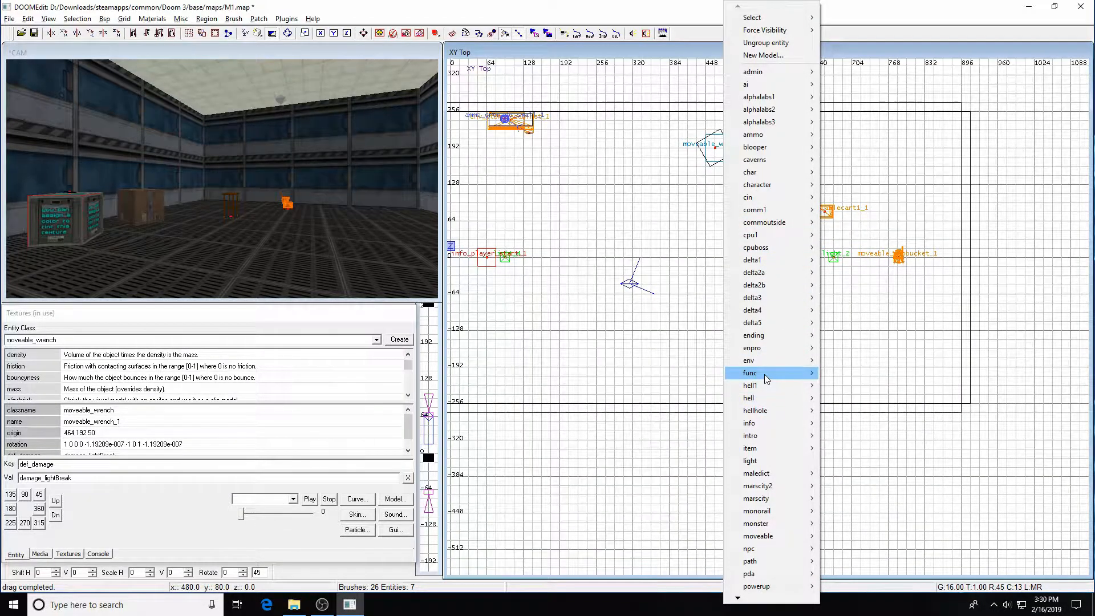
pyautogui.moveTo(767, 378)
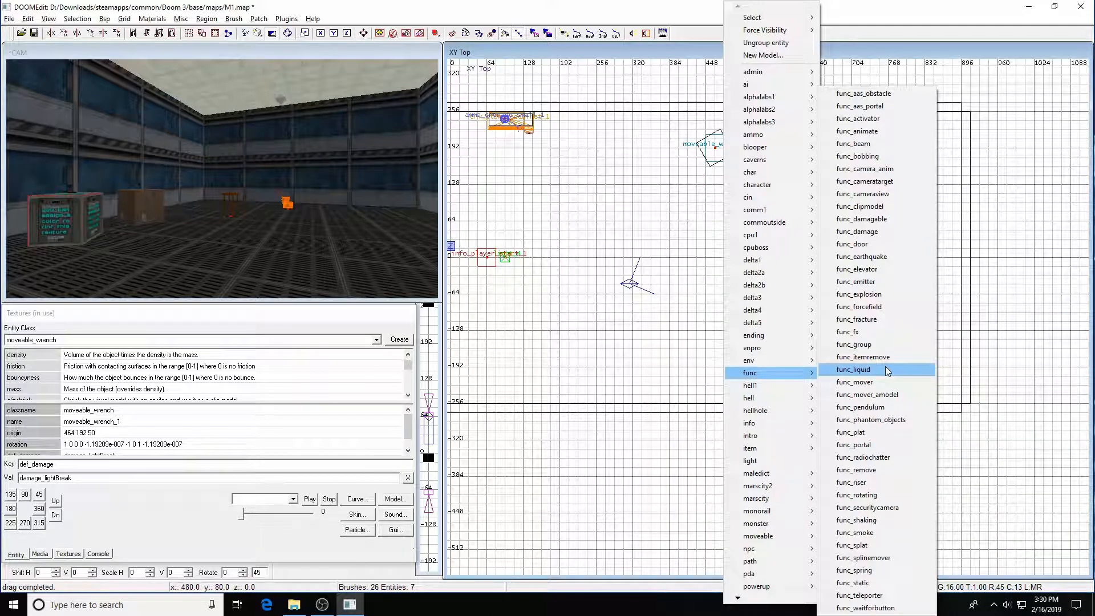
pyautogui.click(857, 425)
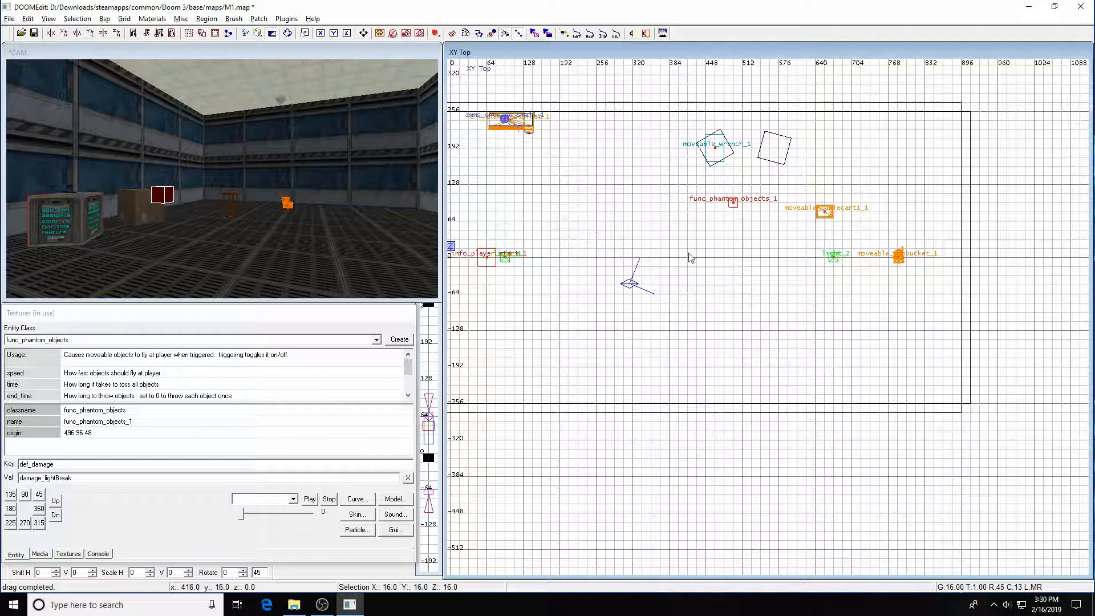
# Step: Raise the func_phantom_objects entity toward the ceiling in the front view, to a height of 176 units
pyautogui.hotkey('ctrl', 'Tab')
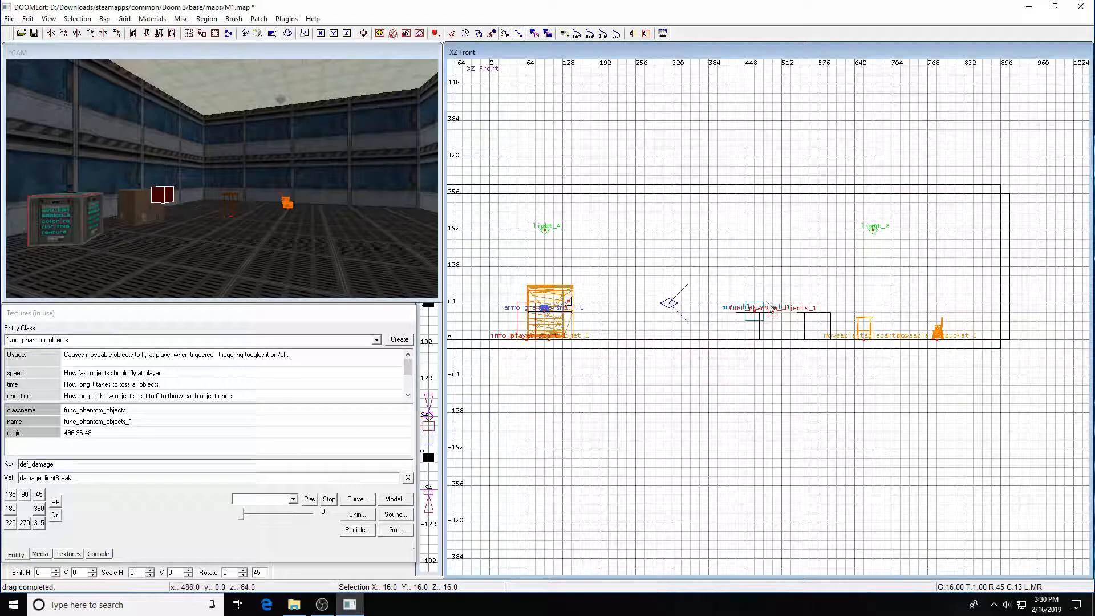
pyautogui.moveTo(774, 311); pyautogui.dragTo(783, 253)
pyautogui.press('Left')
pyautogui.press('d')
pyautogui.press('d')
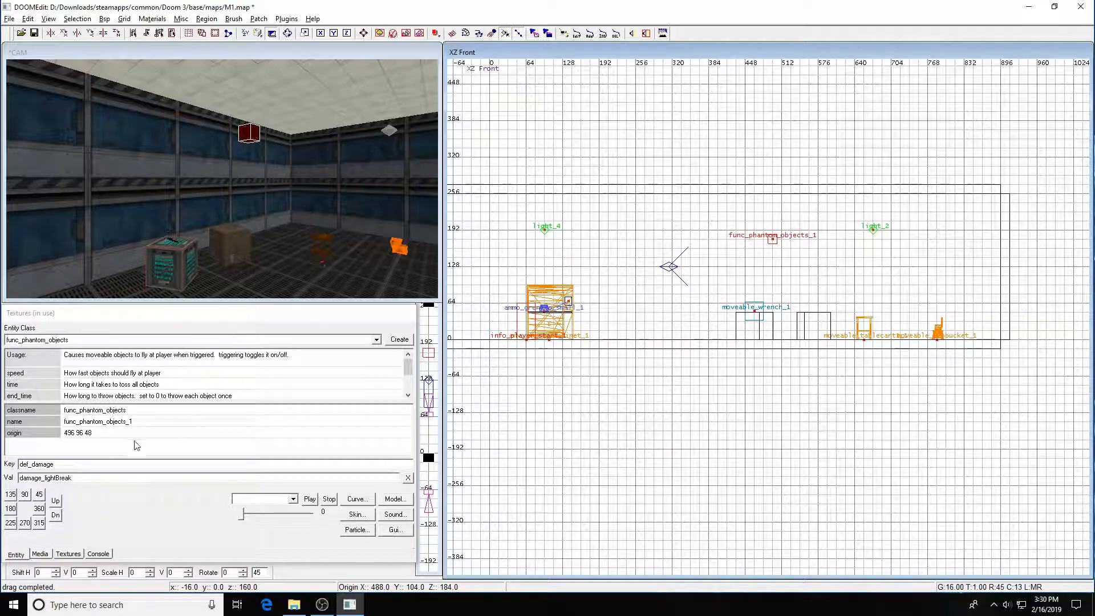
# Step: Add the end_time key with value 3 to the func_phantom_objects entity
pyautogui.click(76, 464)
pyautogui.press('BackSpace')
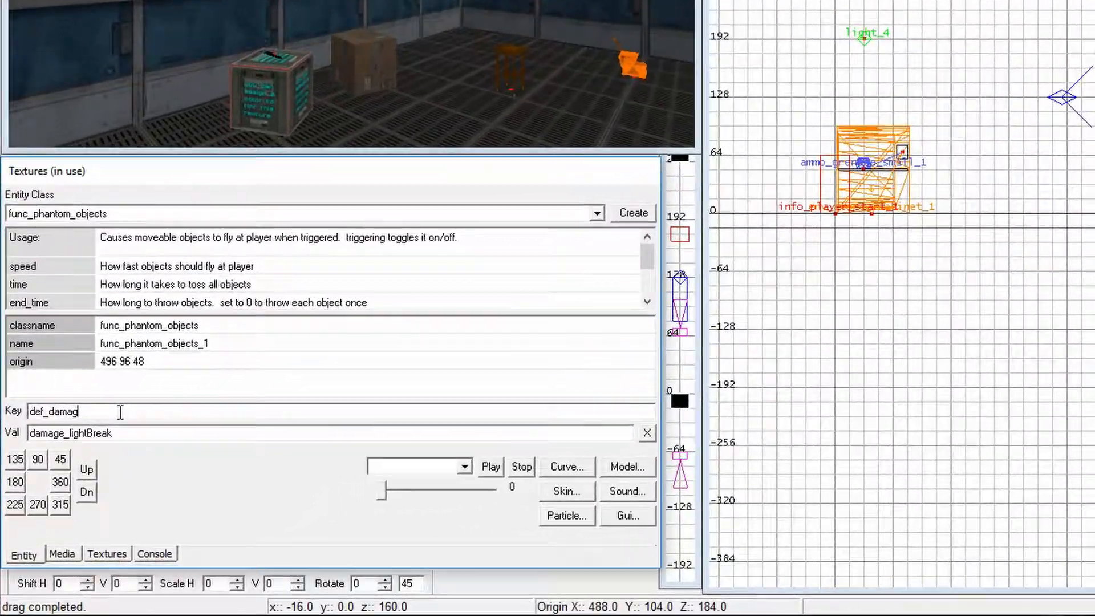
pyautogui.press('BackSpace')
pyautogui.press('BackSpace')
pyautogui.press('BackSpace')
pyautogui.press('BackSpace')
pyautogui.press('BackSpace')
pyautogui.press('BackSpace')
pyautogui.press('BackSpace')
pyautogui.press('BackSpace')
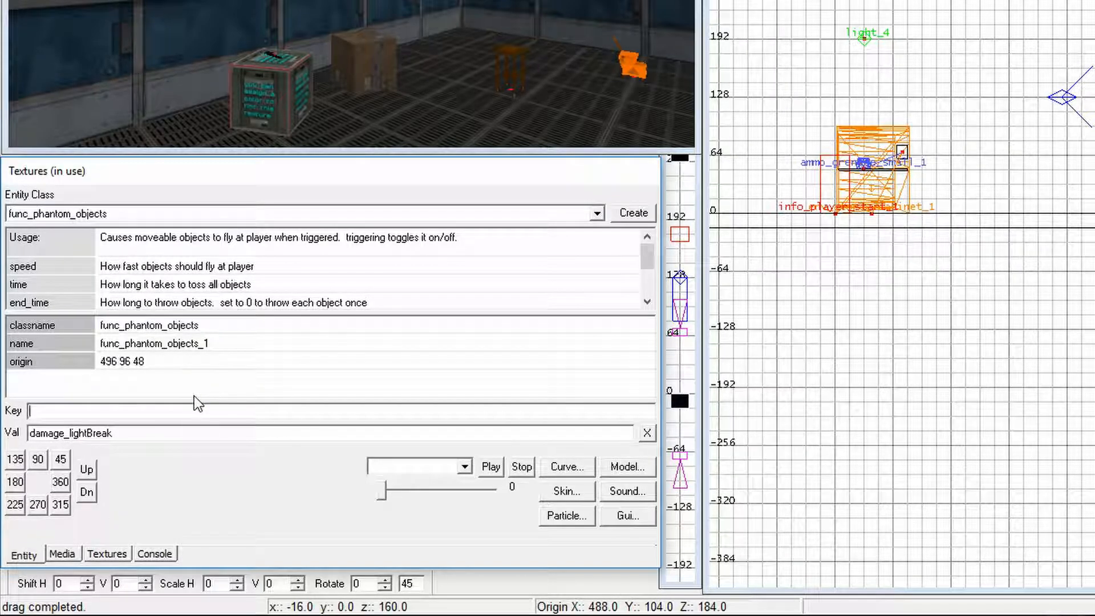
pyautogui.write('end_time')
pyautogui.press('Tab')
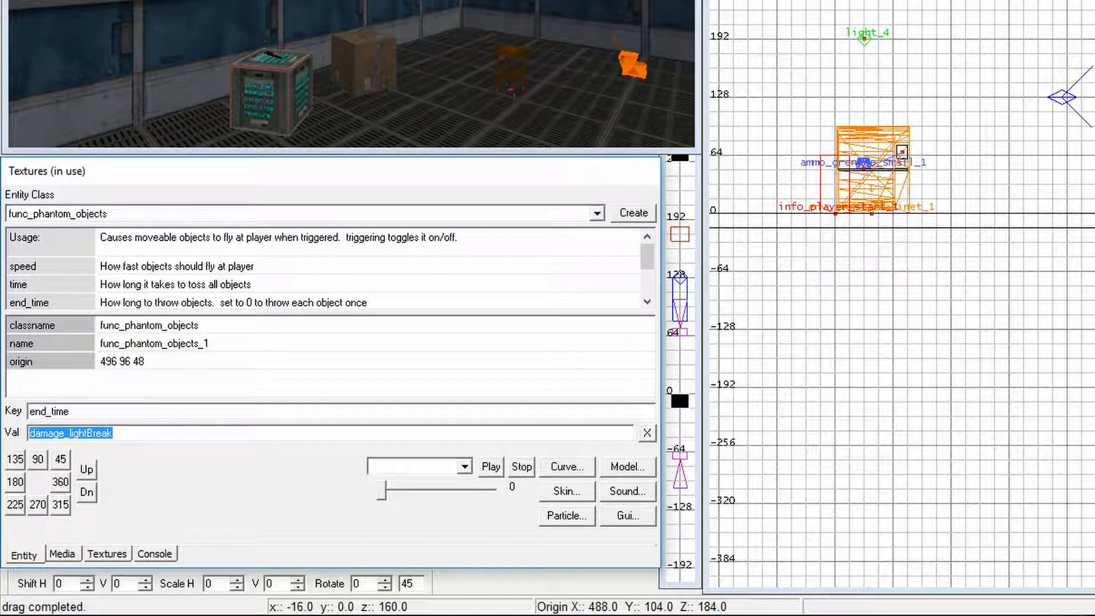
pyautogui.write('3')
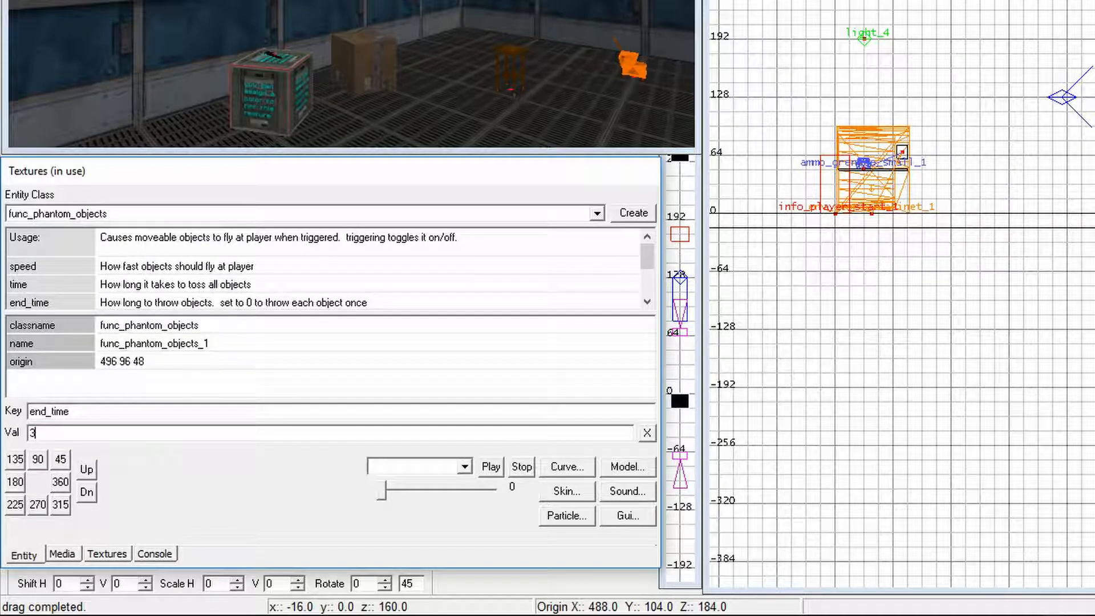
pyautogui.press('Return')
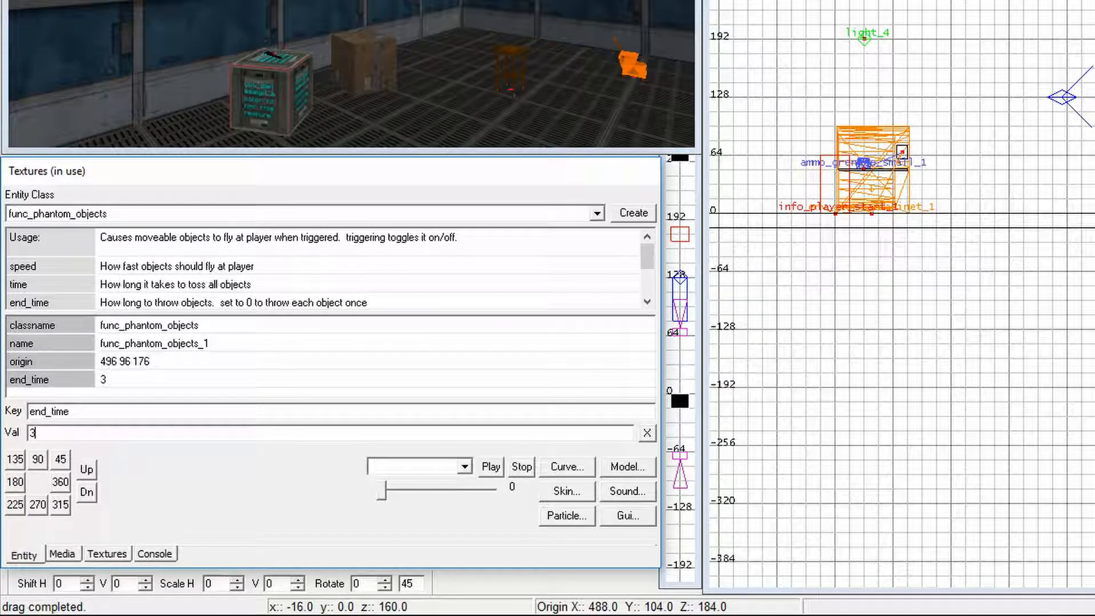
# Step: Add the time key with value 2 to the func_phantom_objects entity
pyautogui.click(95, 412)
pyautogui.press('BackSpace')
pyautogui.press('BackSpace')
pyautogui.press('BackSpace')
pyautogui.press('BackSpace')
pyautogui.press('BackSpace')
pyautogui.press('BackSpace')
pyautogui.press('BackSpace')
pyautogui.write('time')
pyautogui.press('Return')
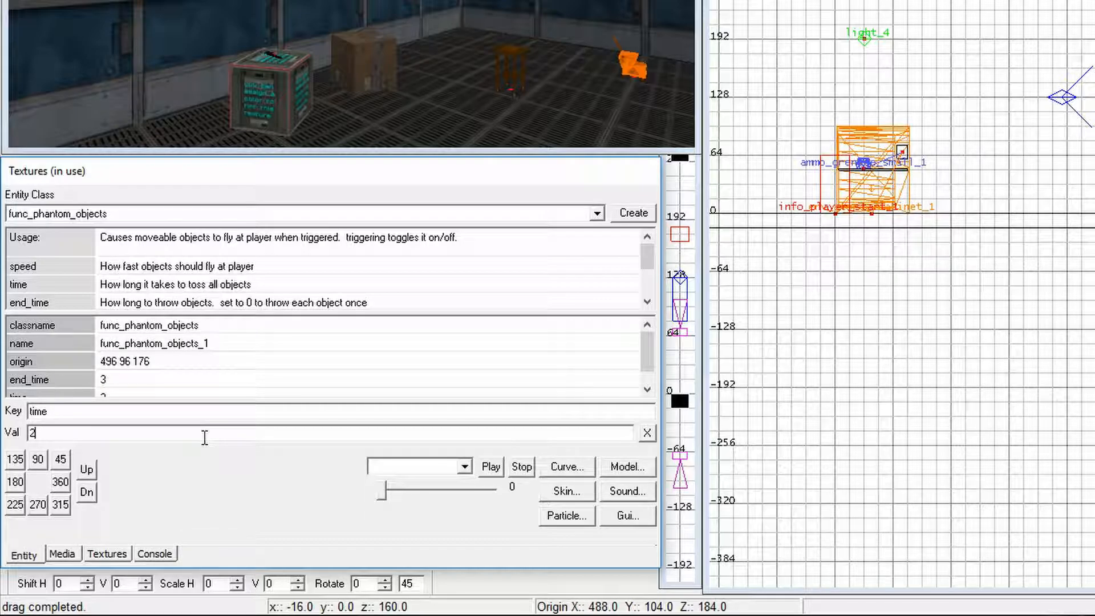
pyautogui.moveTo(640, 344); pyautogui.dragTo(638, 350)
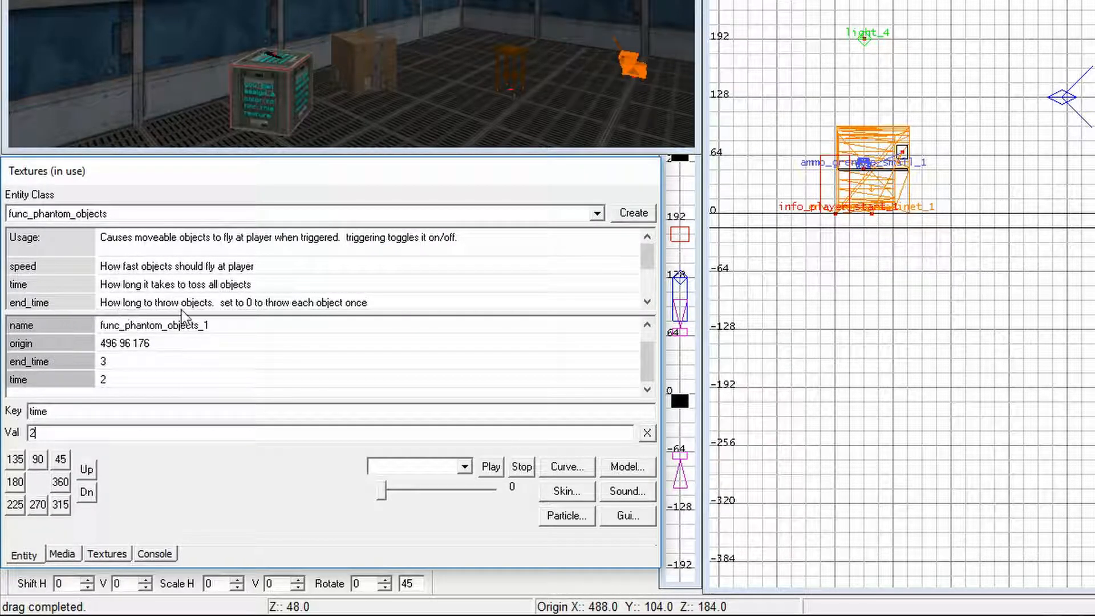
# Step: Add the shake_time key with value 1 to the func_phantom_objects entity and deselect it
pyautogui.click(647, 301)
pyautogui.click(648, 301)
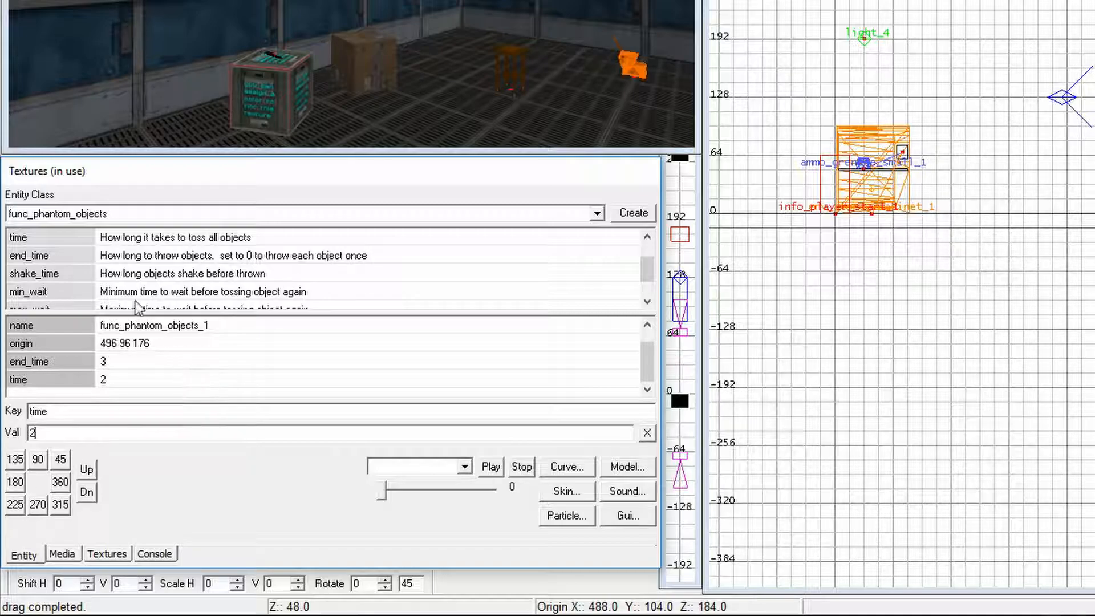
pyautogui.click(84, 412)
pyautogui.press('BackSpace')
pyautogui.write('shake')
pyautogui.write('_time')
pyautogui.write('1')
pyautogui.press('Return')
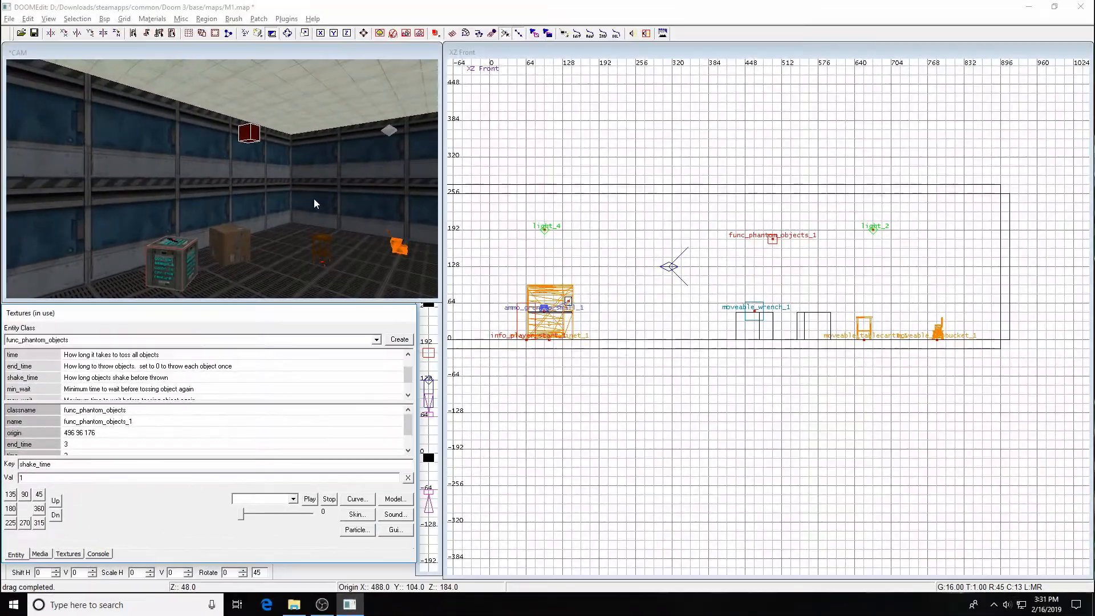
pyautogui.press('Escape')
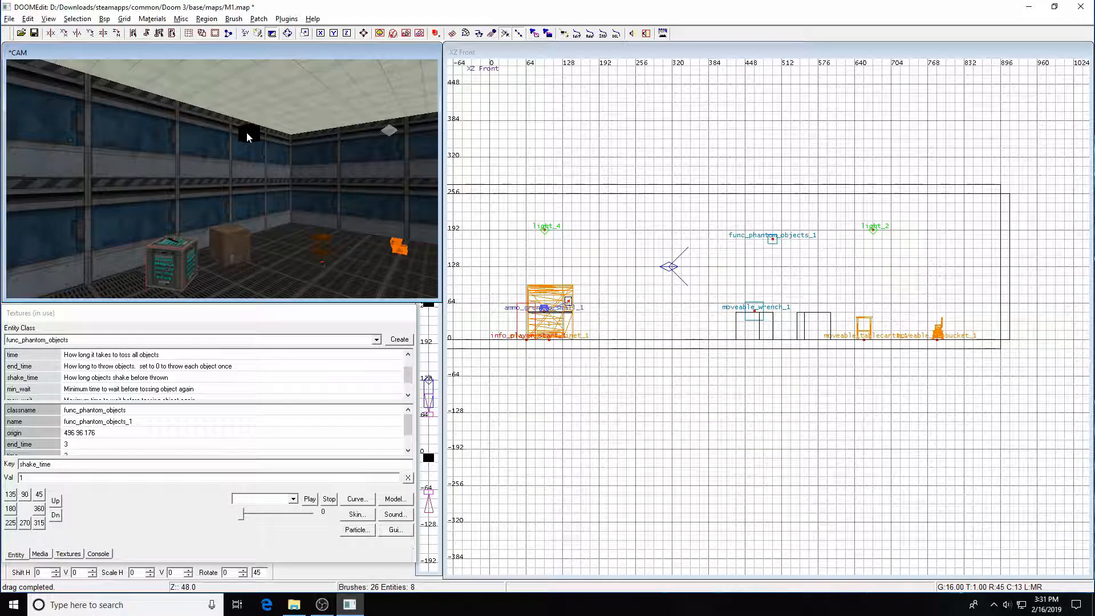
# Step: Turn the 3D camera toward the player start and storage cabinet, and return the 2D view to the top view centred on the room
pyautogui.press('Left')
pyautogui.press('Left')
pyautogui.press('Left')
pyautogui.press('Down')
pyautogui.press('Down')
pyautogui.press('Down')
pyautogui.press('Down')
pyautogui.press('Right')
pyautogui.press('Left')
pyautogui.press('Left')
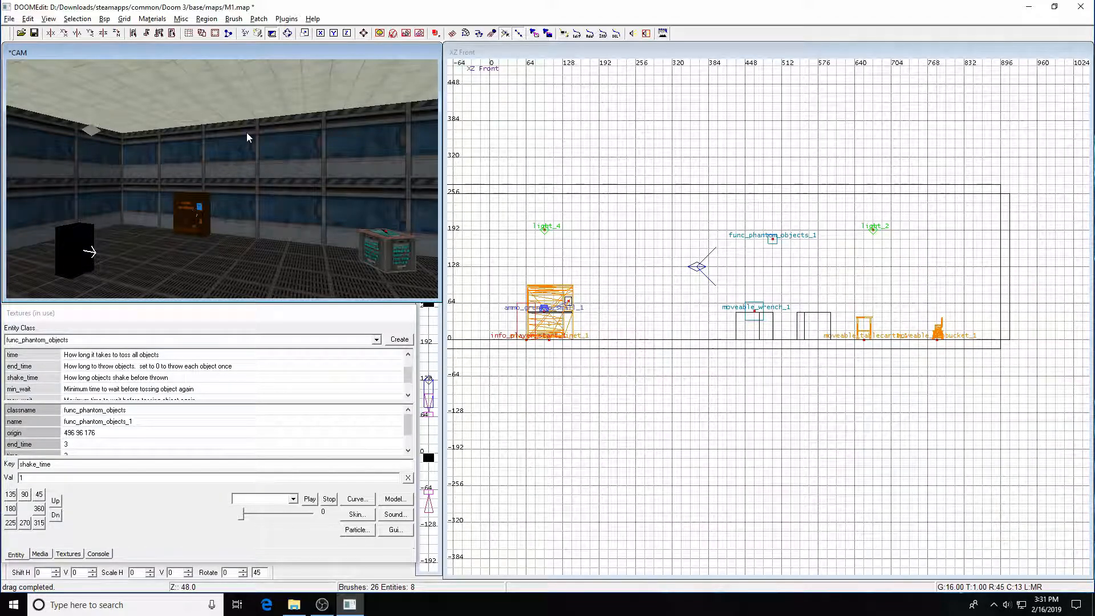
pyautogui.hotkey('ctrl', 'Tab')
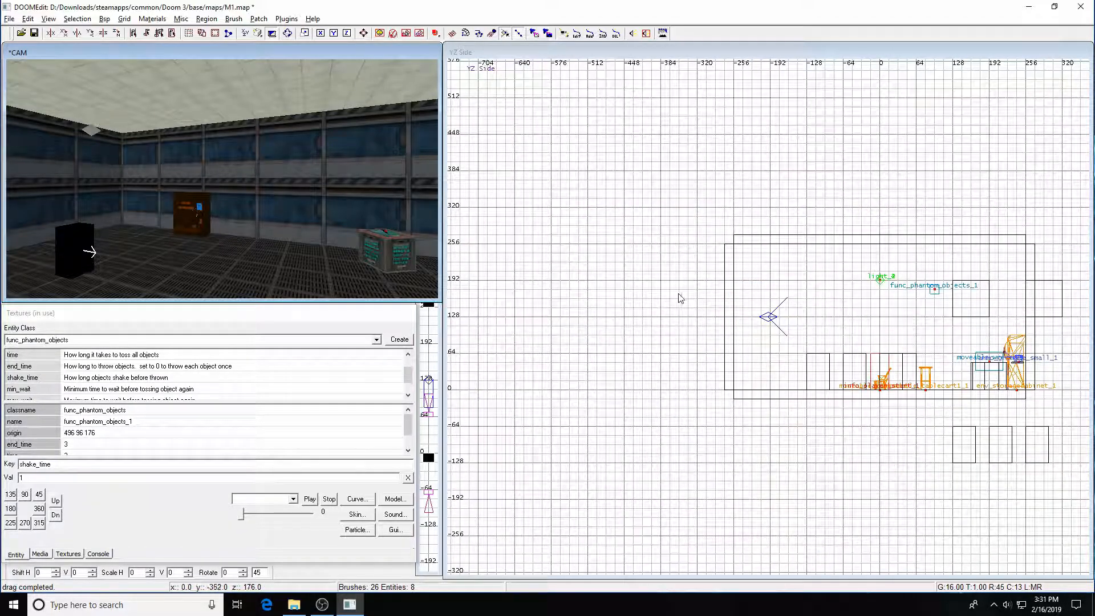
pyautogui.hotkey('ctrl', 'Tab')
pyautogui.moveTo(666, 149); pyautogui.dragTo(691, 184, button='right')
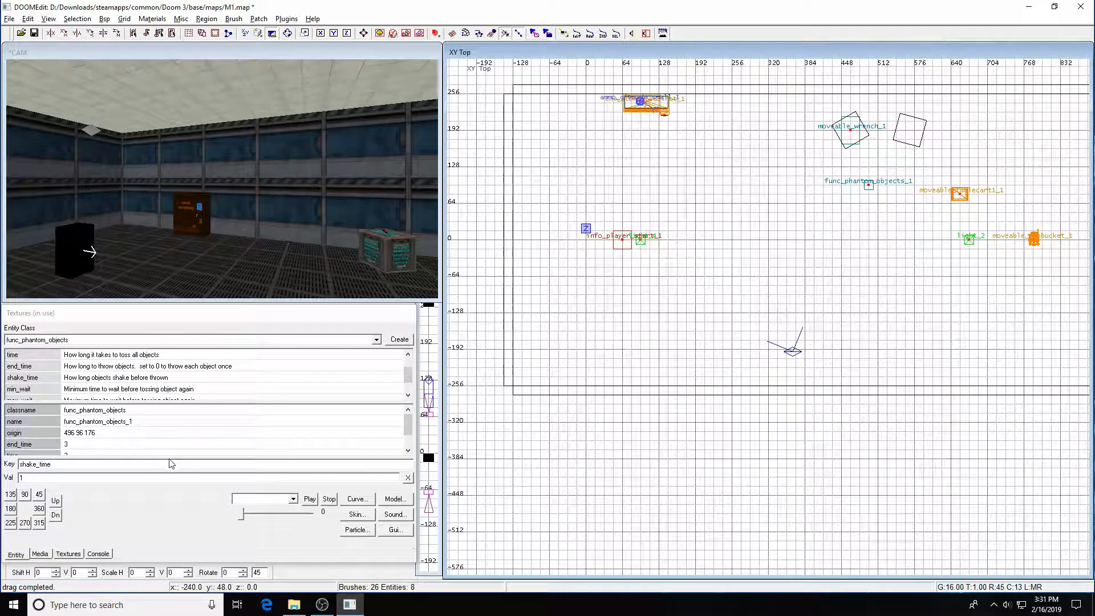
# Step: Collapse the object texture folder in the media browser and select the trigger texture from the common folder
pyautogui.click(68, 554)
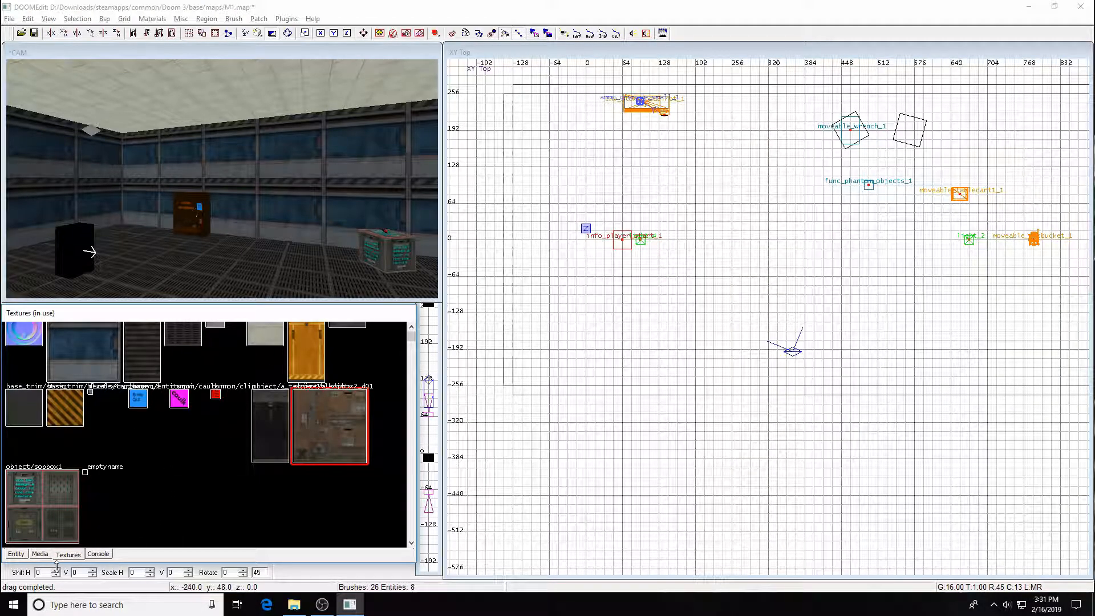
pyautogui.click(39, 554)
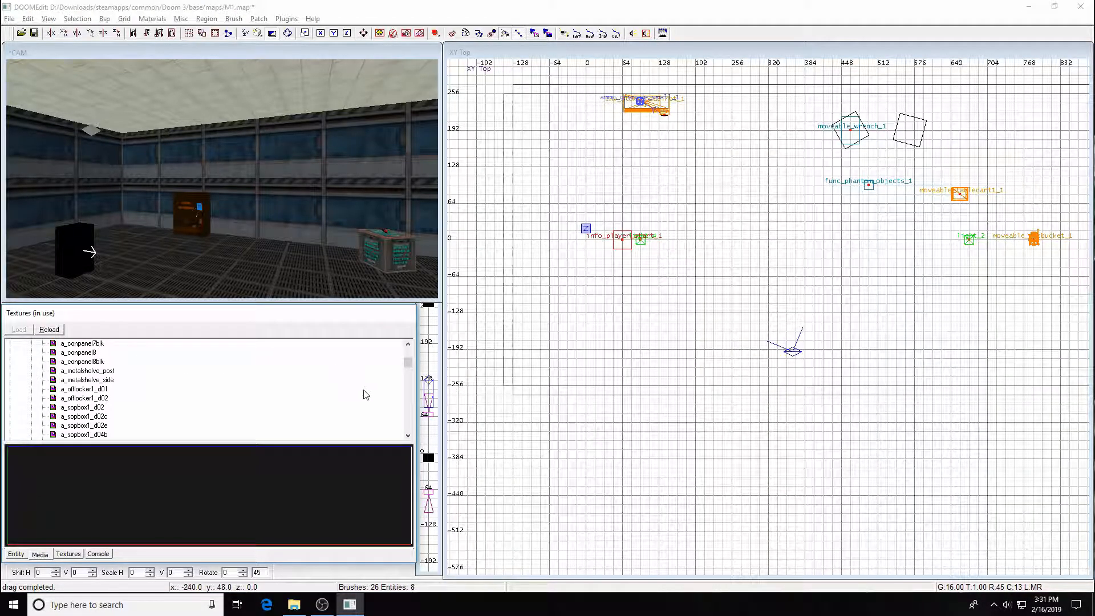
pyautogui.moveTo(408, 366); pyautogui.dragTo(409, 356)
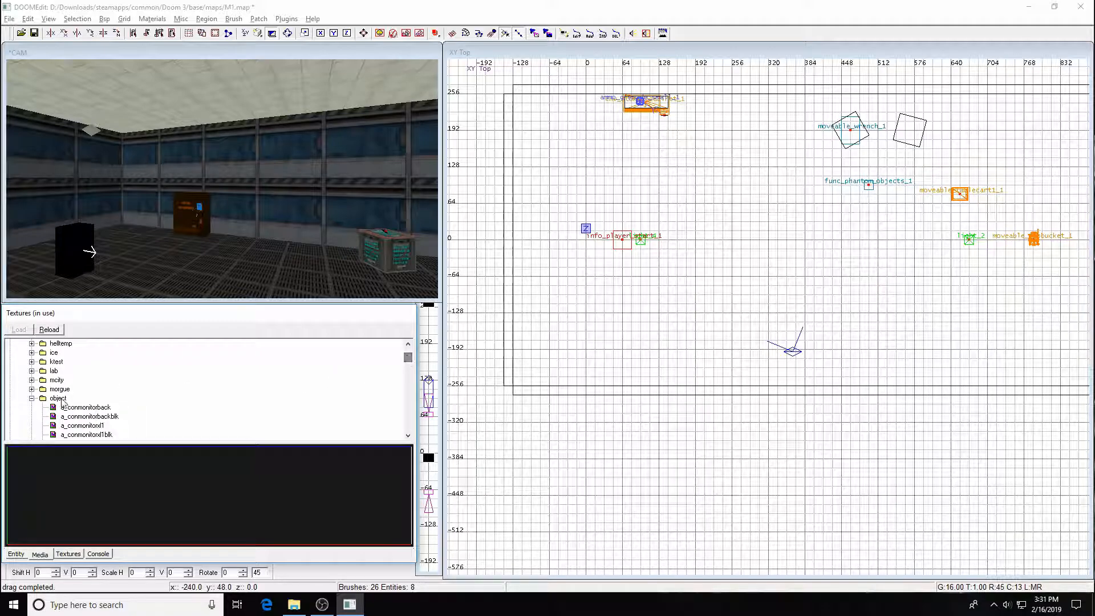
pyautogui.click(32, 398)
pyautogui.scroll(4, 96, 365)
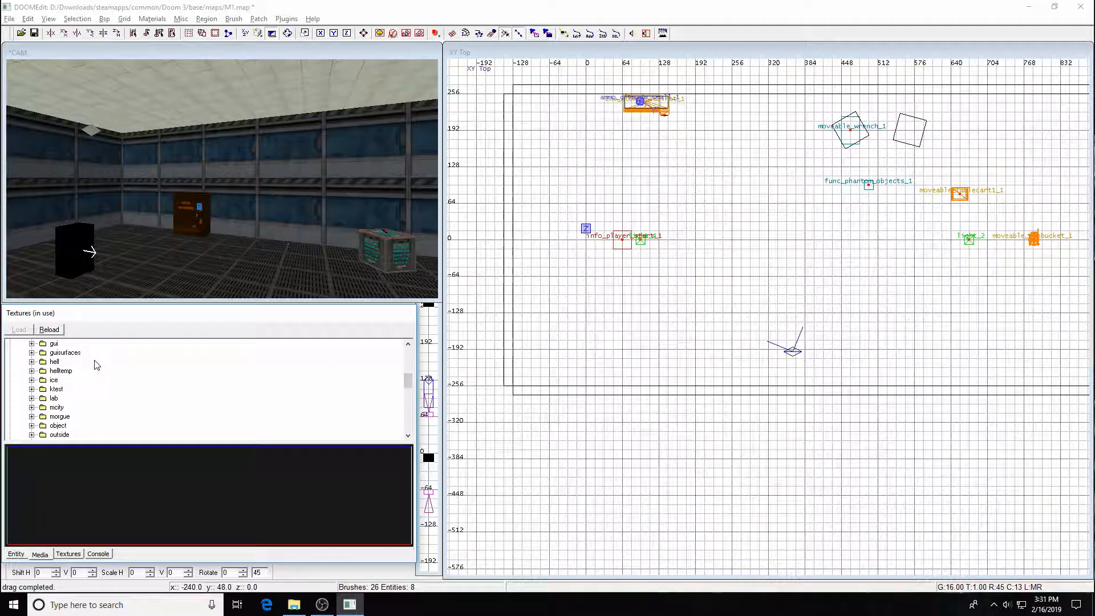
pyautogui.click(32, 363)
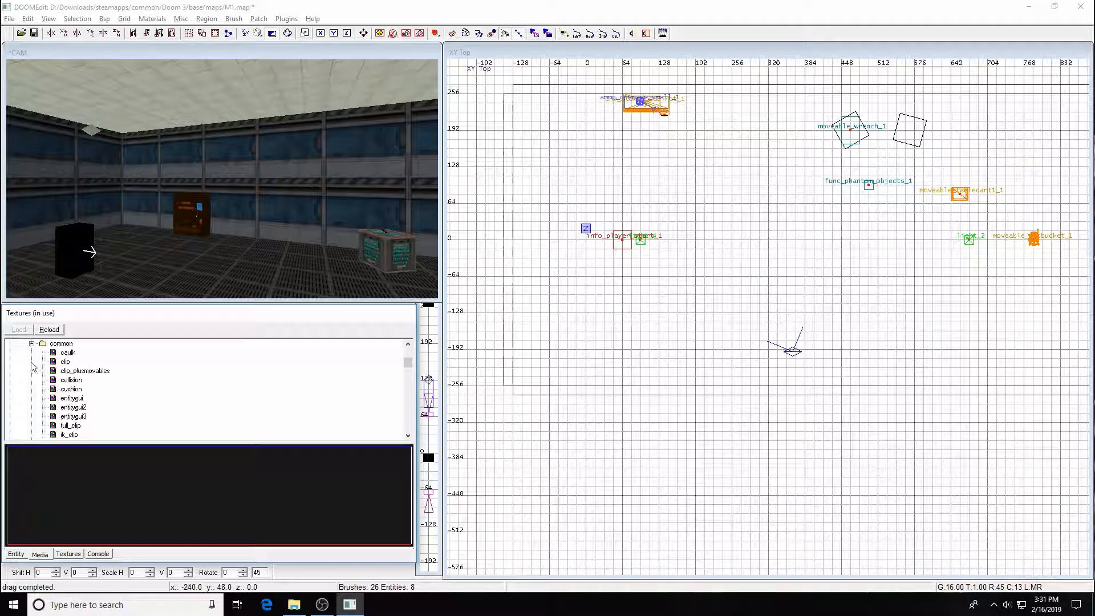
pyautogui.scroll(-8, 148, 386)
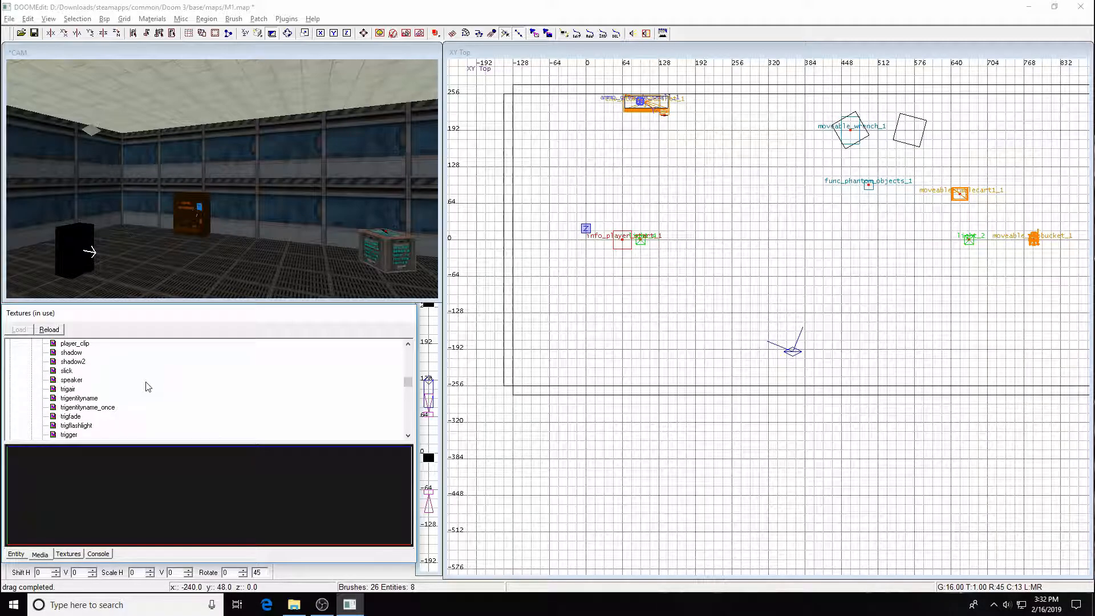
pyautogui.scroll(-2, 147, 386)
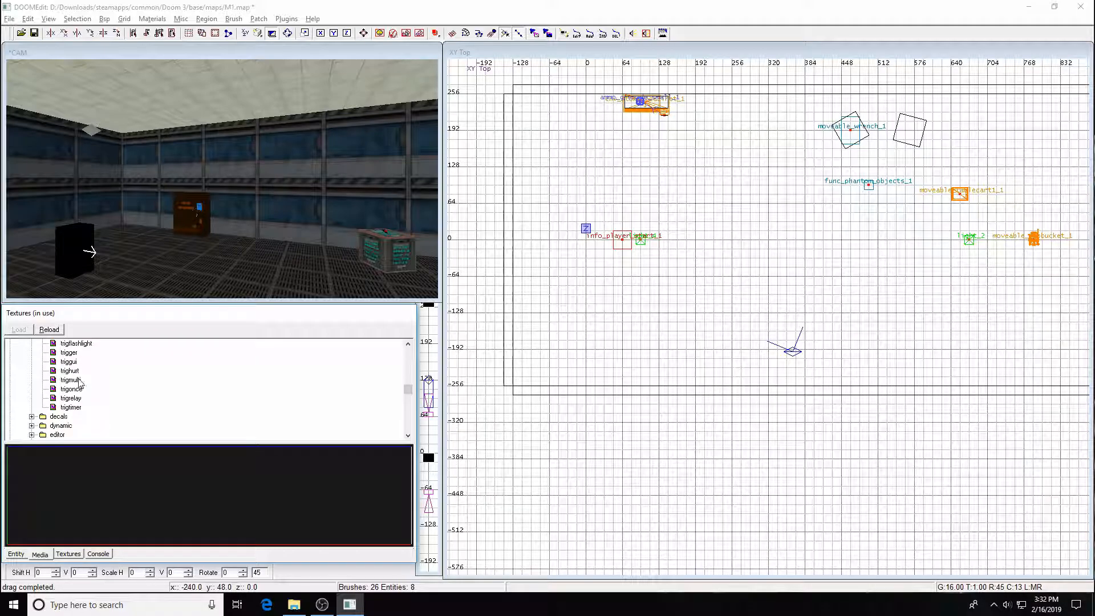
pyautogui.click(69, 353)
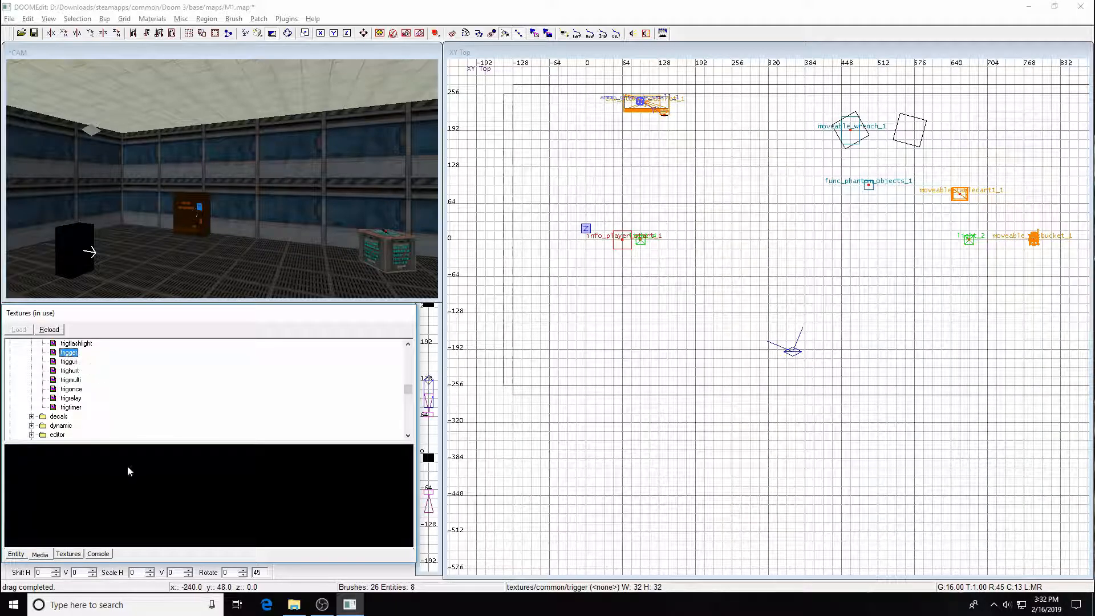
# Step: Draw a trigger-textured brush 16 units thick and 256 units wide in front of the player start, and raise its height to 176 units
pyautogui.moveTo(696, 190); pyautogui.dragTo(677, 184, button='right')
pyautogui.moveTo(645, 168); pyautogui.dragTo(654, 292)
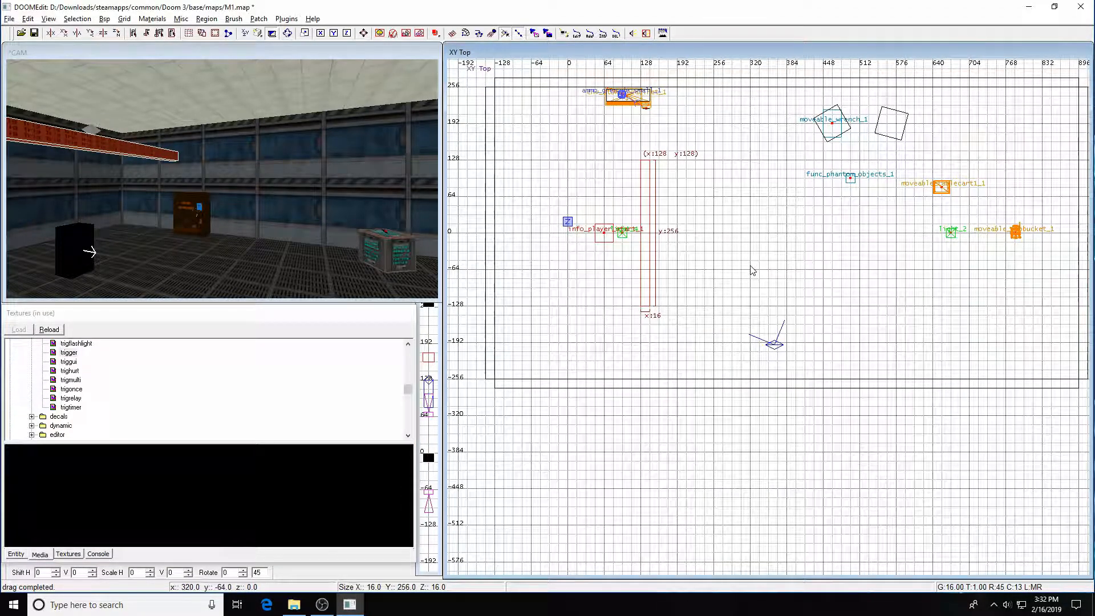
pyautogui.hotkey('ctrl', 'Tab')
pyautogui.moveTo(784, 325); pyautogui.dragTo(784, 423)
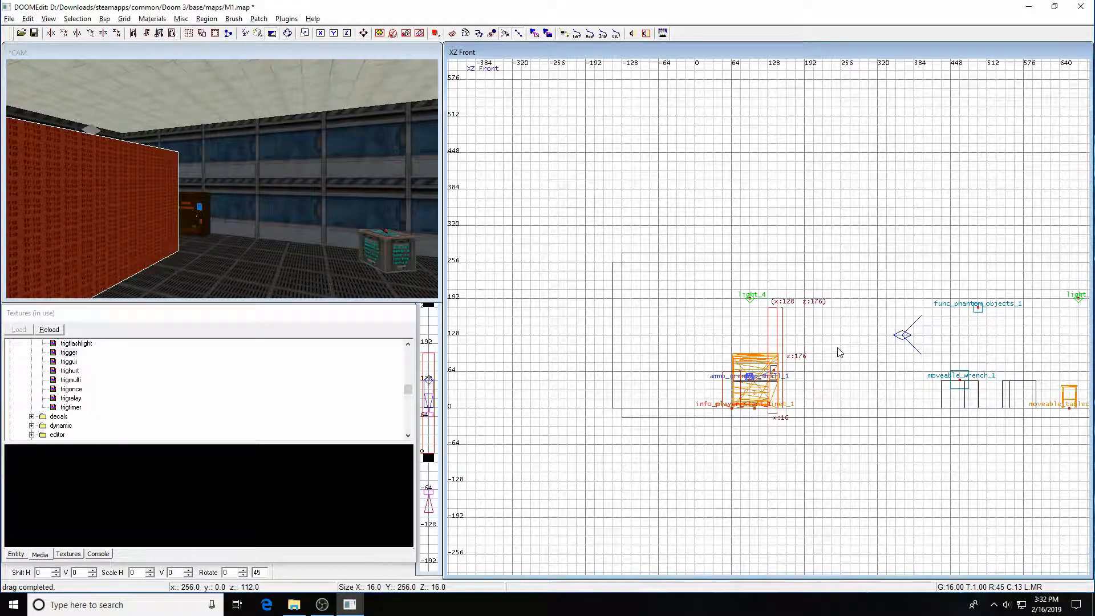
pyautogui.hotkey('ctrl', 'Tab')
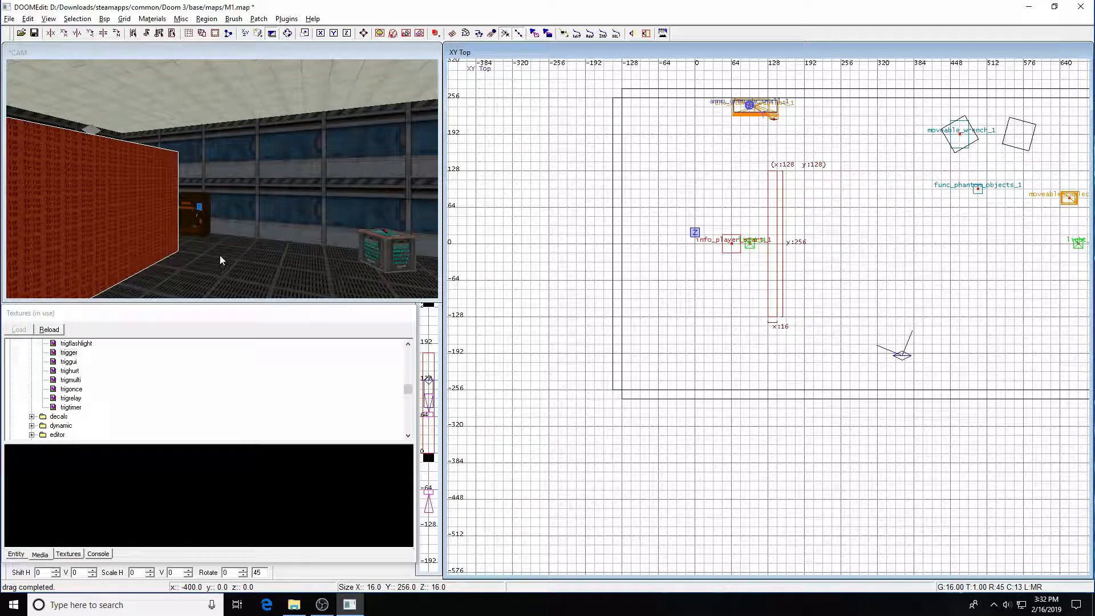
# Step: Convert the trigger brush in front of the player start into a trigger_once entity and deselect it
pyautogui.press('Escape')
pyautogui.keyDown('shift'); pyautogui.click(128, 217); pyautogui.keyUp('shift')
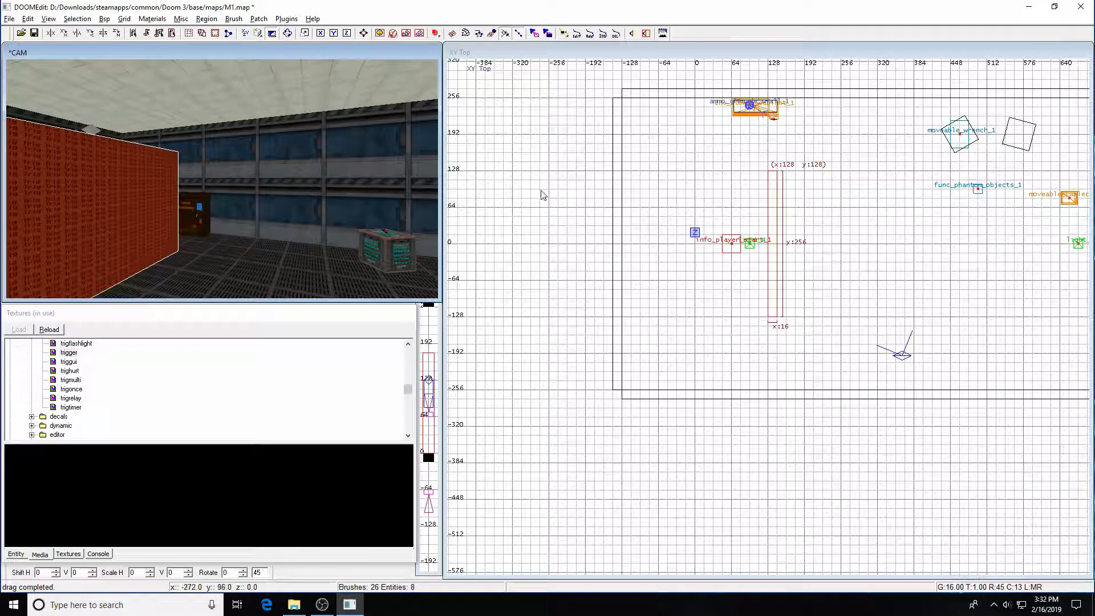
pyautogui.rightClick(739, 172)
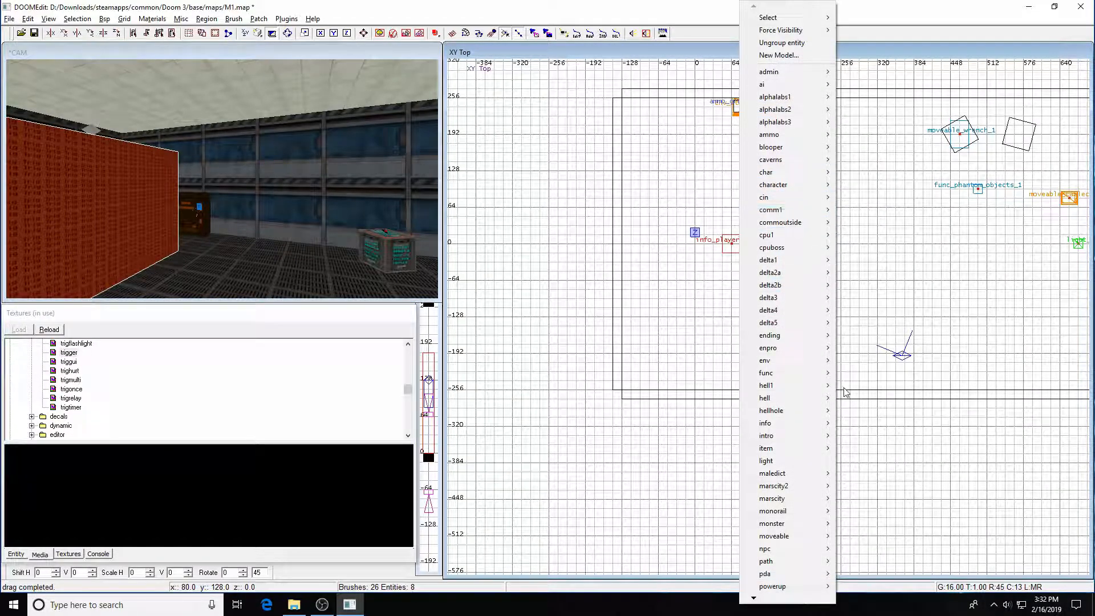
pyautogui.moveTo(754, 597)
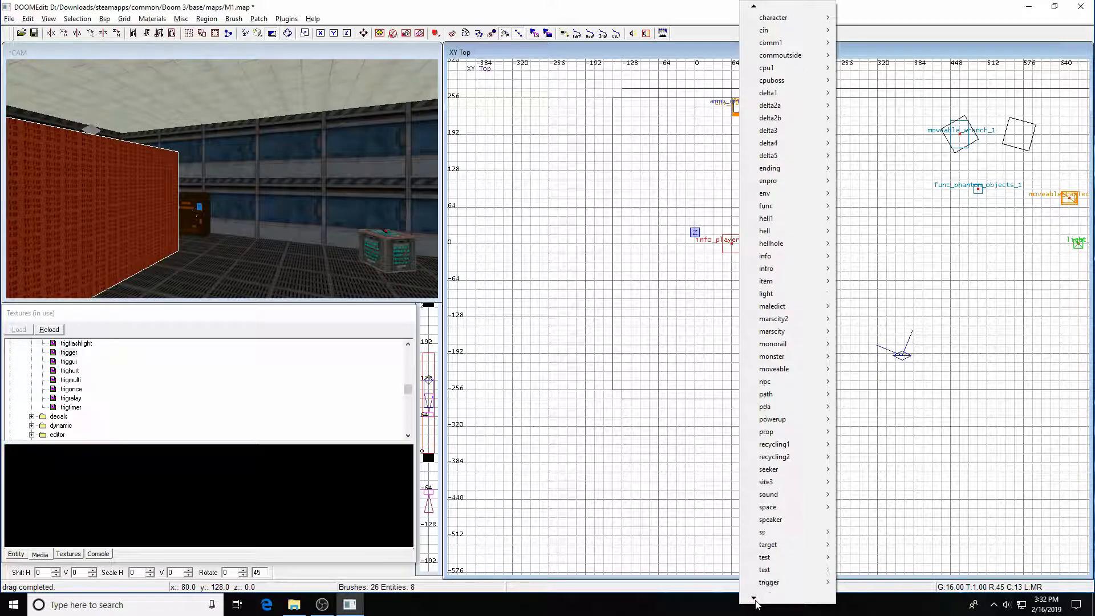
pyautogui.moveTo(770, 569)
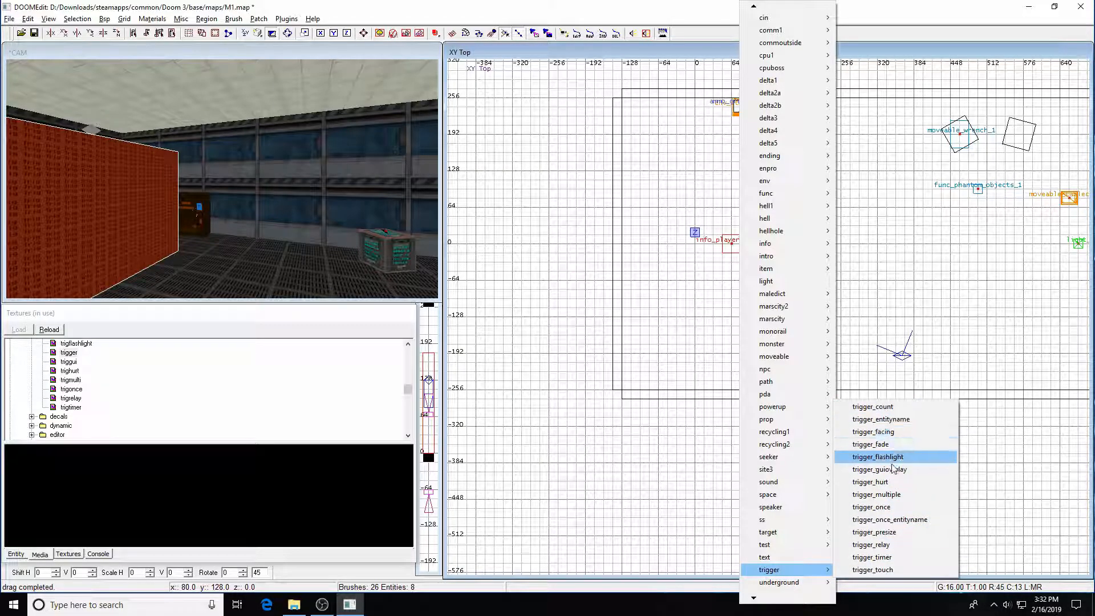
pyautogui.click(876, 507)
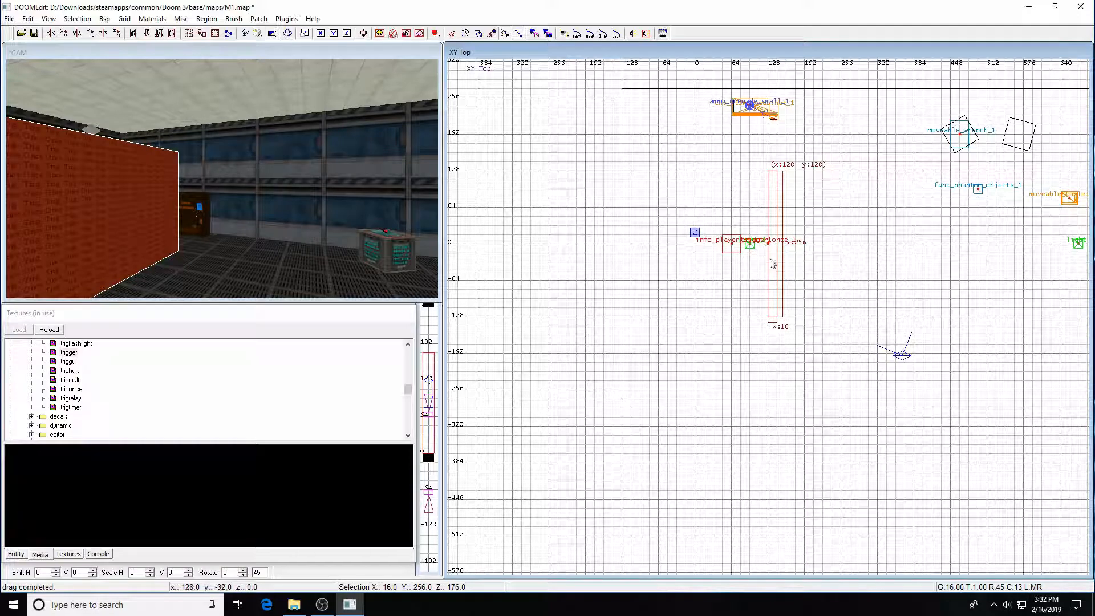
pyautogui.press('Escape')
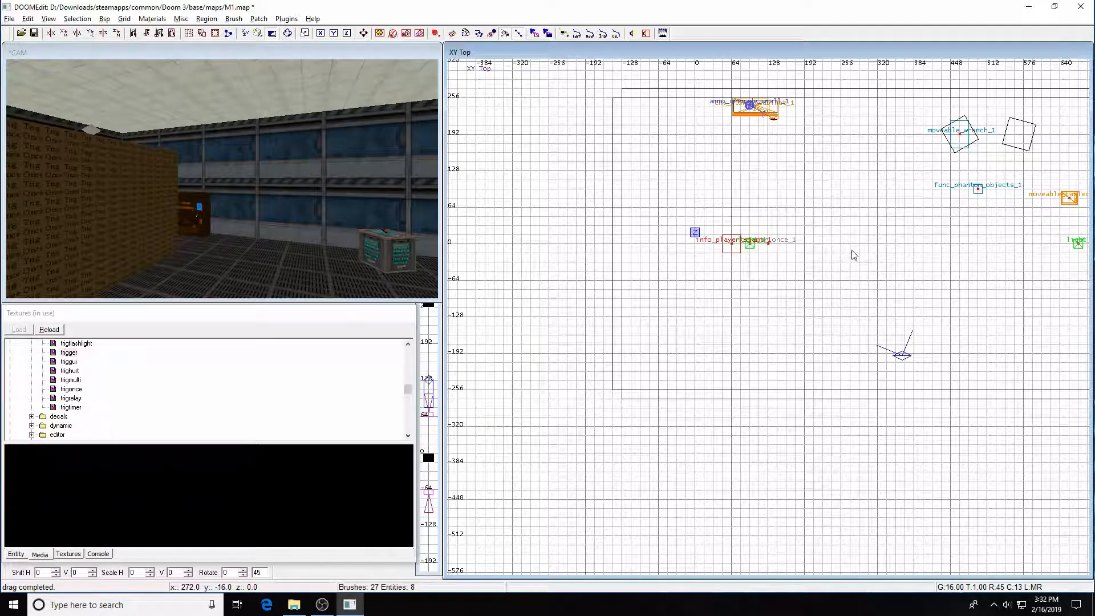
# Step: Connect the trigger_once entity to the func_phantom_objects entity as its target, and clear the selection
pyautogui.keyDown('shift'); pyautogui.click(776, 261); pyautogui.keyUp('shift')
pyautogui.press('BackSpace')
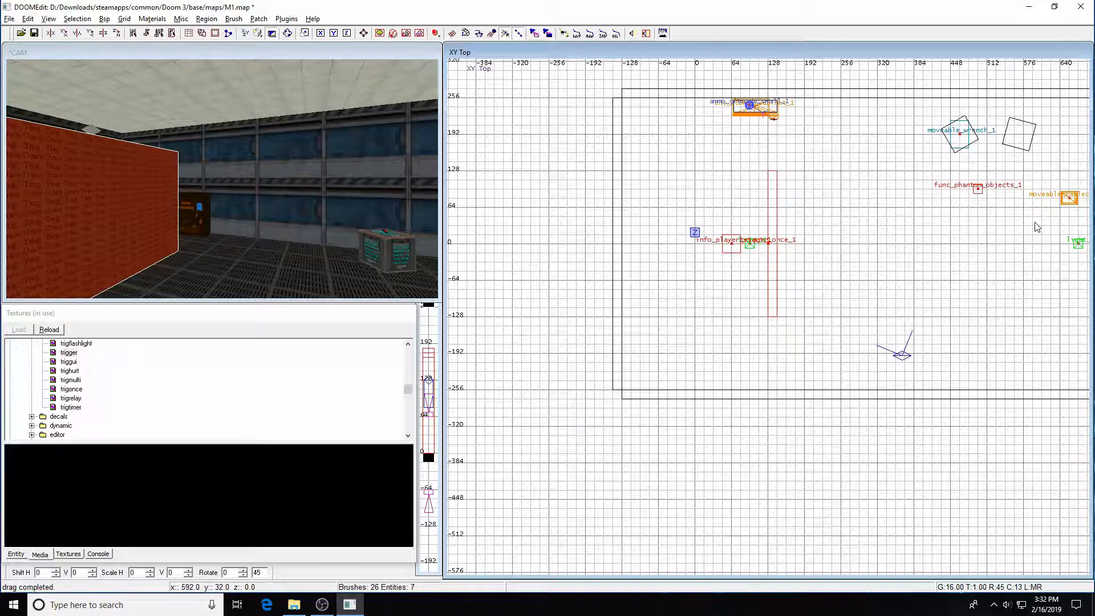
pyautogui.hotkey('ctrl', 'k')
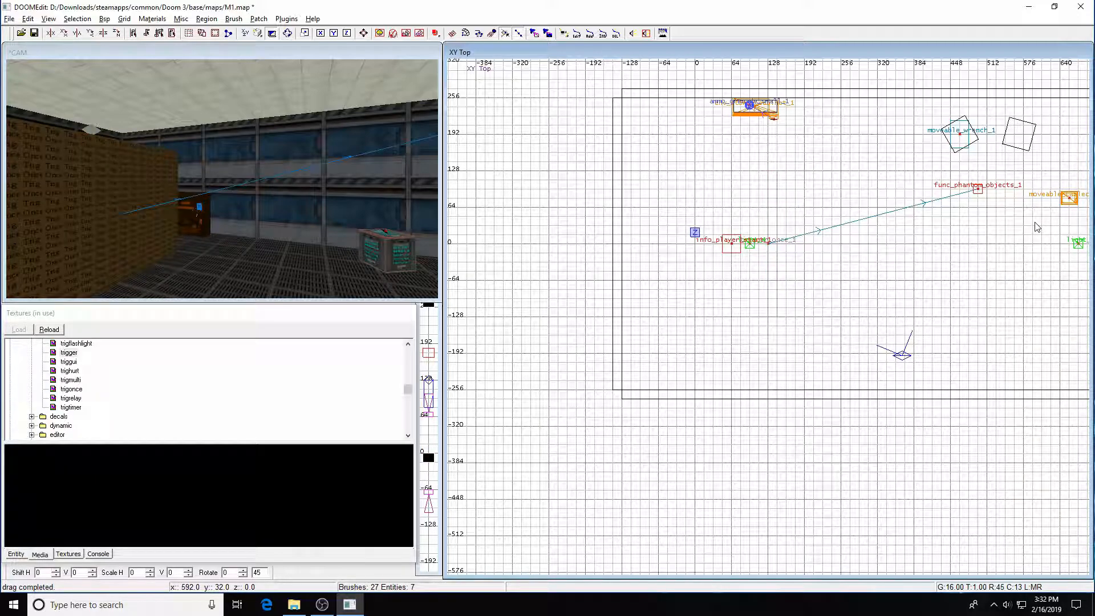
pyautogui.press('Escape')
# Step: Connect the func_phantom_objects entity to the moveable wrench as its target, and clear the selection
pyautogui.moveTo(999, 225); pyautogui.dragTo(941, 286, button='right')
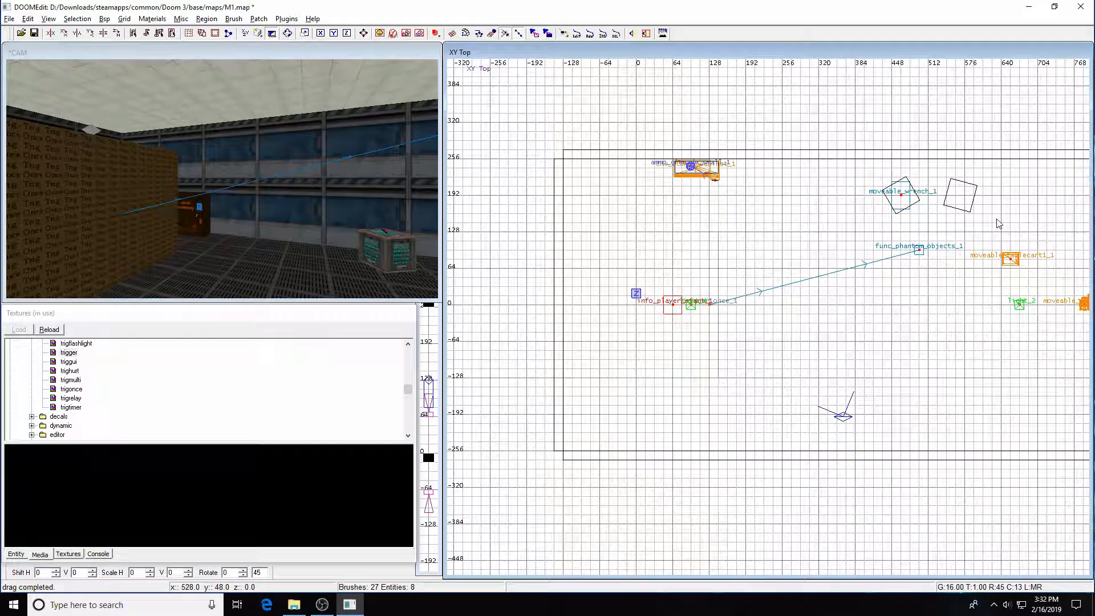
pyautogui.keyDown('shift'); pyautogui.click(922, 250); pyautogui.keyUp('shift')
pyautogui.hotkey('ctrl', 'k')
pyautogui.press('Escape')
# Step: Connect the func_phantom_objects entity to the moveable table cart as its target, and clear the selection
pyautogui.keyDown('shift'); pyautogui.click(920, 251); pyautogui.keyUp('shift')
pyautogui.keyDown('shift'); pyautogui.click(1006, 262); pyautogui.keyUp('shift')
pyautogui.press('Escape')
pyautogui.keyDown('shift'); pyautogui.click(920, 251); pyautogui.keyUp('shift')
pyautogui.middleClick(860, 337)
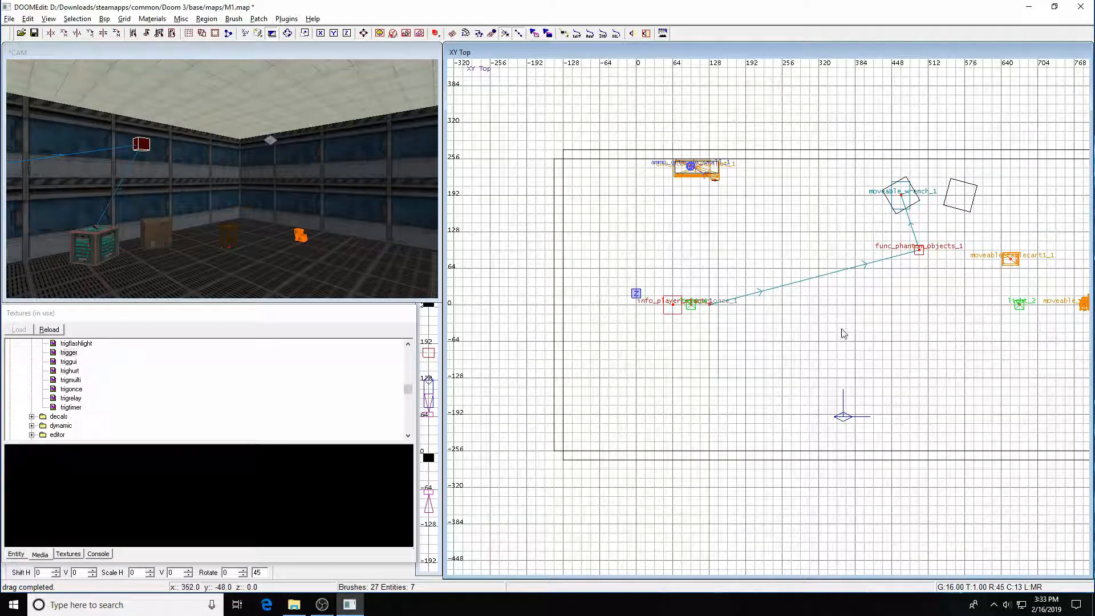
pyautogui.keyDown('shift'); pyautogui.click(232, 246); pyautogui.keyUp('shift')
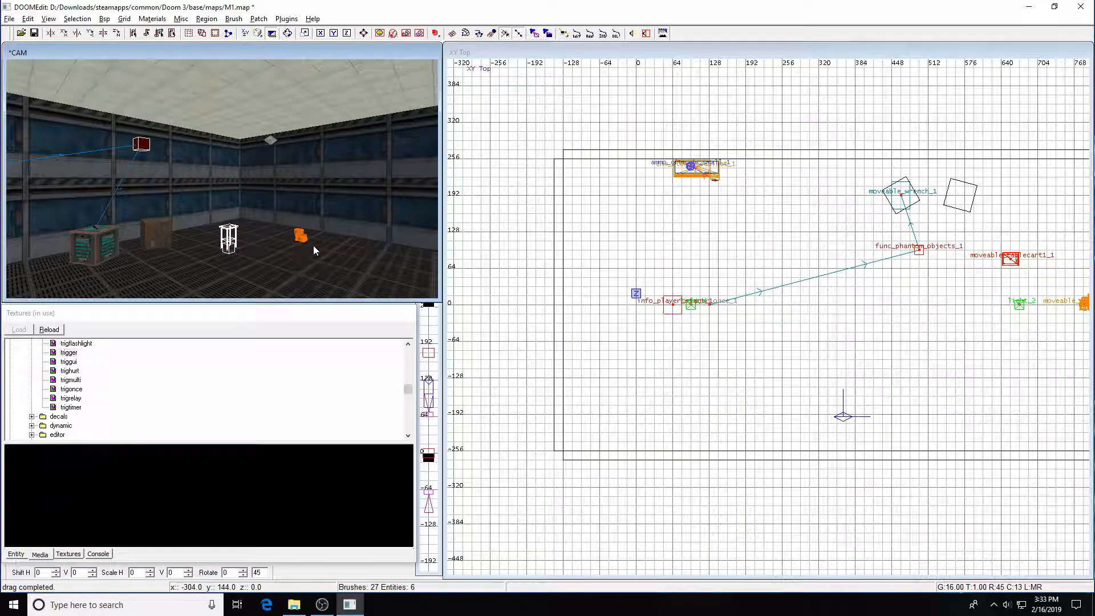
pyautogui.hotkey('ctrl', 'k')
pyautogui.moveTo(975, 309); pyautogui.dragTo(817, 297, button='right')
pyautogui.press('Escape')
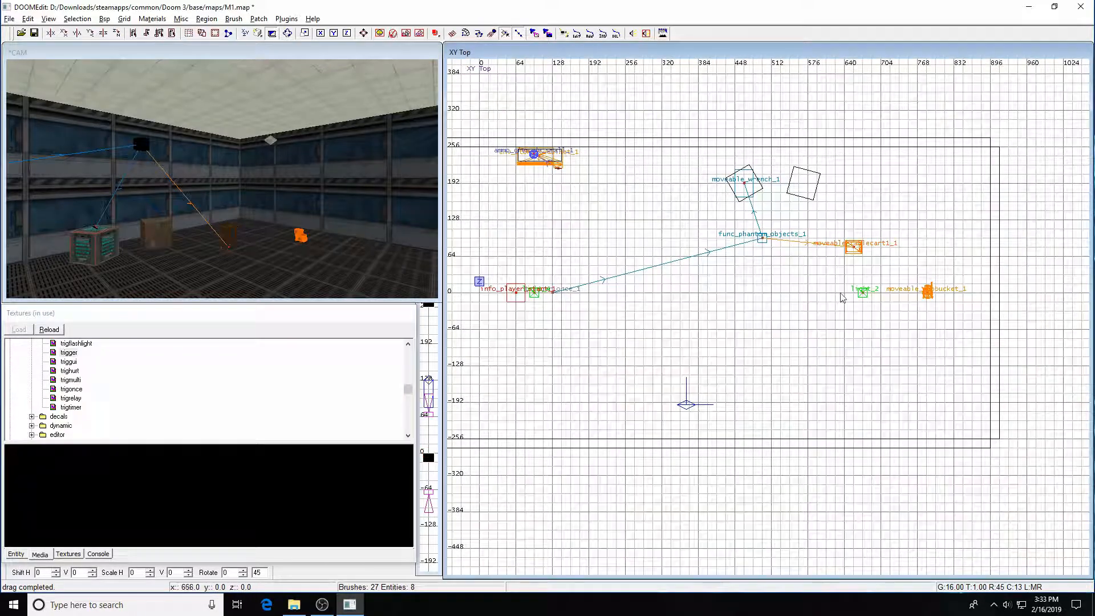
# Step: Connect the func_phantom_objects entity to the moveable mop bucket as its target
pyautogui.keyDown('shift'); pyautogui.click(763, 241); pyautogui.keyUp('shift')
pyautogui.keyDown('shift'); pyautogui.click(928, 294); pyautogui.keyUp('shift')
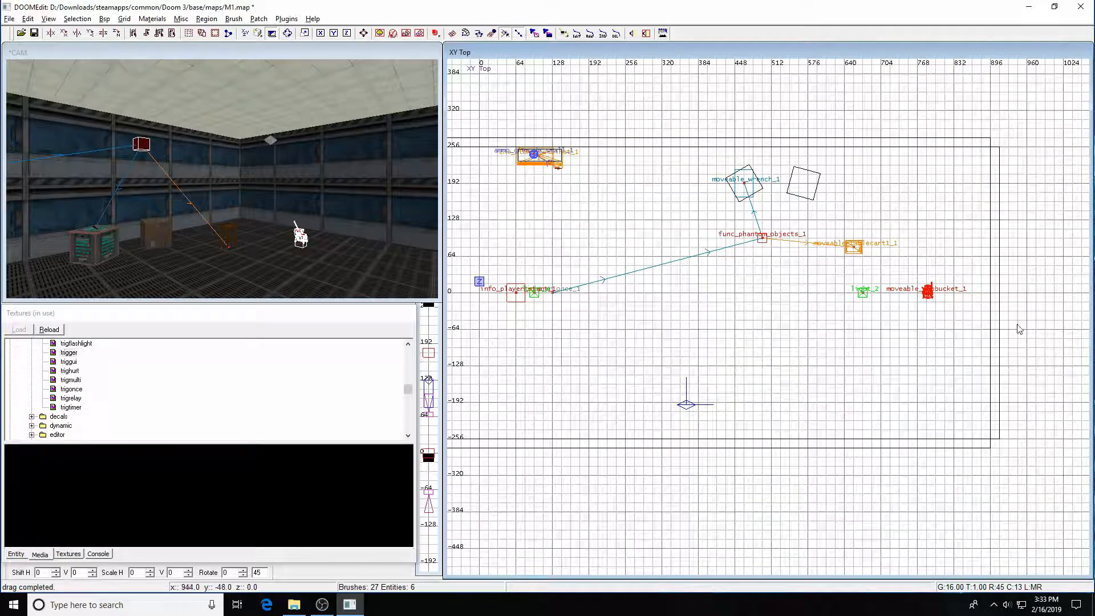
pyautogui.hotkey('ctrl', 'k')
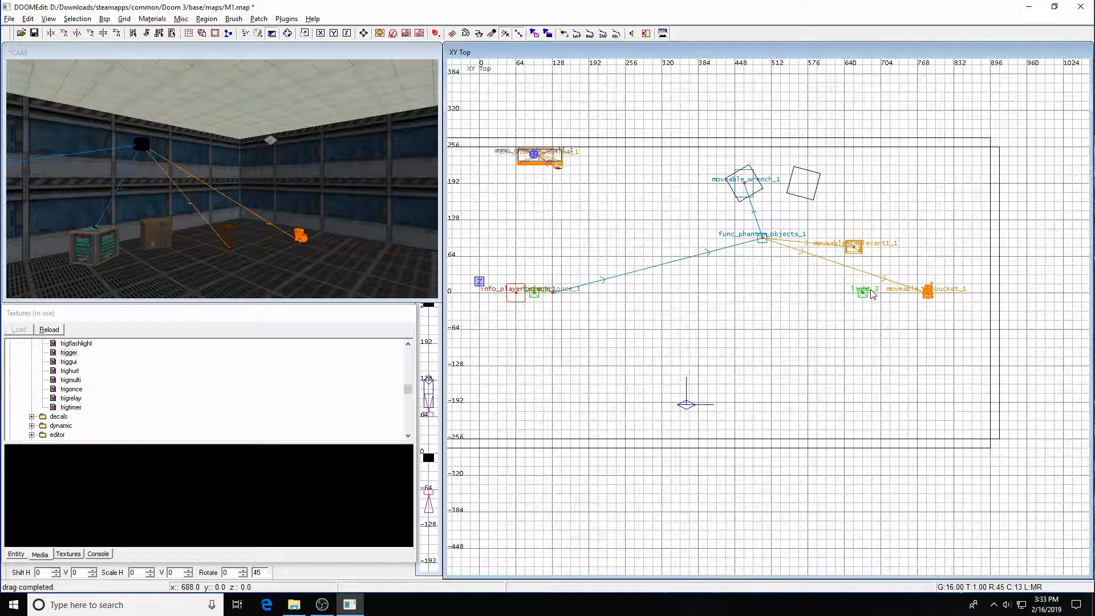
# Step: Save the M1 map and compile it with the plain bsp option
pyautogui.hotkey('ctrl', 's')
pyautogui.click(104, 18)
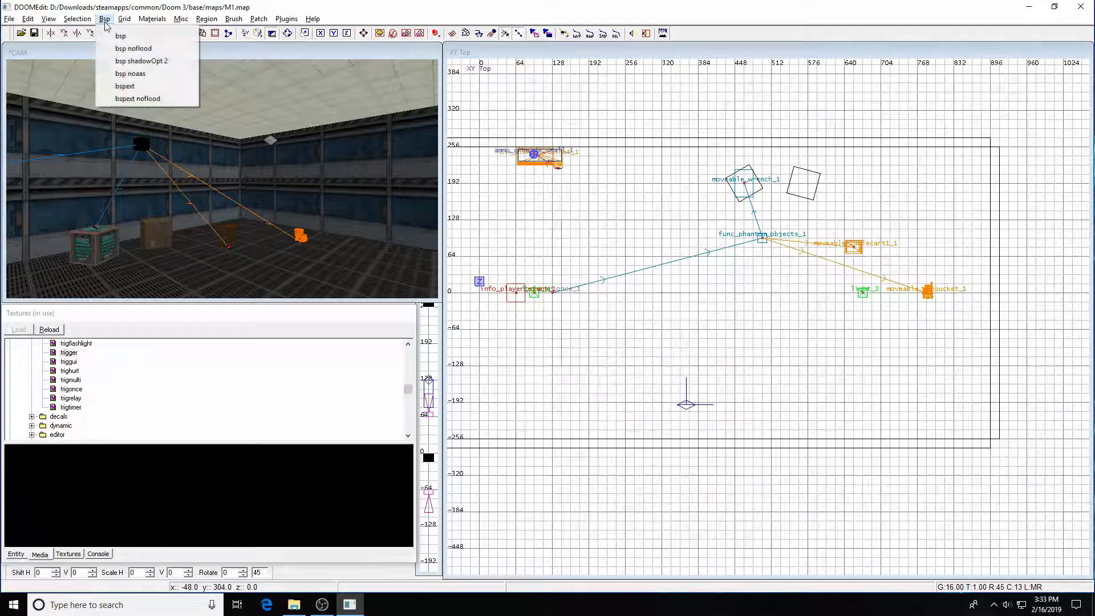
pyautogui.click(114, 34)
# Step: Switch to the Doom 3 game and load the level with the console command map m1
pyautogui.press('F2')
pyautogui.press('`')
pyautogui.write('map m12')
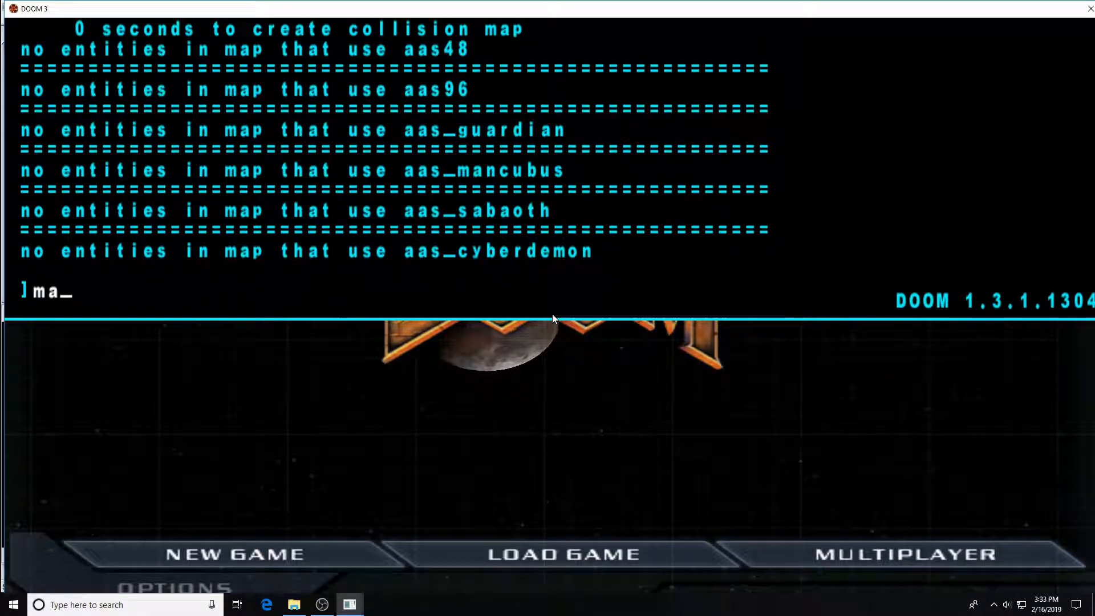
pyautogui.press('BackSpace')
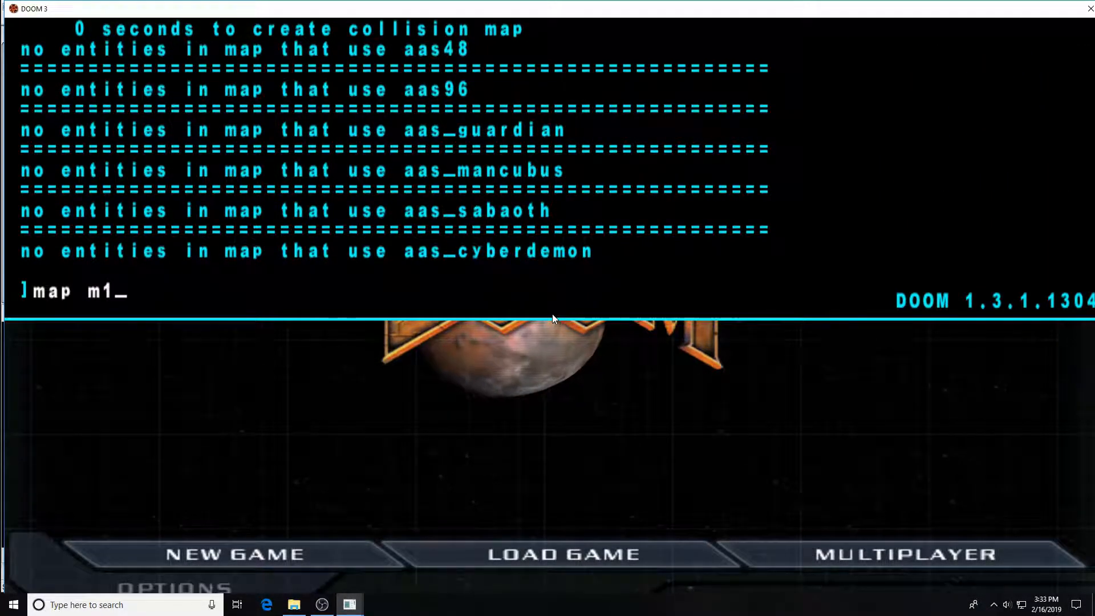
pyautogui.press('Return')
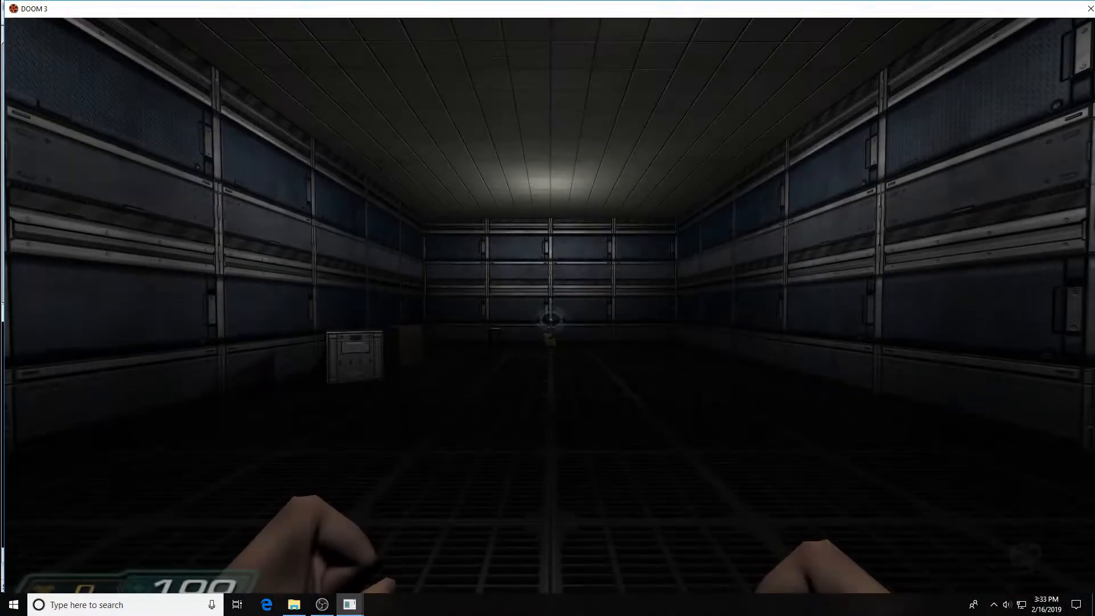
# Step: Playtest the trigger by walking forward from the player start, and check how the wrench, table cart and mop bucket behave
pyautogui.press('w')
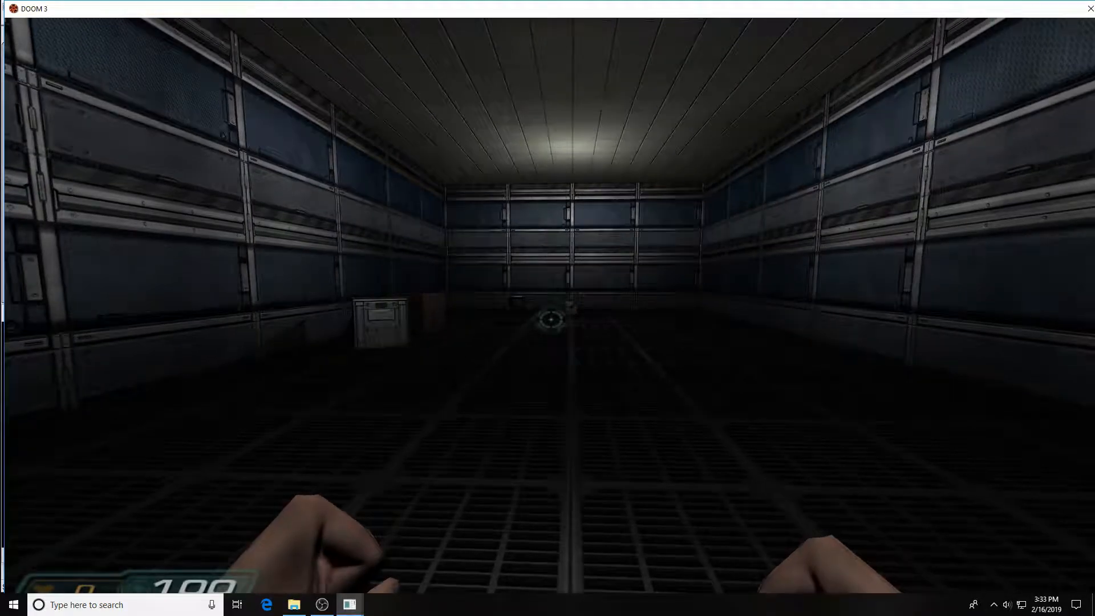
pyautogui.press('s')
pyautogui.press('s')
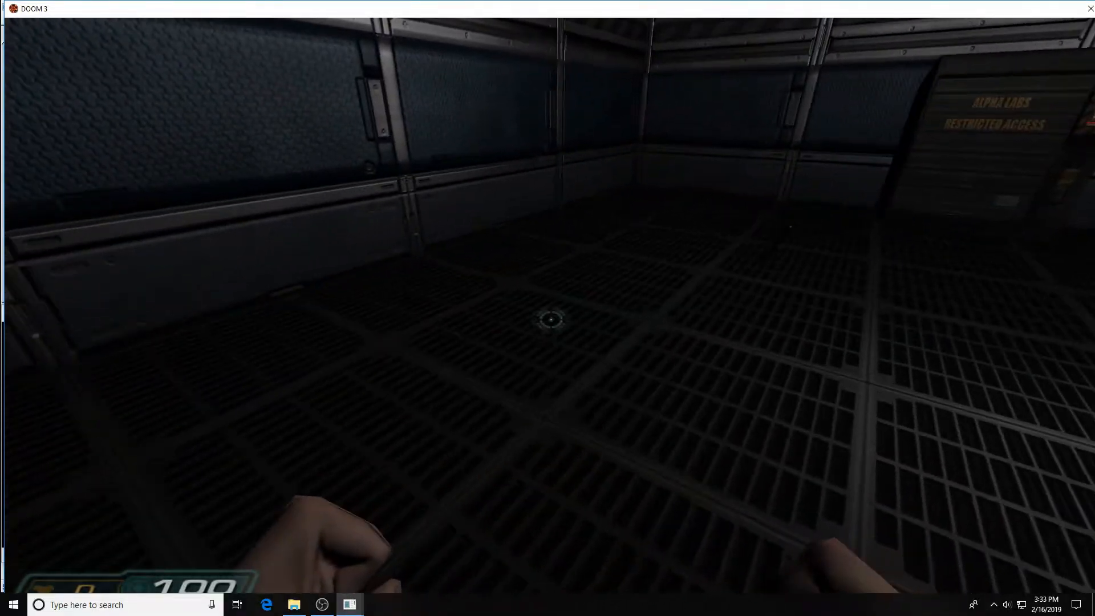
pyautogui.press('w')
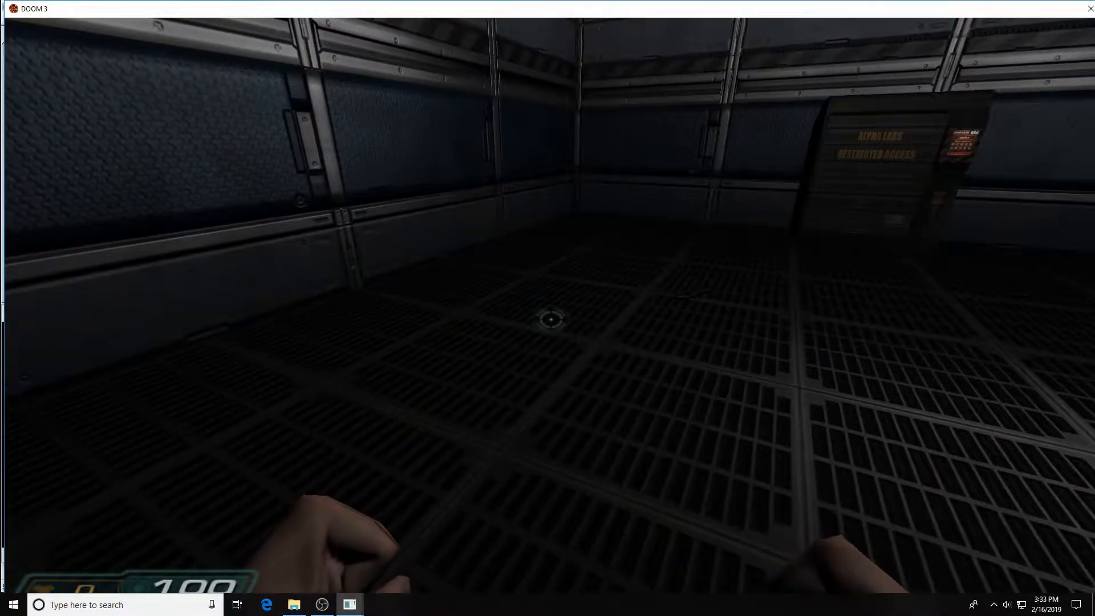
pyautogui.press('w')
pyautogui.press('w')
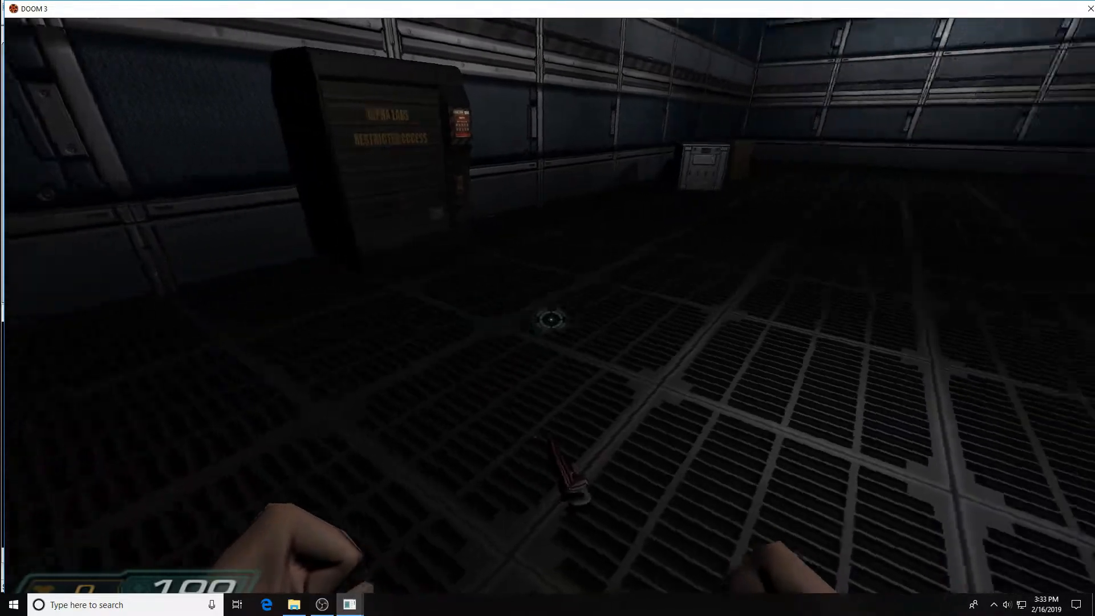
pyautogui.press('w')
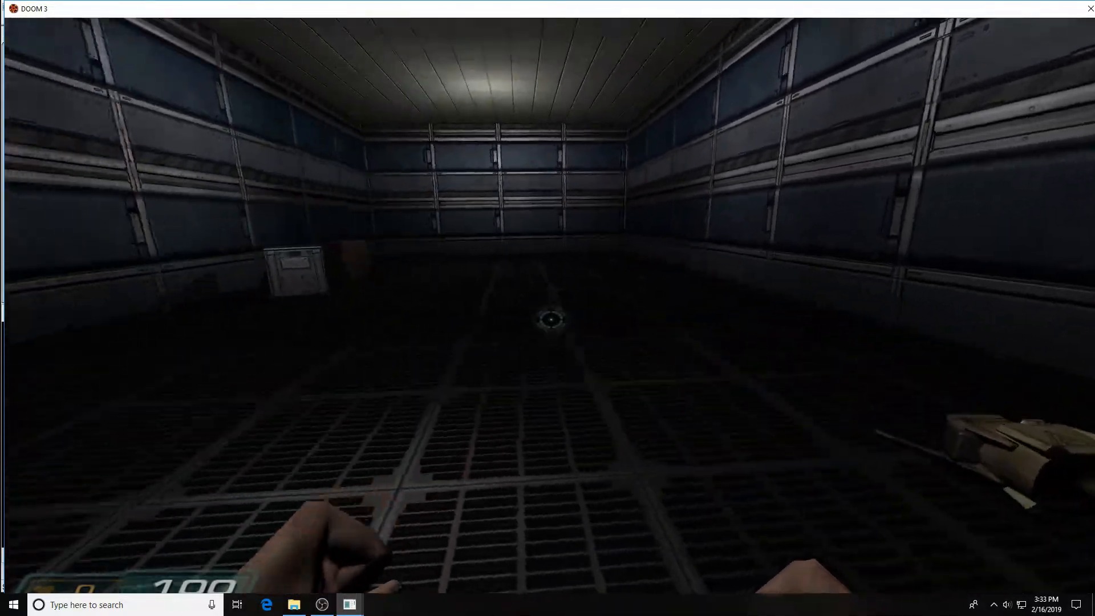
pyautogui.press('s')
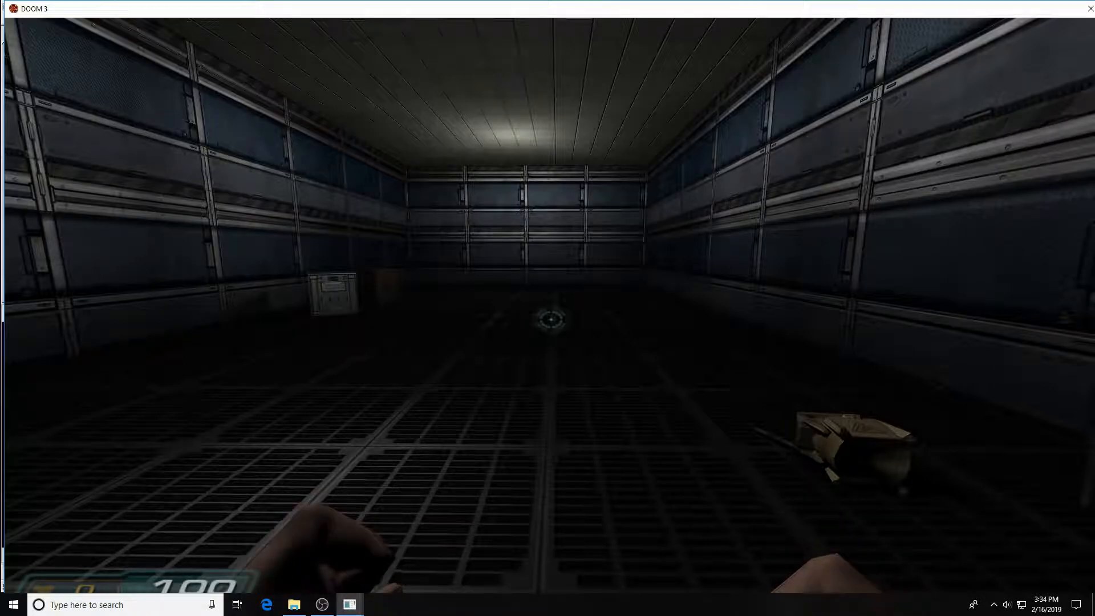
pyautogui.hotkey('ctrl', 'alt', '`')
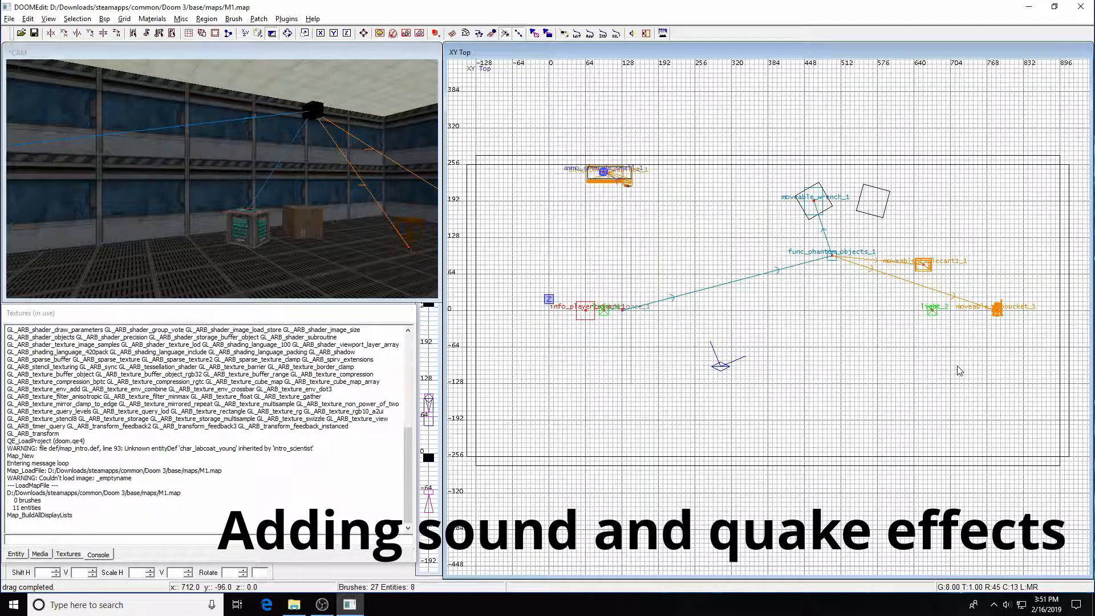
# Step: Examine the trigger volume and the func_phantom_objects links to the moveable items in the 3D camera view
pyautogui.press('Up')
pyautogui.press('Left')
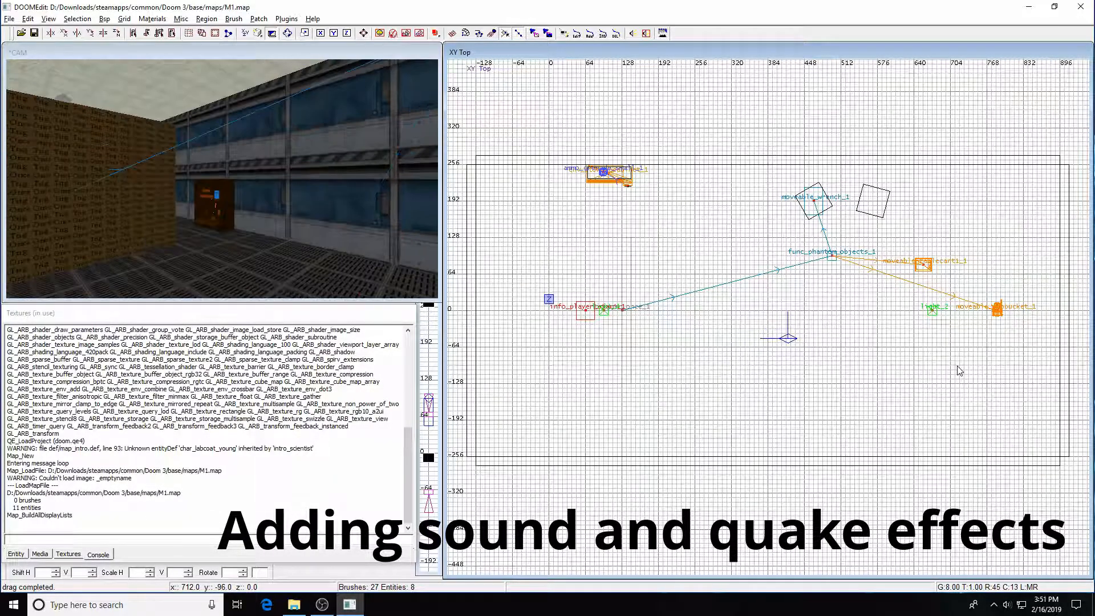
pyautogui.press('Right')
pyautogui.press('Down')
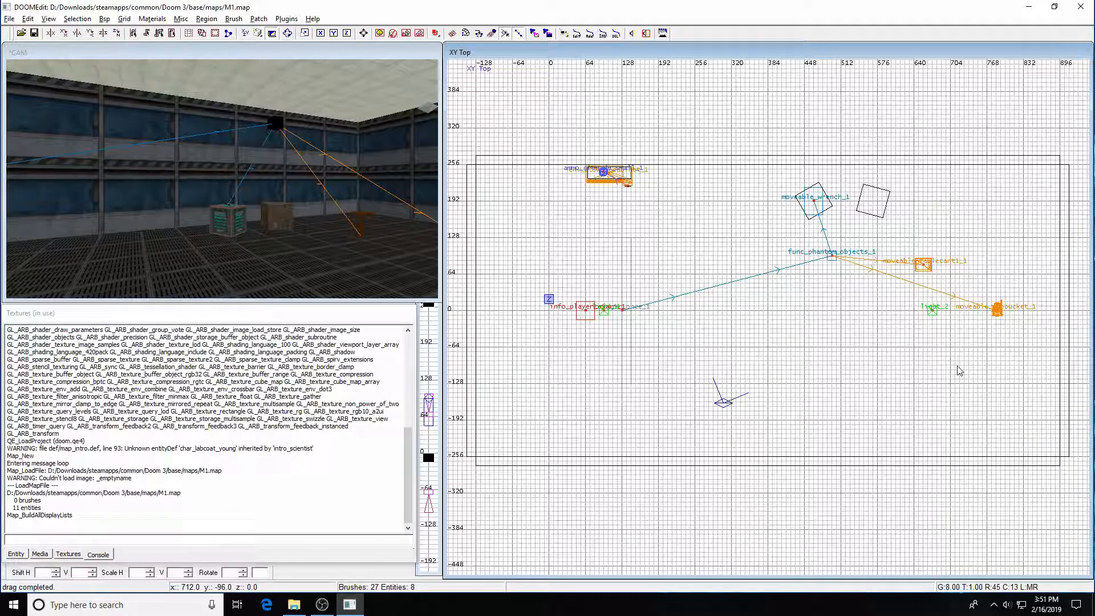
pyautogui.press('Left')
pyautogui.press('Left')
pyautogui.press('Left')
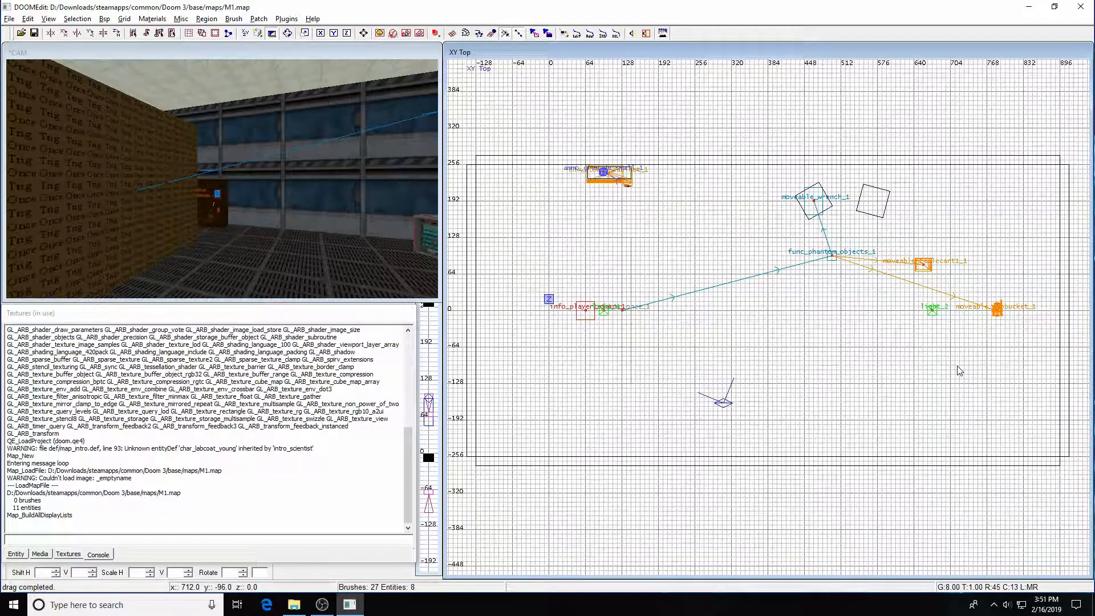
pyautogui.press('Up')
pyautogui.press('Up')
pyautogui.press('Right')
pyautogui.press('Right')
pyautogui.press('Right')
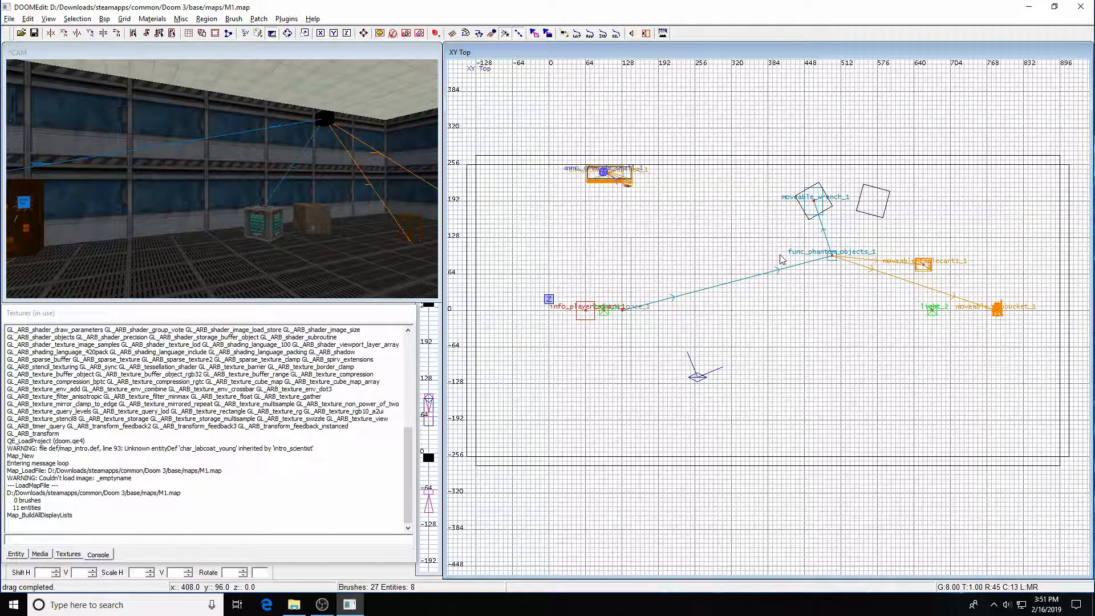
# Step: Add a speaker entity to the open floor between the player start and the func_phantom_objects entity
pyautogui.rightClick(701, 229)
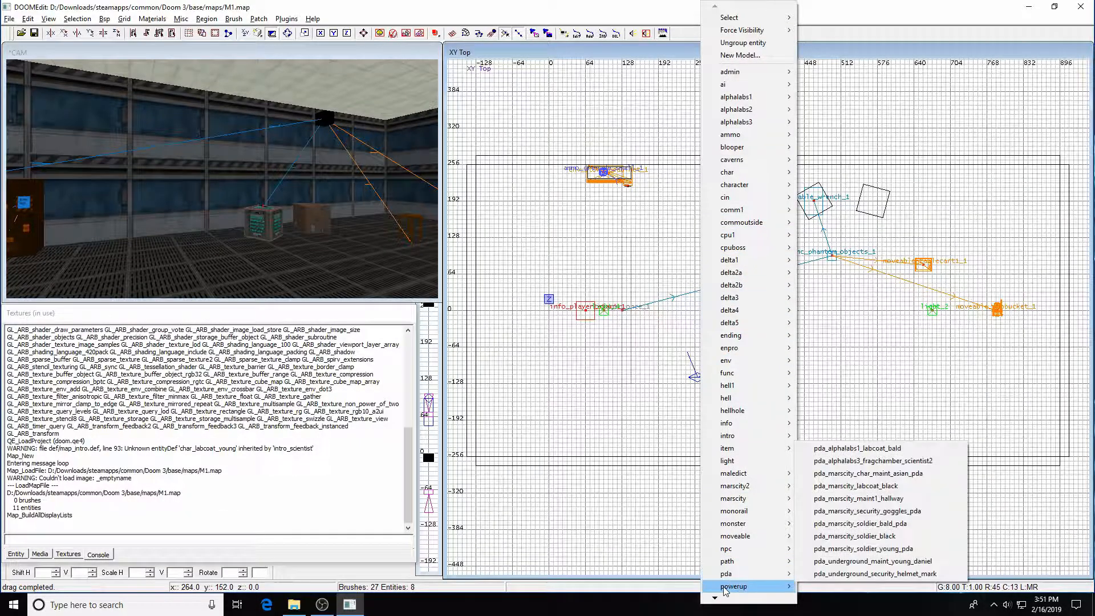
pyautogui.moveTo(714, 597)
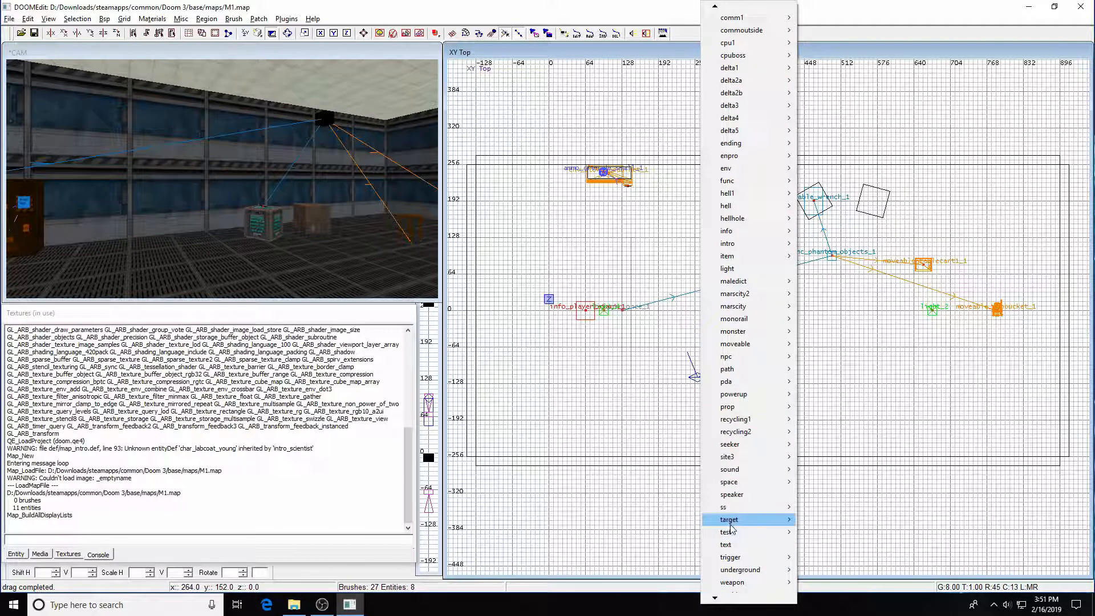
pyautogui.click(739, 494)
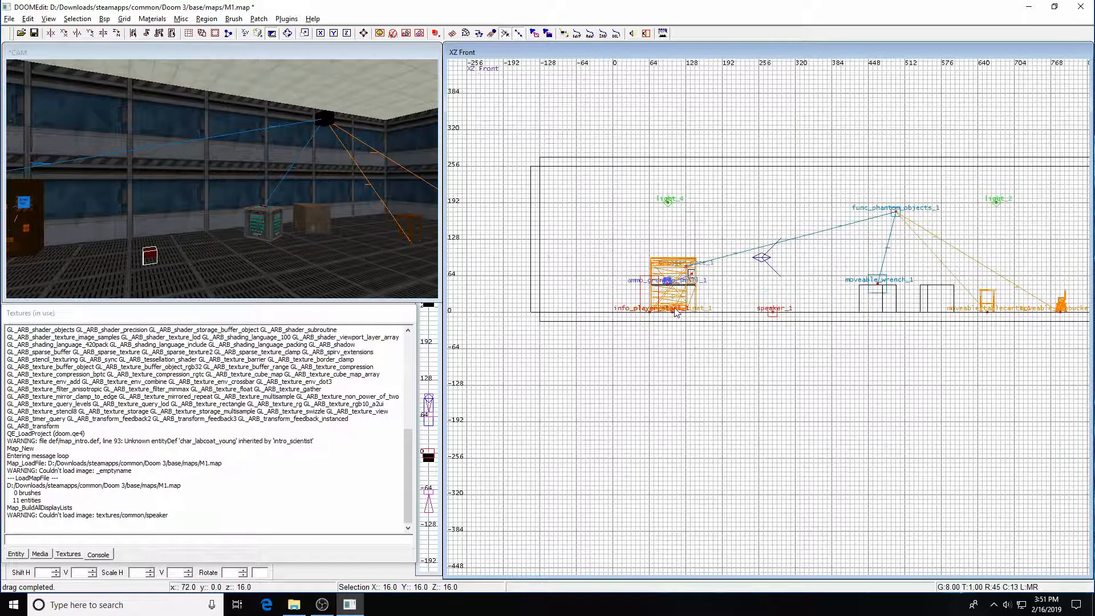
# Step: Raise the speaker entity from the floor to a height of 192, level with the lights near the ceiling
pyautogui.hotkey('ctrl', 'Tab')
pyautogui.moveTo(772, 319); pyautogui.dragTo(795, 204)
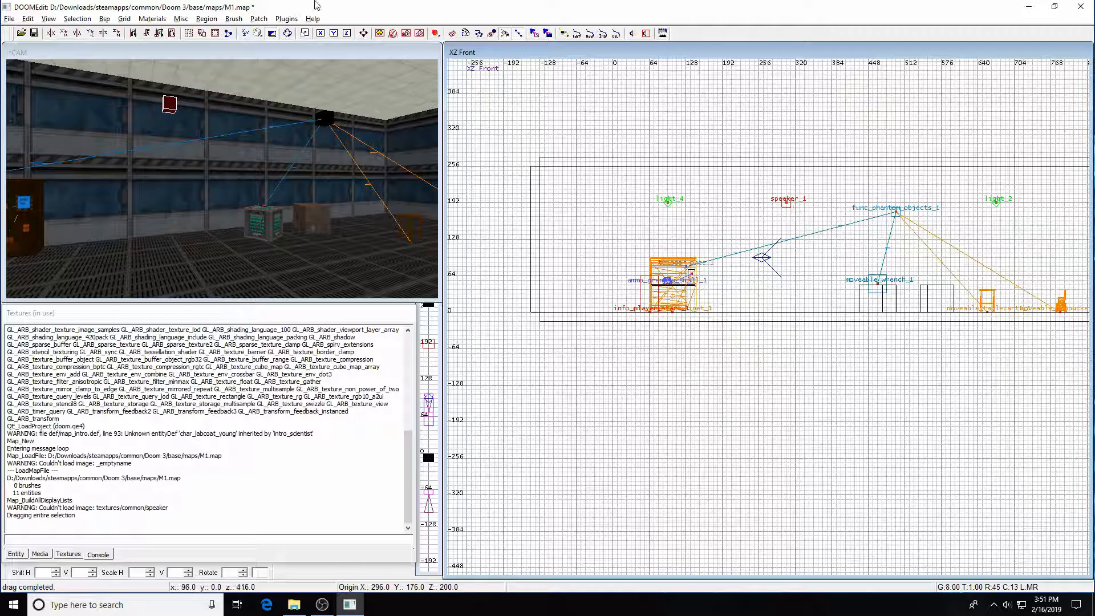
pyautogui.press('Escape')
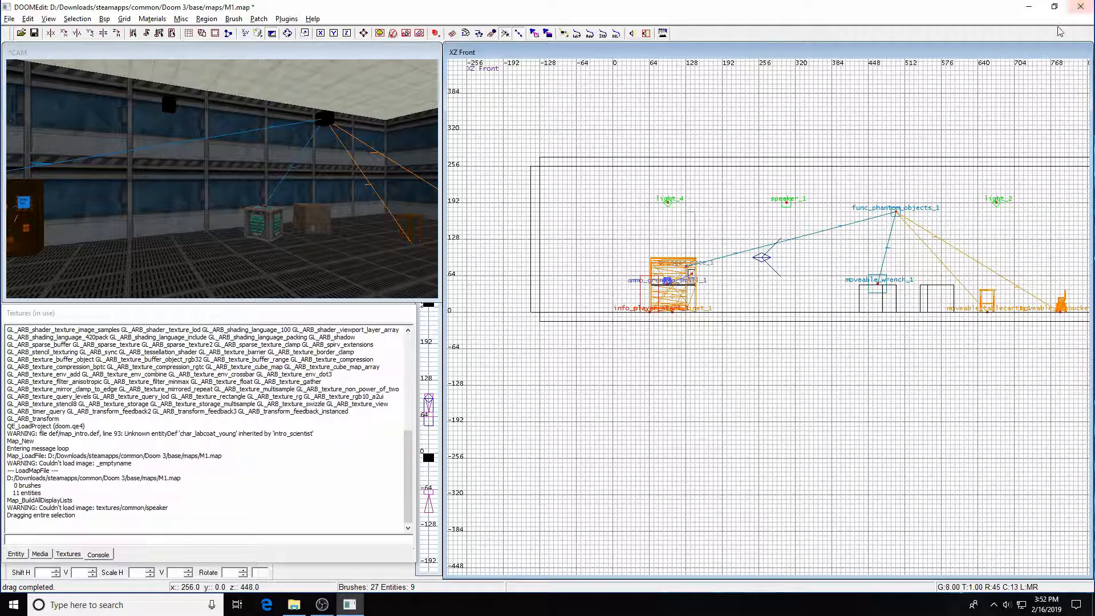
# Step: Switch to File Explorer and look up the stinger sound files in Doom3Paks\pak003\sound\stingers on drive D
pyautogui.click(1029, 11)
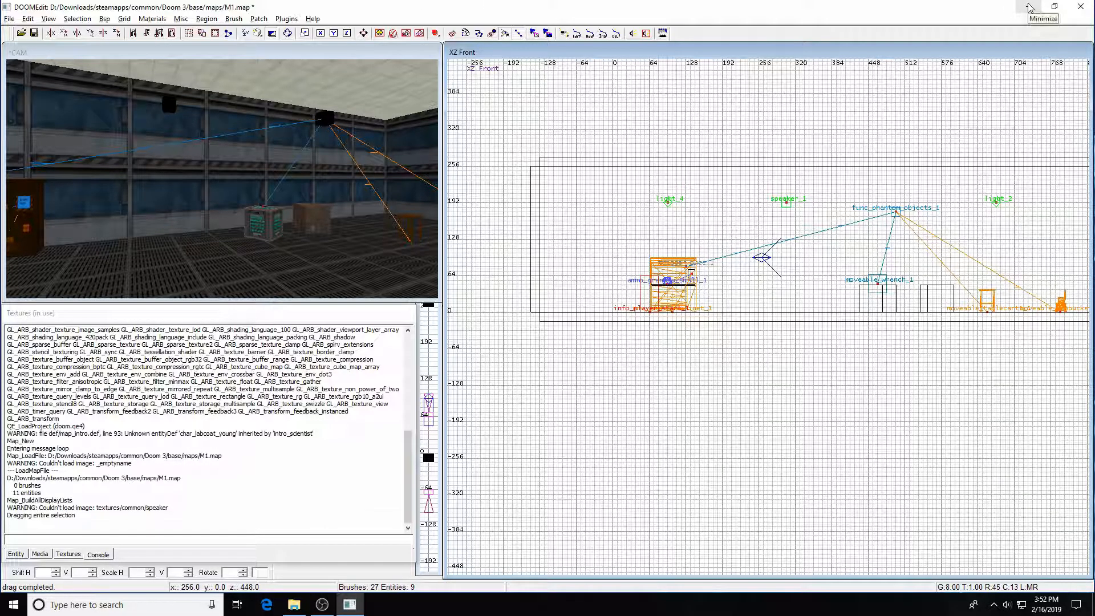
pyautogui.click(294, 604)
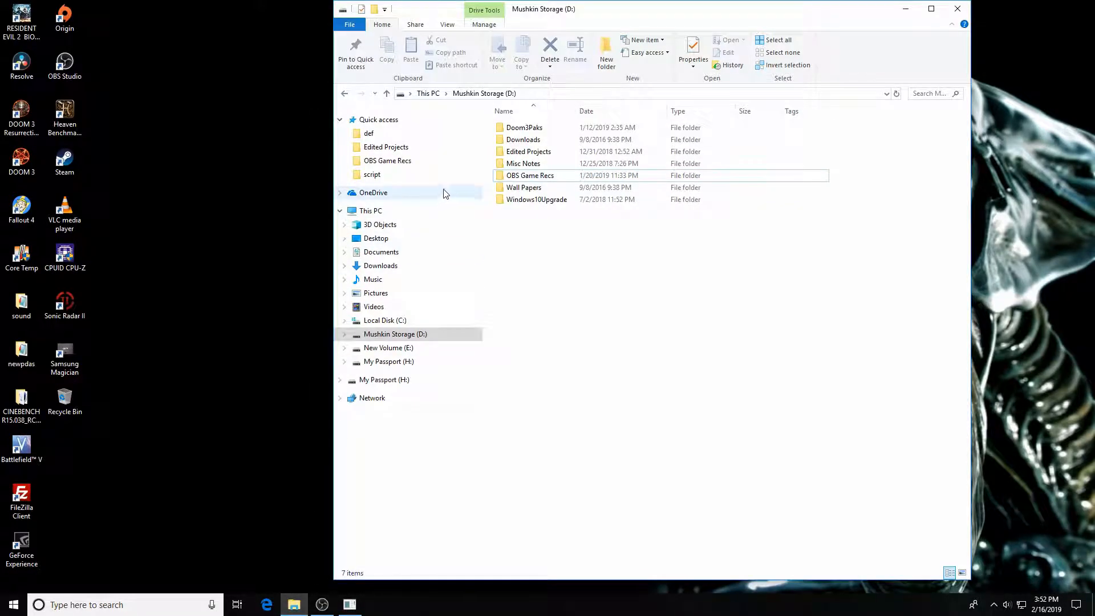
pyautogui.doubleClick(523, 129)
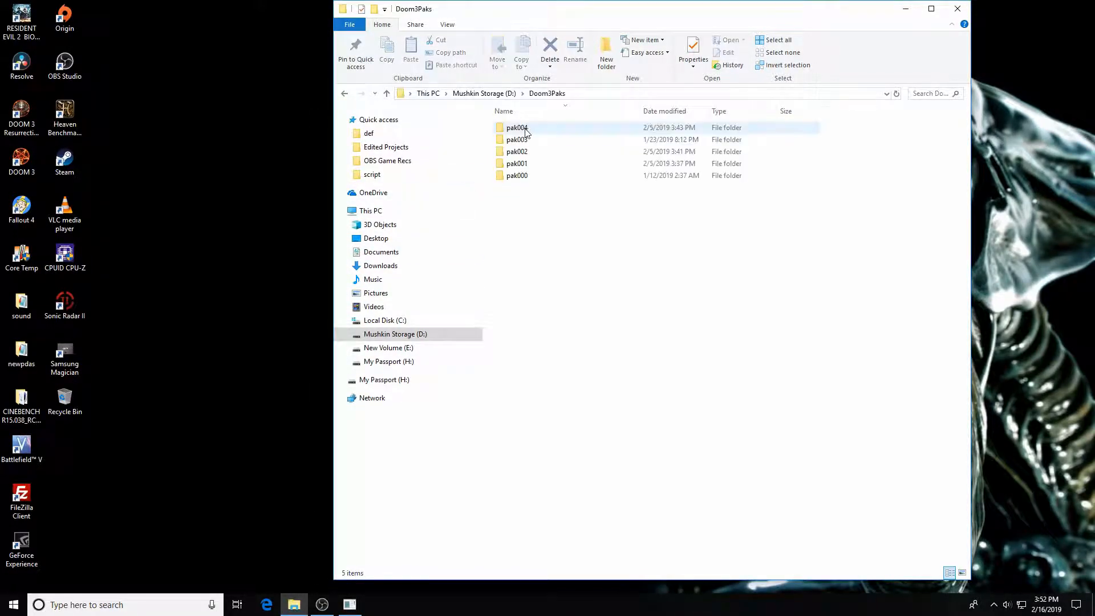
pyautogui.doubleClick(518, 141)
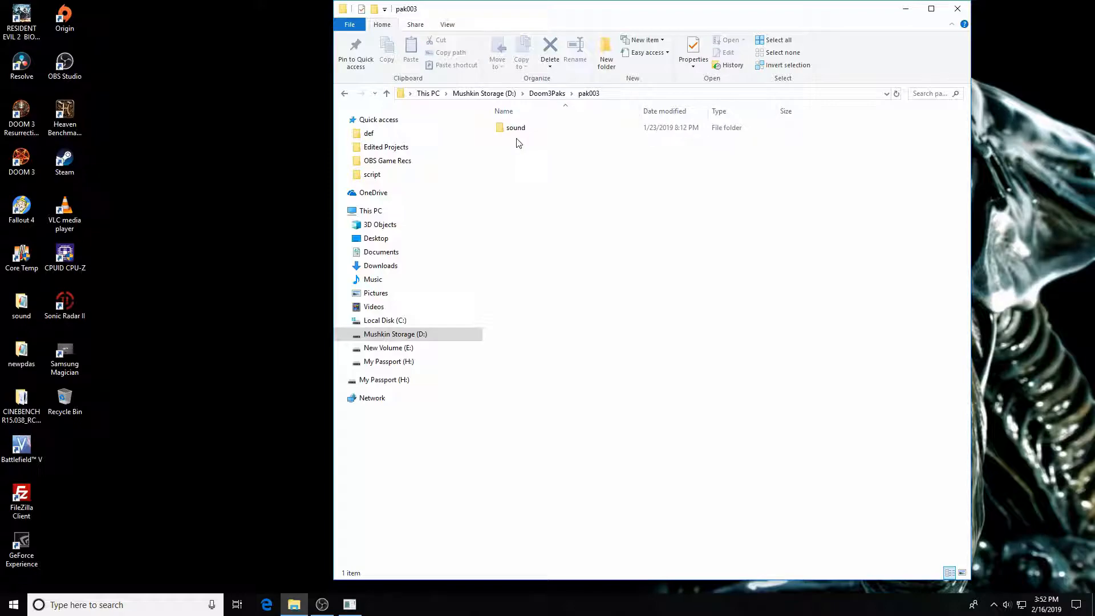
pyautogui.doubleClick(516, 129)
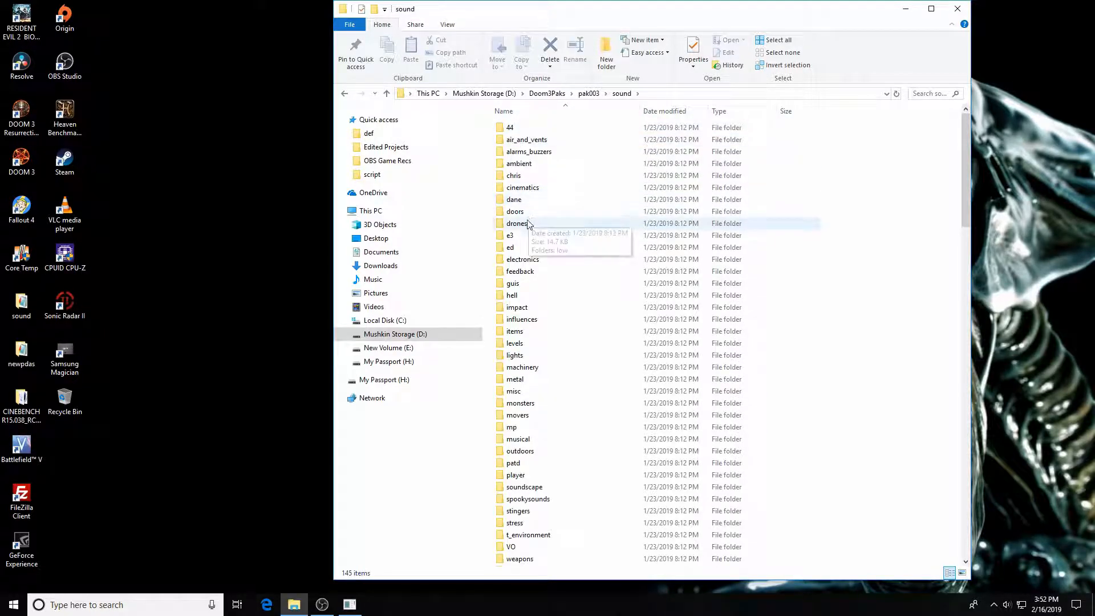
pyautogui.scroll(-6, 506, 245)
pyautogui.doubleClick(504, 297)
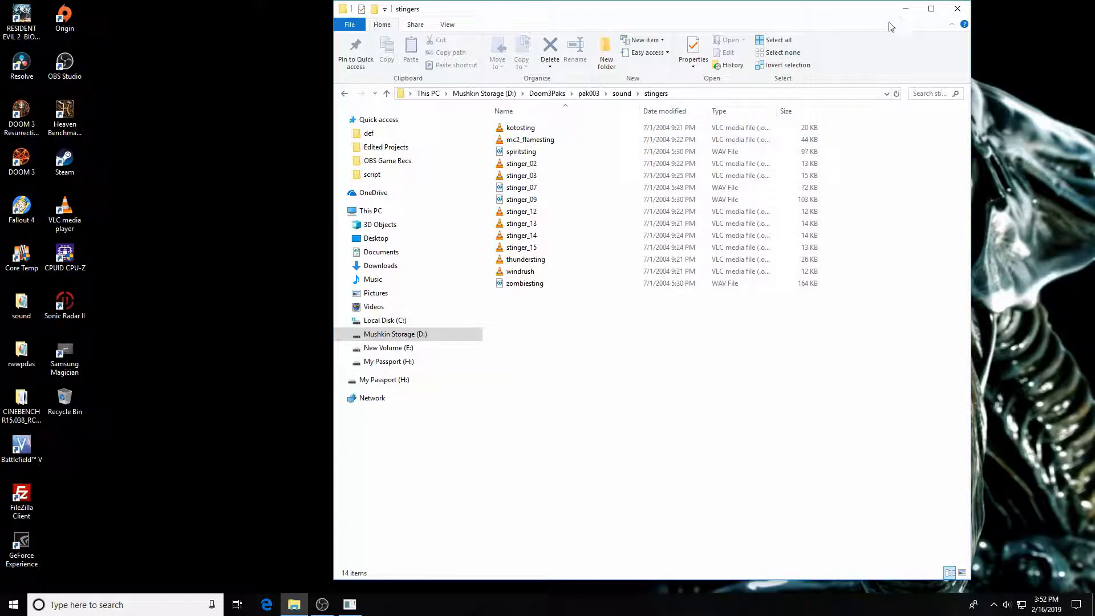
pyautogui.click(905, 8)
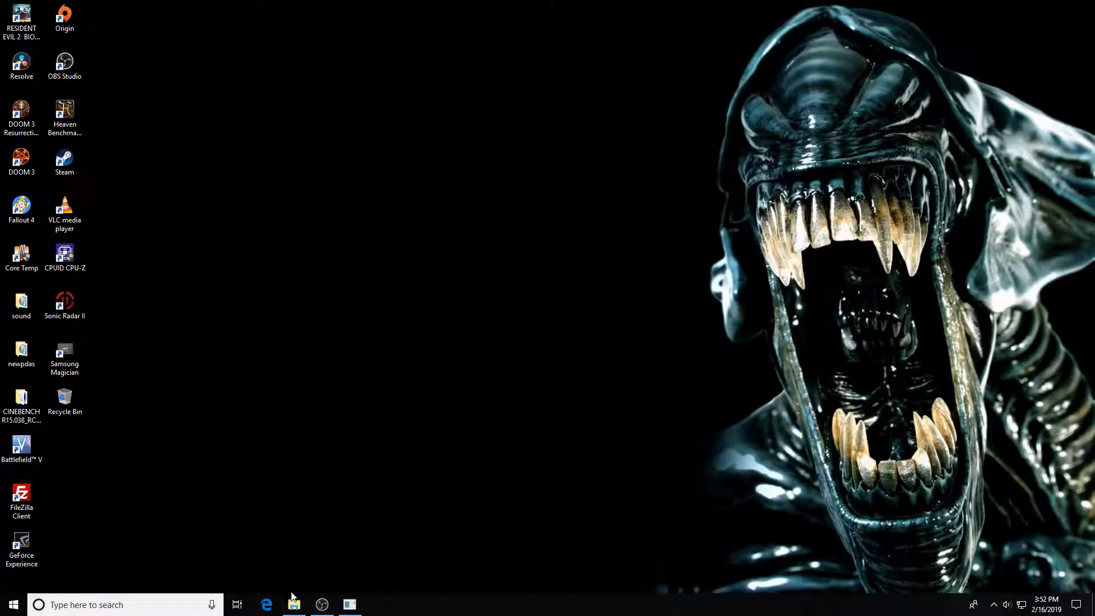
# Step: Return to DOOMEdit and give the speaker entity the key s_shader with the value sound/stingers/mc2_flamesting.wav
pyautogui.click(349, 605)
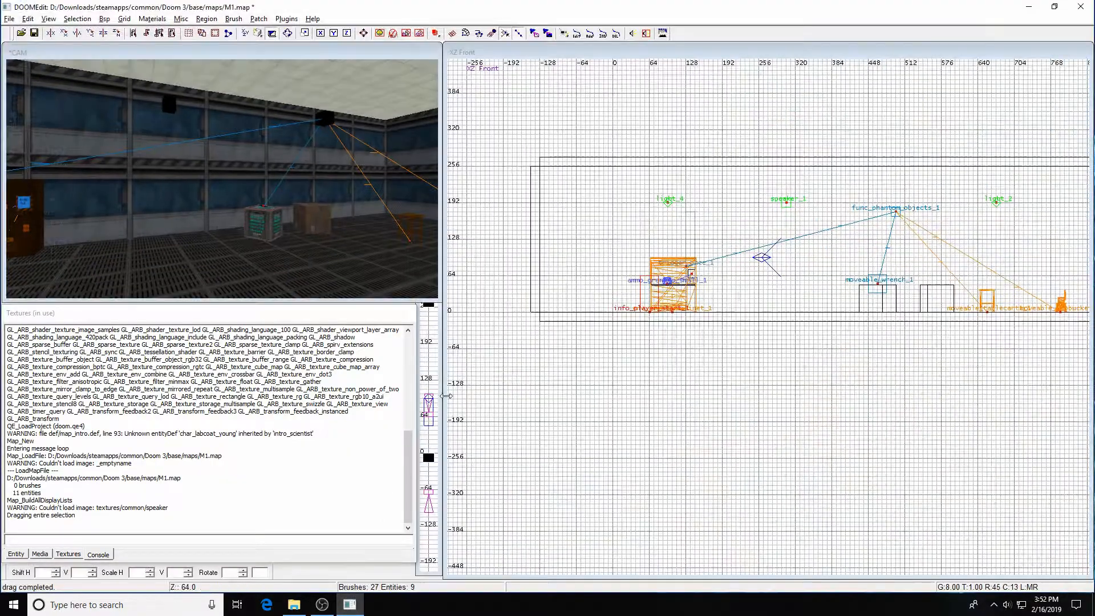
pyautogui.keyDown('shift'); pyautogui.click(166, 104); pyautogui.keyUp('shift')
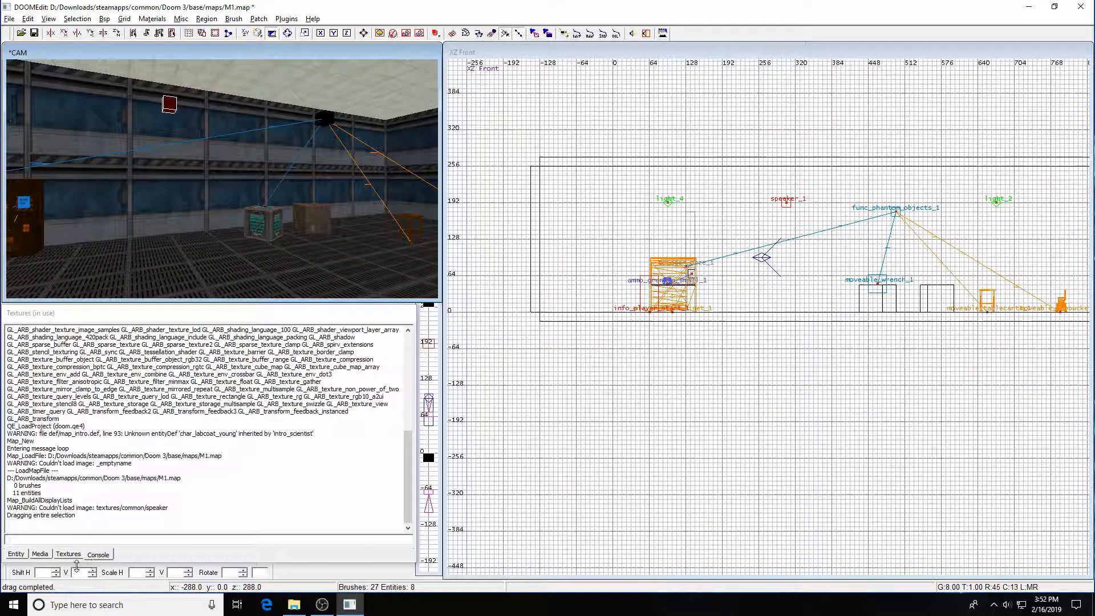
pyautogui.click(16, 554)
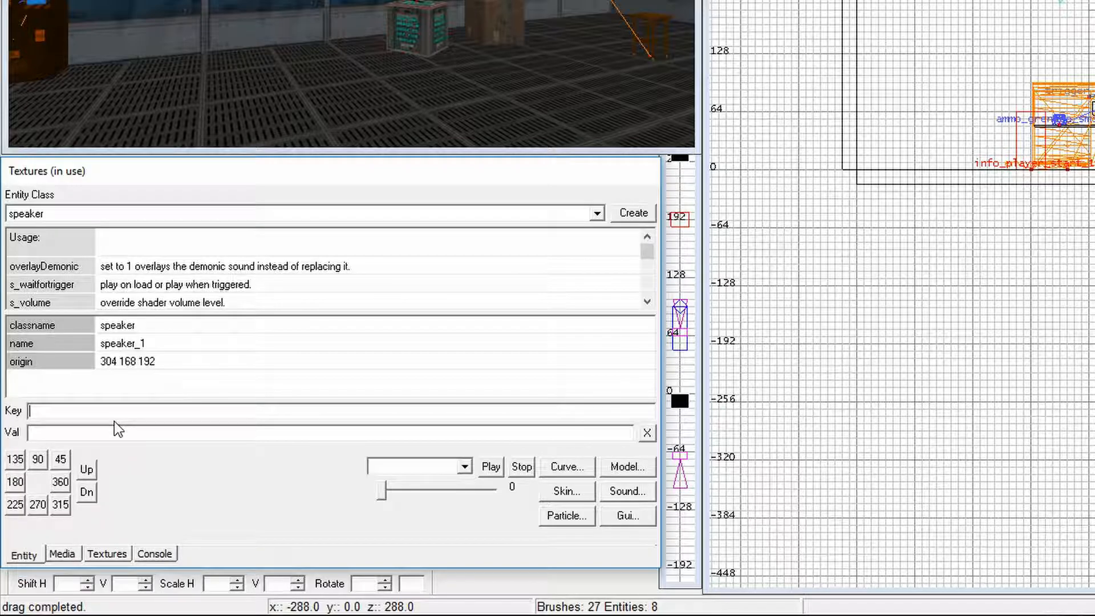
pyautogui.write('s_shader')
pyautogui.press('Return')
pyautogui.write('sound/')
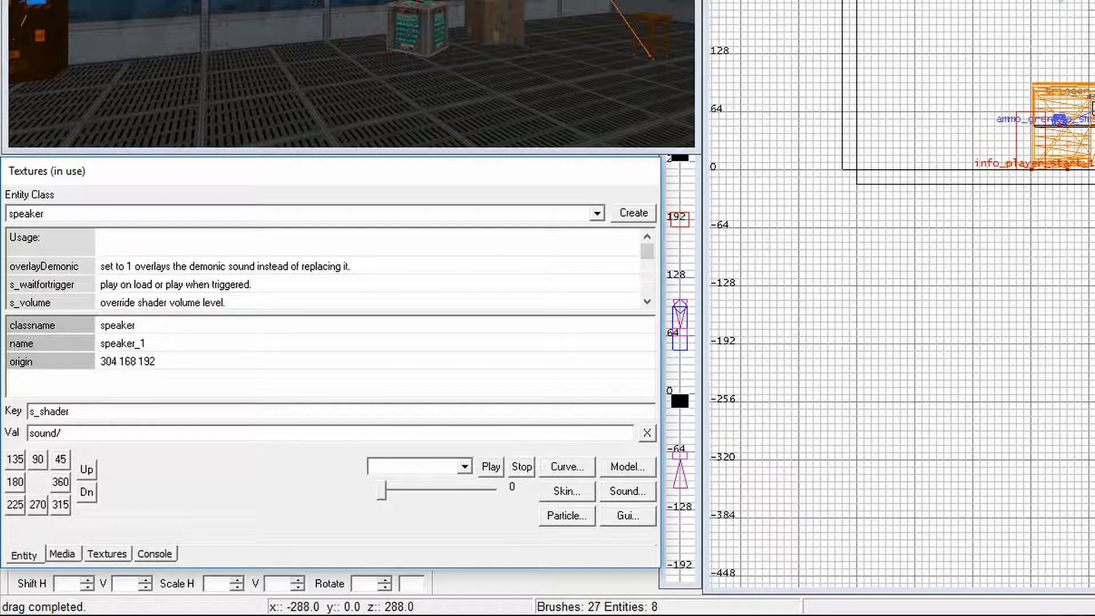
pyautogui.write('st')
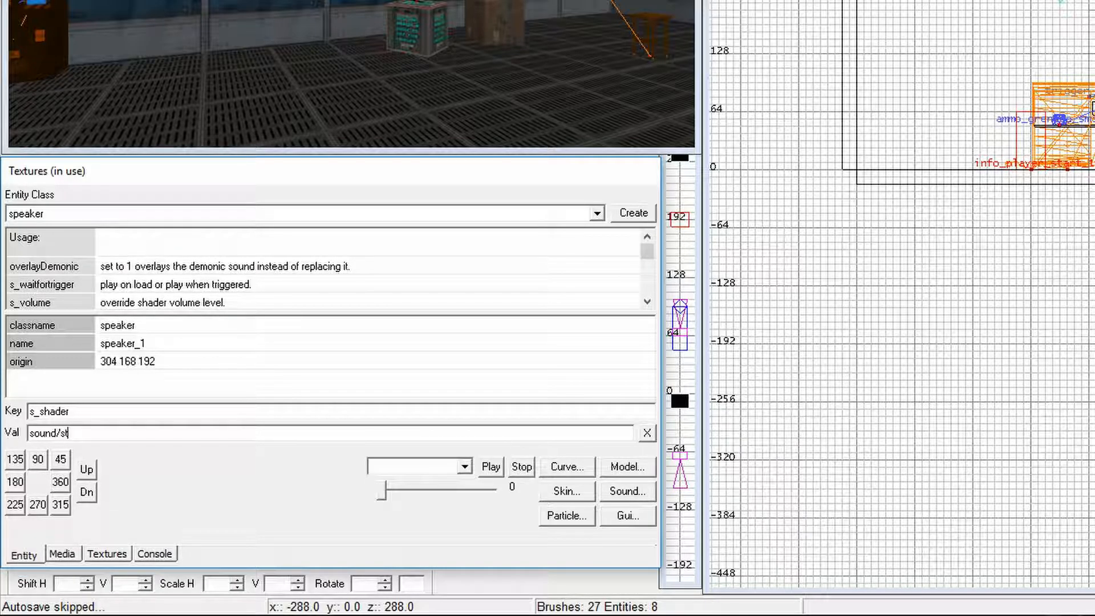
pyautogui.write('ingers/mc2_flamesting.wav')
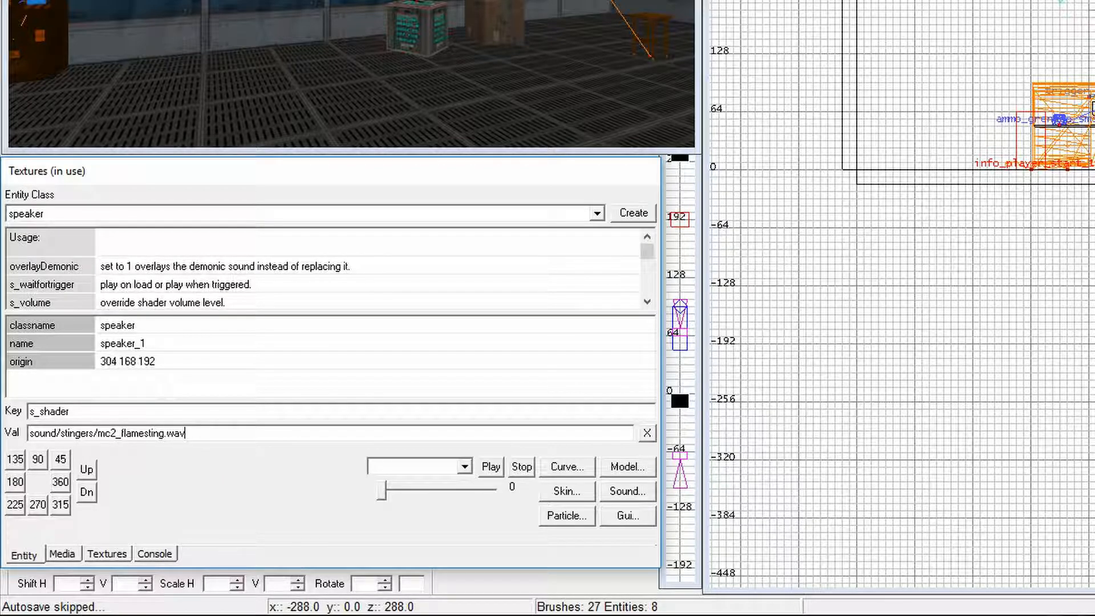
pyautogui.press('Return')
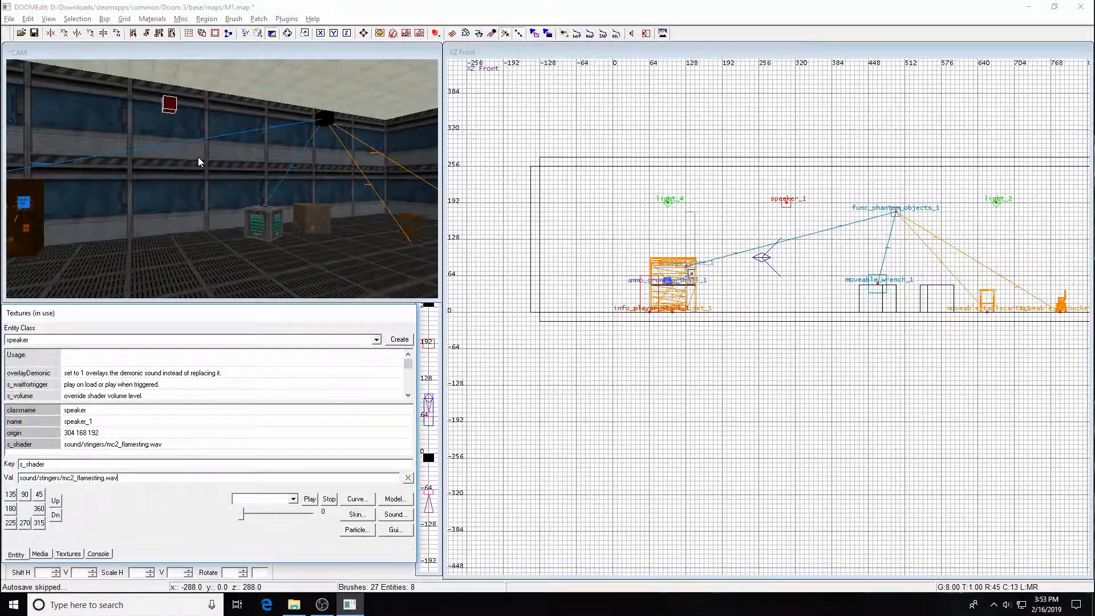
# Step: Preview the selected speaker's sound in the 3D camera view, comparing the normal camera mode with the realtime render mode
pyautogui.click(198, 161)
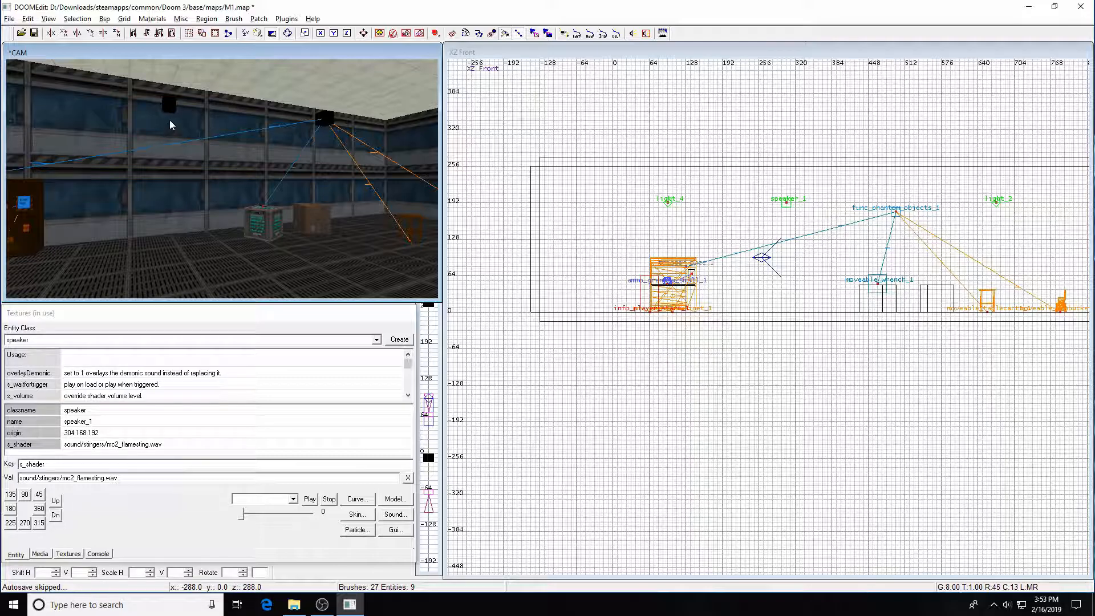
pyautogui.keyDown('shift'); pyautogui.click(168, 103); pyautogui.keyUp('shift')
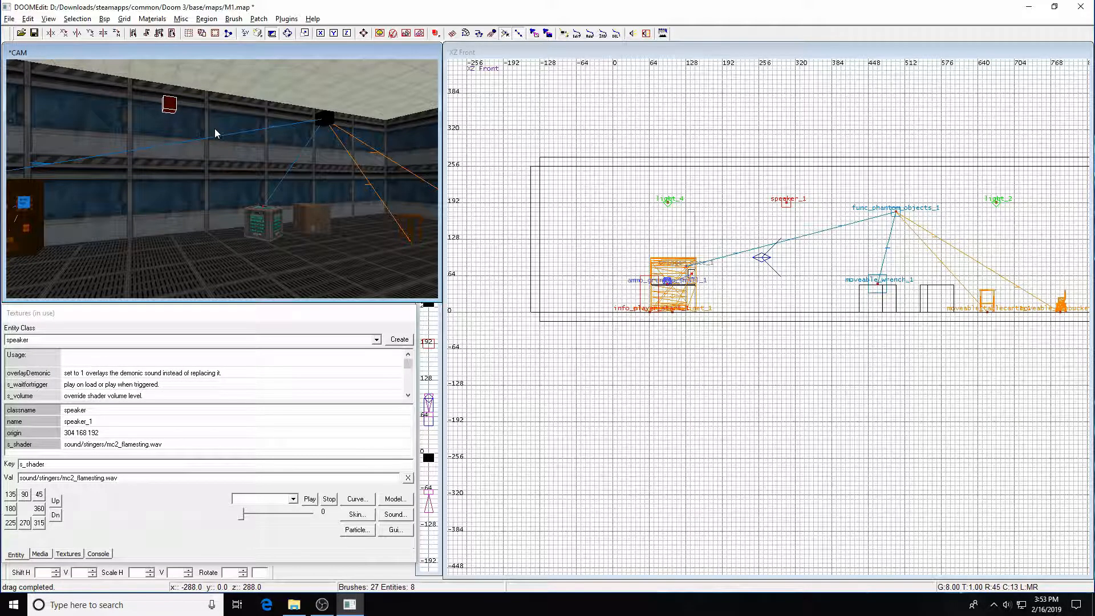
pyautogui.press('Up')
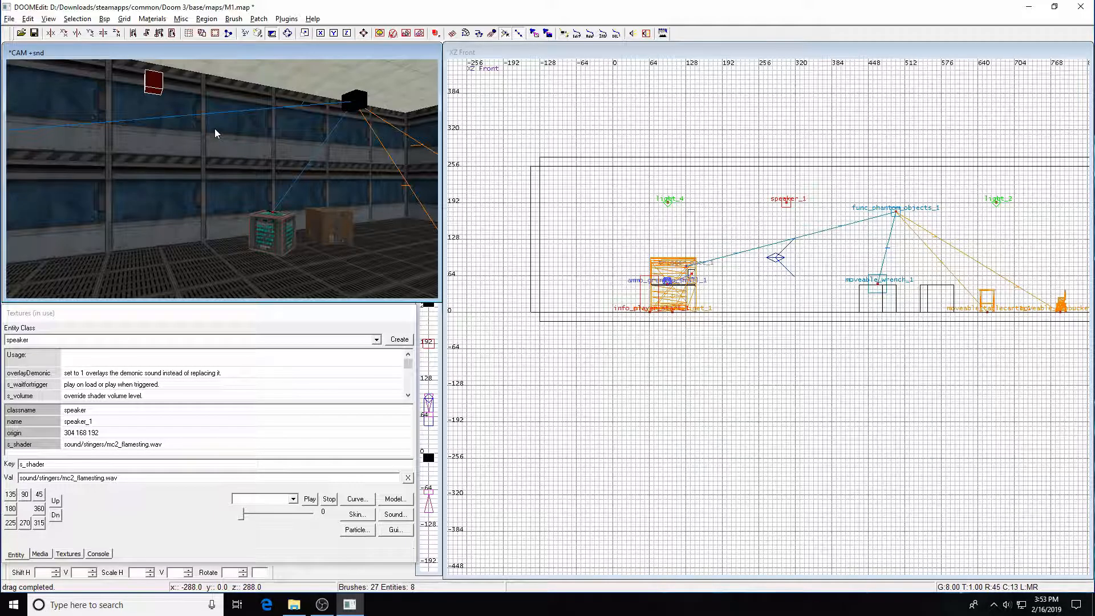
pyautogui.press('F3')
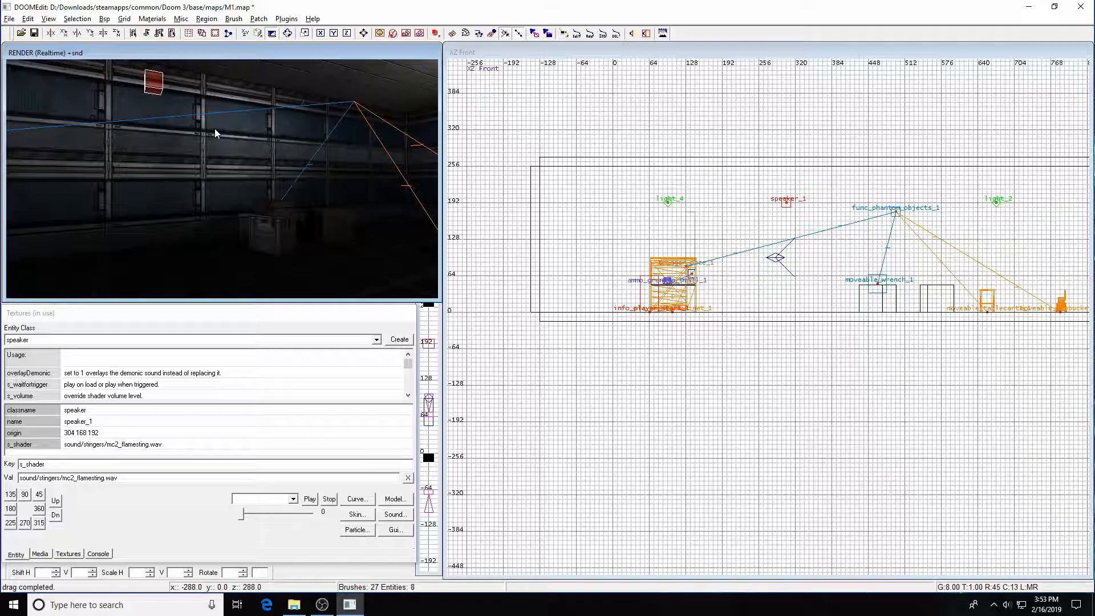
pyautogui.press('F3')
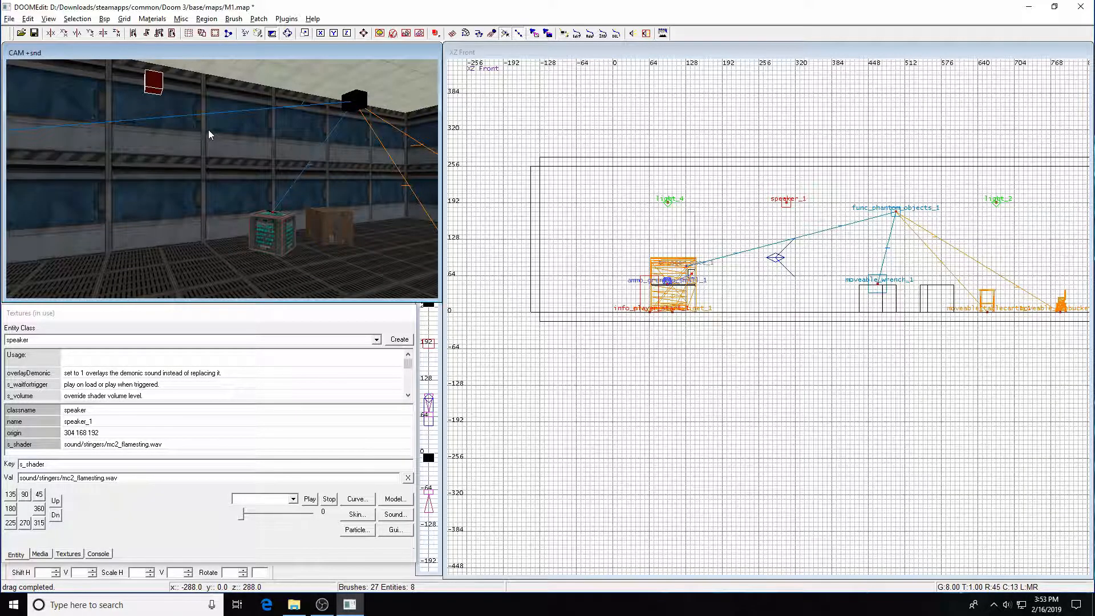
pyautogui.press('F3')
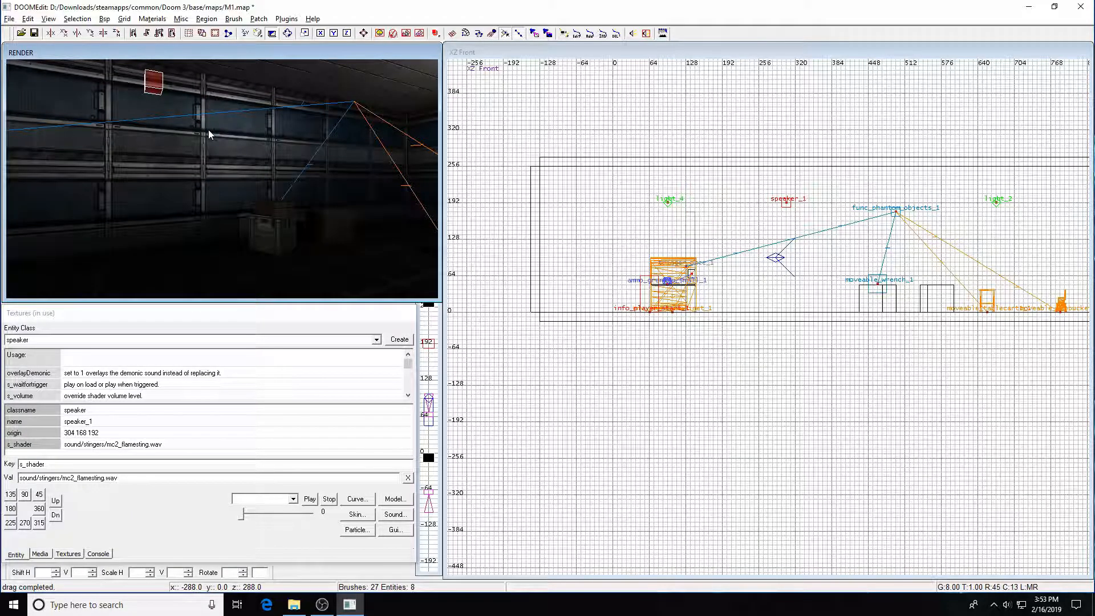
pyautogui.press('F4')
pyautogui.press('Escape')
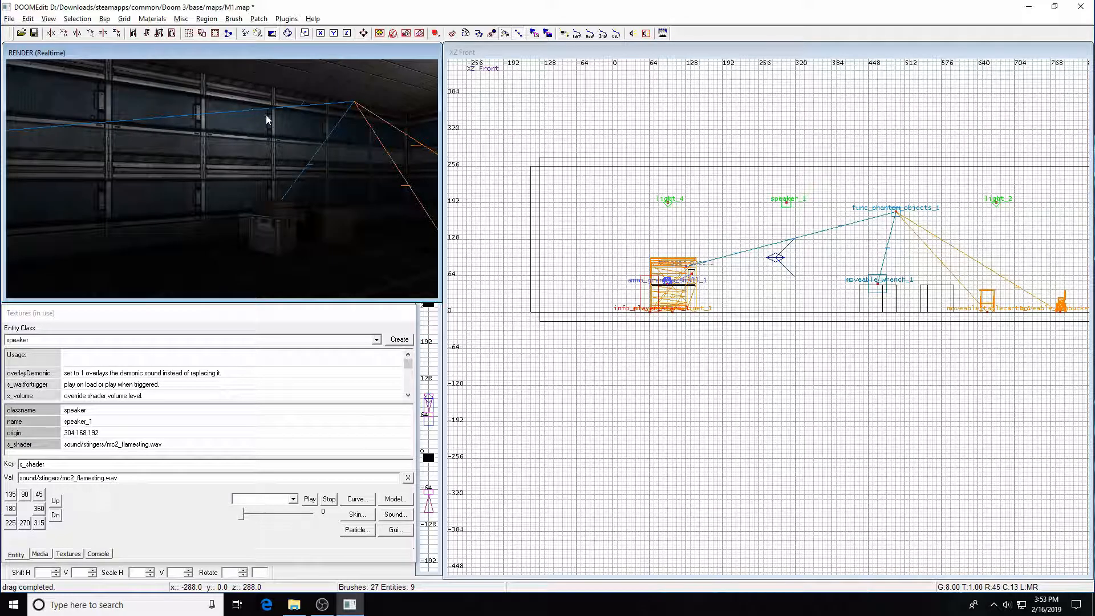
pyautogui.press('F3')
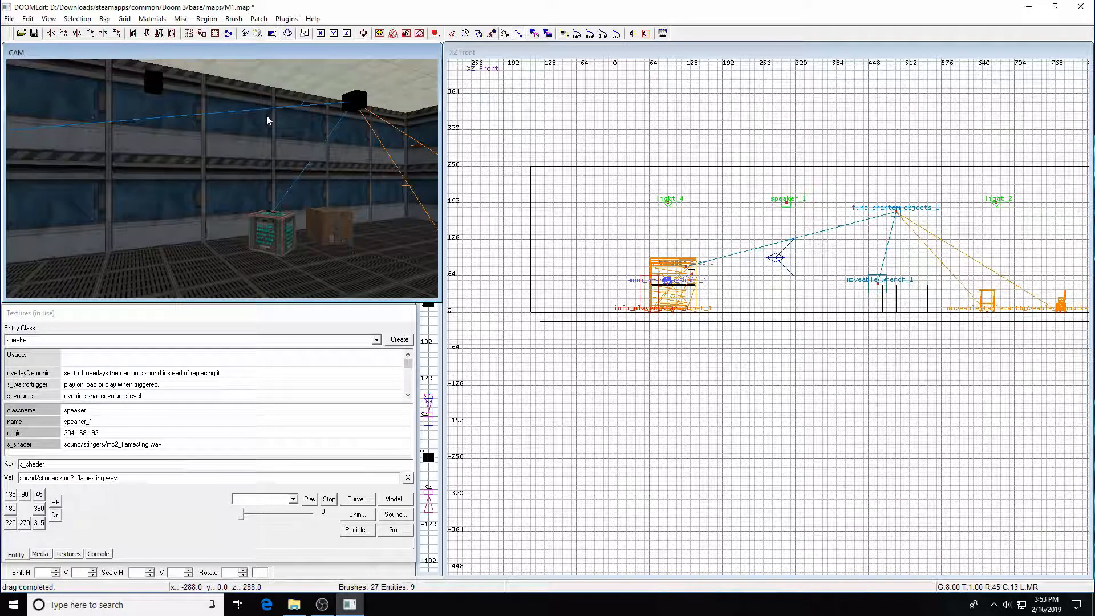
pyautogui.keyDown('shift'); pyautogui.click(149, 89); pyautogui.keyUp('shift')
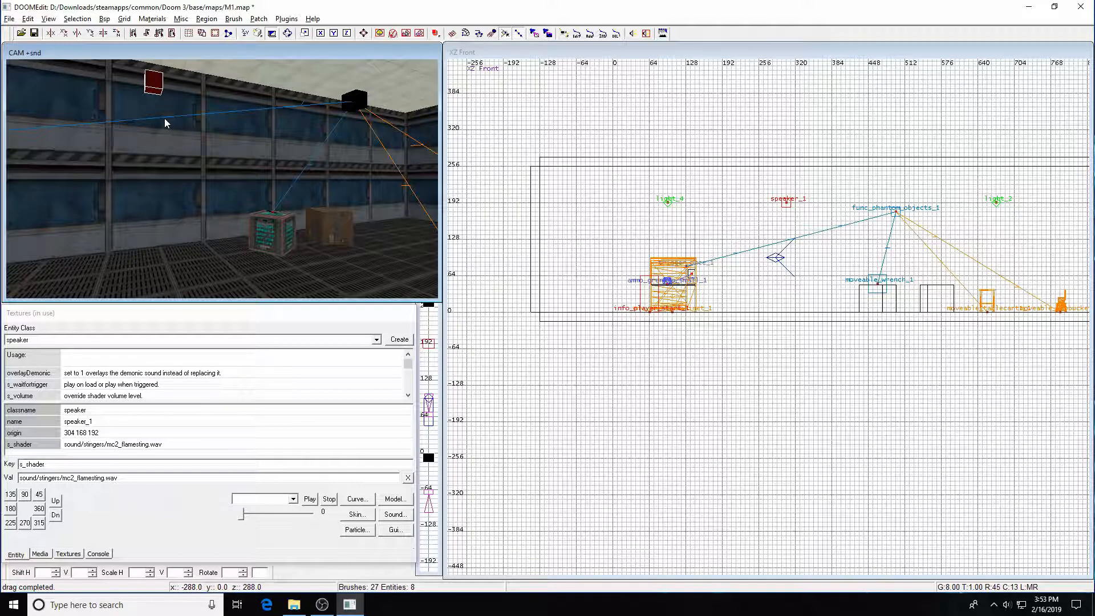
pyautogui.press('Left')
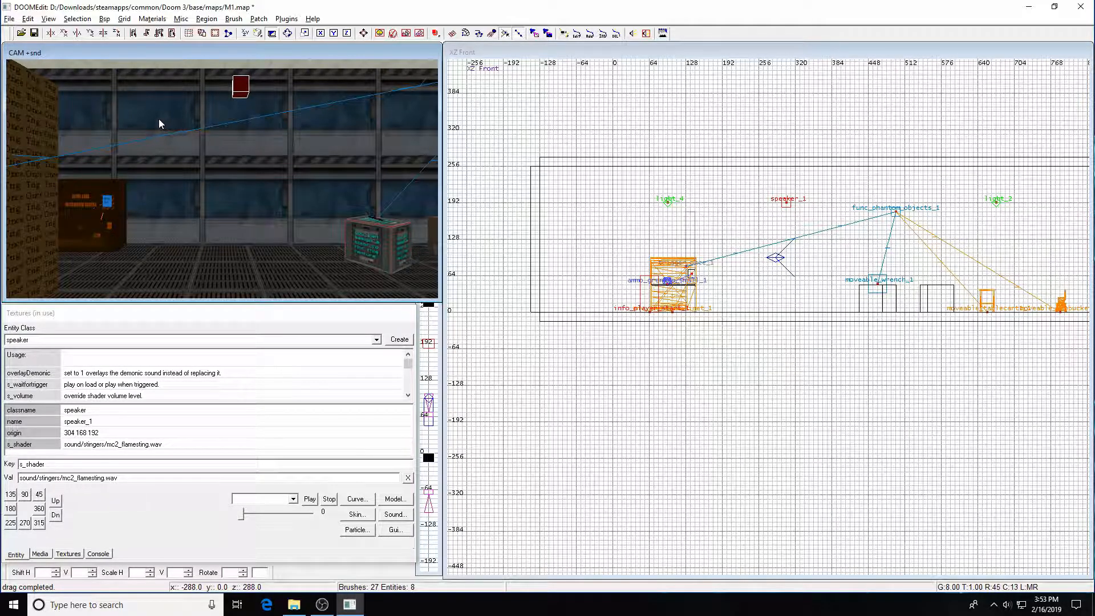
# Step: Add the key s_waitfortrigger with the value 1 to the speaker, check its properties and deselect it
pyautogui.press('Escape')
pyautogui.keyDown('shift'); pyautogui.click(237, 91); pyautogui.keyUp('shift')
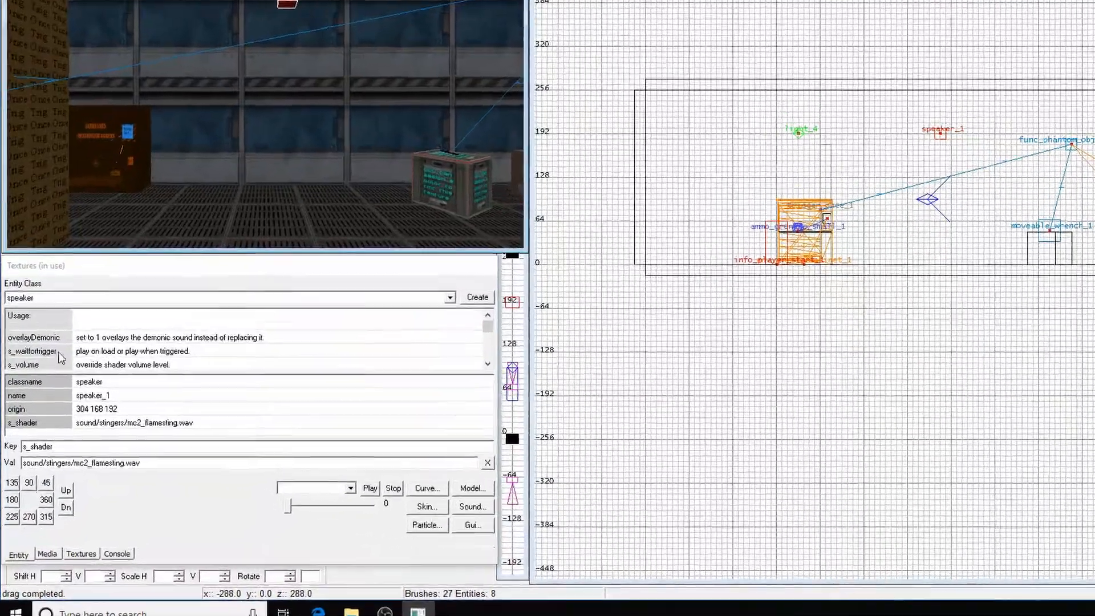
pyautogui.click(58, 463)
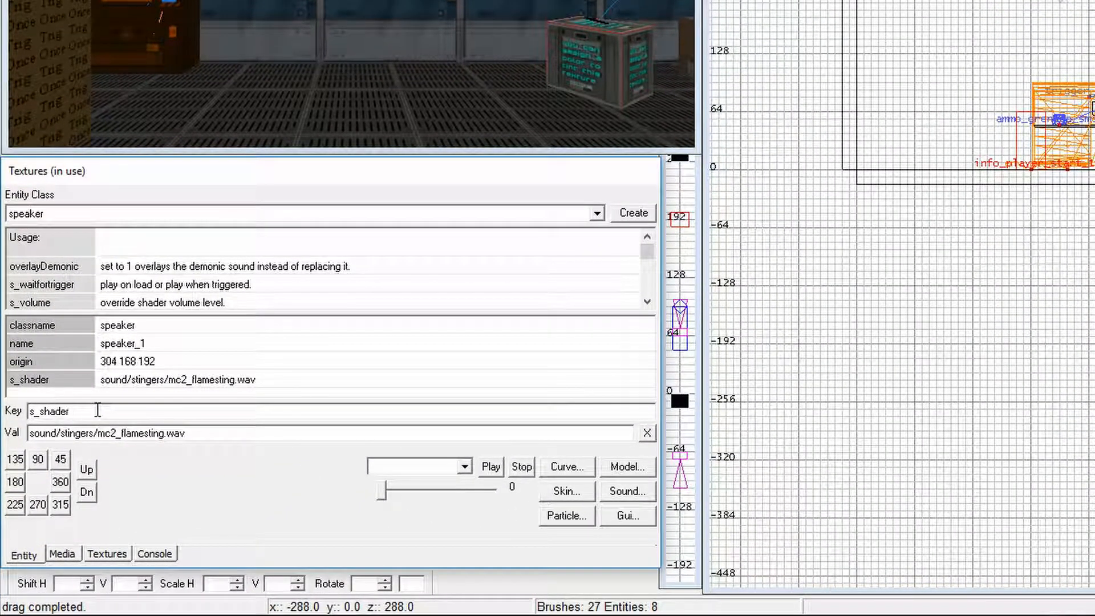
pyautogui.press('BackSpace')
pyautogui.press('BackSpace')
pyautogui.press('BackSpace')
pyautogui.press('BackSpace')
pyautogui.press('BackSpace')
pyautogui.press('BackSpace')
pyautogui.press('BackSpace')
pyautogui.press('BackSpace')
pyautogui.write('s_waitfort')
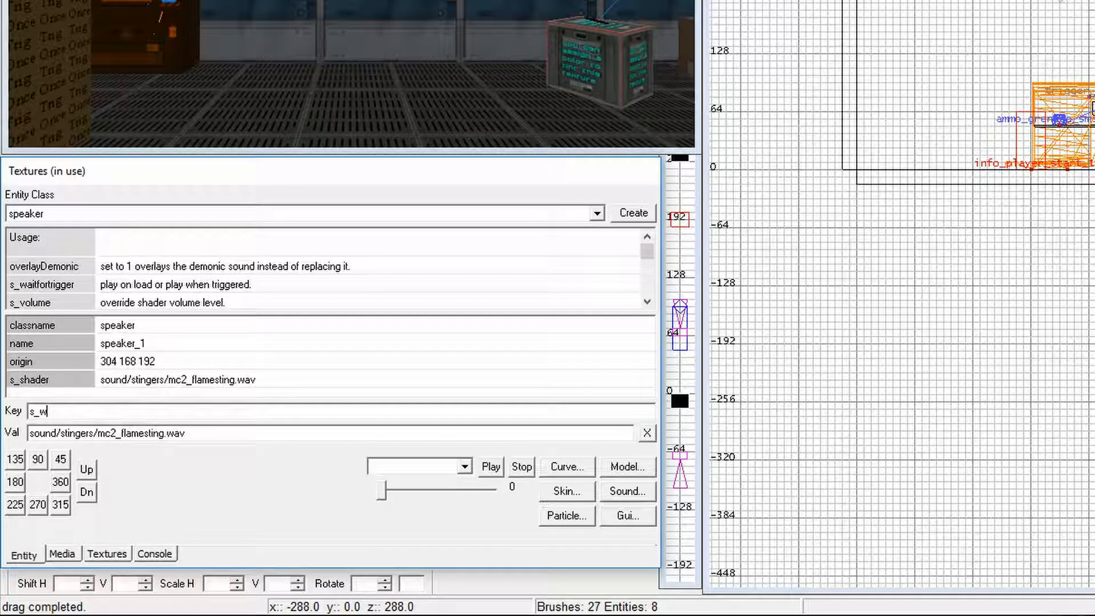
pyautogui.write('rigger')
pyautogui.press('Tab')
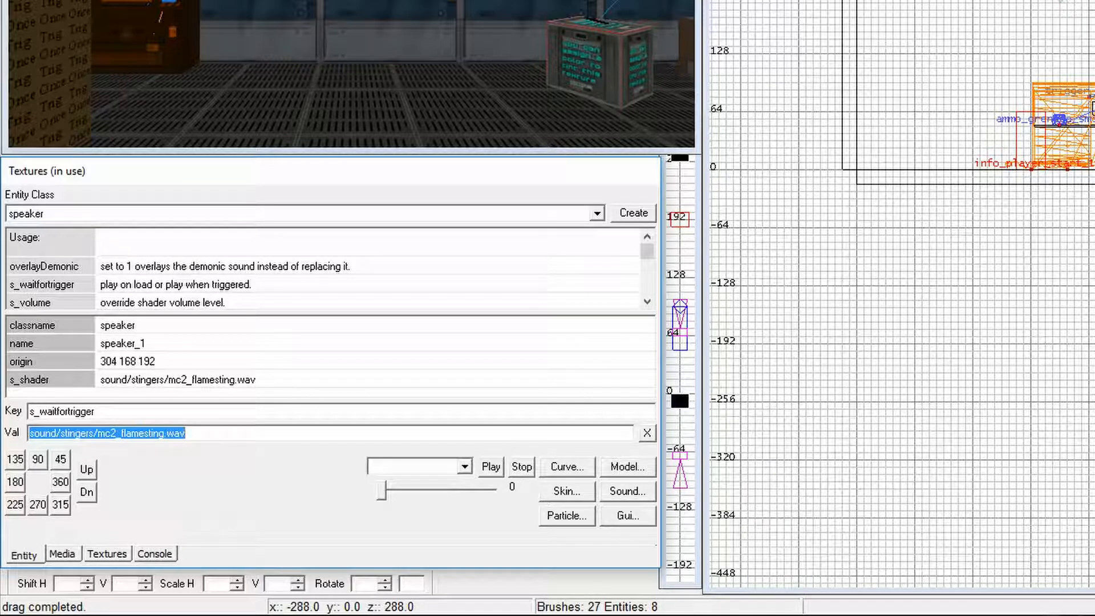
pyautogui.write('1')
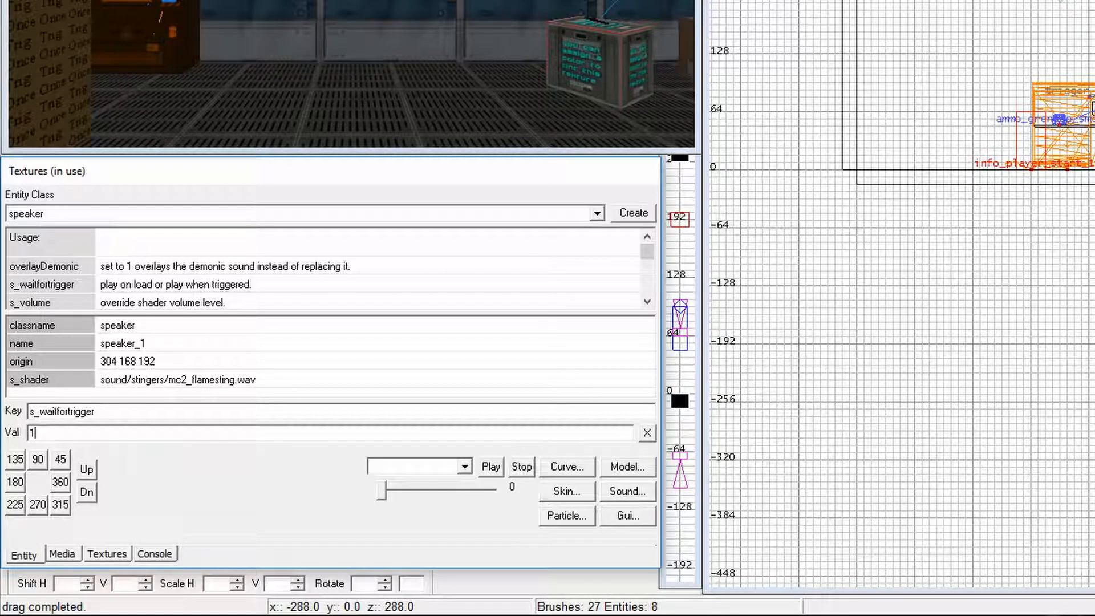
pyautogui.press('Return')
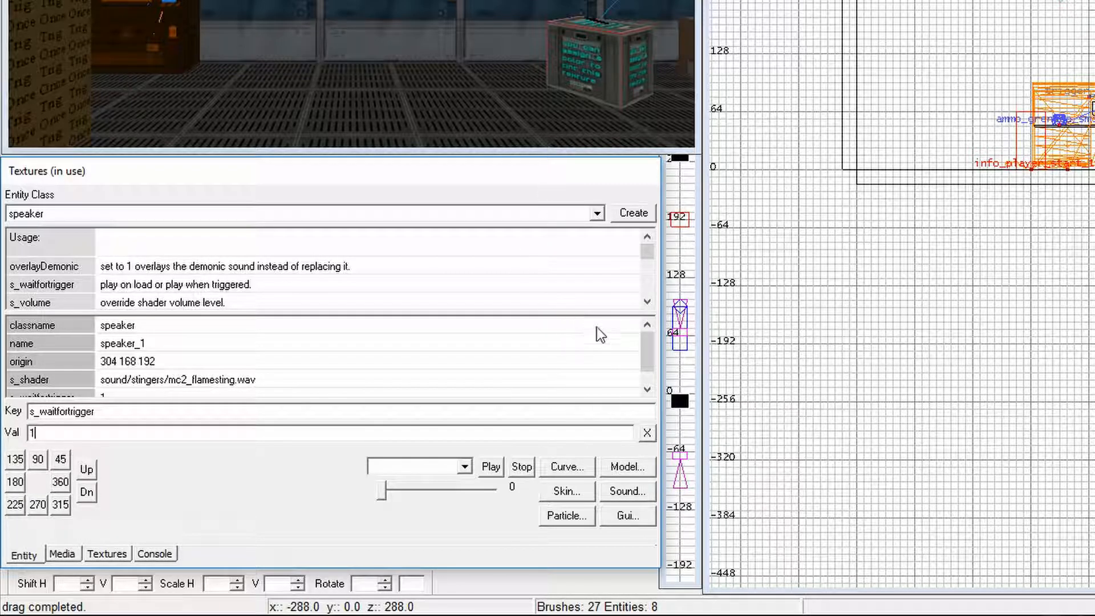
pyautogui.click(647, 390)
pyautogui.scroll(-3, 131, 272)
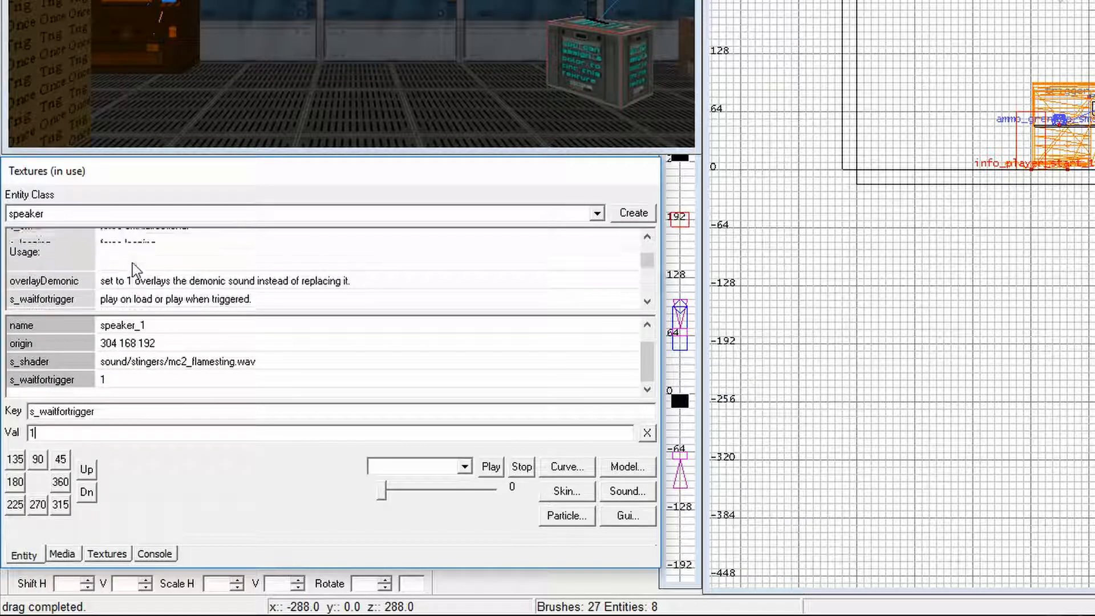
pyautogui.scroll(2, 151, 275)
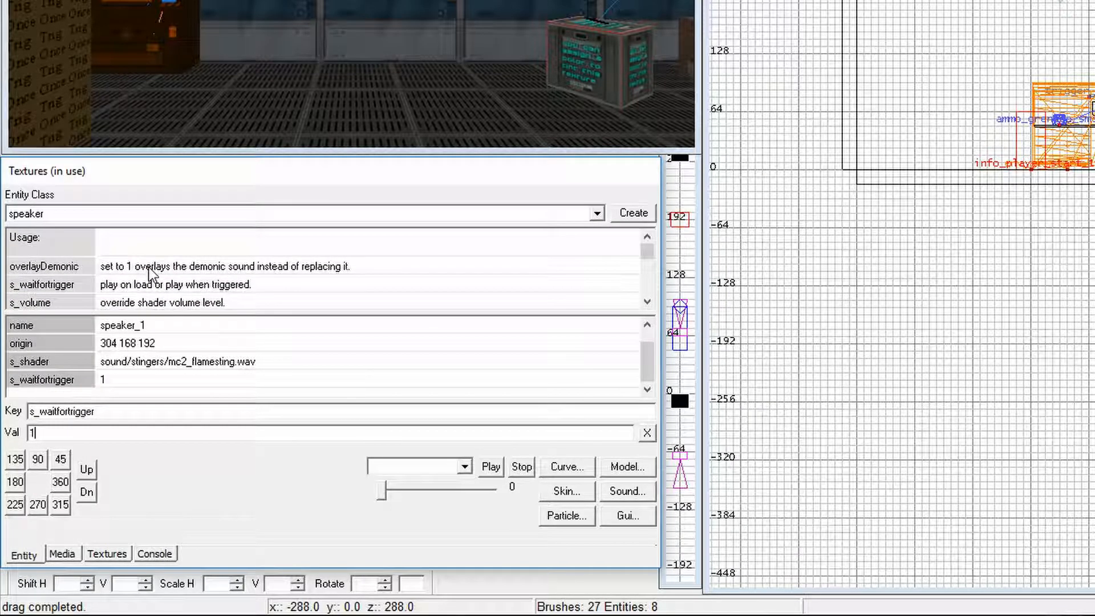
pyautogui.scroll(-3, 151, 274)
pyautogui.scroll(3, 152, 274)
pyautogui.click(341, 1)
pyautogui.press('Escape')
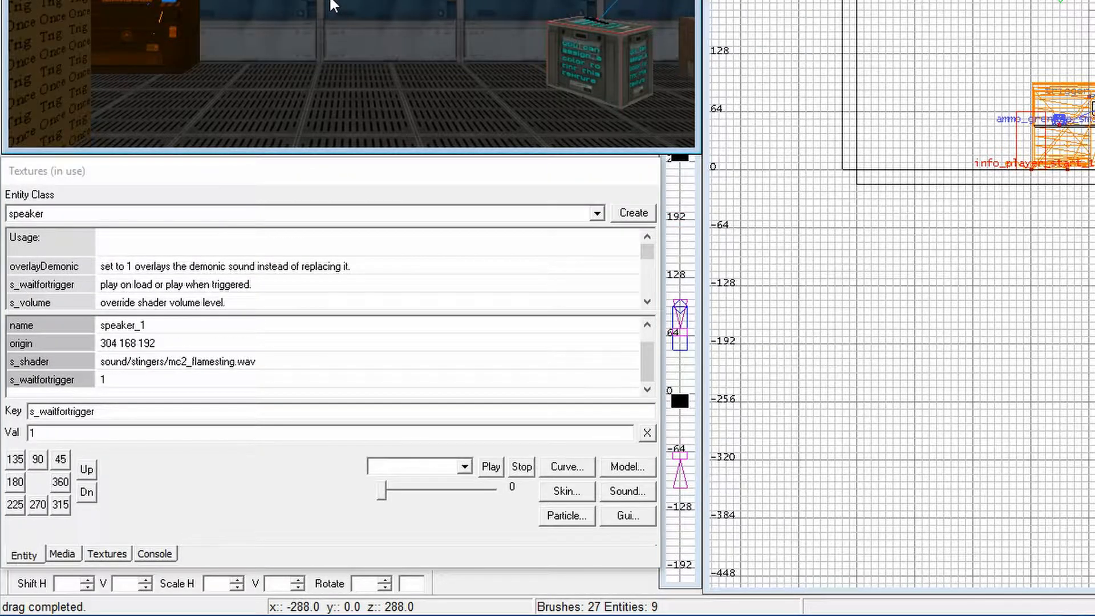
# Step: Link the trigger_once brush to the speaker as its target, deselect everything and save the map
pyautogui.press('Left')
pyautogui.press('Down')
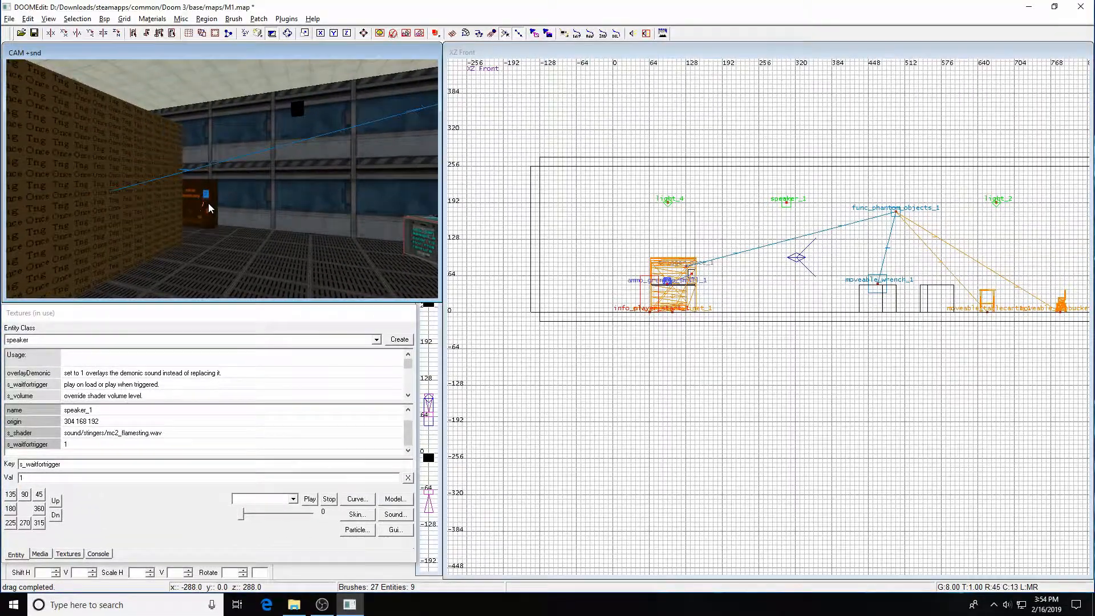
pyautogui.keyDown('shift'); pyautogui.click(137, 220); pyautogui.keyUp('shift')
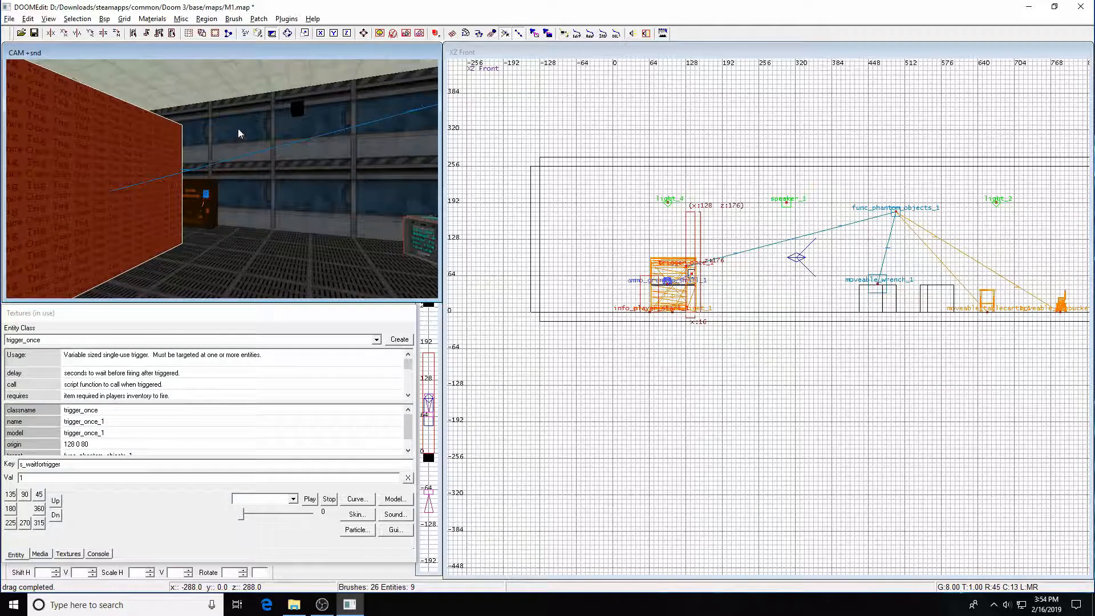
pyautogui.keyDown('shift'); pyautogui.click(295, 109); pyautogui.keyUp('shift')
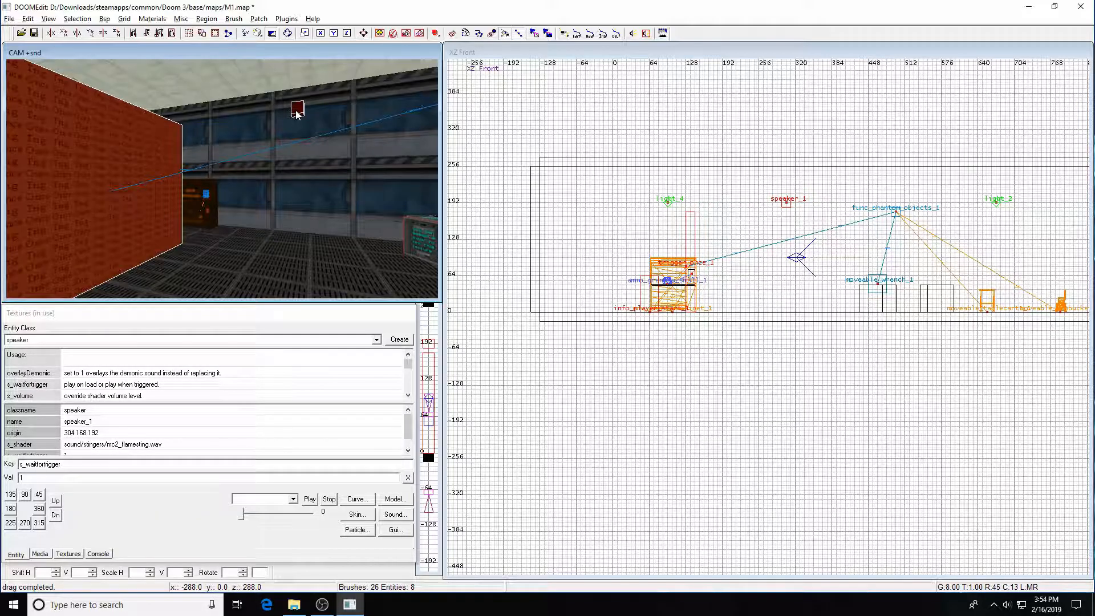
pyautogui.hotkey('ctrl', 'k')
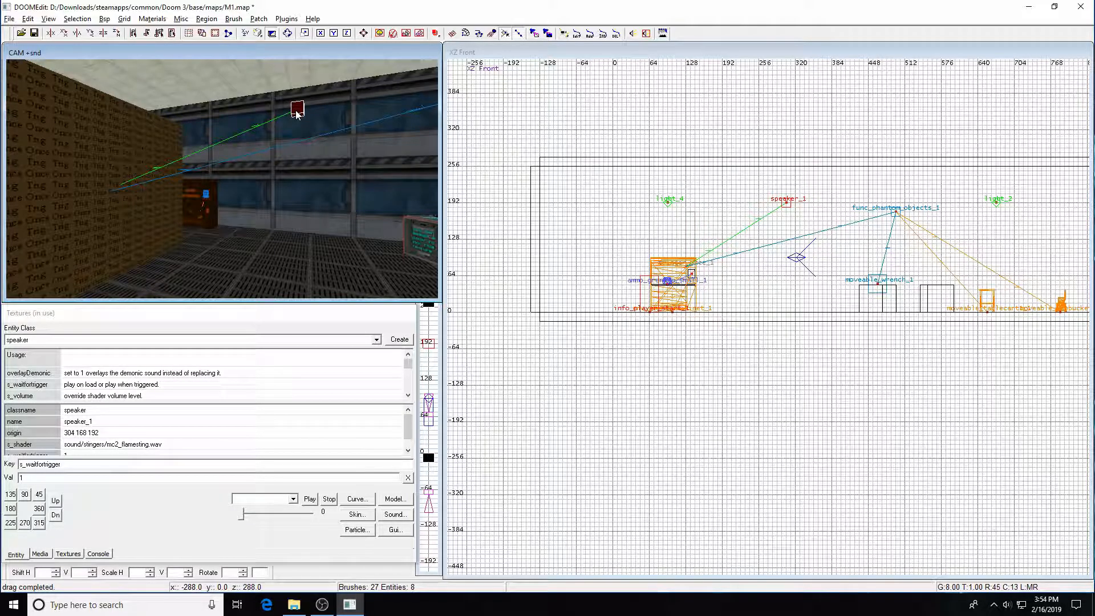
pyautogui.press('Escape')
pyautogui.hotkey('ctrl', 's')
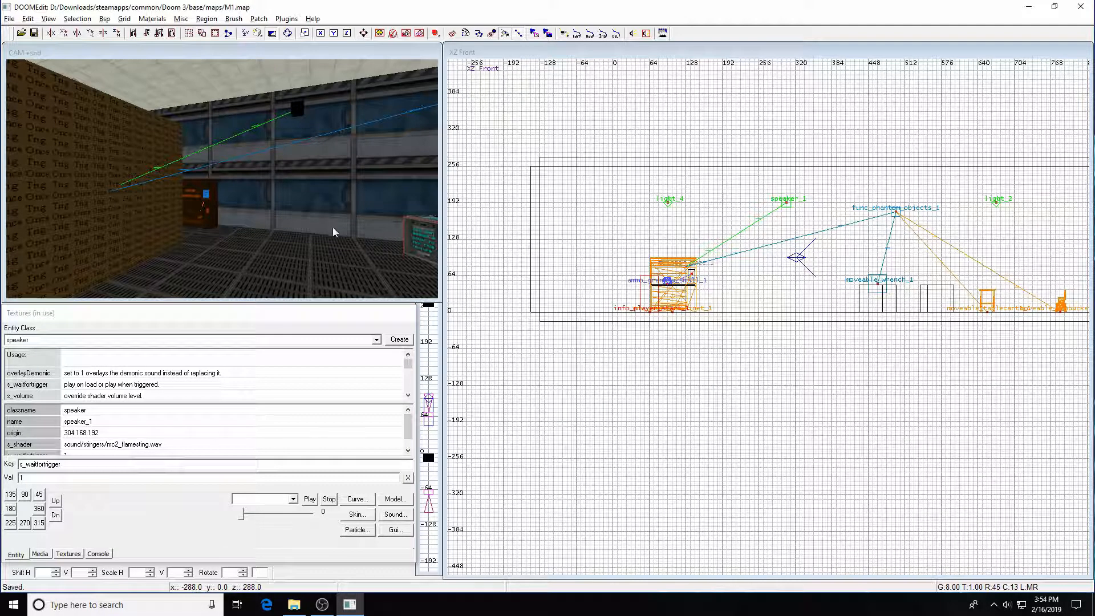
# Step: Create a func_earthquake entity just below func_phantom_objects_1 in the XY top view
pyautogui.moveTo(333, 228); pyautogui.dragTo(333, 227, button='right')
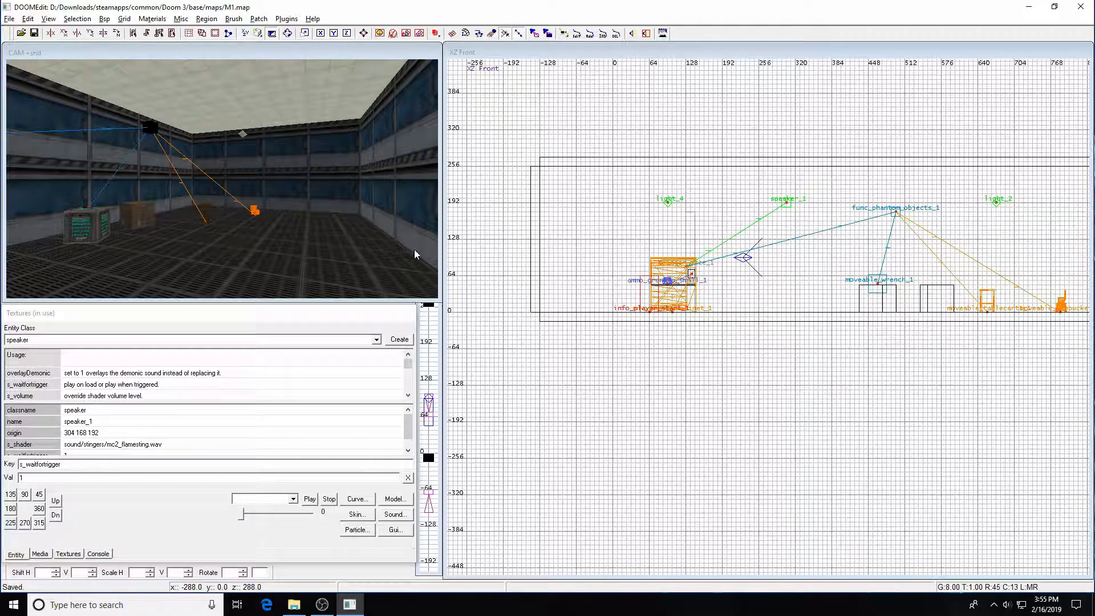
pyautogui.hotkey('ctrl', 'Tab')
pyautogui.hotkey('ctrl', 'Tab')
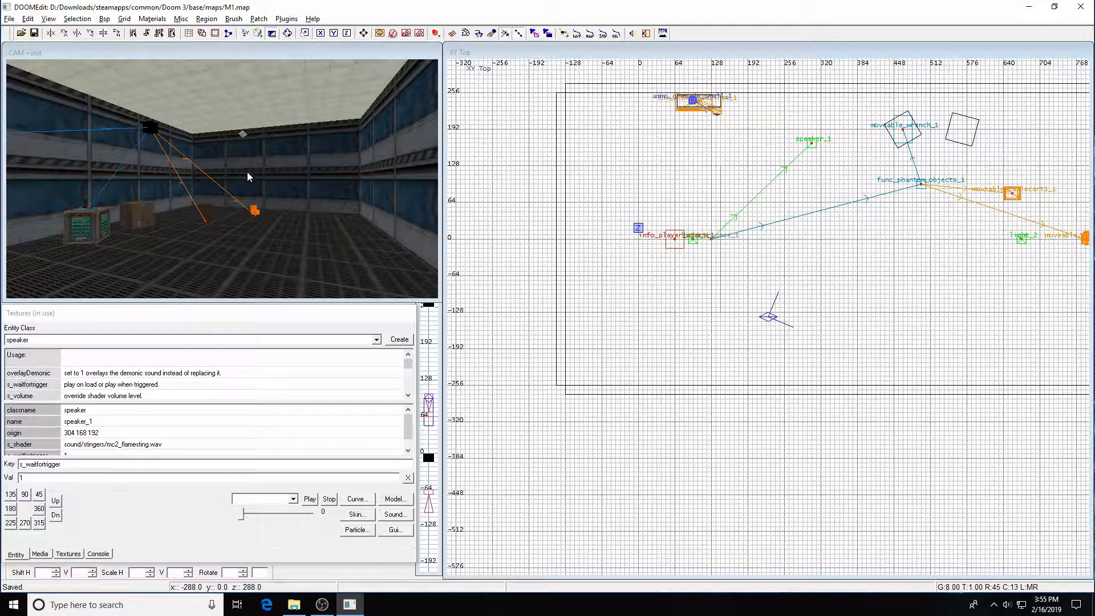
pyautogui.moveTo(901, 244); pyautogui.dragTo(866, 246, button='right')
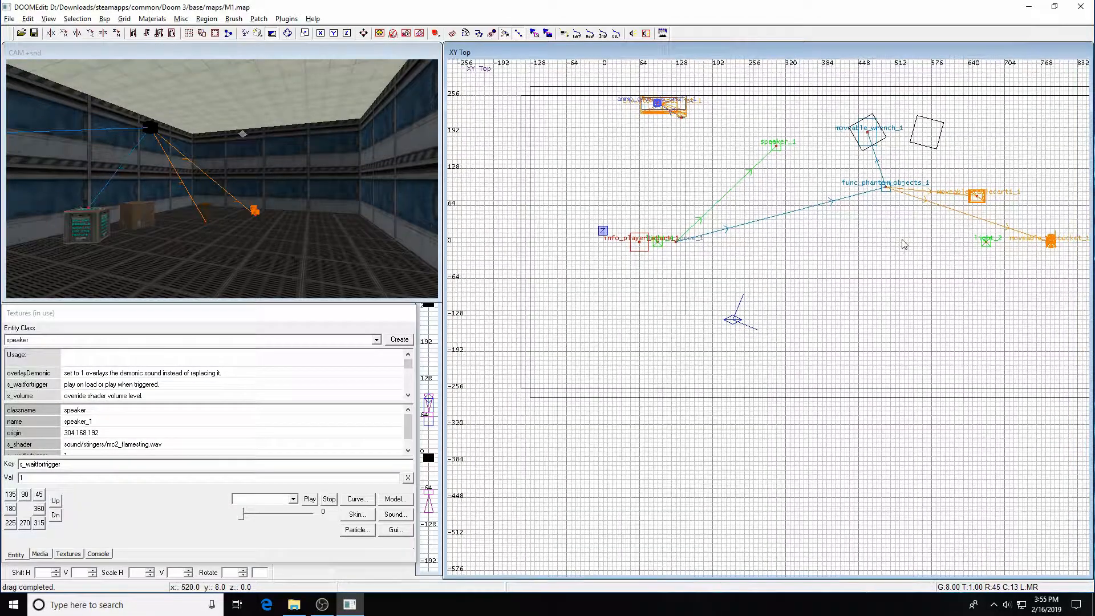
pyautogui.rightClick(871, 229)
pyautogui.moveTo(924, 296)
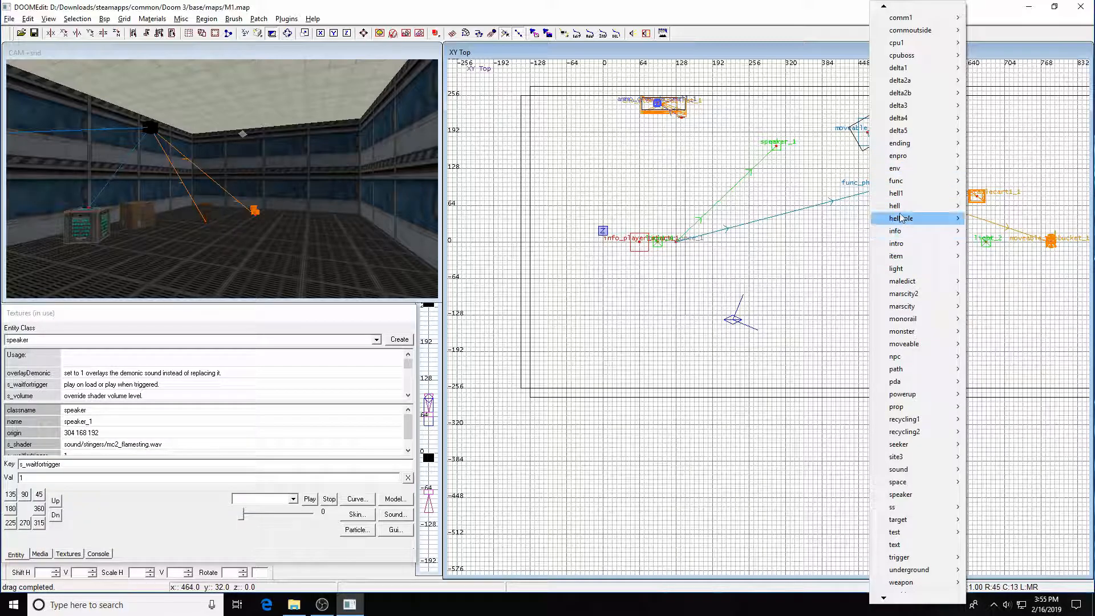
pyautogui.moveTo(903, 181)
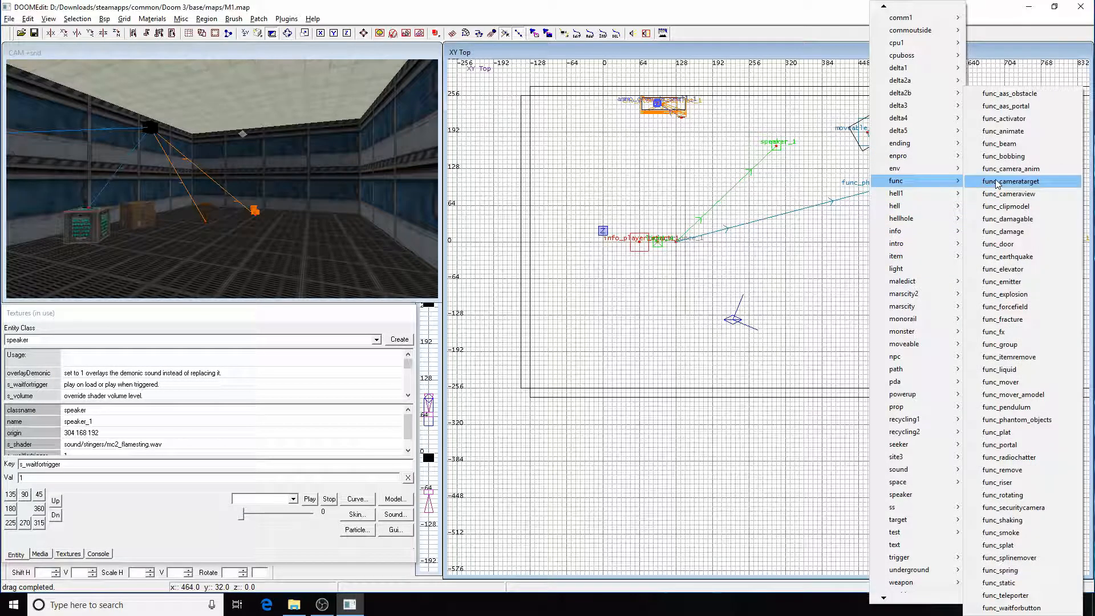
pyautogui.click(993, 258)
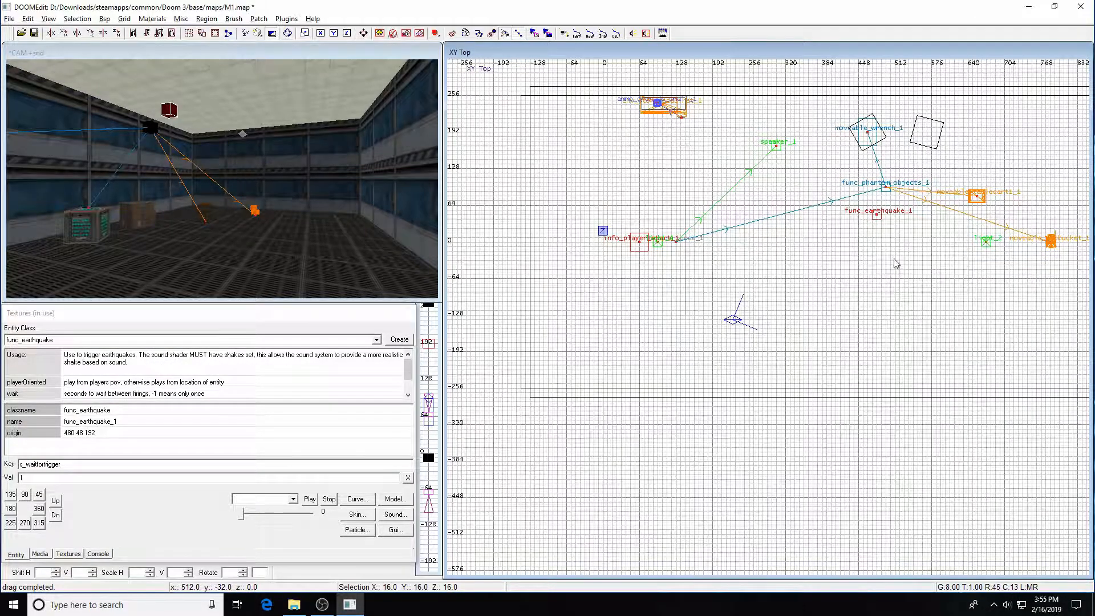
# Step: Move the func_earthquake entity next to the speaker, at origin 368 144 192
pyautogui.hotkey('ctrl', 'Tab')
pyautogui.hotkey('ctrl', 'Tab')
pyautogui.hotkey('ctrl', 'Tab')
pyautogui.moveTo(773, 317); pyautogui.dragTo(709, 261)
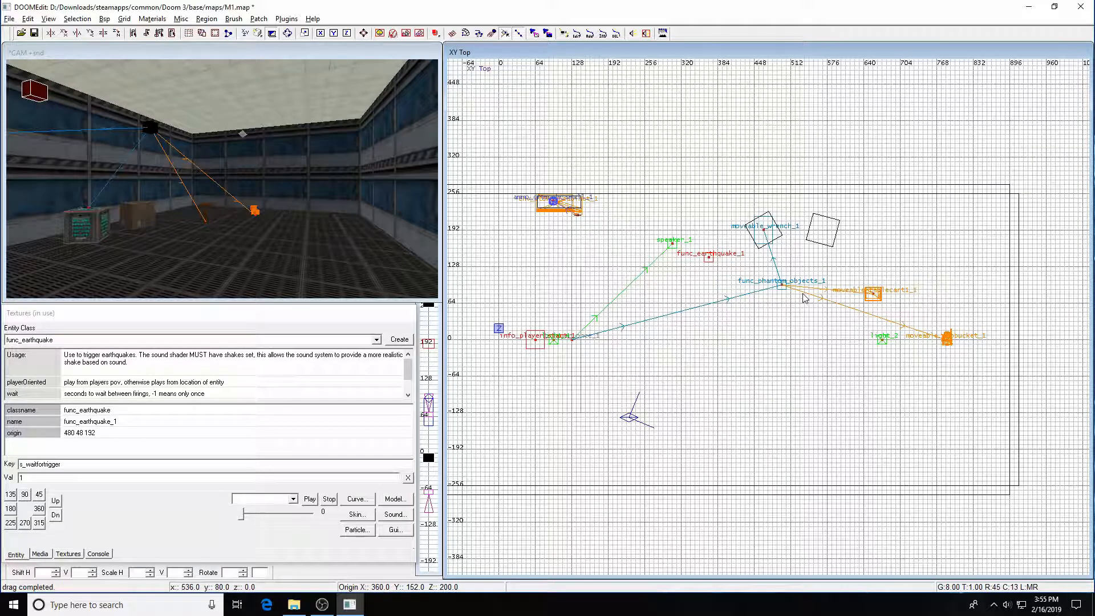
pyautogui.press('Left')
pyautogui.press('Left')
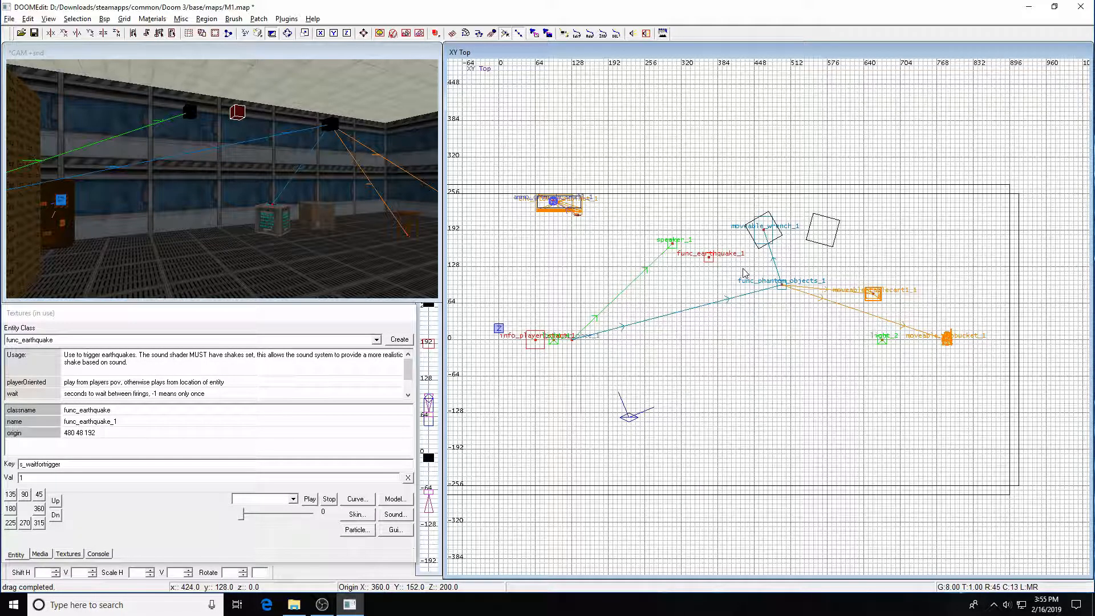
# Step: Add the key triggered with the value 1 to the func_earthquake entity
pyautogui.click(91, 463)
pyautogui.press('BackSpace')
pyautogui.press('BackSpace')
pyautogui.press('BackSpace')
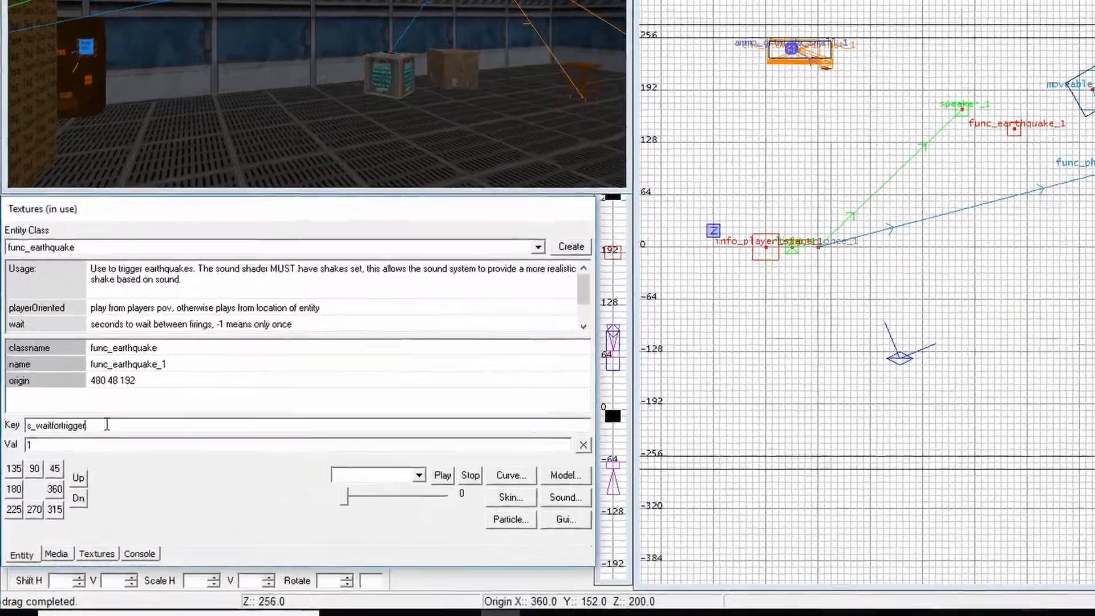
pyautogui.press('BackSpace')
pyautogui.press('BackSpace')
pyautogui.press('BackSpace')
pyautogui.press('BackSpace')
pyautogui.press('BackSpace')
pyautogui.press('BackSpace')
pyautogui.press('BackSpace')
pyautogui.press('BackSpace')
pyautogui.press('BackSpace')
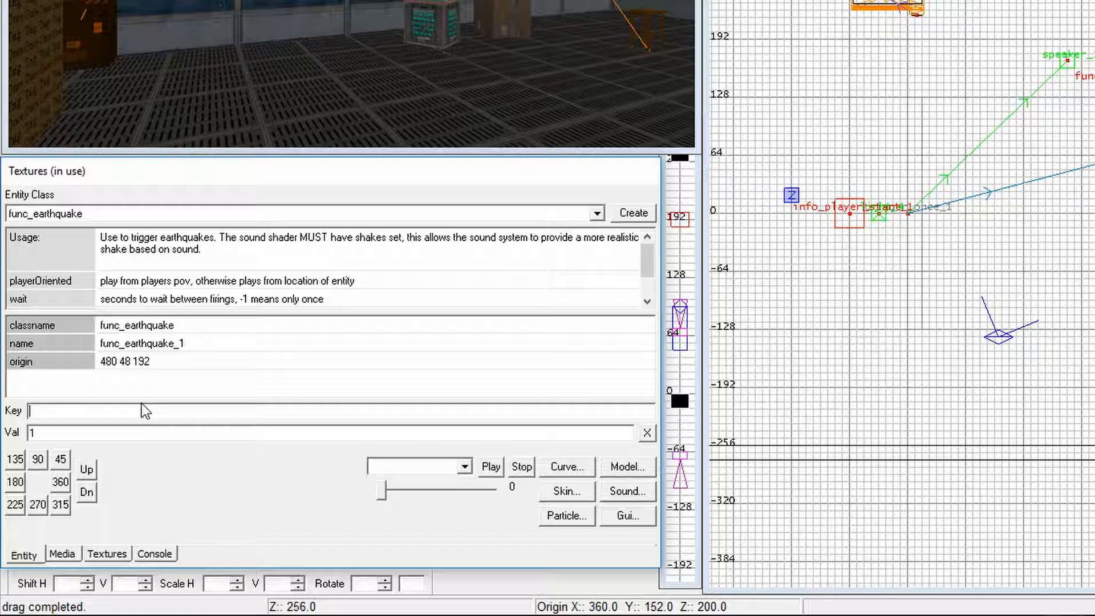
pyautogui.write('triggered')
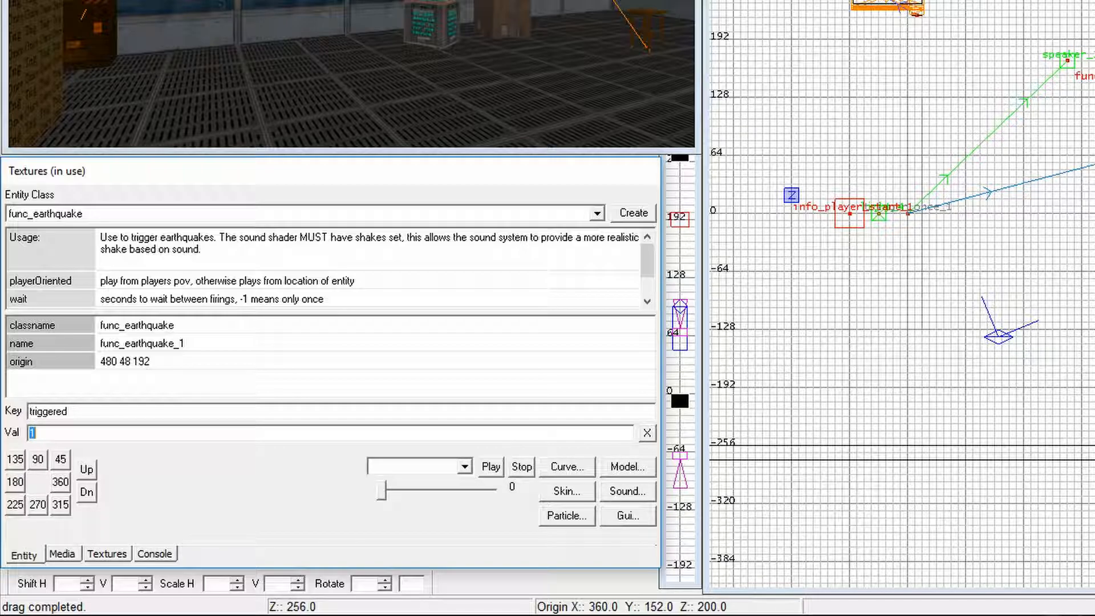
pyautogui.press('Return')
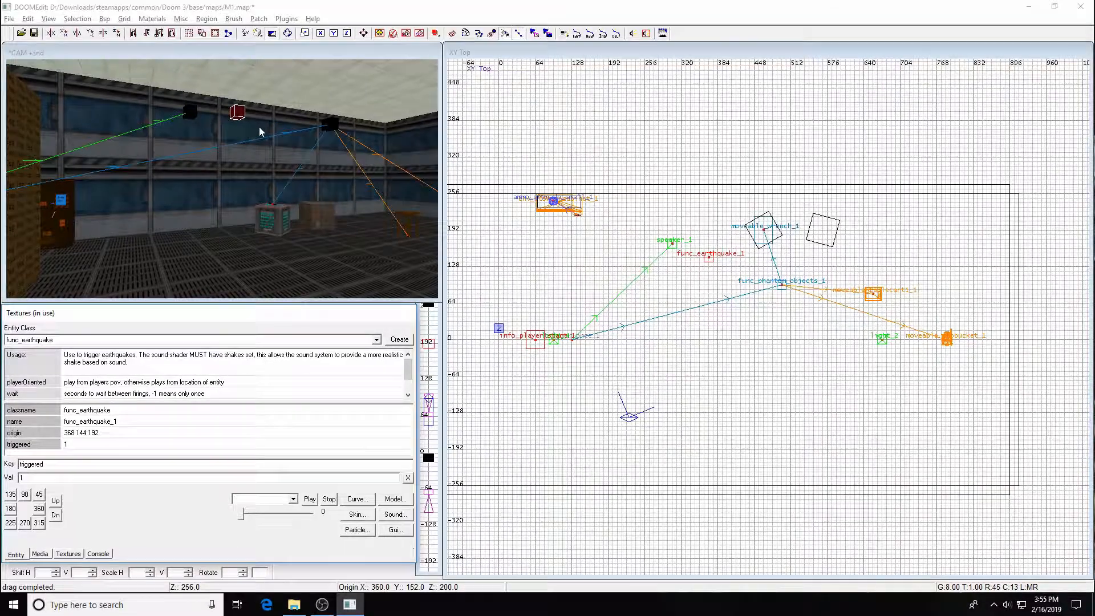
# Step: Link the trigger_once brush to the func_earthquake entity as its target and deselect everything
pyautogui.keyDown('shift'); pyautogui.click(25, 254); pyautogui.keyUp('shift')
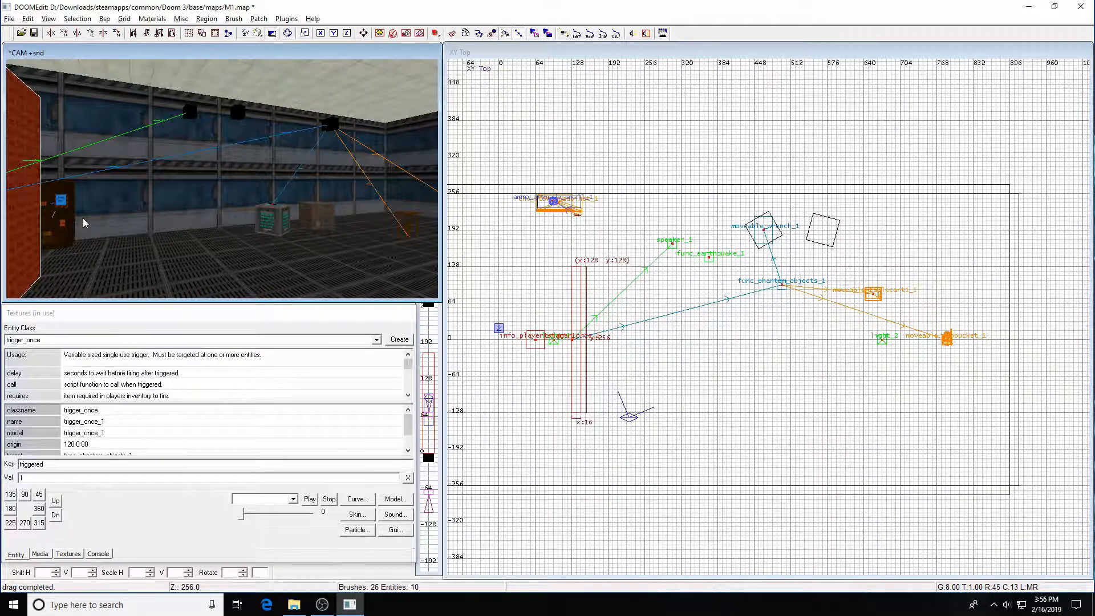
pyautogui.keyDown('shift'); pyautogui.click(236, 114); pyautogui.keyUp('shift')
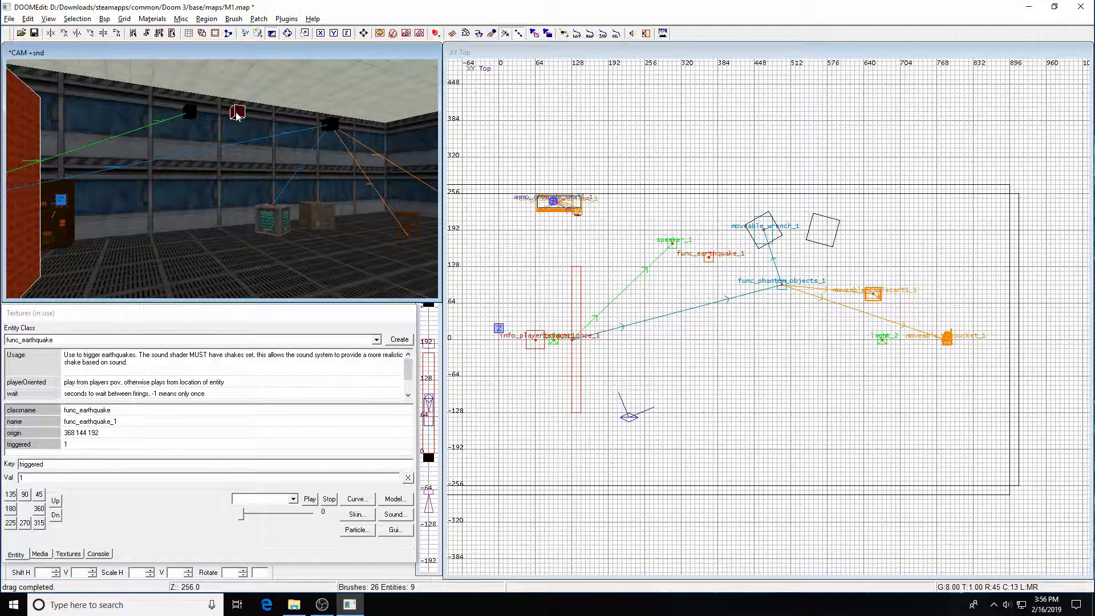
pyautogui.hotkey('ctrl', 'k')
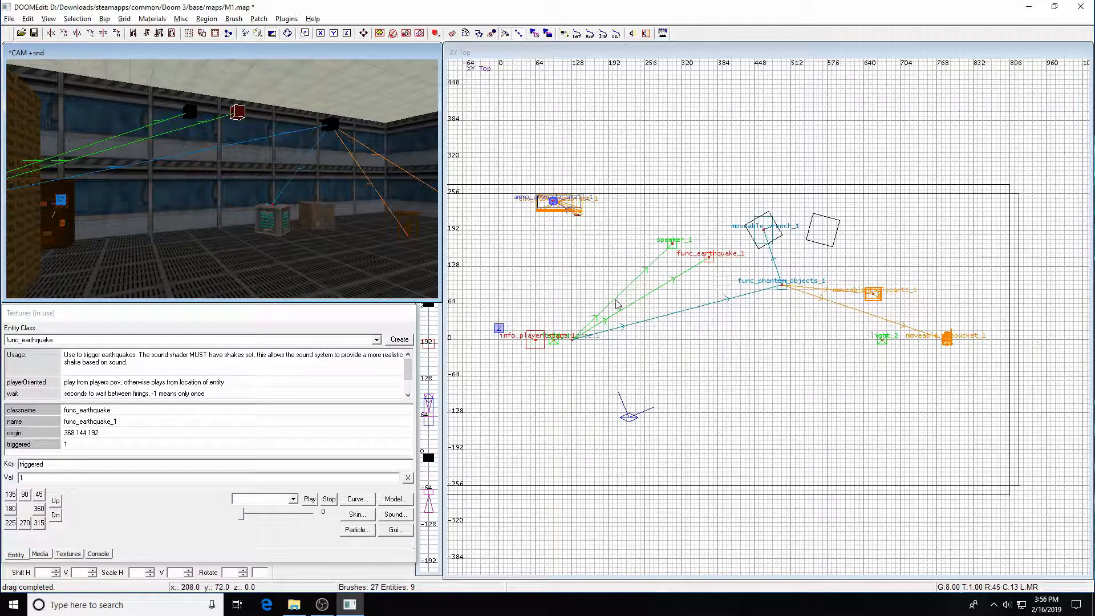
pyautogui.press('Escape')
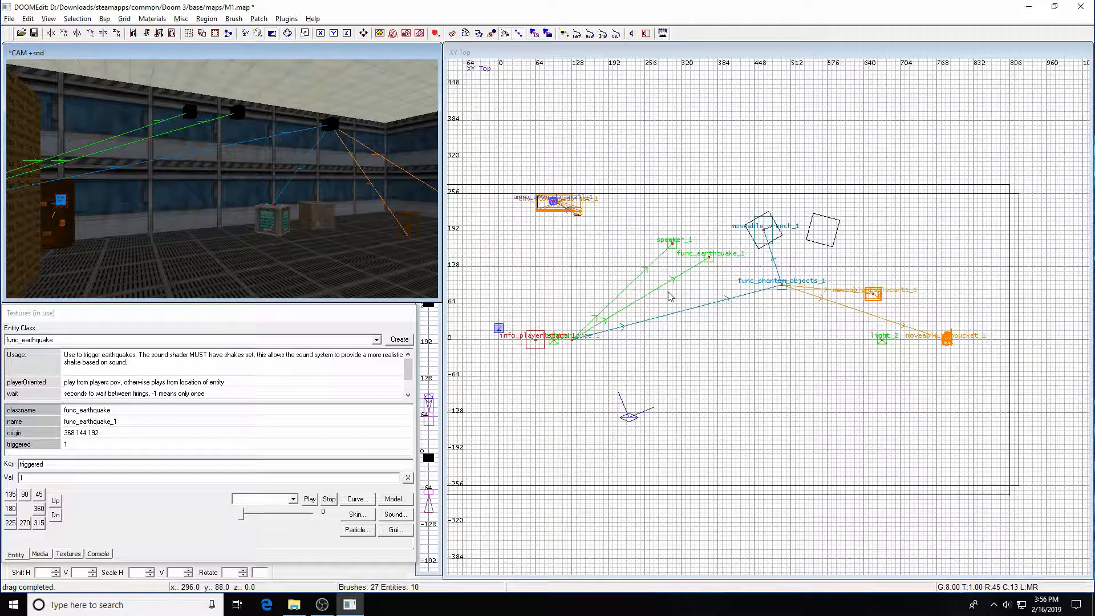
# Step: Save the M1 map and compile it with a BSP build
pyautogui.hotkey('ctrl', 's')
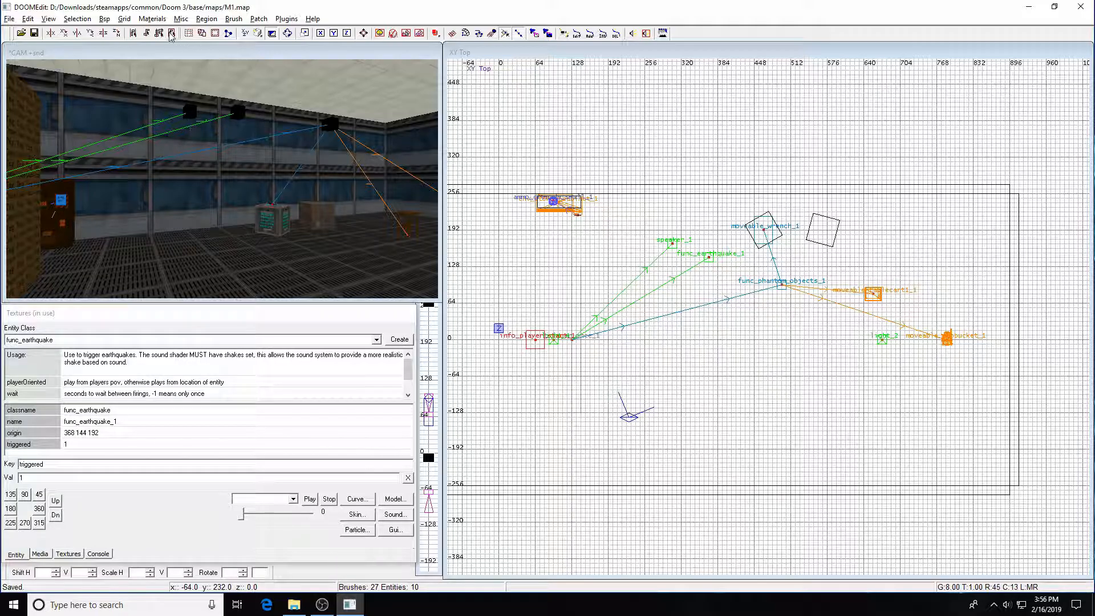
pyautogui.click(105, 19)
pyautogui.click(111, 35)
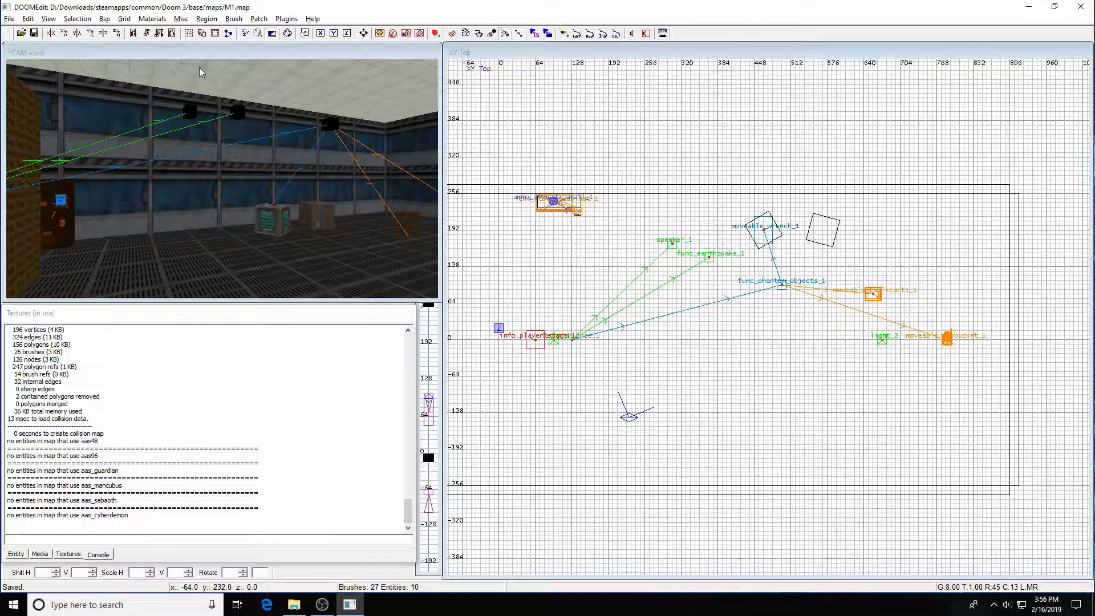
# Step: Switch to the Doom 3 game console, clear the leftover editor command and run map m1
pyautogui.hotkey('ctrl', 'alt', '`')
pyautogui.write('editor')
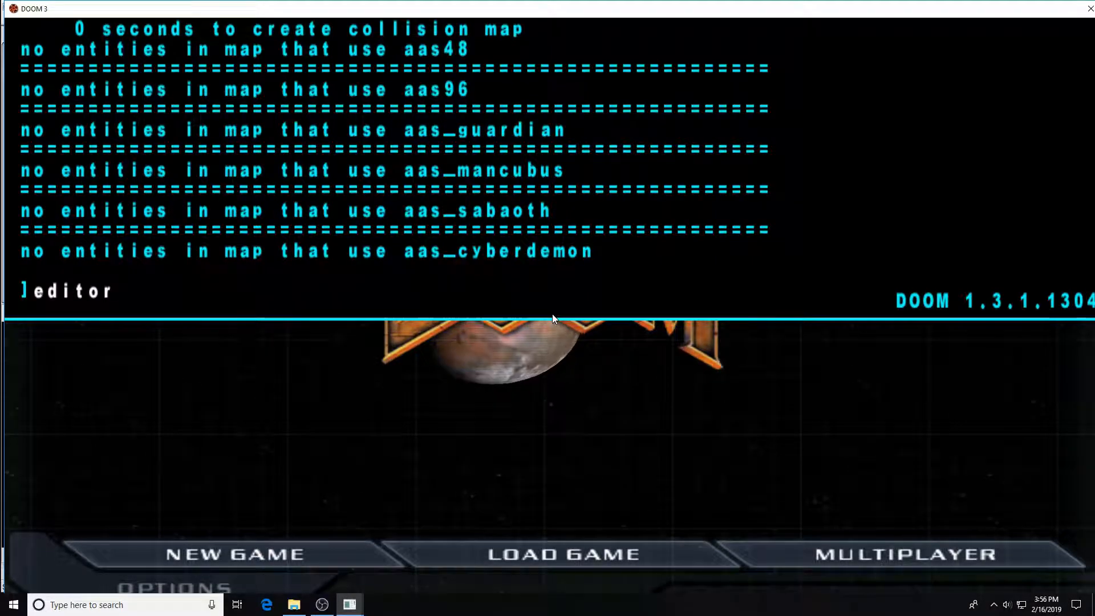
pyautogui.press('BackSpace')
pyautogui.press('BackSpace')
pyautogui.press('BackSpace')
pyautogui.press('BackSpace')
pyautogui.press('BackSpace')
pyautogui.press('BackSpace')
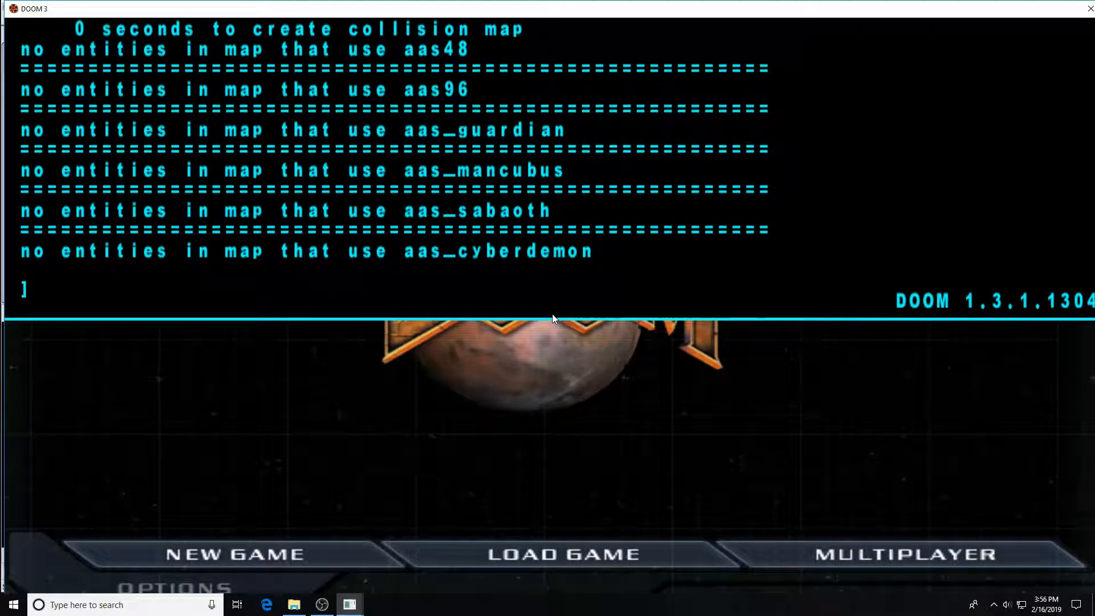
pyautogui.write('map m1')
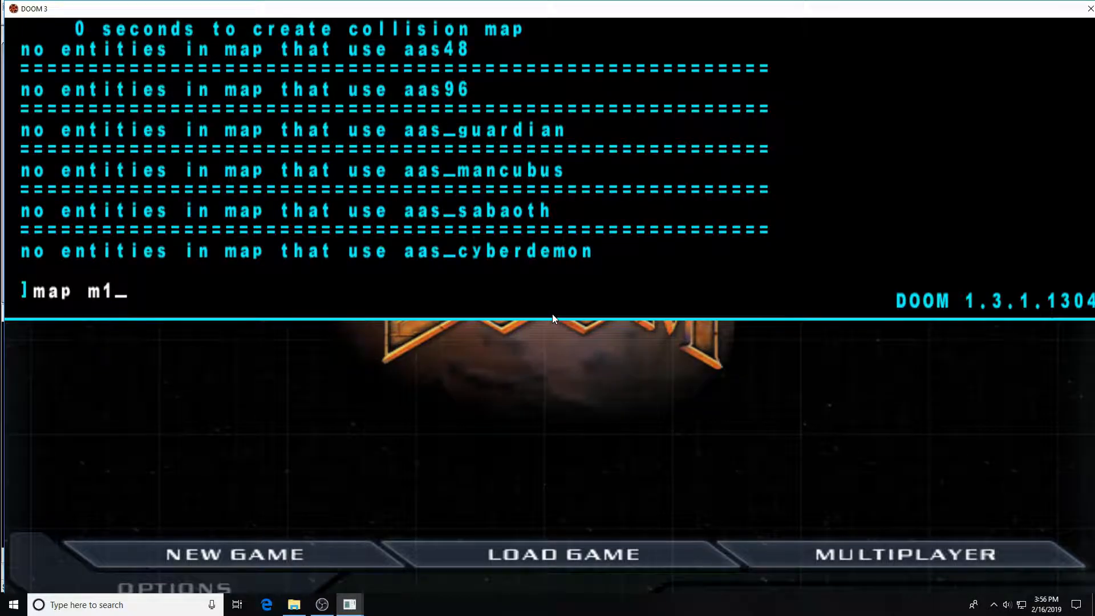
pyautogui.press('Return')
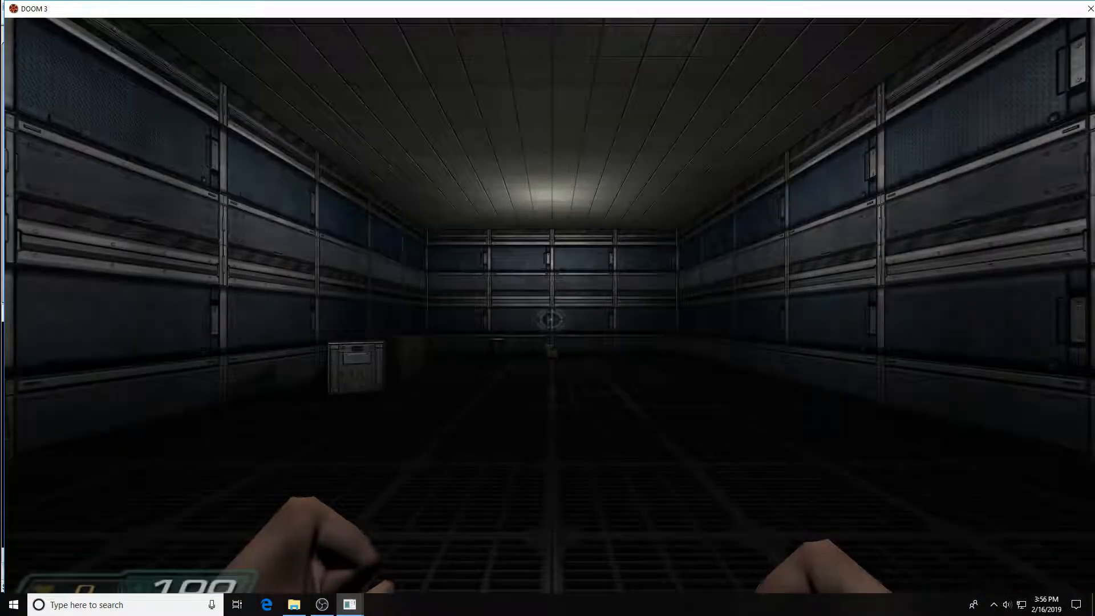
# Step: Walk forward through the trigger and move around the room to test the flying objects, sound and quake
pyautogui.press('w')
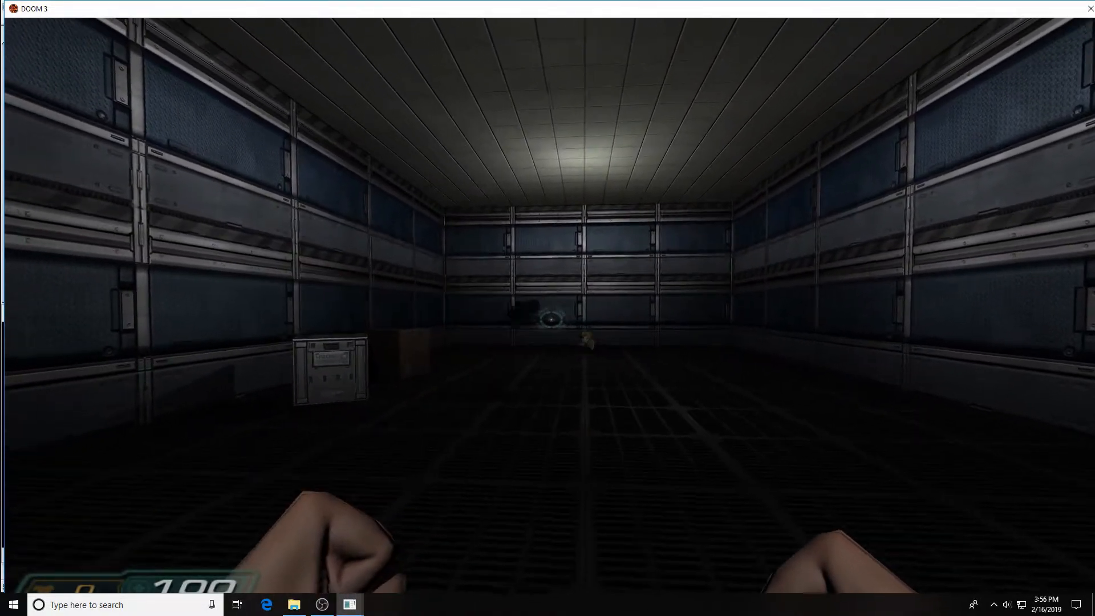
pyautogui.press('s')
pyautogui.press('s')
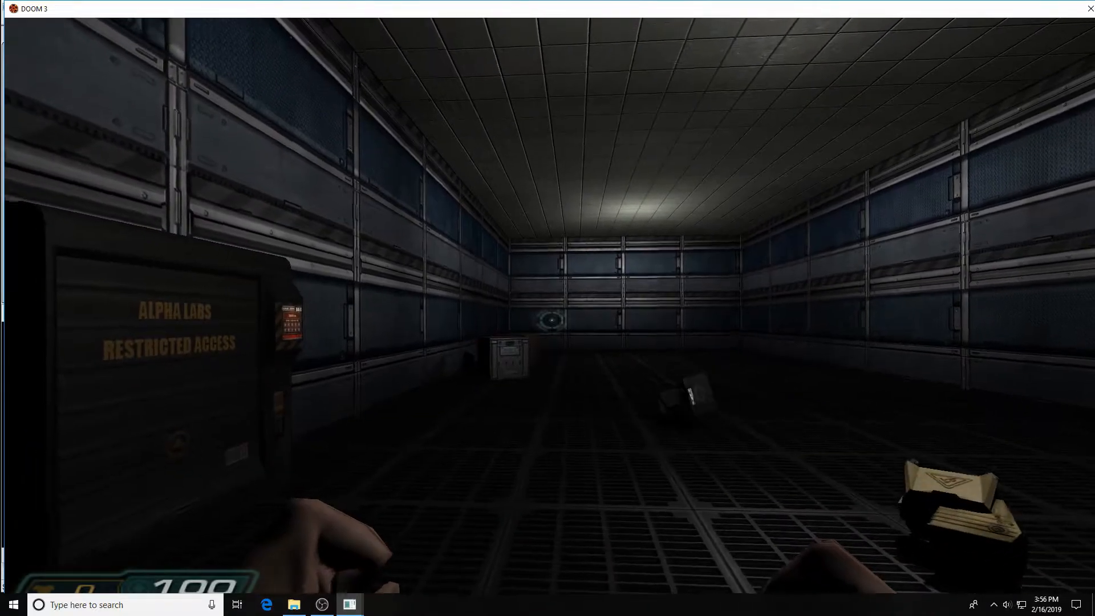
pyautogui.press('w')
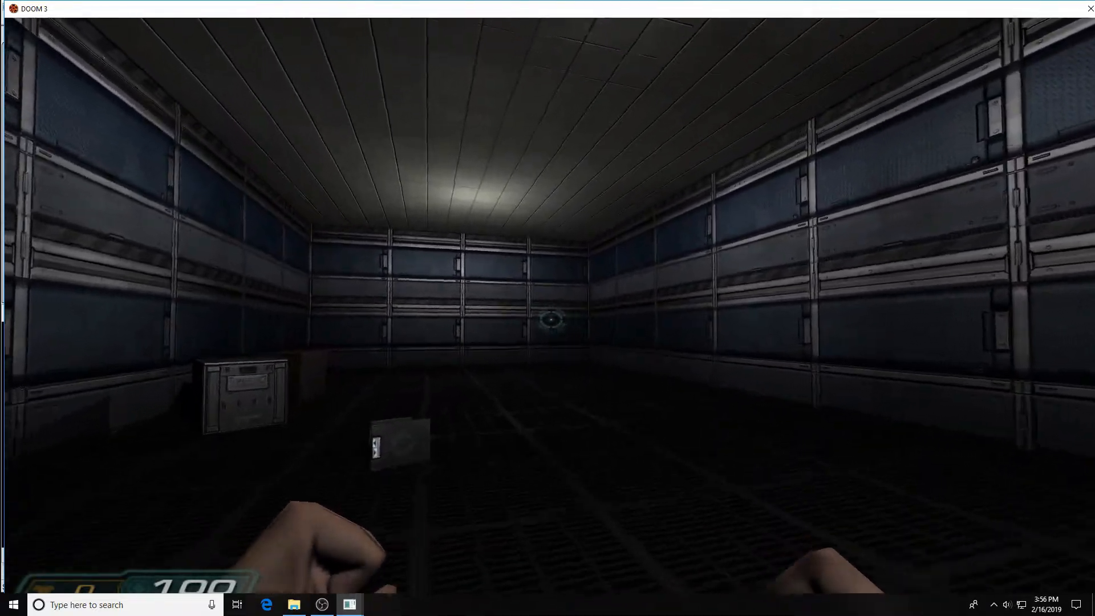
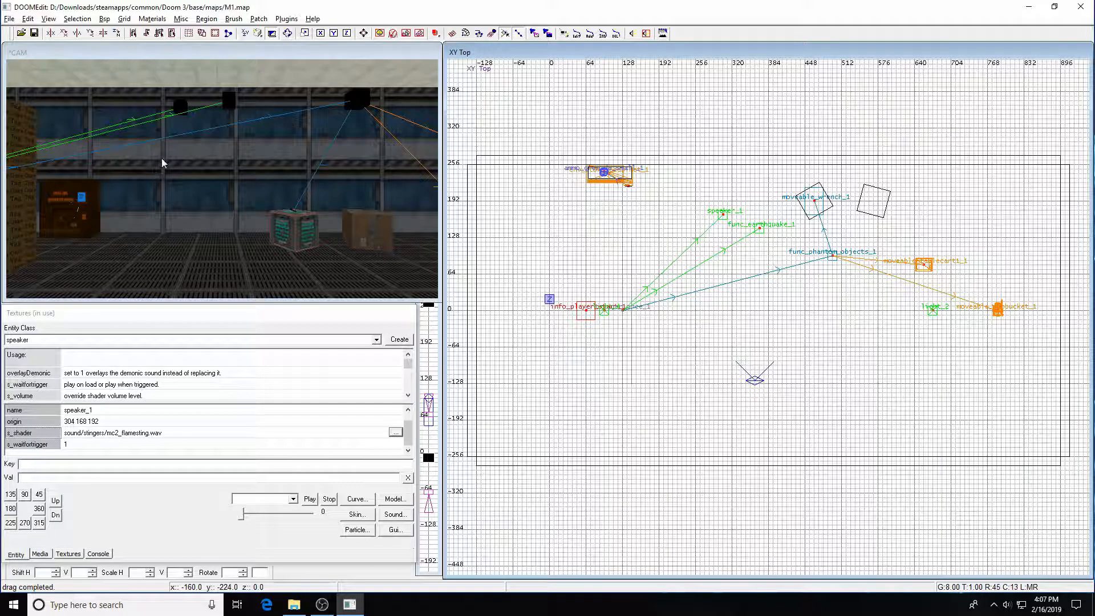
# Step: Browse the stingers wave files in the sound browser for the selected speaker, and close it without changing the sound
pyautogui.keyDown('shift'); pyautogui.click(180, 109); pyautogui.keyUp('shift')
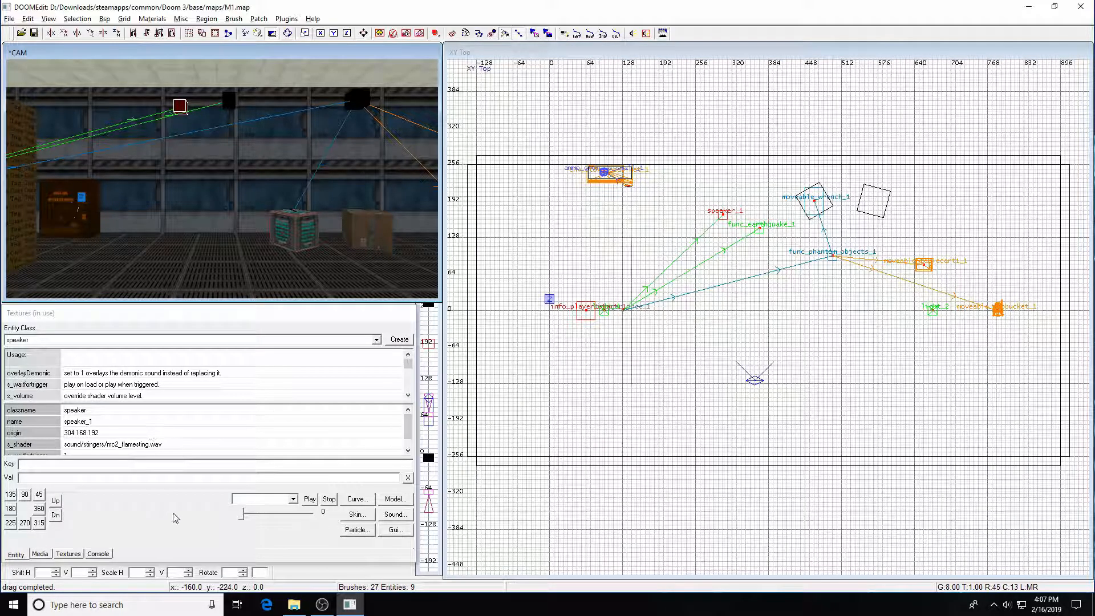
pyautogui.click(31, 464)
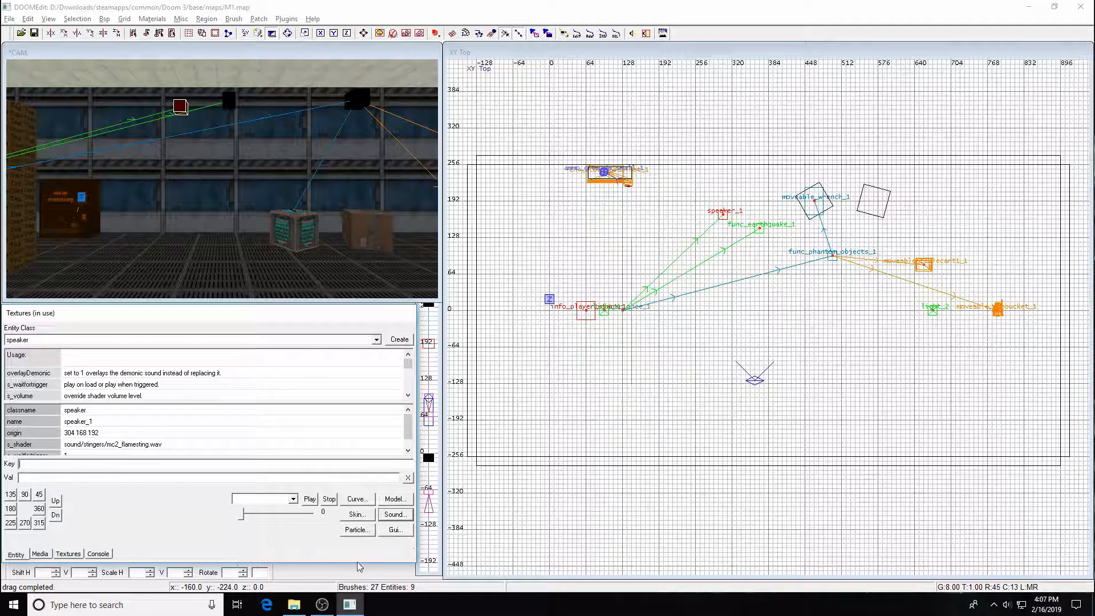
pyautogui.click(393, 517)
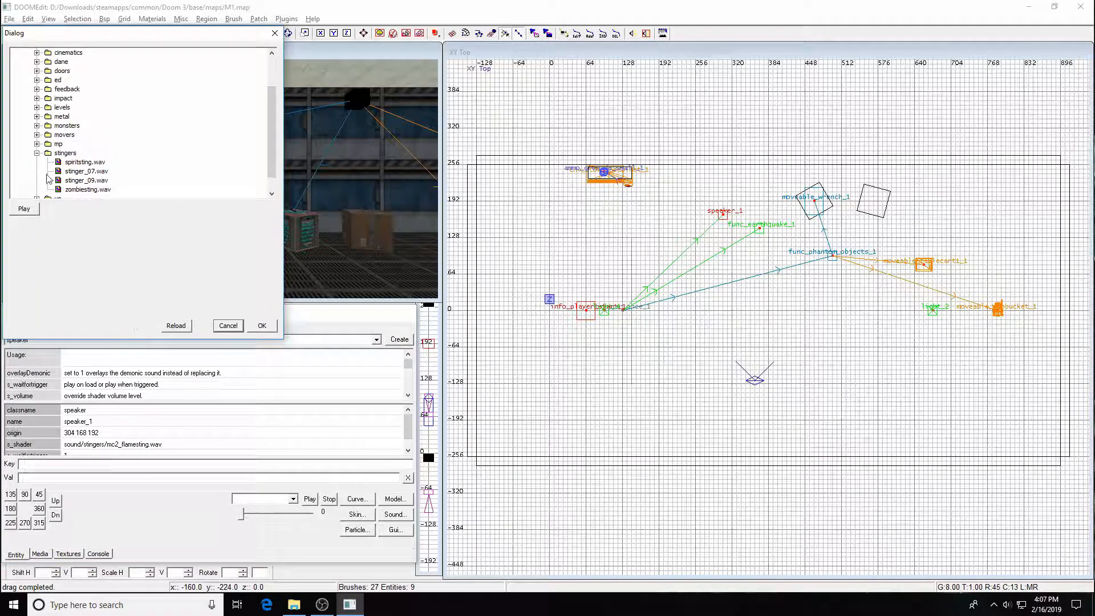
pyautogui.click(37, 154)
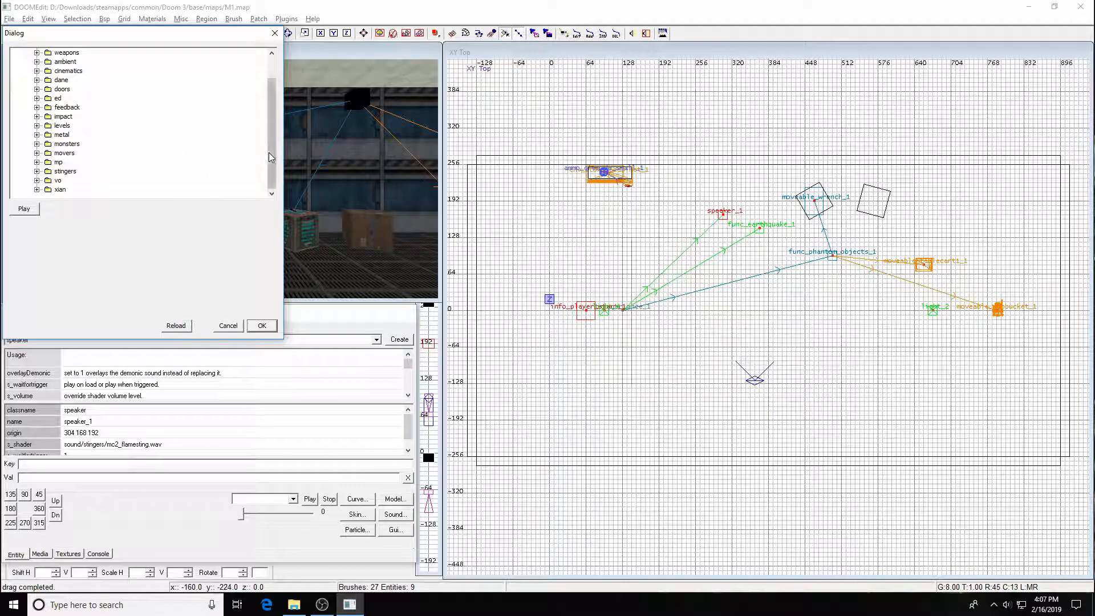
pyautogui.moveTo(268, 153); pyautogui.dragTo(264, 84)
pyautogui.click(15, 62)
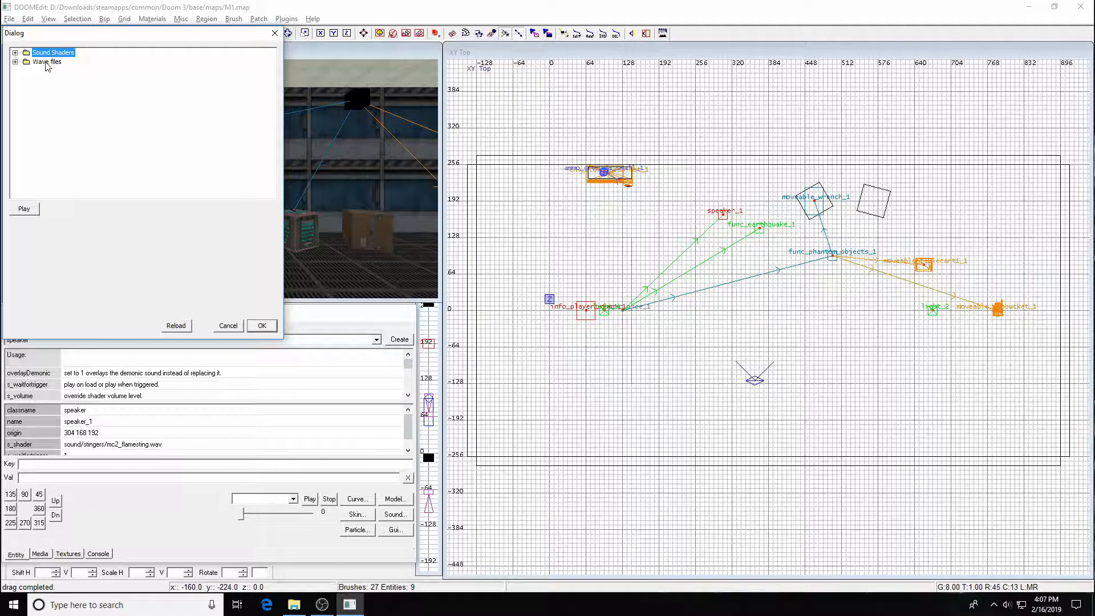
pyautogui.click(15, 62)
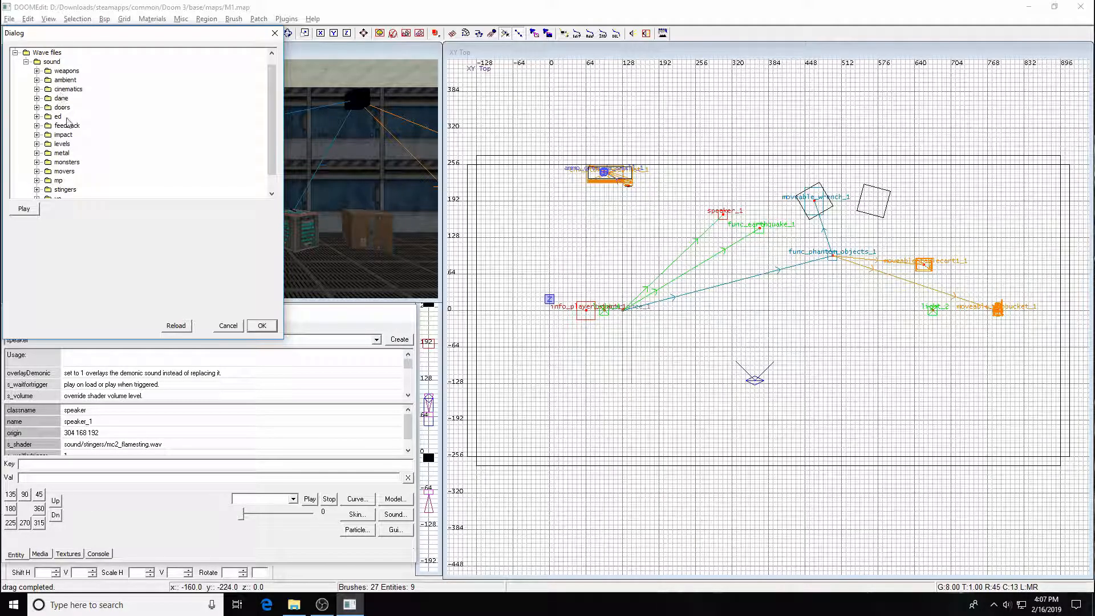
pyautogui.scroll(-1, 38, 172)
pyautogui.click(37, 172)
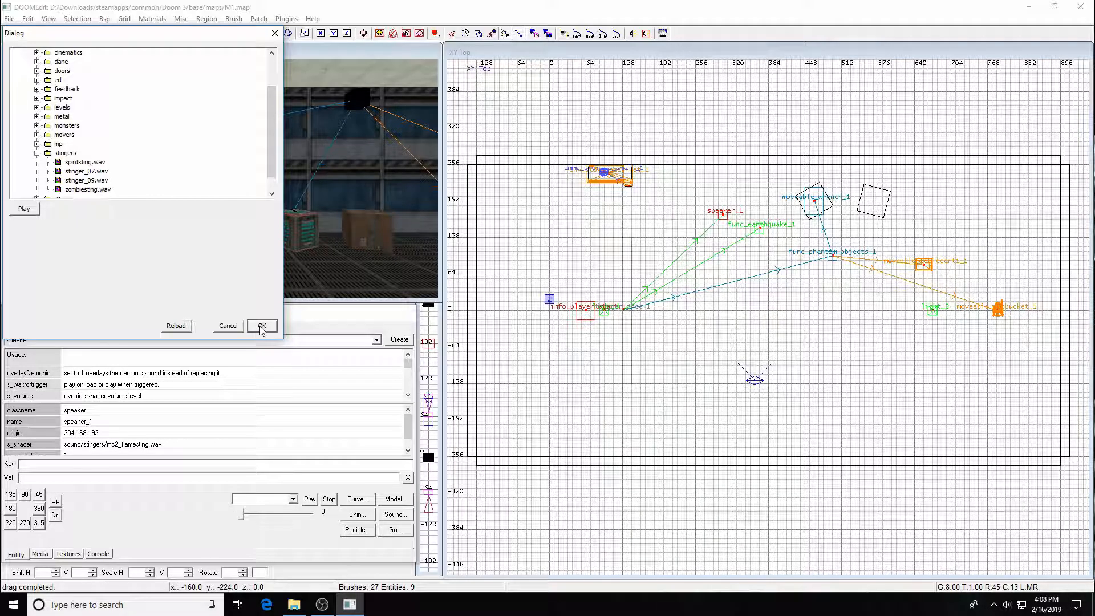
pyautogui.click(274, 36)
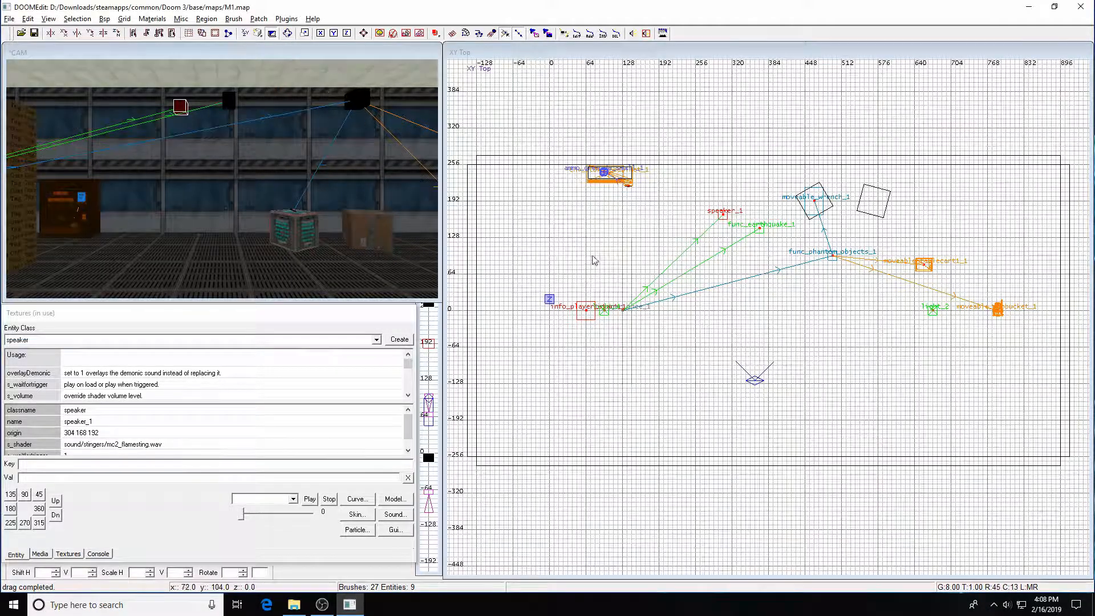
# Step: Add a light entity and position it near the middle of the room, at about X 376, Y 16
pyautogui.moveTo(814, 303)
pyautogui.mouseDown(button='right')
pyautogui.moveTo(835, 309)
pyautogui.moveTo(814, 290)
pyautogui.mouseUp(button='right')
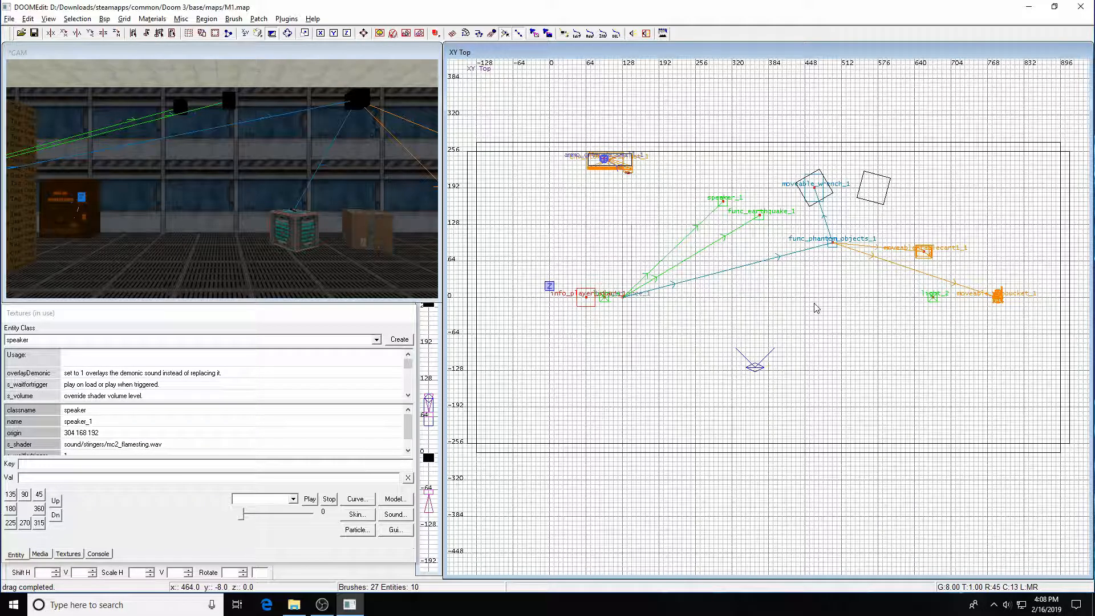
pyautogui.rightClick(772, 289)
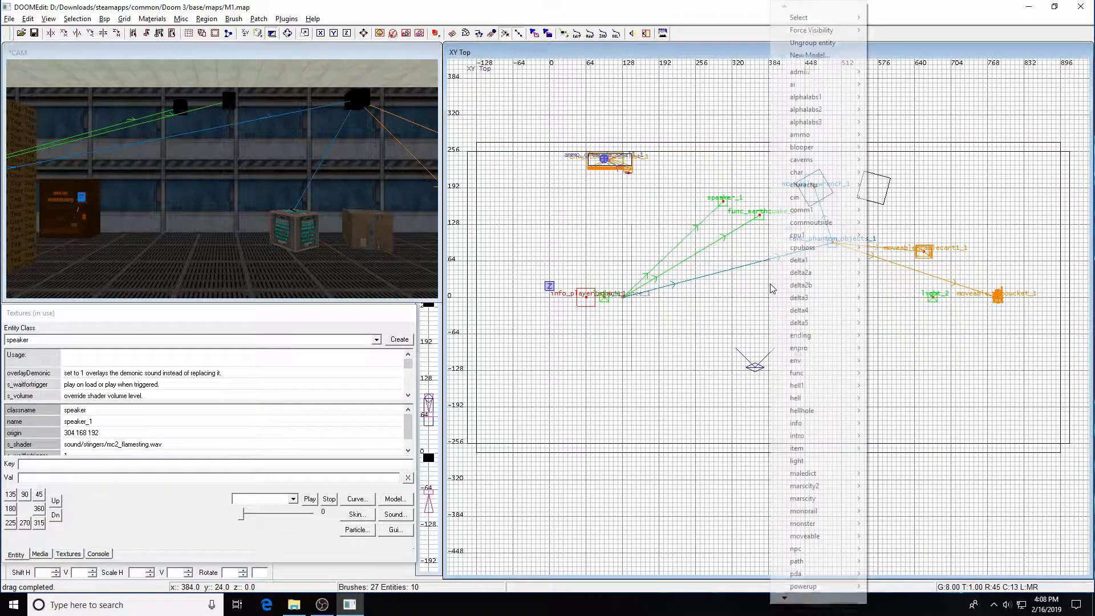
pyautogui.moveTo(791, 293)
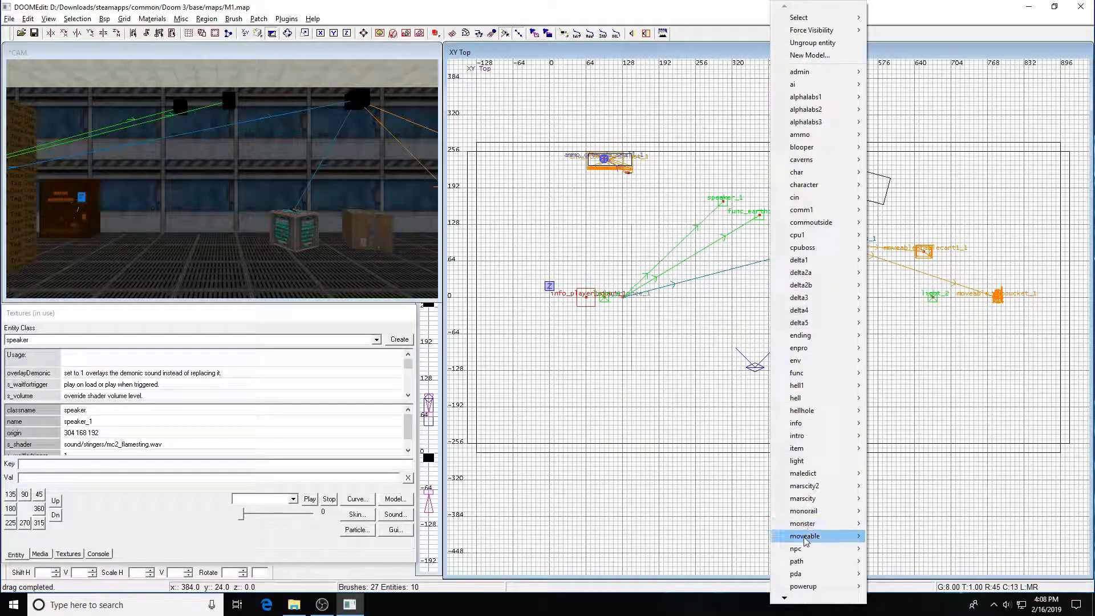
pyautogui.moveTo(797, 524)
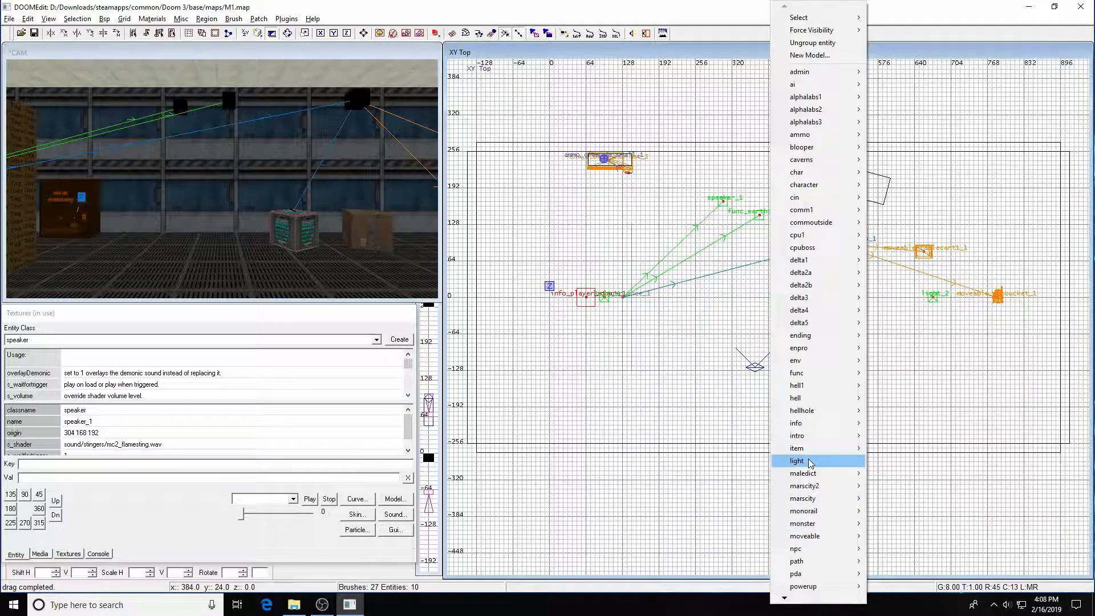
pyautogui.click(797, 460)
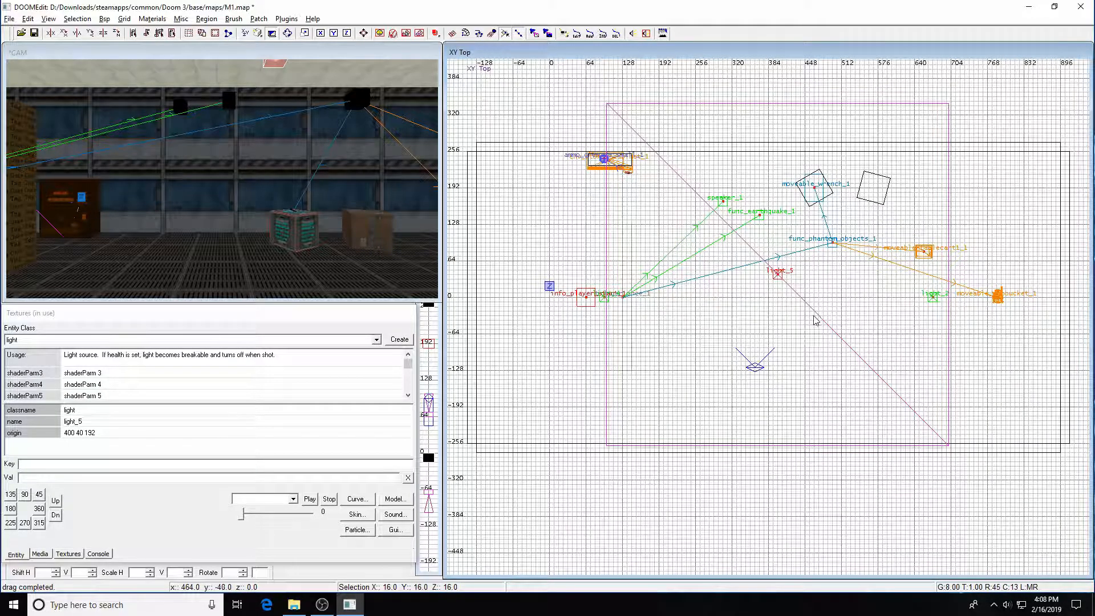
pyautogui.moveTo(776, 277); pyautogui.dragTo(776, 291)
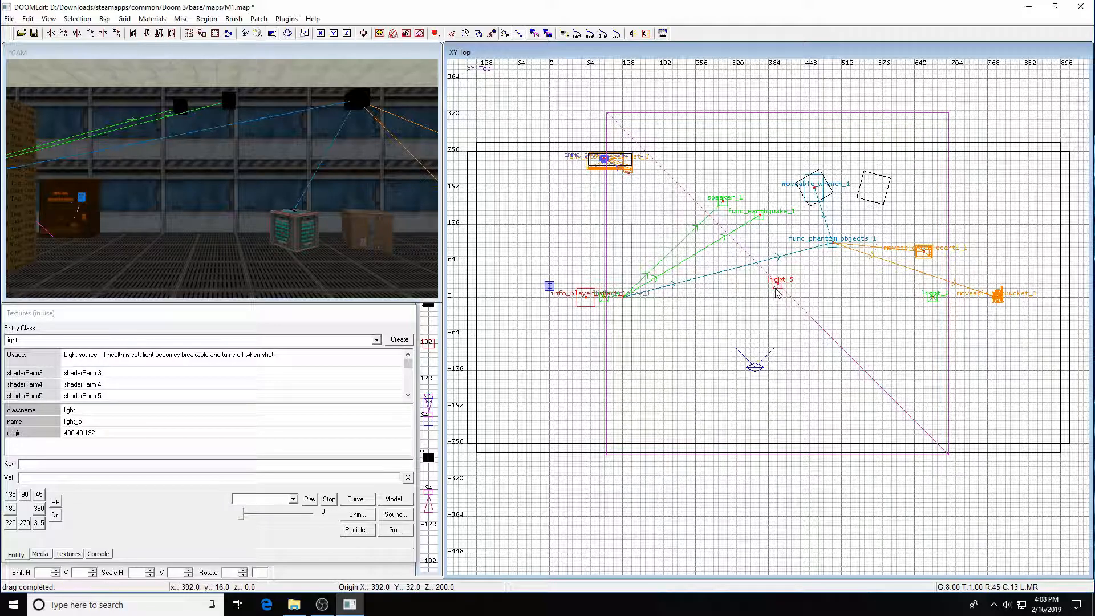
pyautogui.hotkey('ctrl', 'Tab')
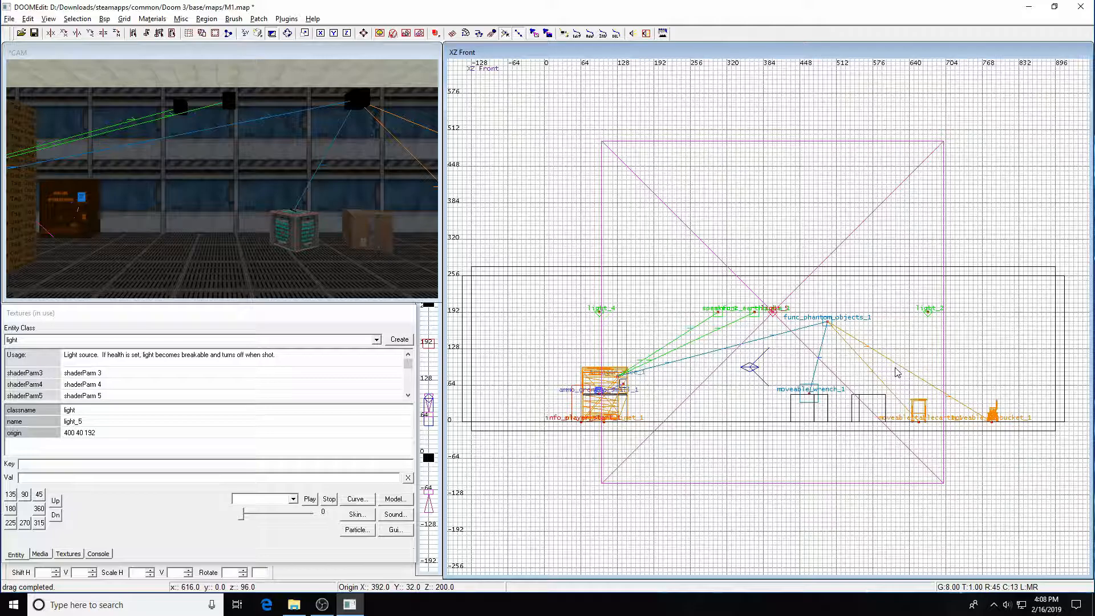
pyautogui.hotkey('ctrl', 'Tab')
pyautogui.hotkey('ctrl', 'Tab')
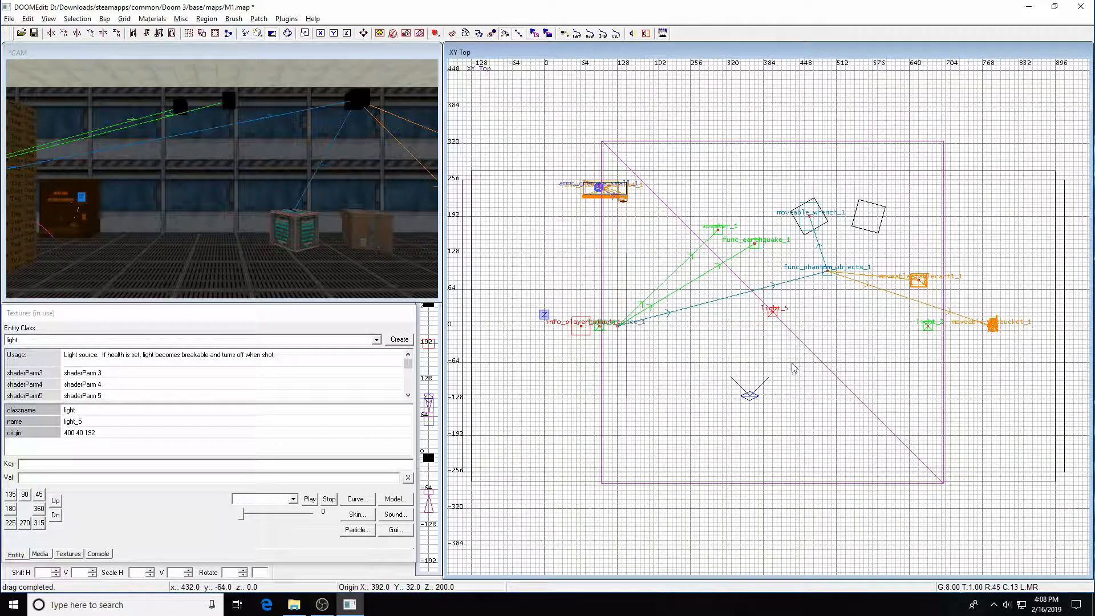
# Step: Turn off the new light's equilateral radius and set its radius to X 600, Y 400, Z 200
pyautogui.hotkey('ctrl', 'Tab')
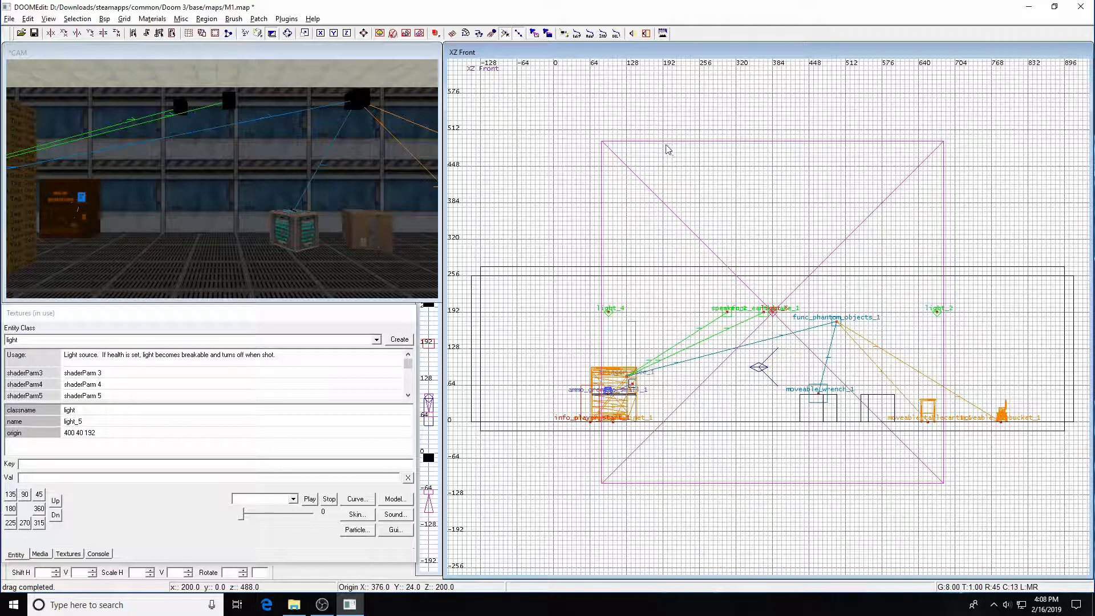
pyautogui.press('j')
pyautogui.moveTo(168, 43); pyautogui.dragTo(328, 207)
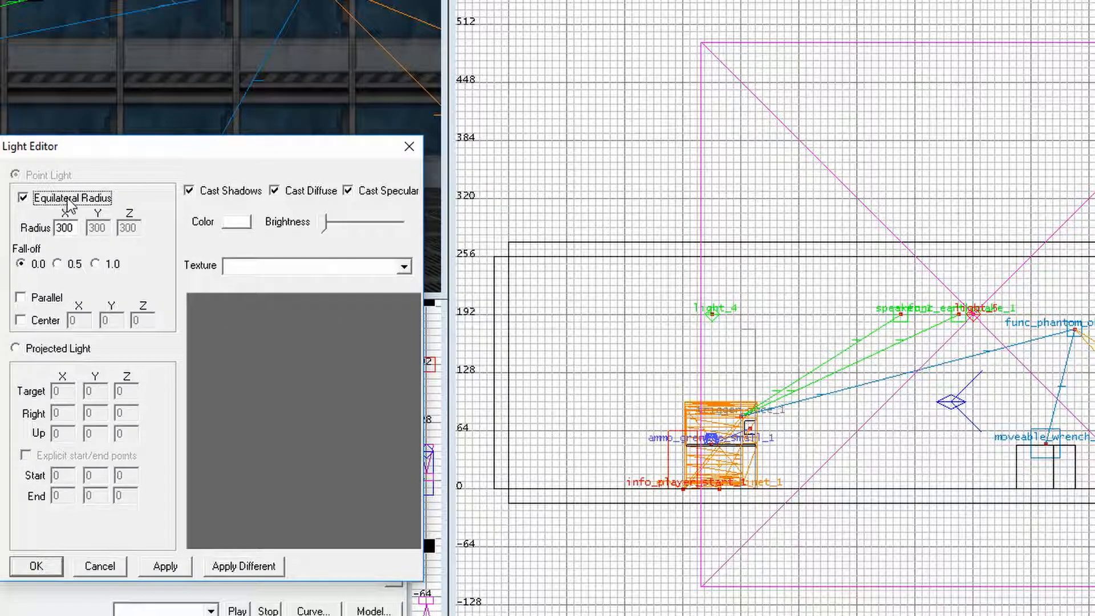
pyautogui.click(24, 199)
pyautogui.doubleClick(69, 230)
pyautogui.write('60')
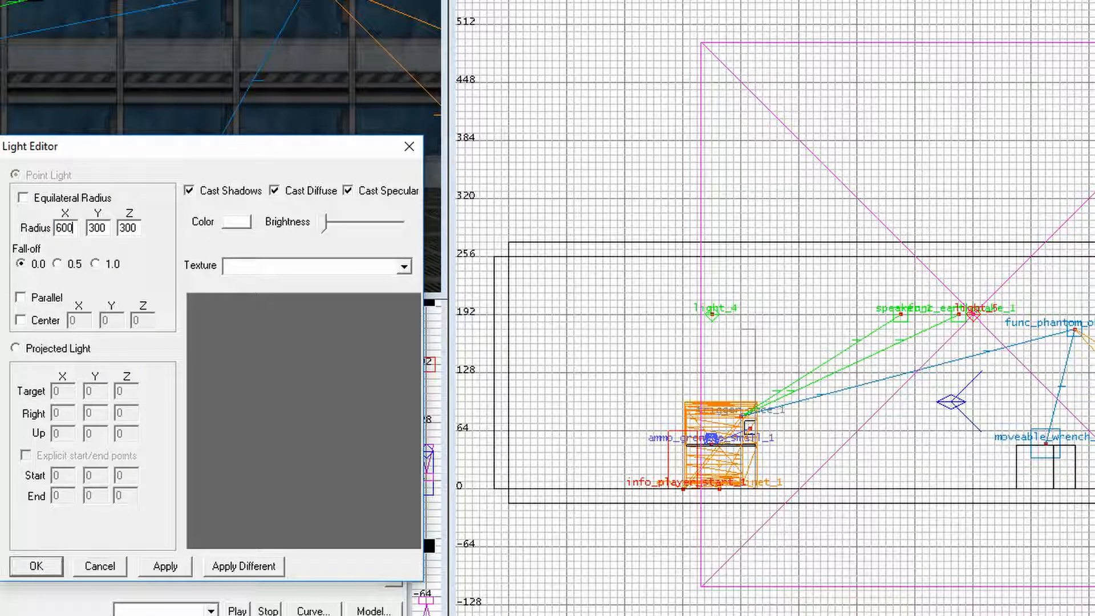
pyautogui.press('Tab')
pyautogui.write('40')
pyautogui.doubleClick(129, 228)
pyautogui.write('200')
pyautogui.press('Return')
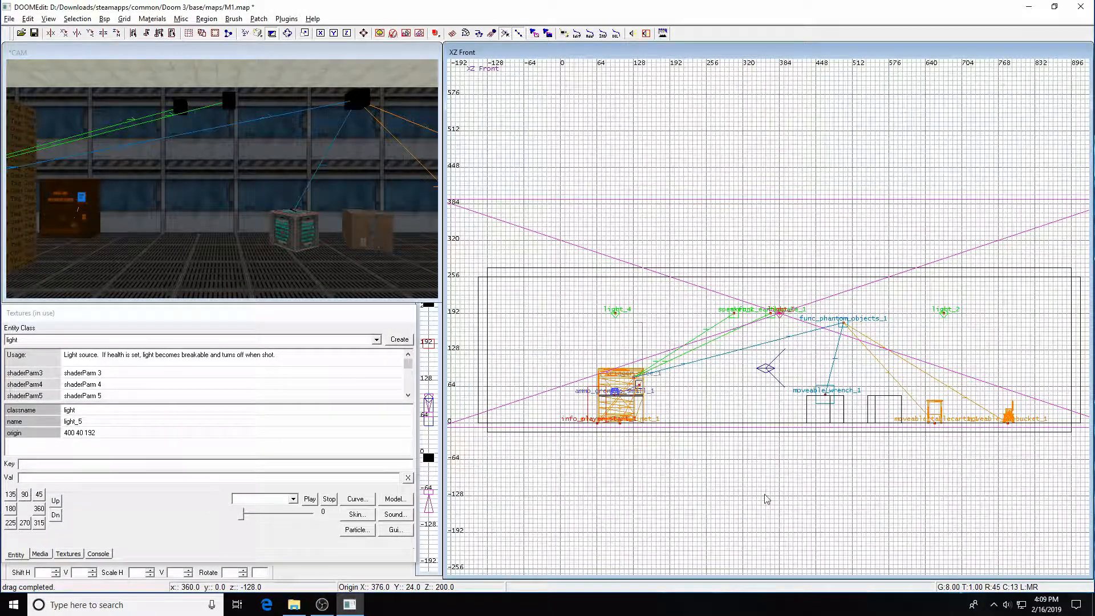
# Step: Check the light's extents from the side and top, lower the light to Z 152, and deselect it
pyautogui.hotkey('ctrl', 'Tab')
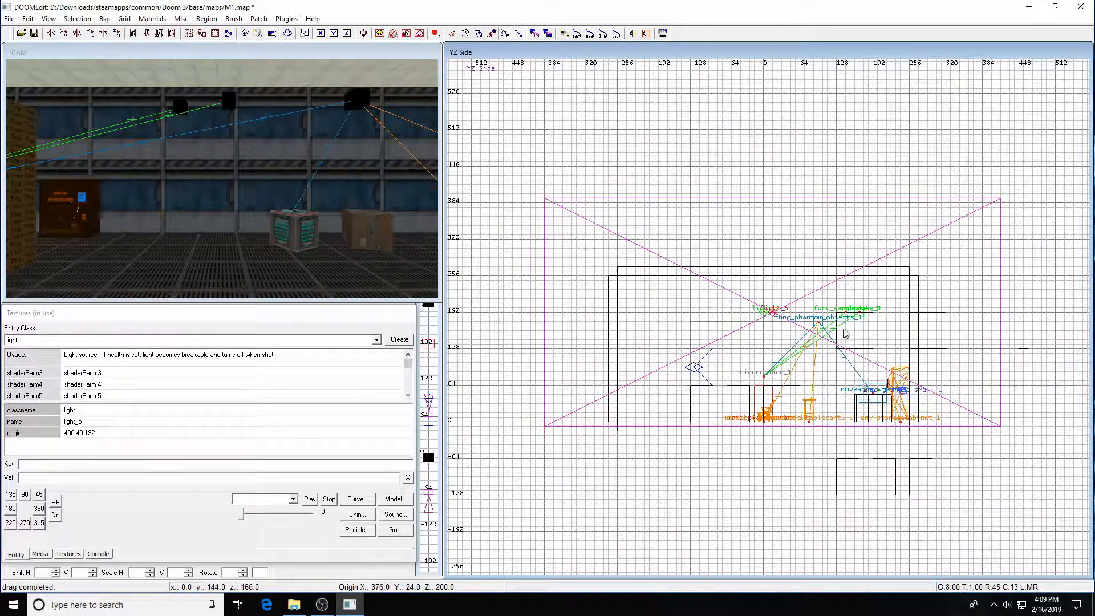
pyautogui.hotkey('ctrl', 'Tab')
pyautogui.scroll(-2, 819, 383)
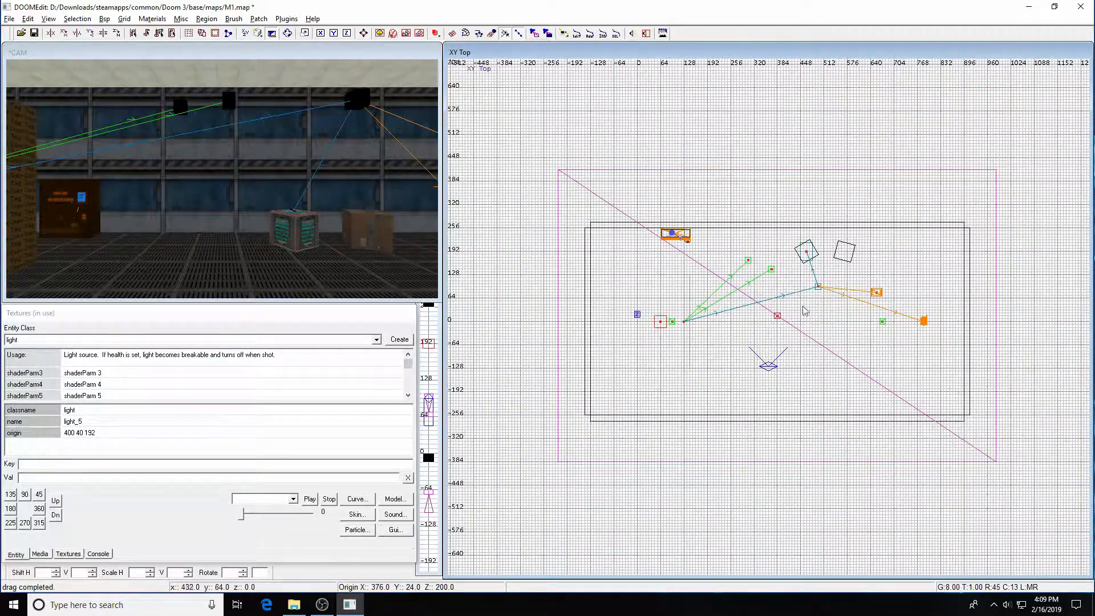
pyautogui.hotkey('ctrl', 'Tab')
pyautogui.moveTo(771, 314); pyautogui.dragTo(769, 330)
pyautogui.press('Escape')
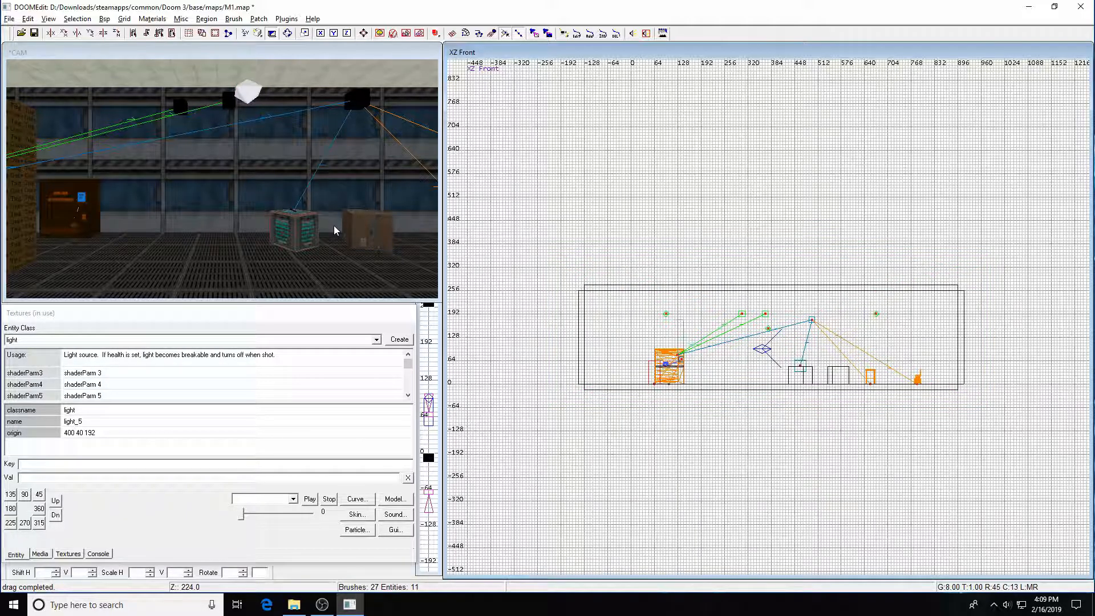
# Step: Preview the room's lighting in the realtime render while turning the camera around, and return to the normal camera view
pyautogui.press('F3')
pyautogui.press('F4')
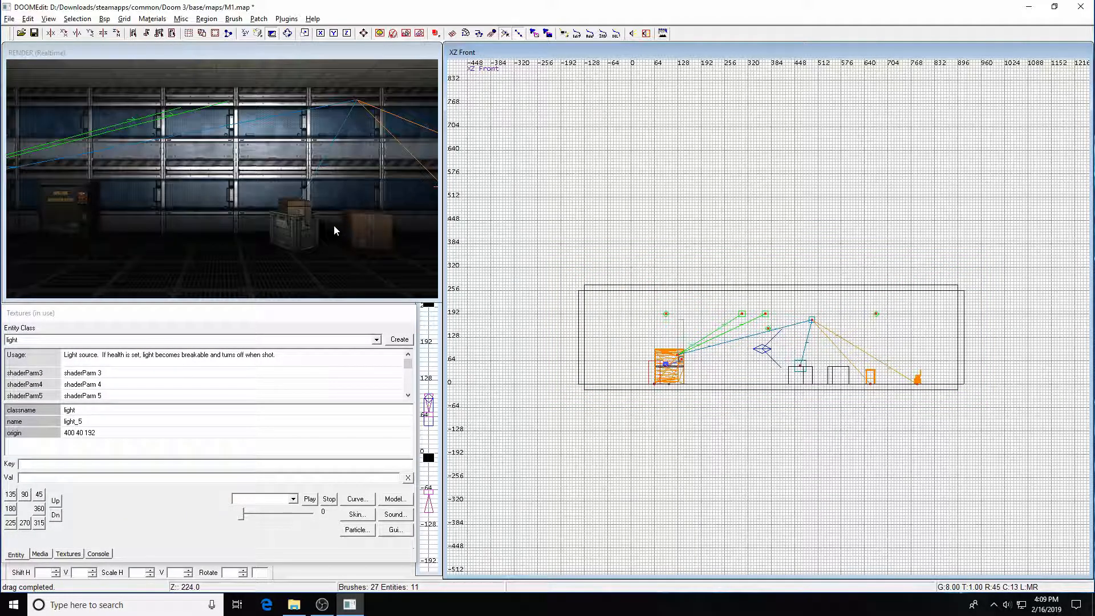
pyautogui.press('Right')
pyautogui.press('Right')
pyautogui.press('Right')
pyautogui.press('Right')
pyautogui.press('Right')
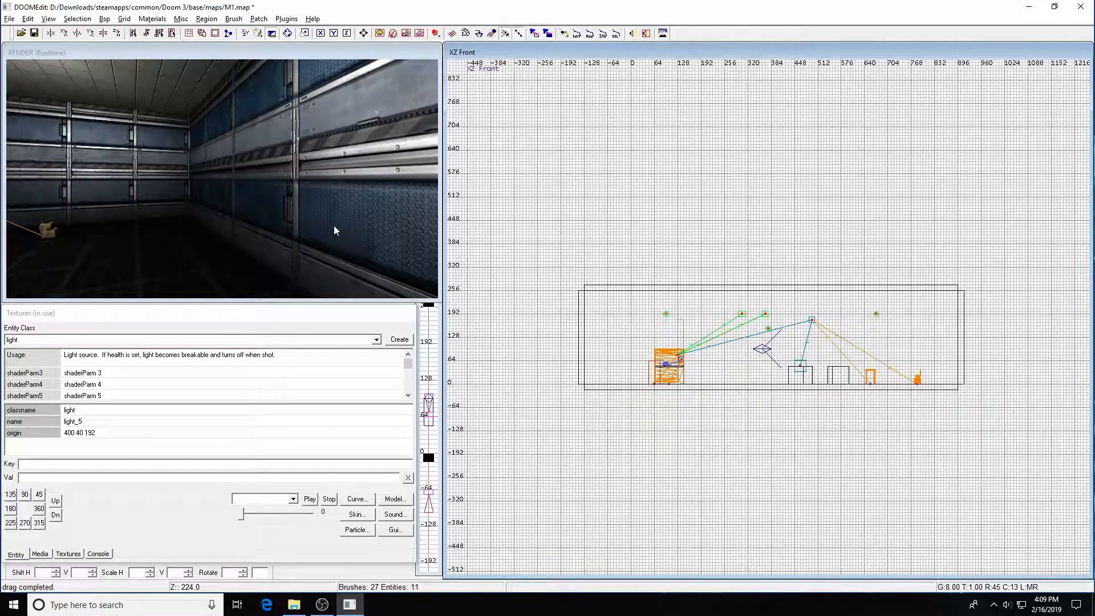
pyautogui.press('Left')
pyautogui.press('Left')
pyautogui.press('Left')
pyautogui.press('Left')
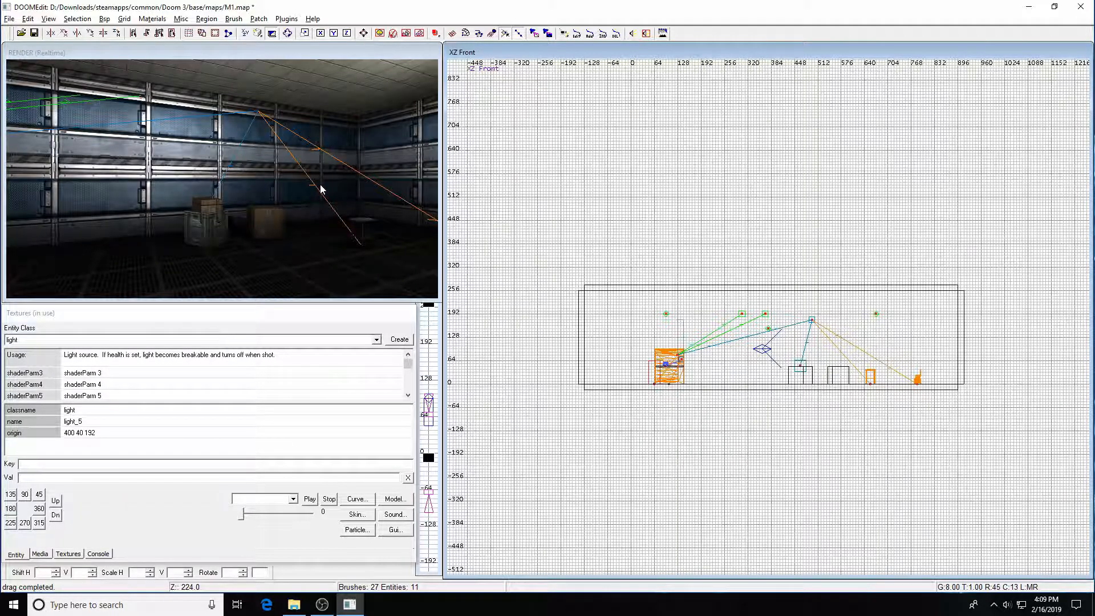
pyautogui.press('F3')
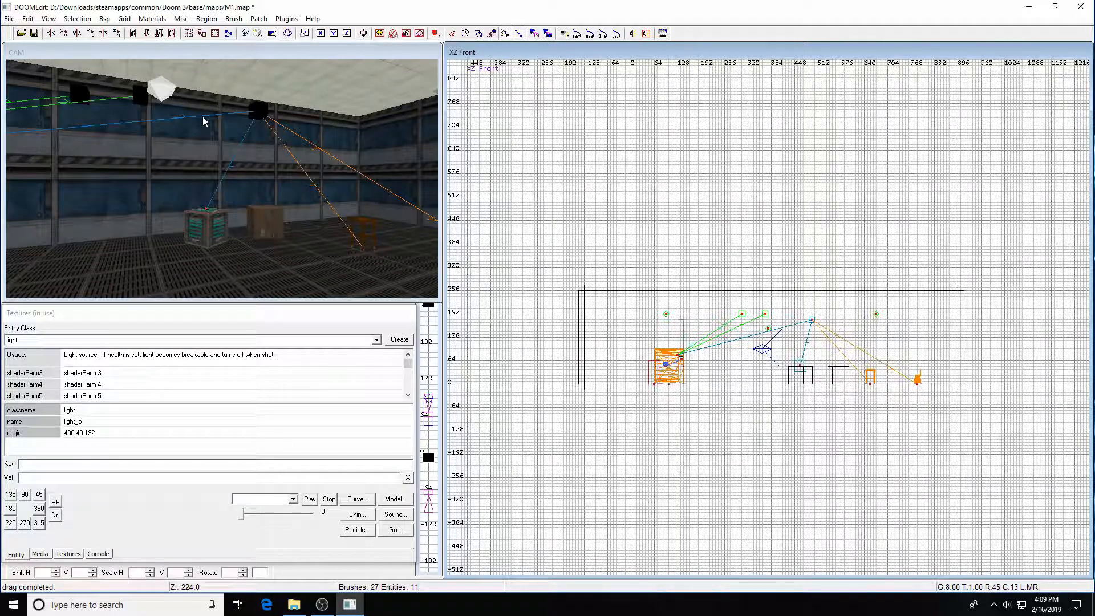
# Step: Set the new light's colour to red (255, 6, 18), apply it, and preview the red lighting in the realtime render
pyautogui.keyDown('shift'); pyautogui.click(163, 94); pyautogui.keyUp('shift')
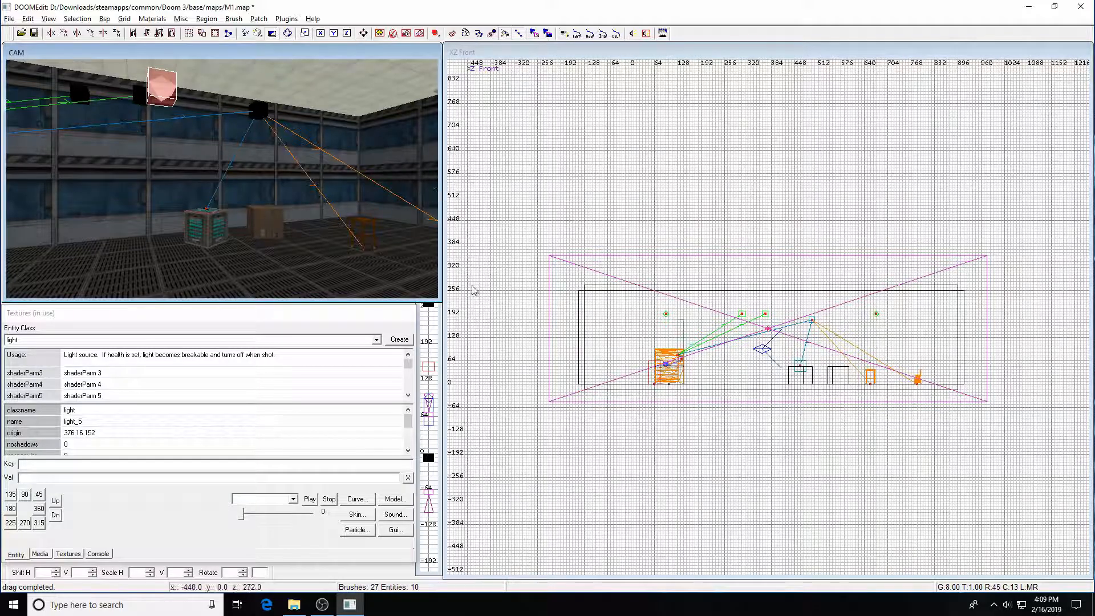
pyautogui.press('j')
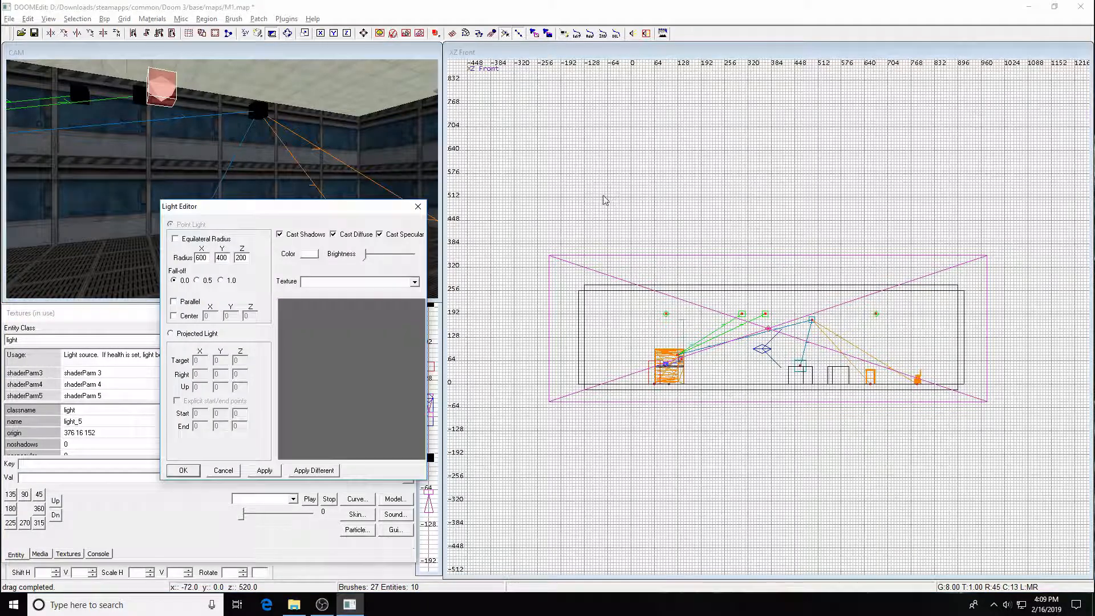
pyautogui.click(310, 254)
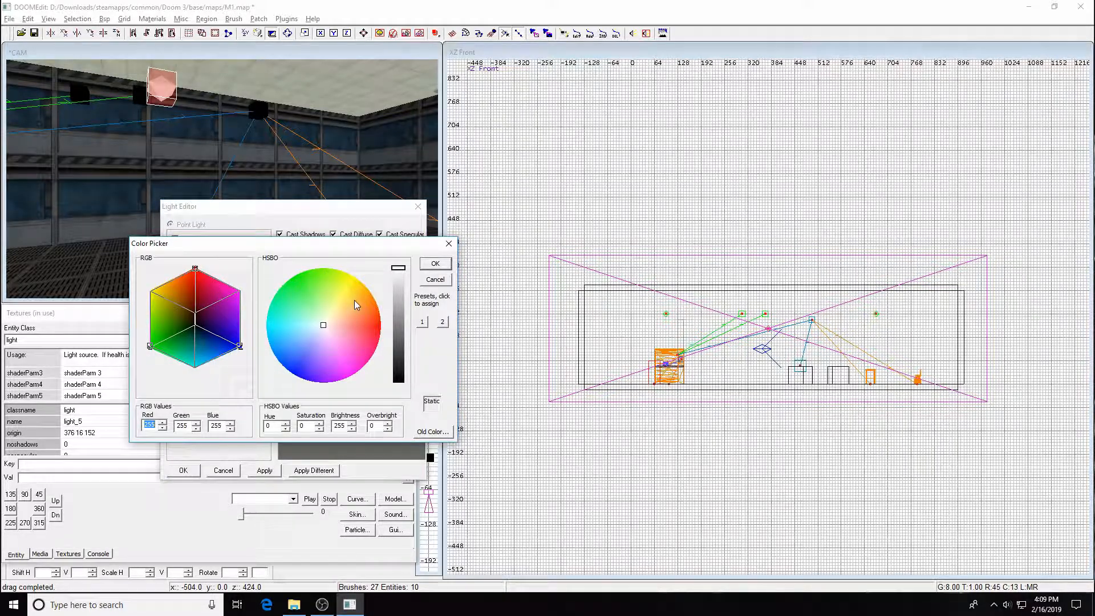
pyautogui.click(378, 328)
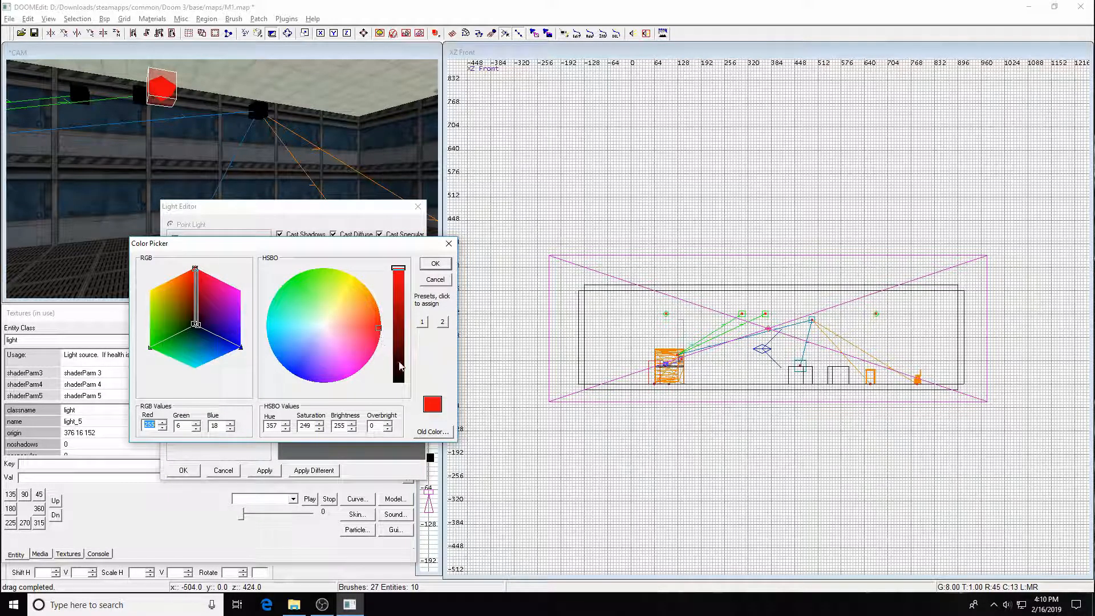
pyautogui.click(436, 263)
pyautogui.click(260, 471)
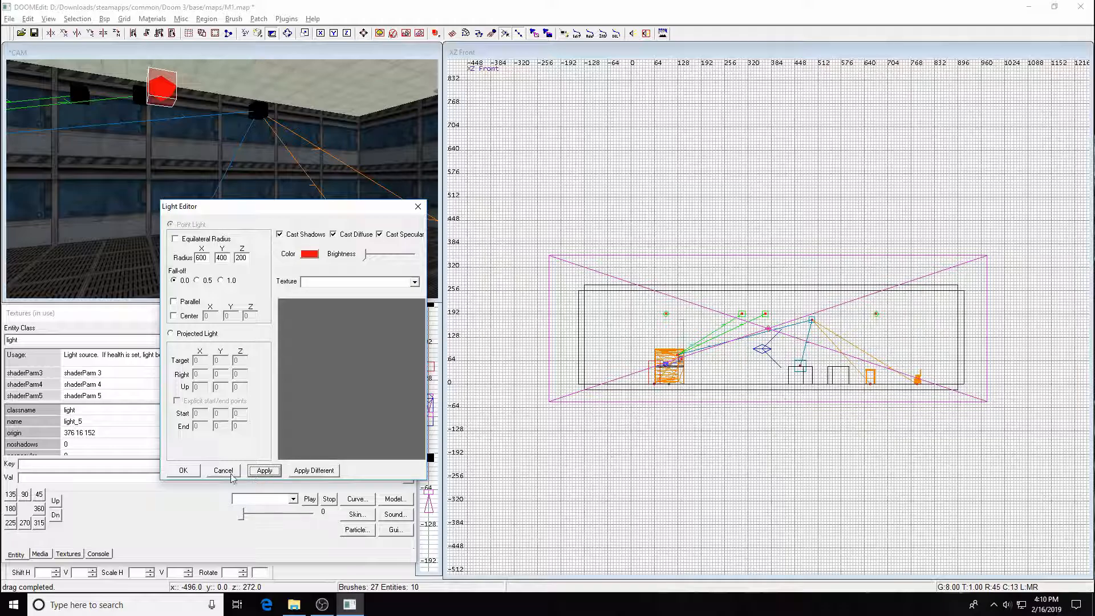
pyautogui.click(188, 471)
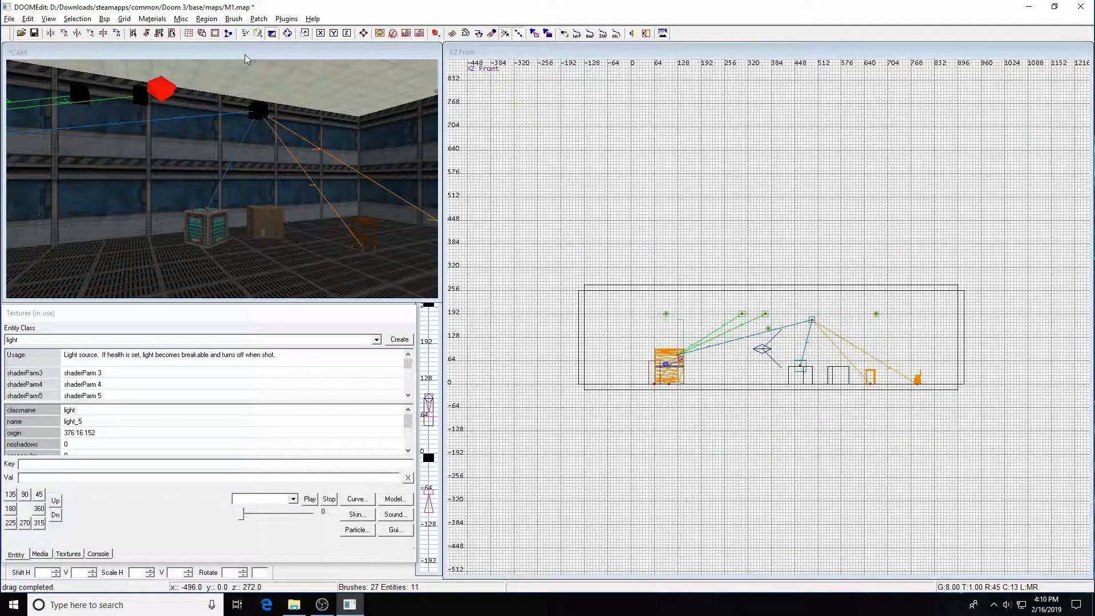
pyautogui.press('F3')
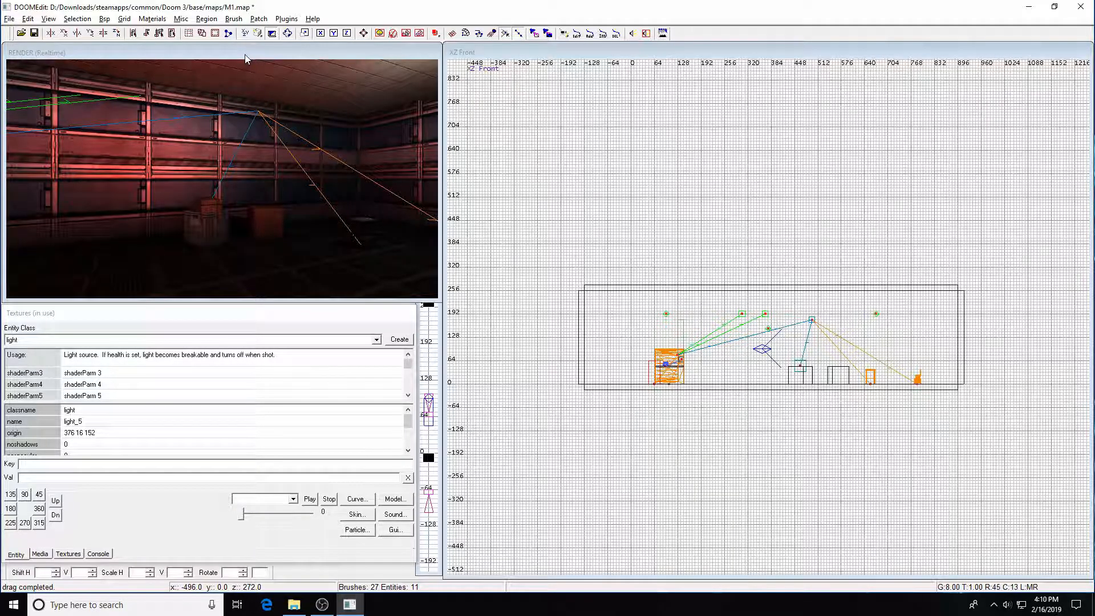
pyautogui.press('F3')
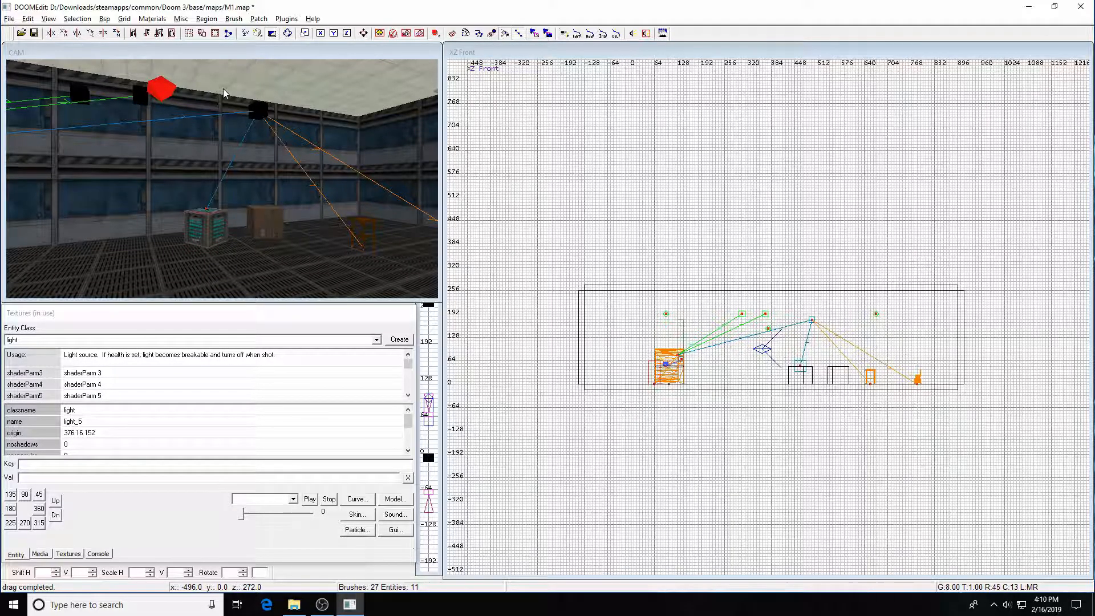
# Step: Browse the light textures for the red light, apply lights/biground1_strobe, and deselect the light
pyautogui.keyDown('shift'); pyautogui.click(163, 94); pyautogui.keyUp('shift')
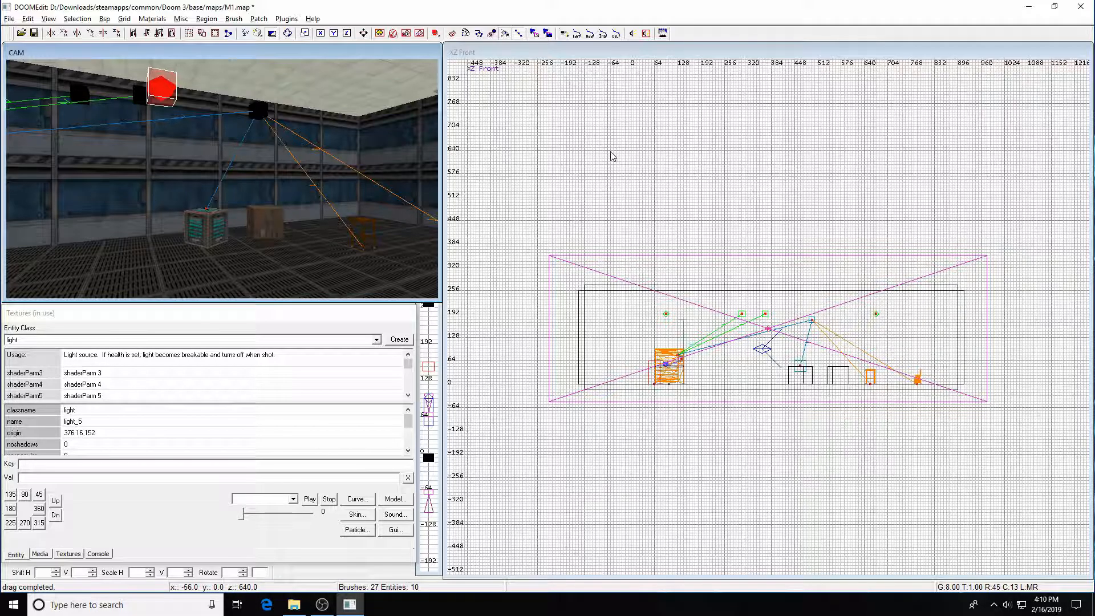
pyautogui.press('j')
pyautogui.moveTo(272, 210); pyautogui.dragTo(544, 103)
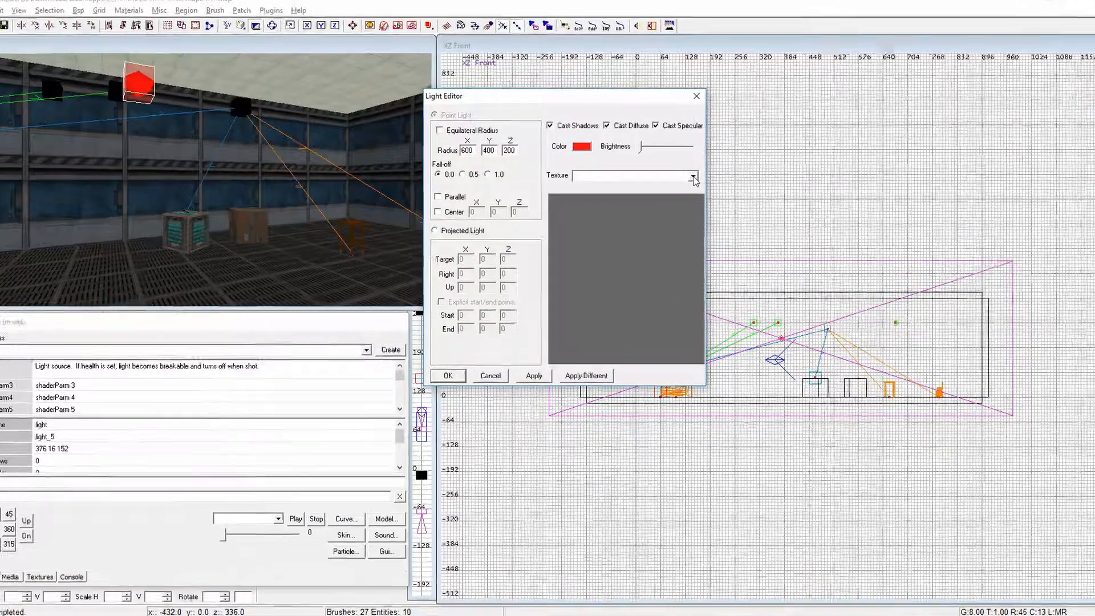
pyautogui.click(684, 175)
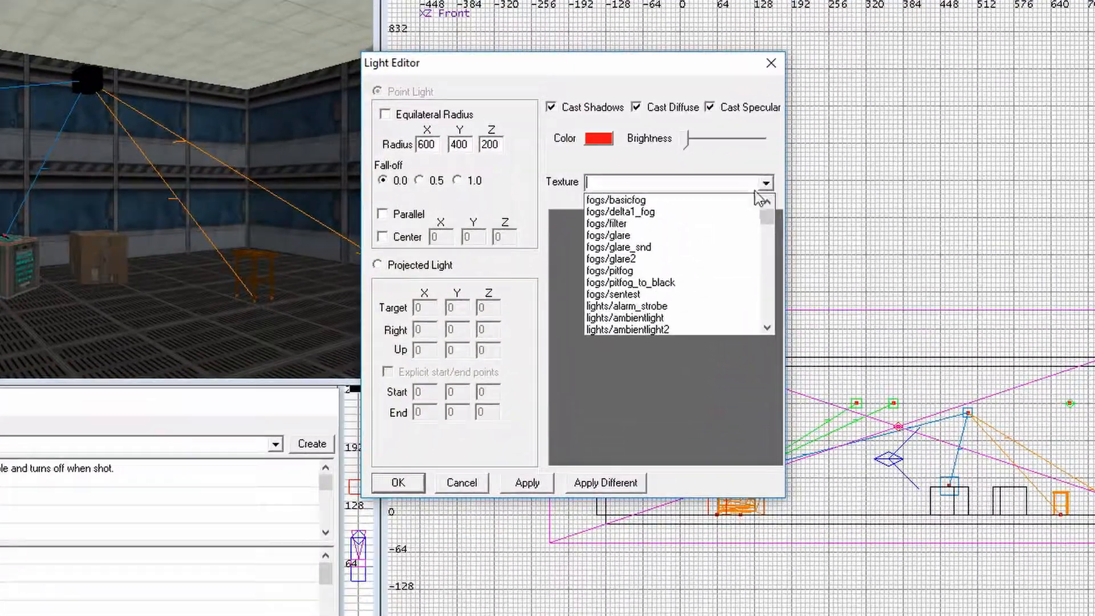
pyautogui.click(631, 200)
pyautogui.press('Down')
pyautogui.press('Down')
pyautogui.press('Down')
pyautogui.press('Down')
pyautogui.press('Down')
pyautogui.press('Down')
pyautogui.press('Down')
pyautogui.press('Down')
pyautogui.press('Down')
pyautogui.press('Down')
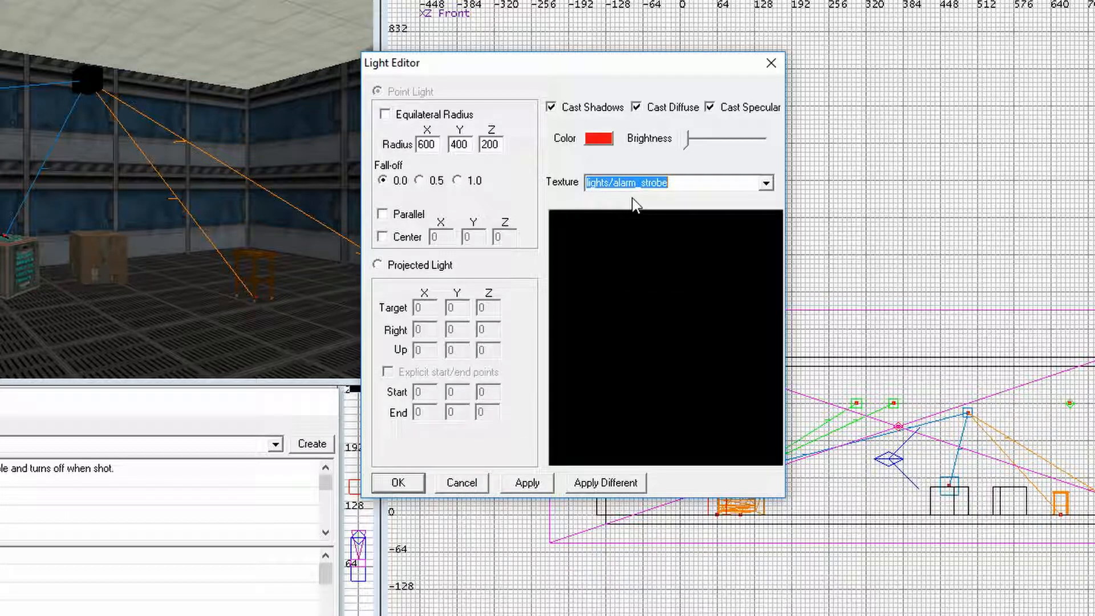
pyautogui.press('Up')
pyautogui.press('Down')
pyautogui.press('Down')
pyautogui.press('Down')
pyautogui.press('Down')
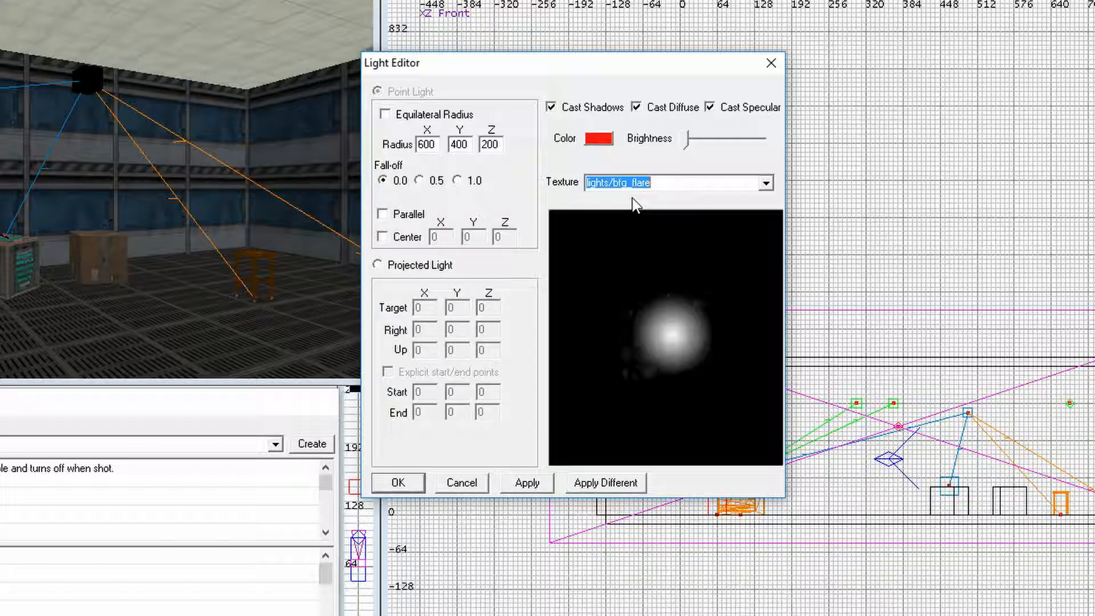
pyautogui.press('Down')
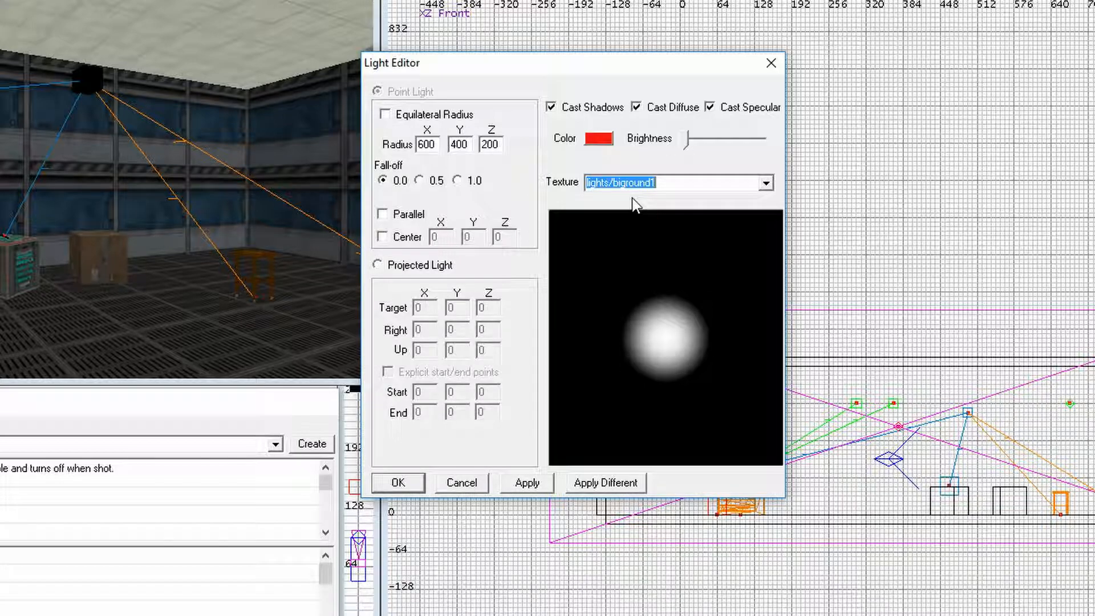
pyautogui.press('Down')
pyautogui.press('Down')
pyautogui.press('Down')
pyautogui.press('Down')
pyautogui.press('Down')
pyautogui.press('Down')
pyautogui.press('Down')
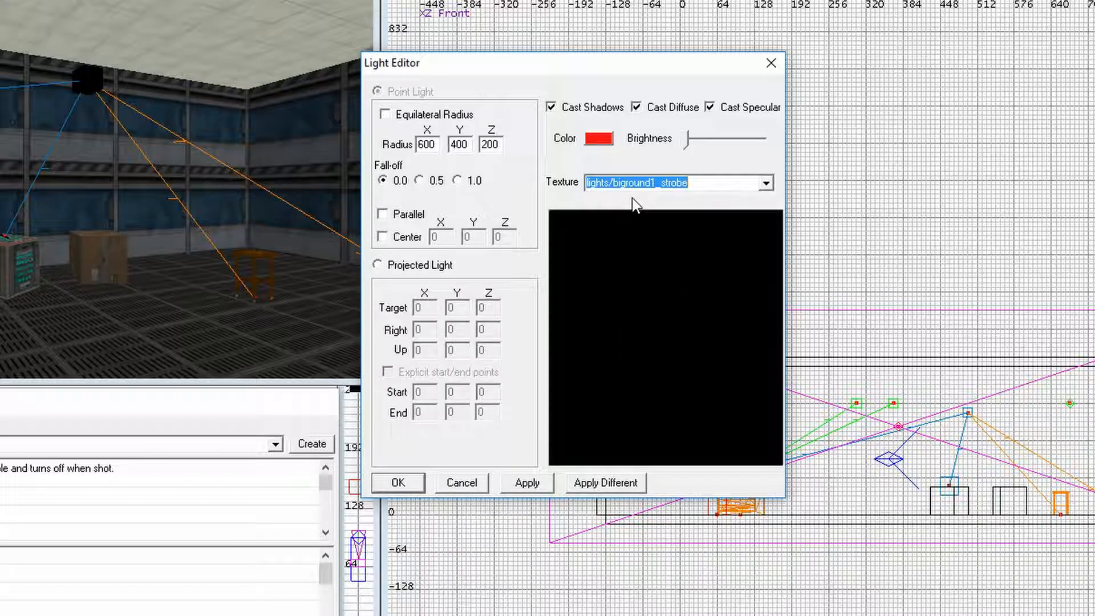
pyautogui.click(524, 483)
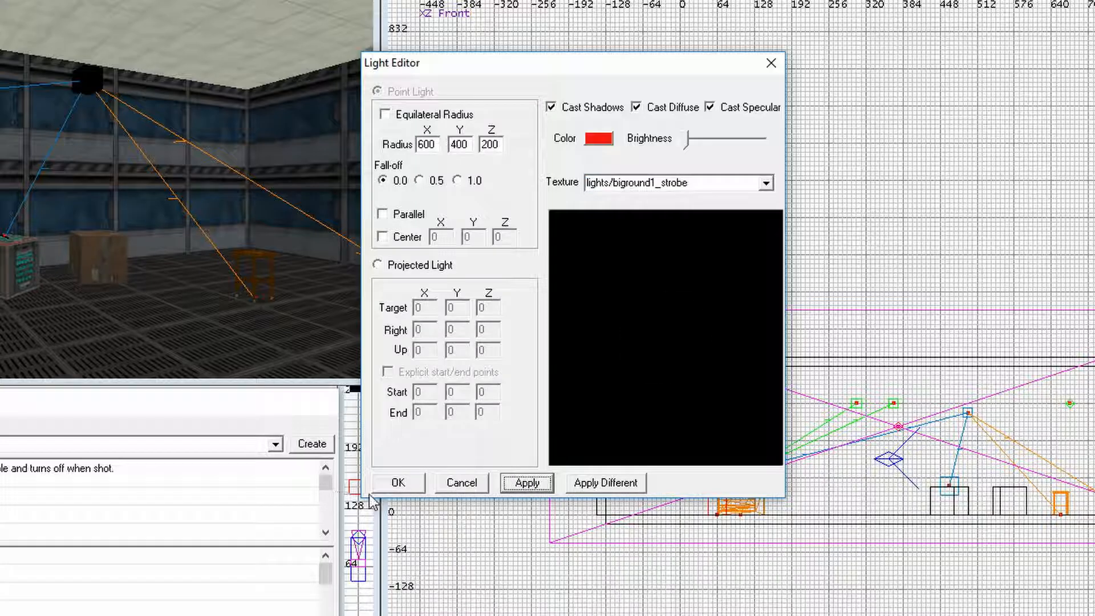
pyautogui.click(399, 482)
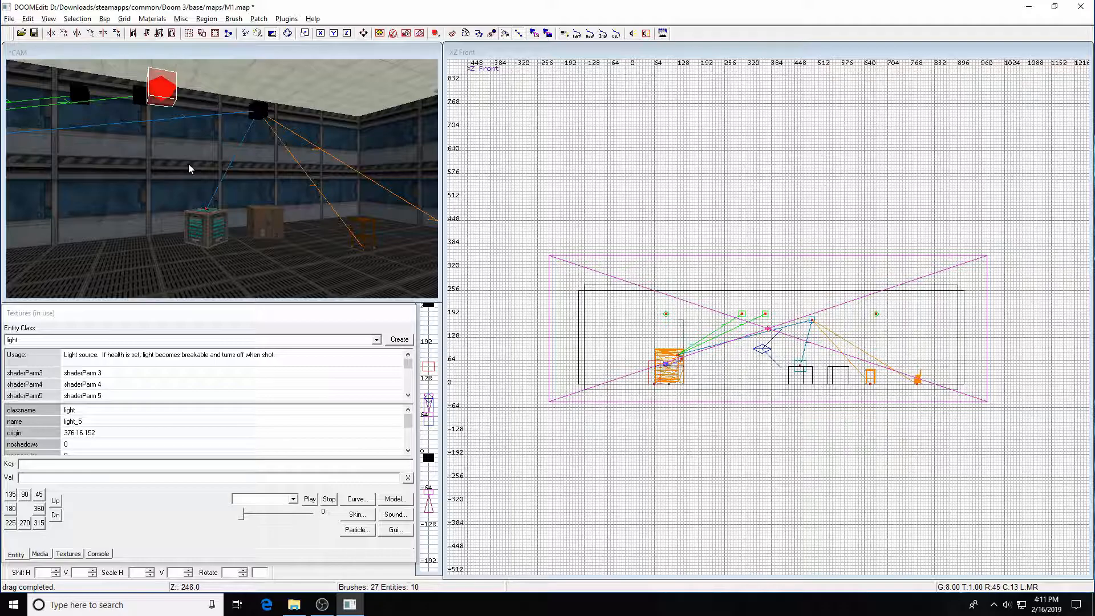
pyautogui.press('Escape')
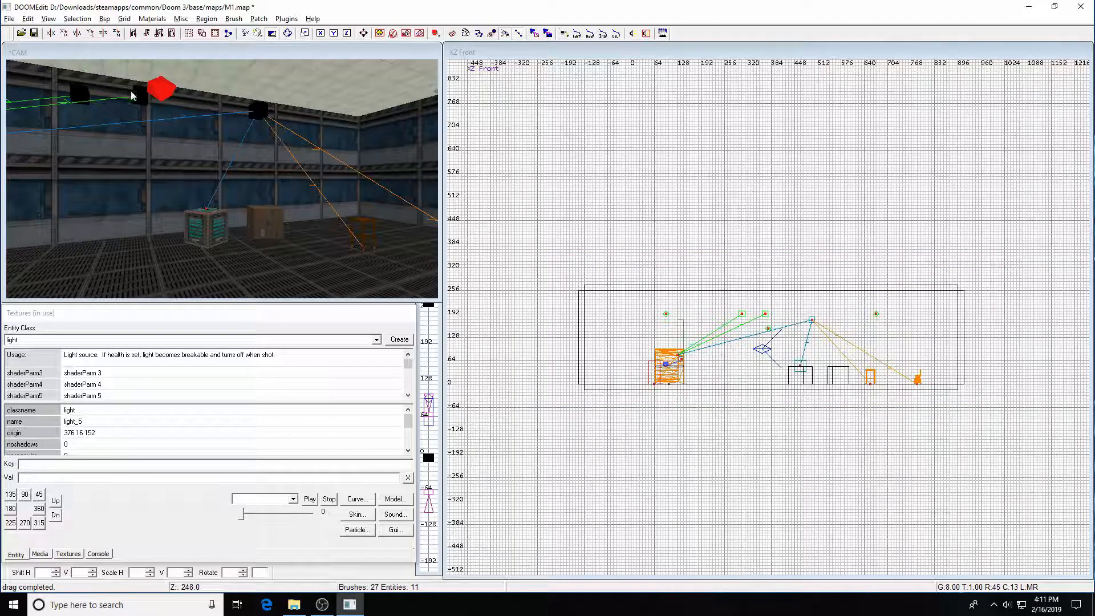
# Step: Look up the property that keeps a light off at level start, add start_off with value 1 to the red light, and deselect it
pyautogui.keyDown('shift'); pyautogui.click(159, 94); pyautogui.keyUp('shift')
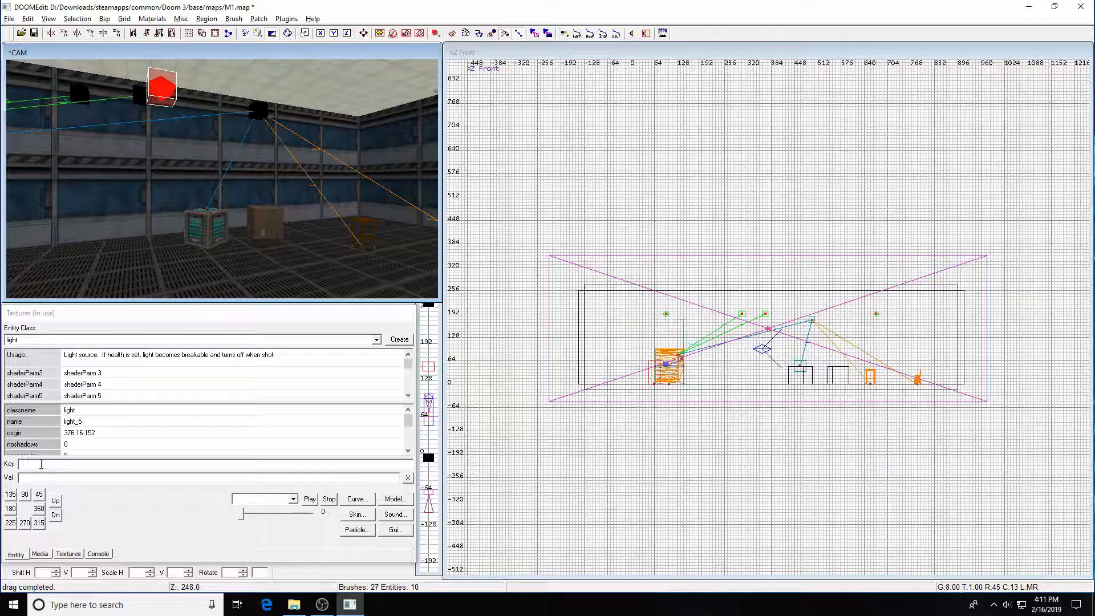
pyautogui.click(71, 465)
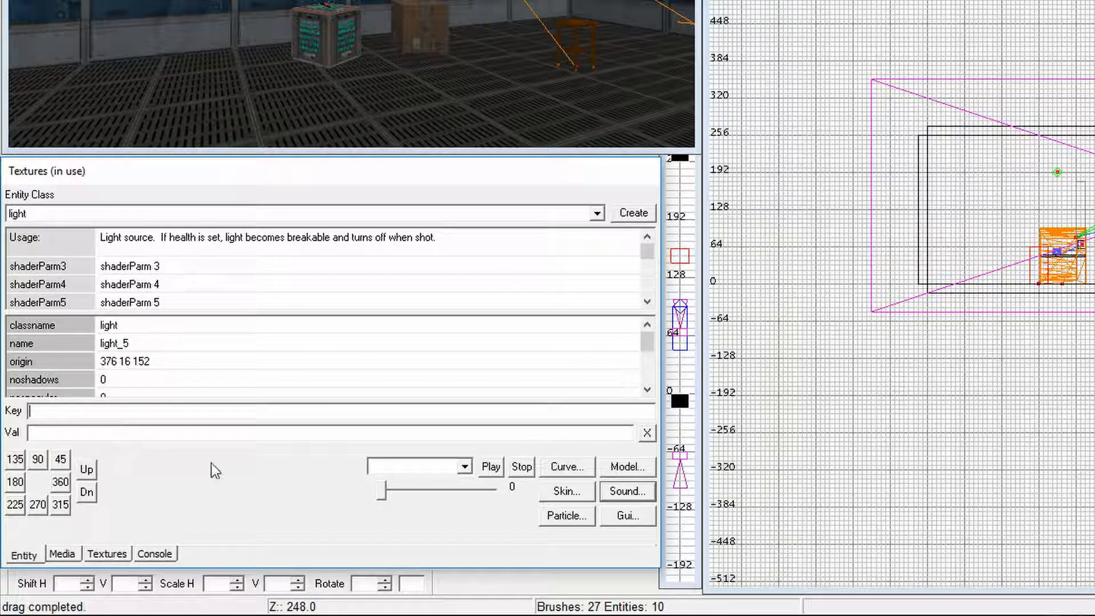
pyautogui.doubleClick(646, 303)
pyautogui.click(646, 302)
pyautogui.click(647, 302)
pyautogui.doubleClick(646, 303)
pyautogui.doubleClick(646, 302)
pyautogui.click(647, 302)
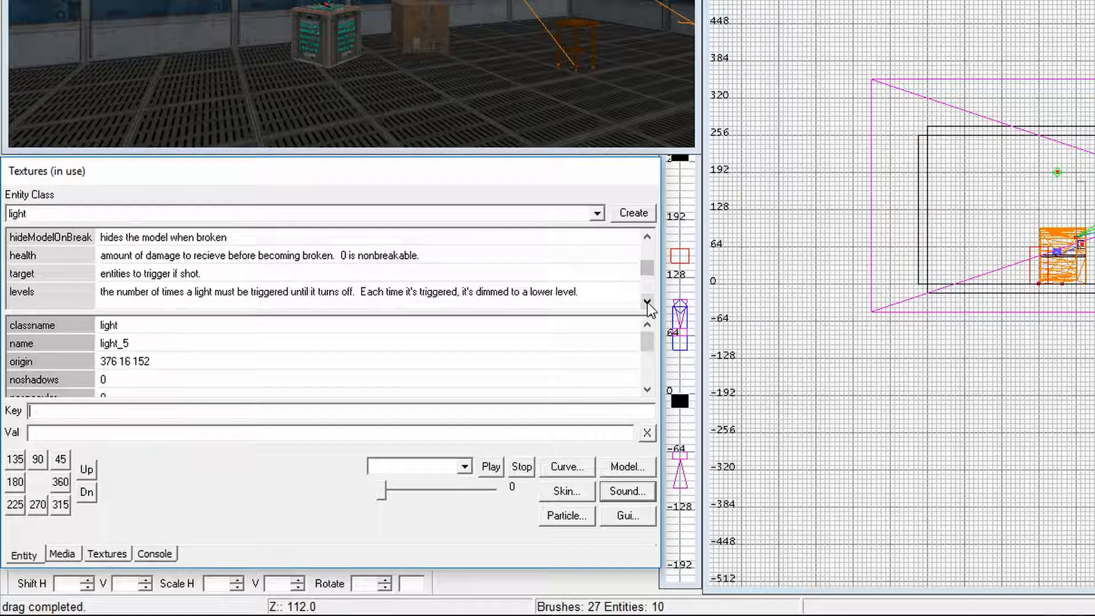
pyautogui.click(647, 302)
pyautogui.doubleClick(647, 302)
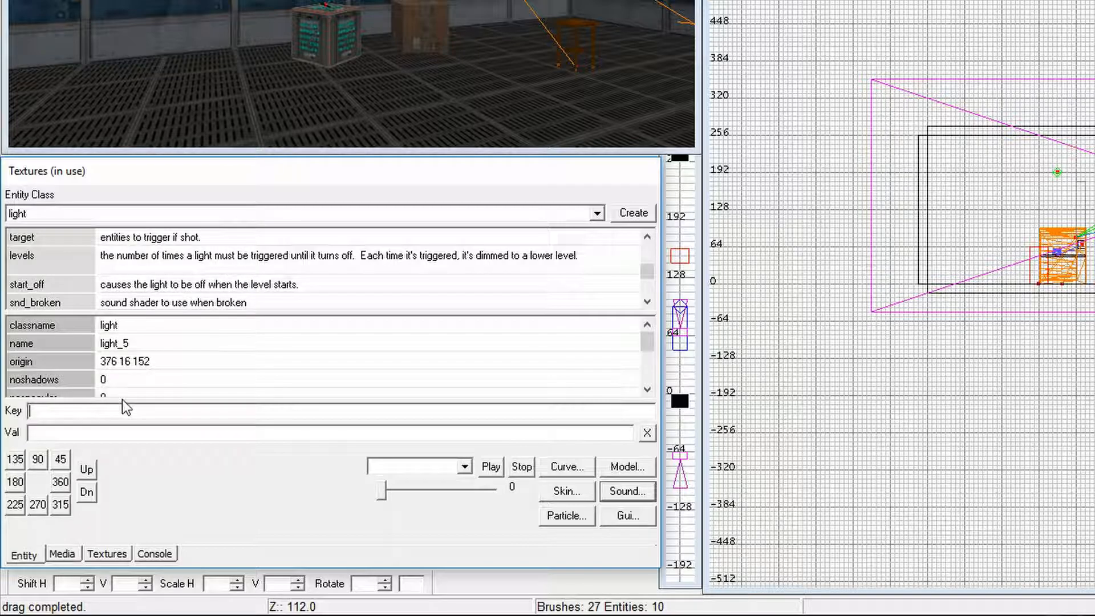
pyautogui.write('start_off')
pyautogui.press('Tab')
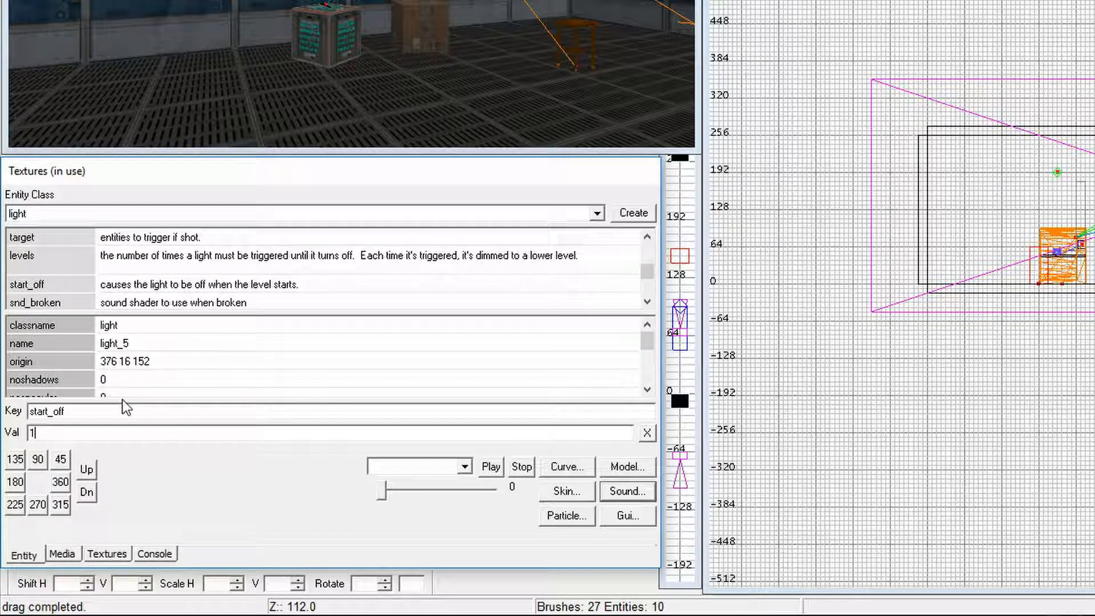
pyautogui.moveTo(647, 342); pyautogui.dragTo(648, 381)
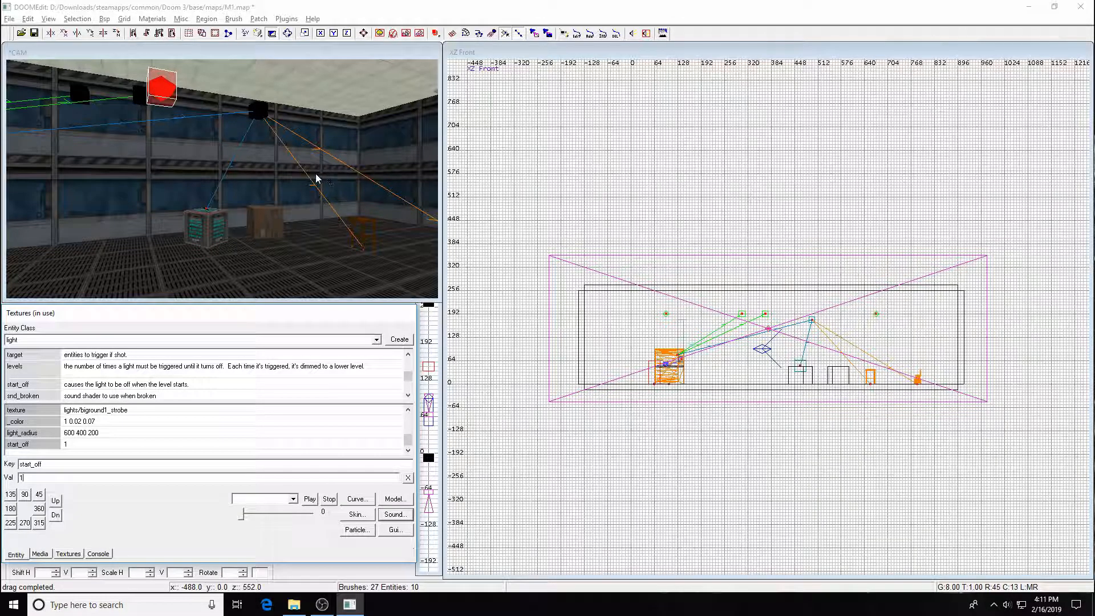
pyautogui.click(250, 178)
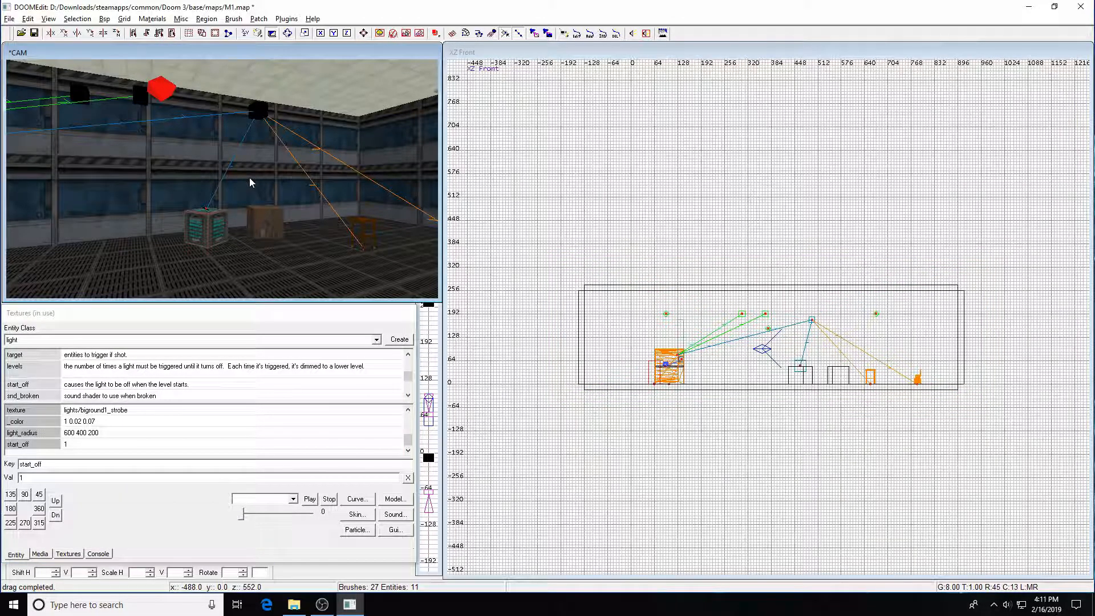
# Step: Switch the grid to the top view and connect the trigger_once brush to the nearby ceiling light at 96 0 192
pyautogui.press('Left')
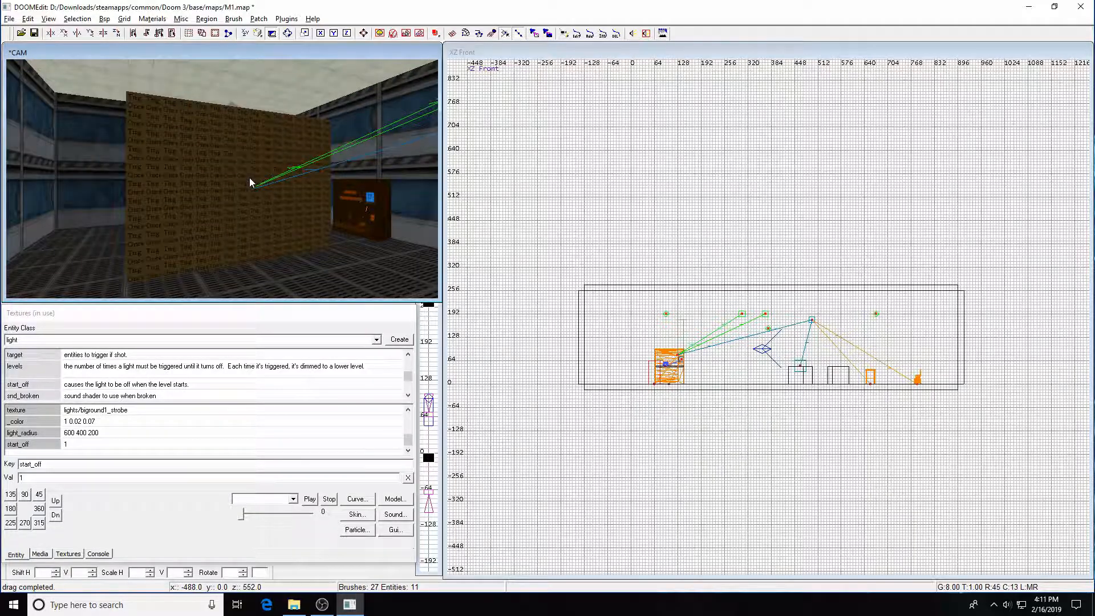
pyautogui.press('Up')
pyautogui.press('Up')
pyautogui.press('Right')
pyautogui.press('Right')
pyautogui.press('Right')
pyautogui.press('Right')
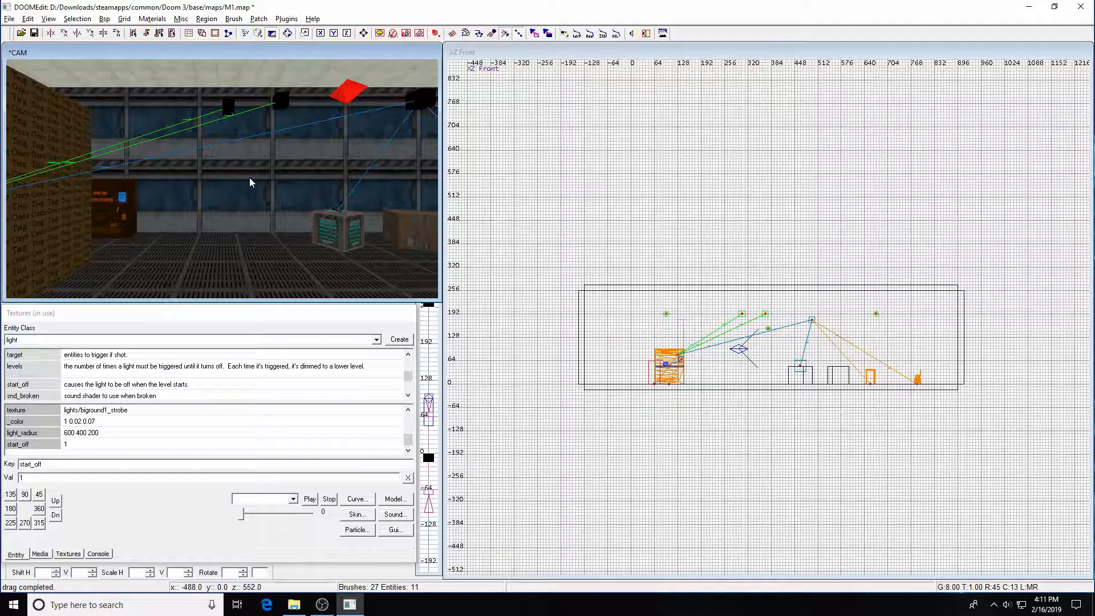
pyautogui.hotkey('ctrl', 'Tab')
pyautogui.hotkey('ctrl', 'Tab')
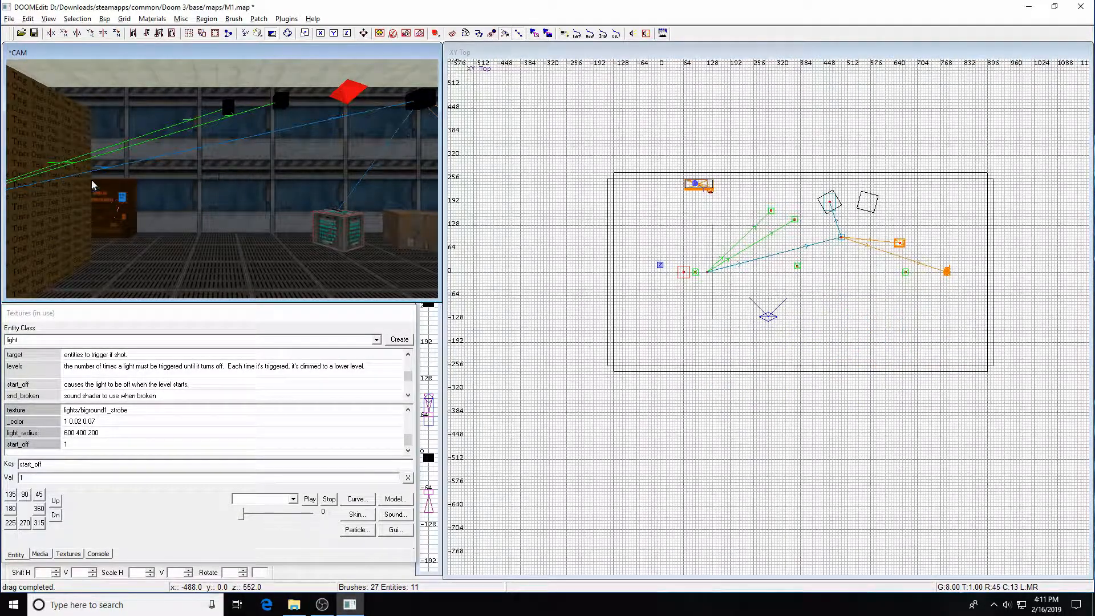
pyautogui.keyDown('shift'); pyautogui.click(49, 245); pyautogui.keyUp('shift')
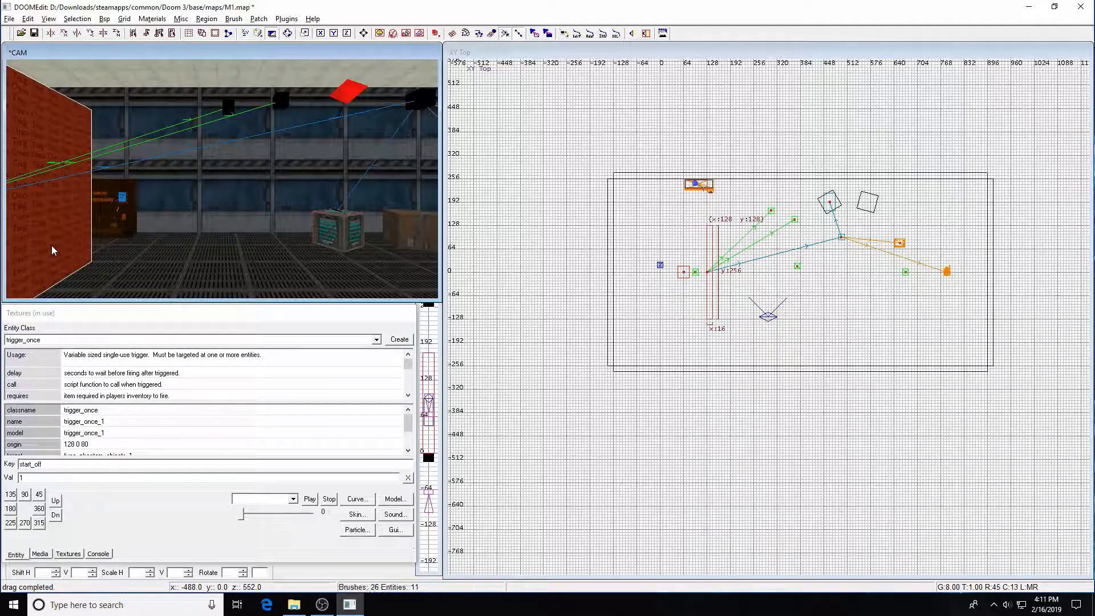
pyautogui.keyDown('shift'); pyautogui.click(697, 274); pyautogui.keyUp('shift')
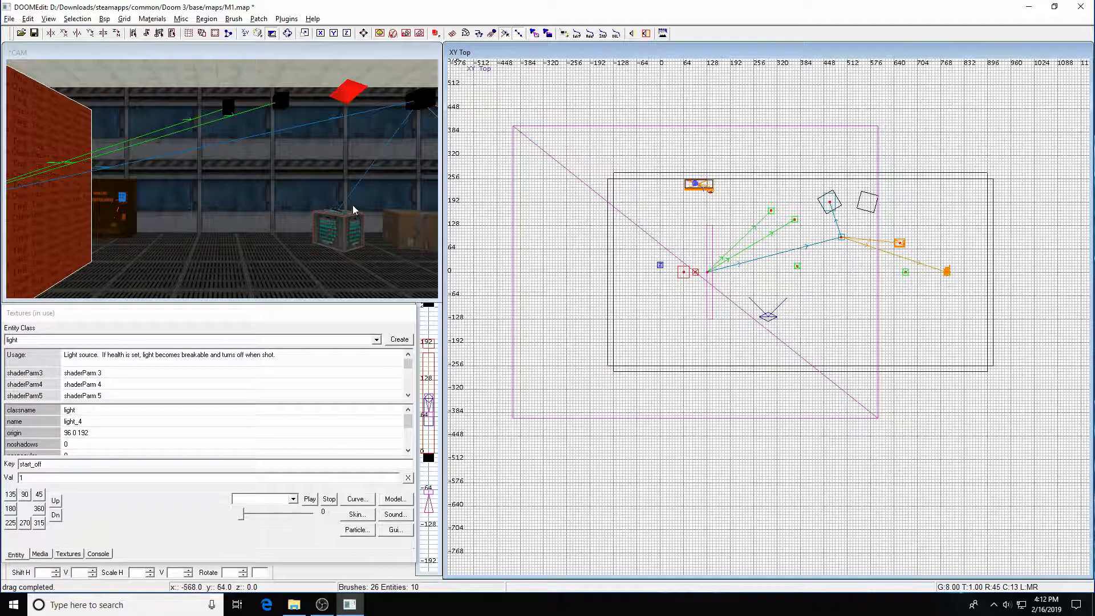
pyautogui.press('Left')
pyautogui.press('Left')
pyautogui.press('Left')
pyautogui.press('Left')
pyautogui.press('Up')
pyautogui.press('Up')
pyautogui.press('Up')
pyautogui.press('Up')
pyautogui.press('Up')
pyautogui.press('Up')
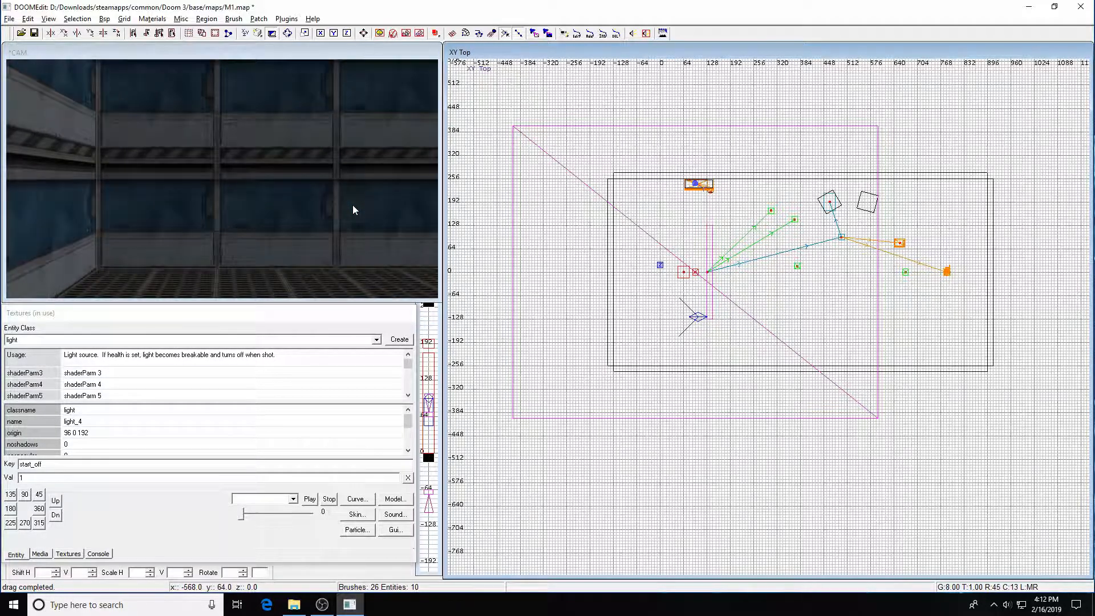
pyautogui.press('Right')
pyautogui.press('Right')
pyautogui.press('pageup')
pyautogui.press('pageup')
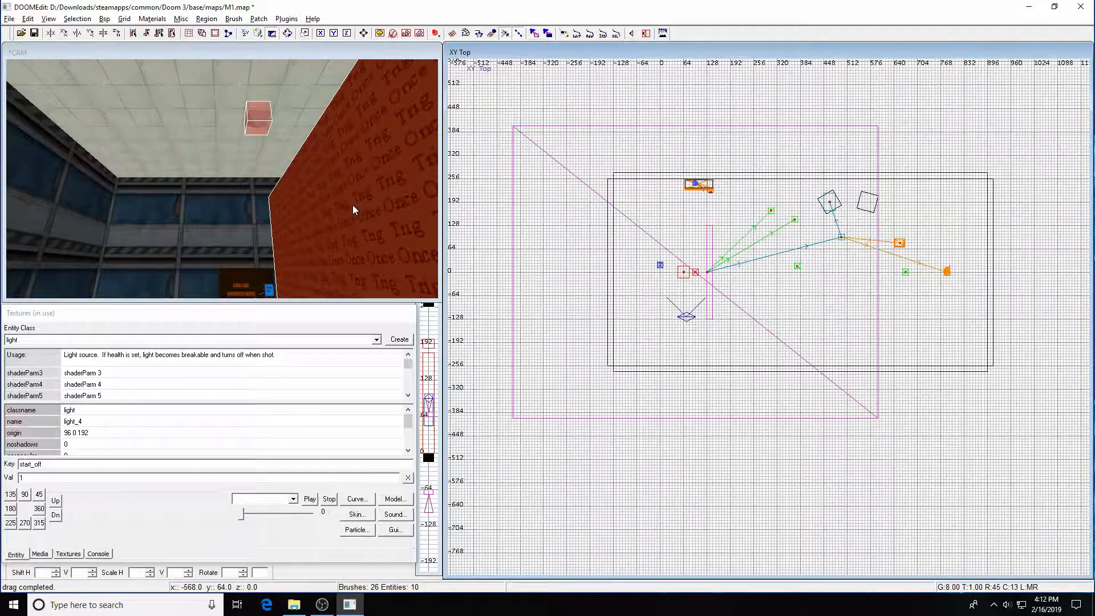
pyautogui.press('Escape')
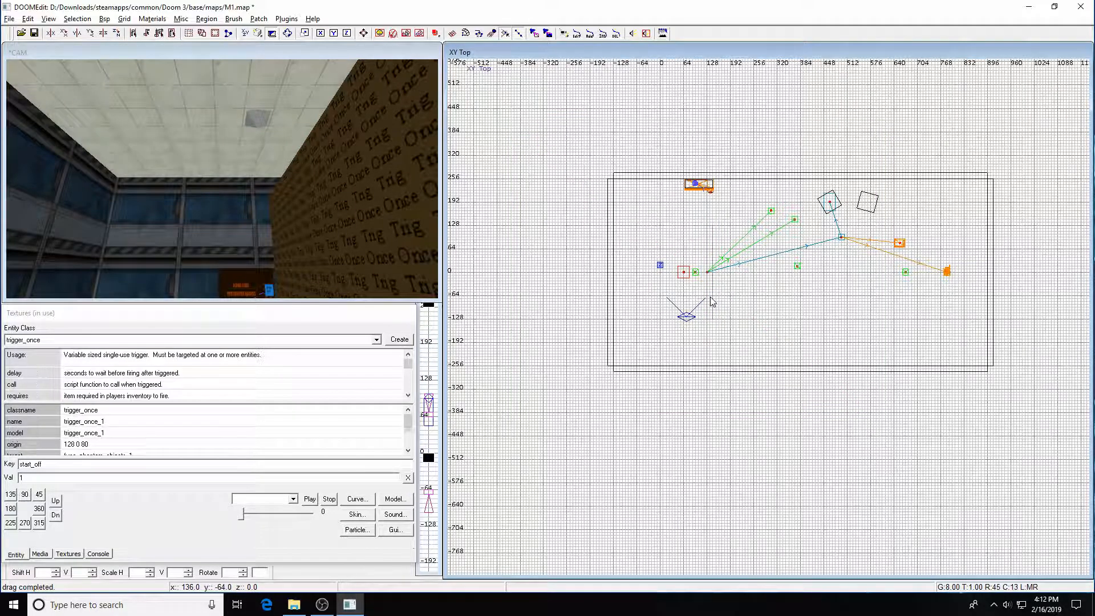
pyautogui.keyDown('shift'); pyautogui.click(371, 180); pyautogui.keyUp('shift')
pyautogui.keyDown('shift'); pyautogui.click(263, 121); pyautogui.keyUp('shift')
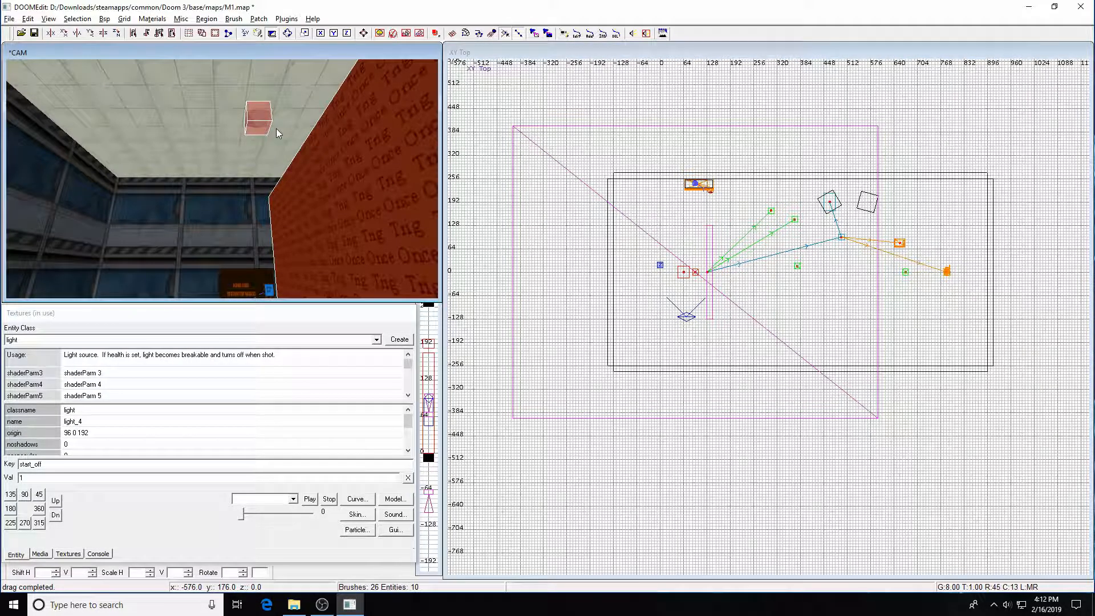
pyautogui.hotkey('ctrl', 'k')
pyautogui.press('Escape')
# Step: Connect the trigger_once brush to the ceiling light at the far end of the room, at 672 0 192, and deselect both
pyautogui.press('Right')
pyautogui.press('Right')
pyautogui.press('Right')
pyautogui.press('Right')
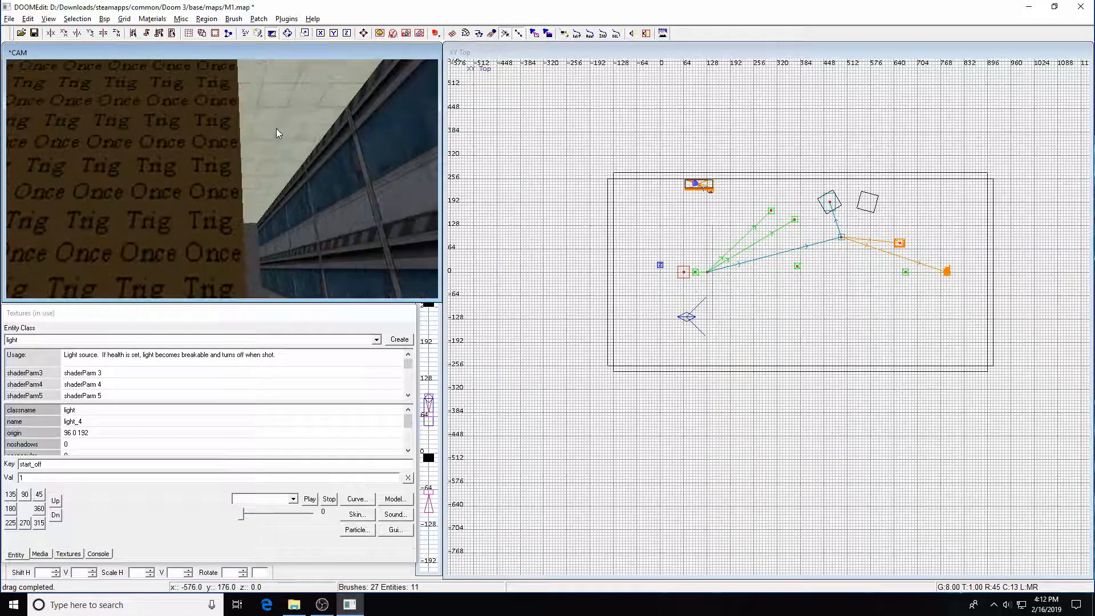
pyautogui.press('Up')
pyautogui.press('Up')
pyautogui.press('Up')
pyautogui.press('Up')
pyautogui.press('Up')
pyautogui.press('Up')
pyautogui.press('Up')
pyautogui.press('Left')
pyautogui.press('Left')
pyautogui.press('Left')
pyautogui.press('Left')
pyautogui.press('Left')
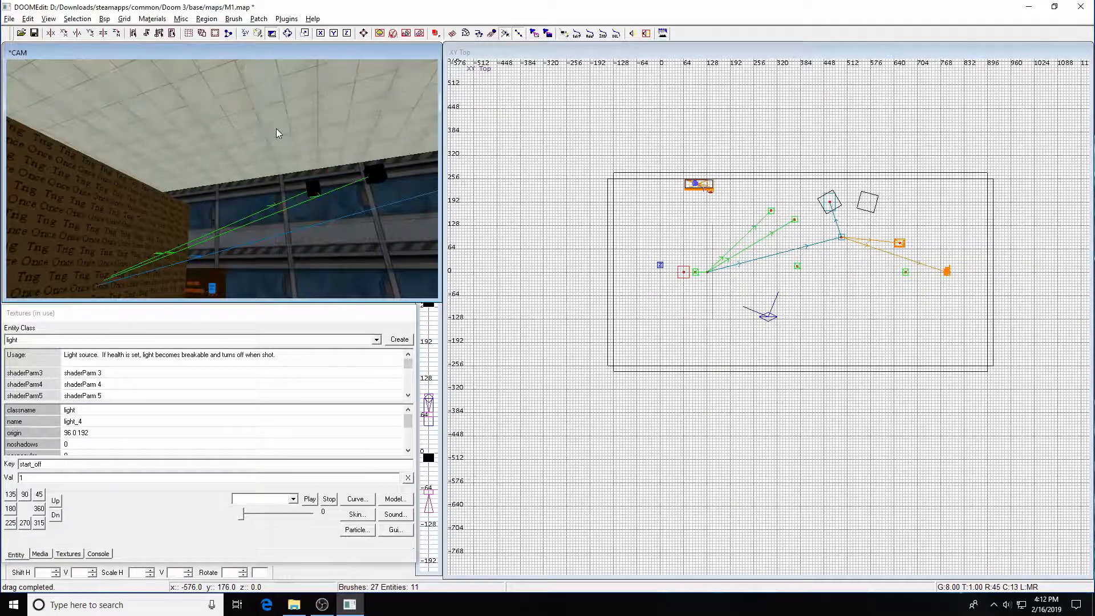
pyautogui.keyDown('shift'); pyautogui.click(131, 217); pyautogui.keyUp('shift')
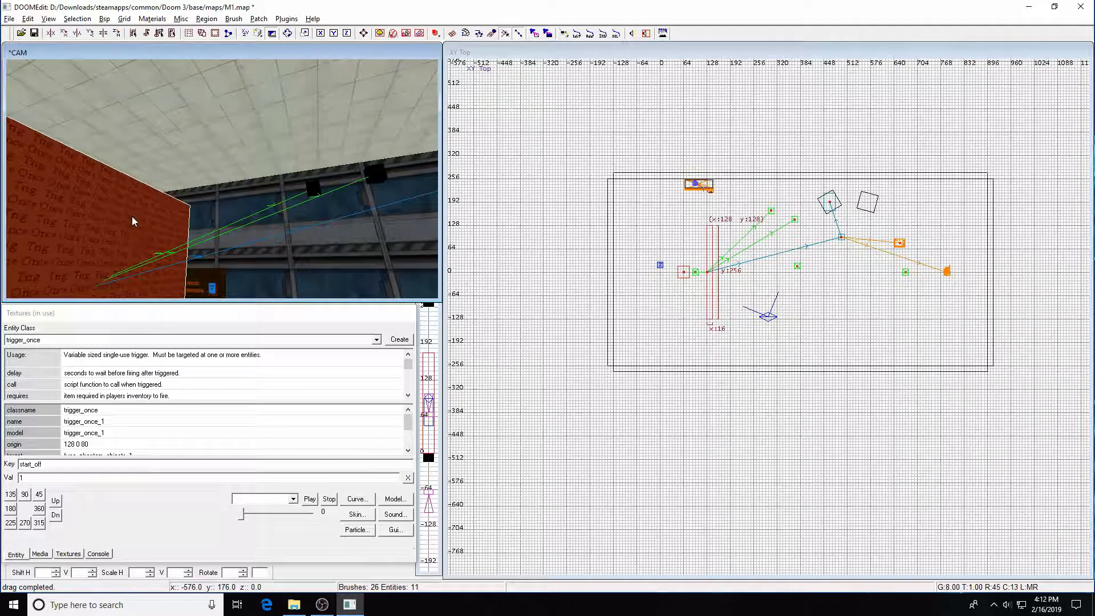
pyautogui.press('Right')
pyautogui.press('Right')
pyautogui.press('Right')
pyautogui.press('Right')
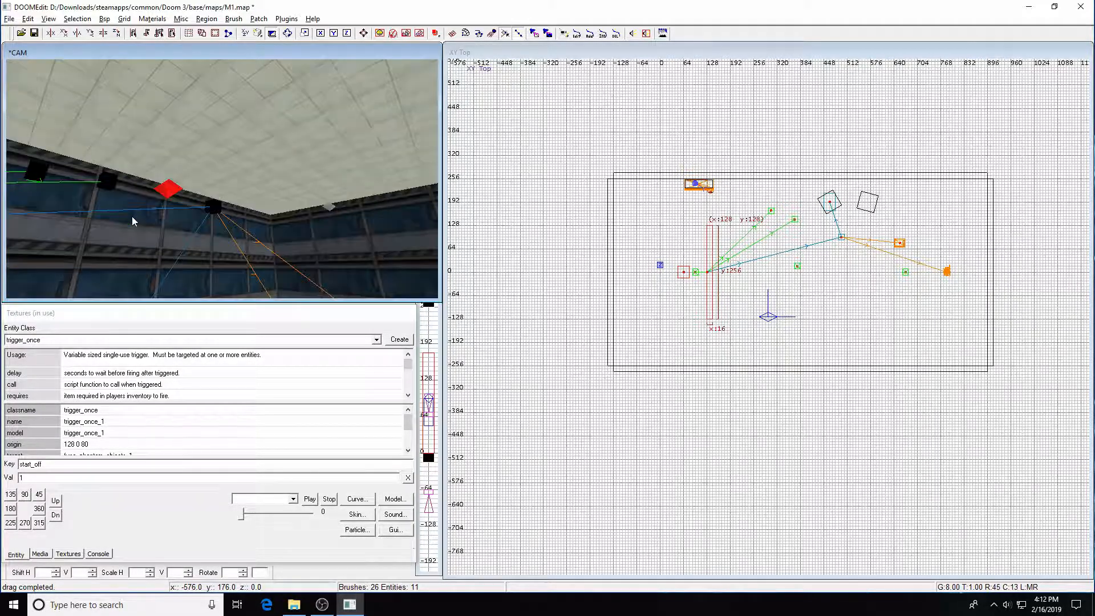
pyautogui.keyDown('shift'); pyautogui.click(330, 207); pyautogui.keyUp('shift')
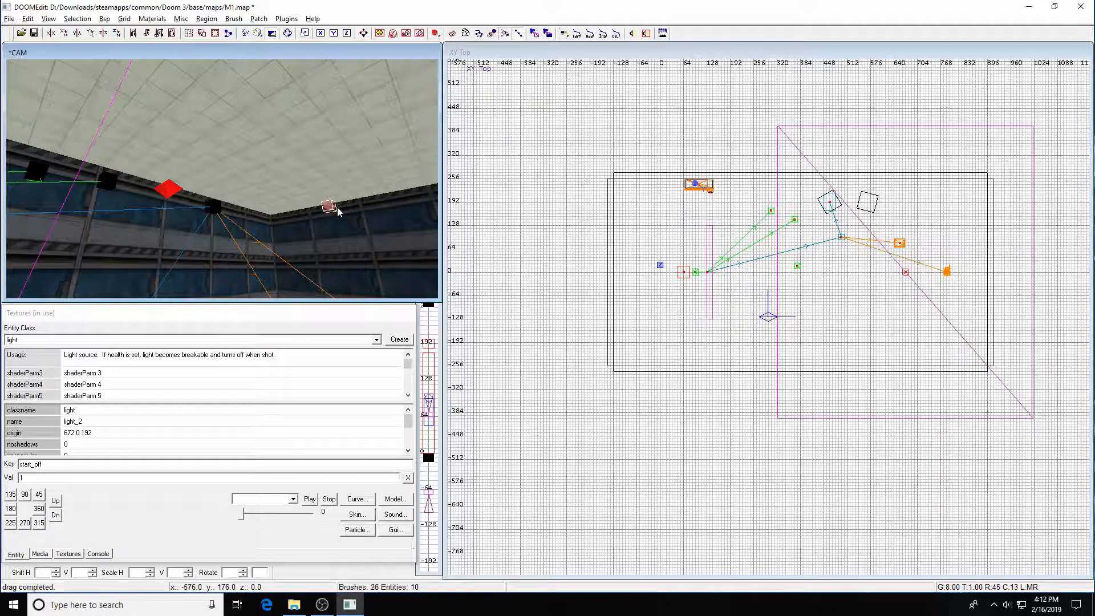
pyautogui.hotkey('ctrl', 'k')
pyautogui.press('Escape')
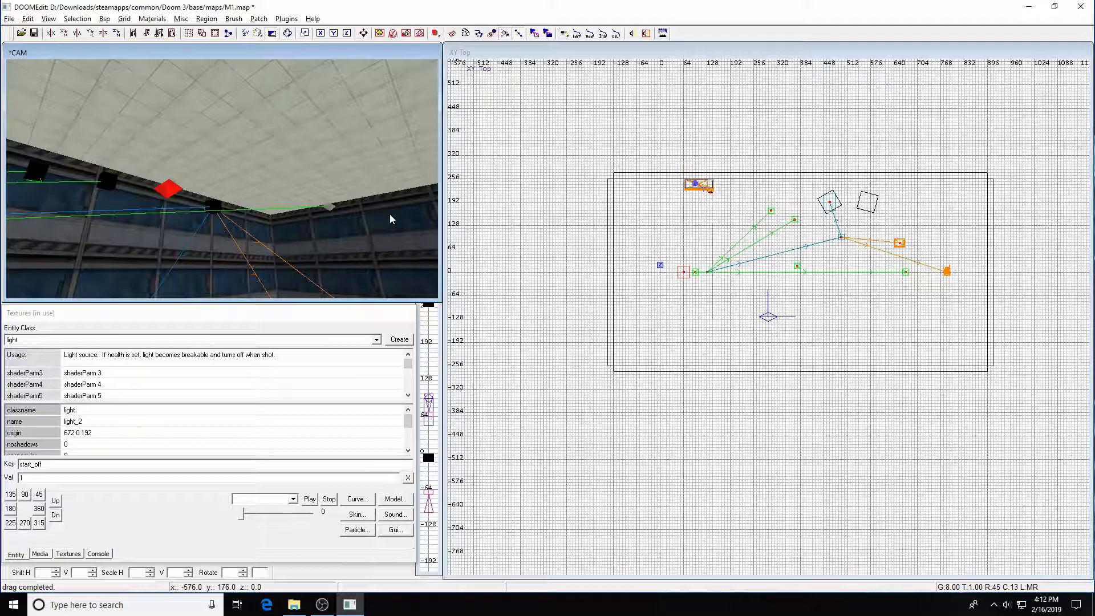
# Step: Connect the trigger_once brush to the red strobe light at 376 16 152 and deselect both
pyautogui.press('Left')
pyautogui.press('Left')
pyautogui.press('Down')
pyautogui.press('Down')
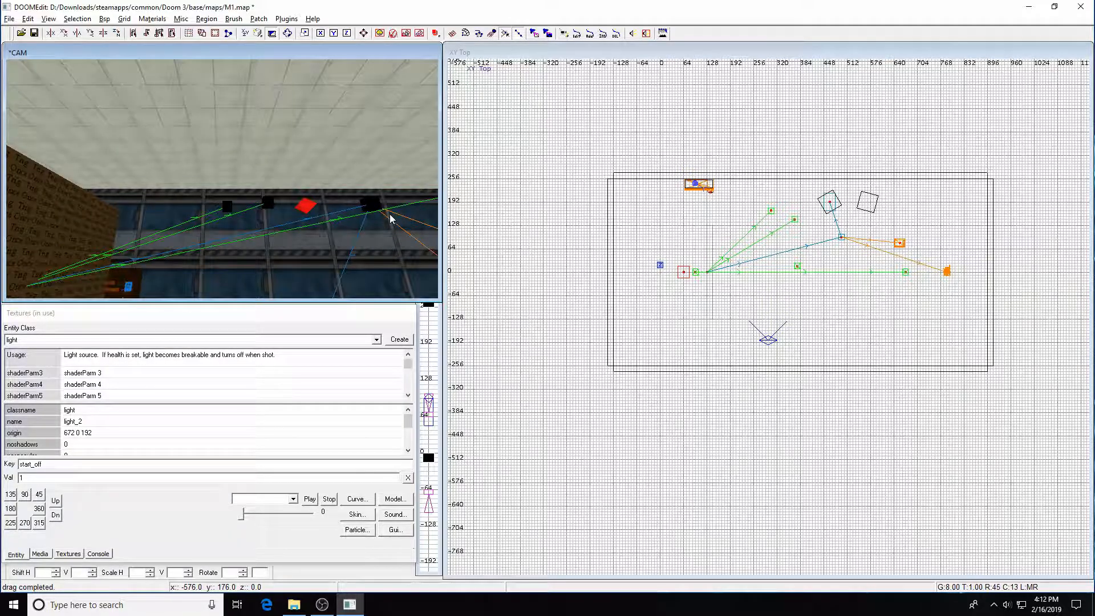
pyautogui.keyDown('shift'); pyautogui.click(79, 230); pyautogui.keyUp('shift')
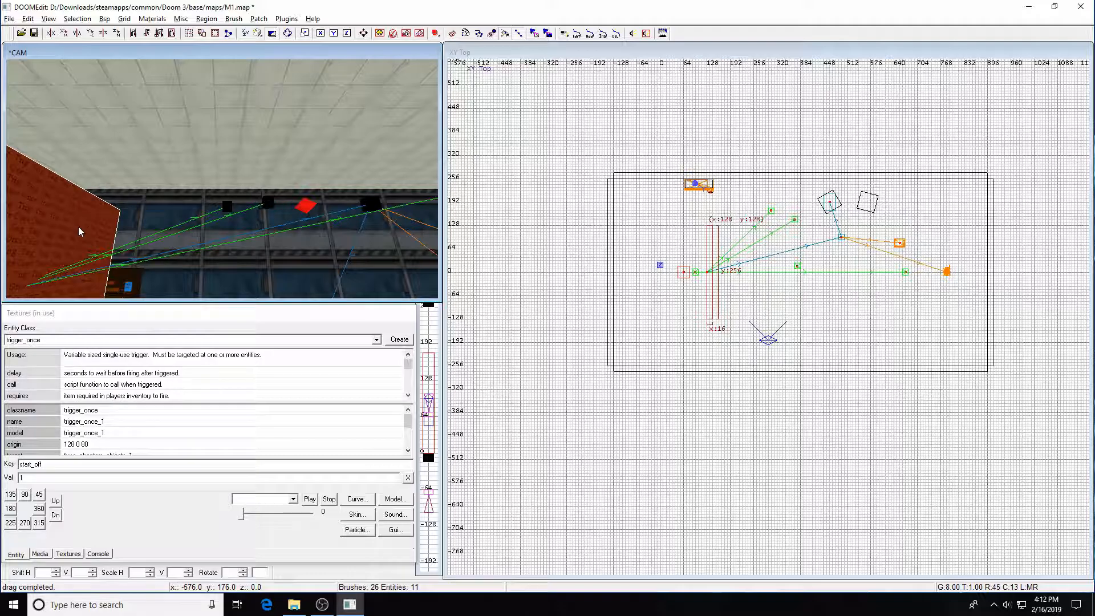
pyautogui.keyDown('shift'); pyautogui.click(306, 208); pyautogui.keyUp('shift')
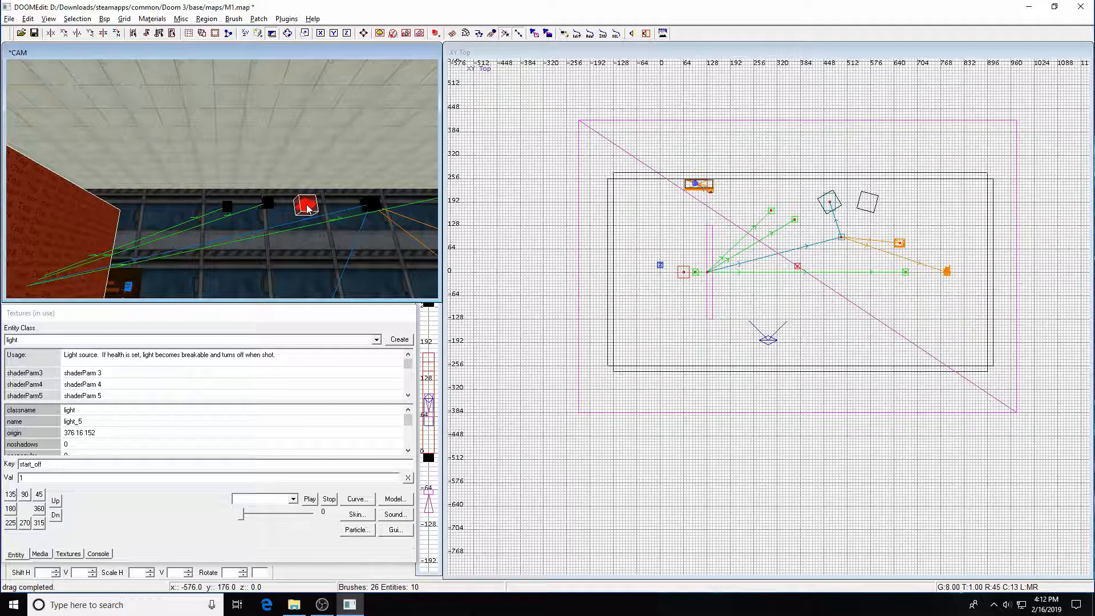
pyautogui.hotkey('ctrl', 'k')
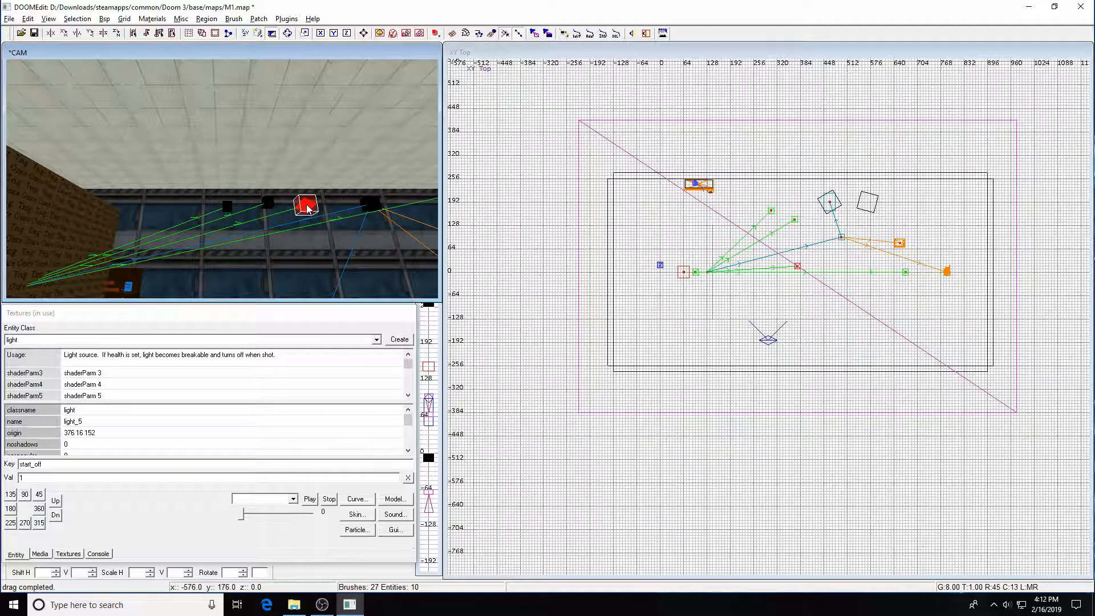
pyautogui.press('Escape')
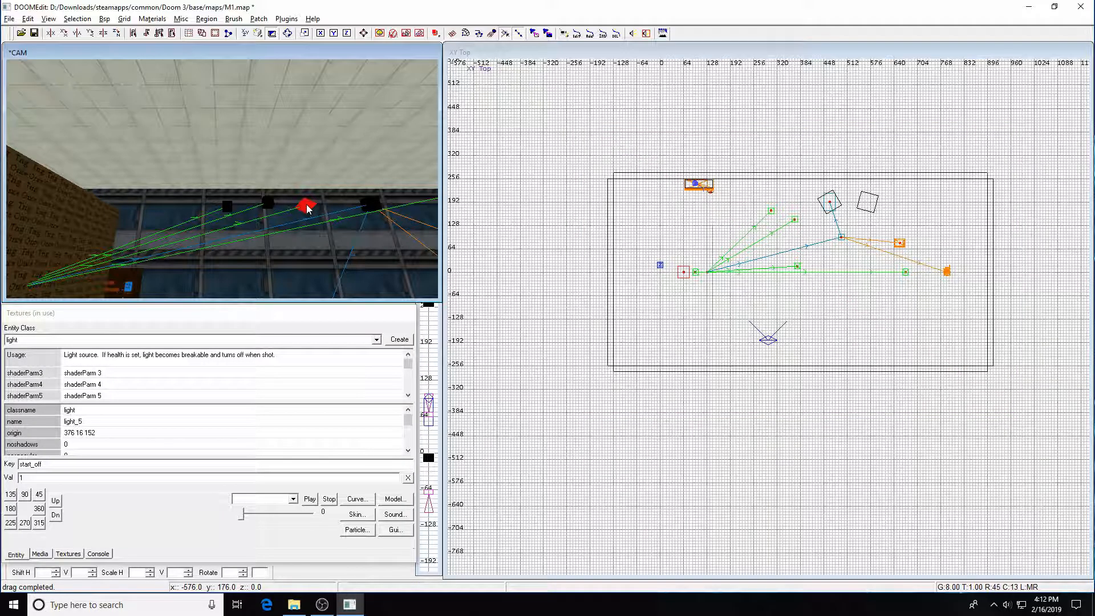
# Step: Look over the trigger connections in the room and inspect the func_phantom_objects entity's properties
pyautogui.press('Left')
pyautogui.press('Down')
pyautogui.press('Down')
pyautogui.press('Up')
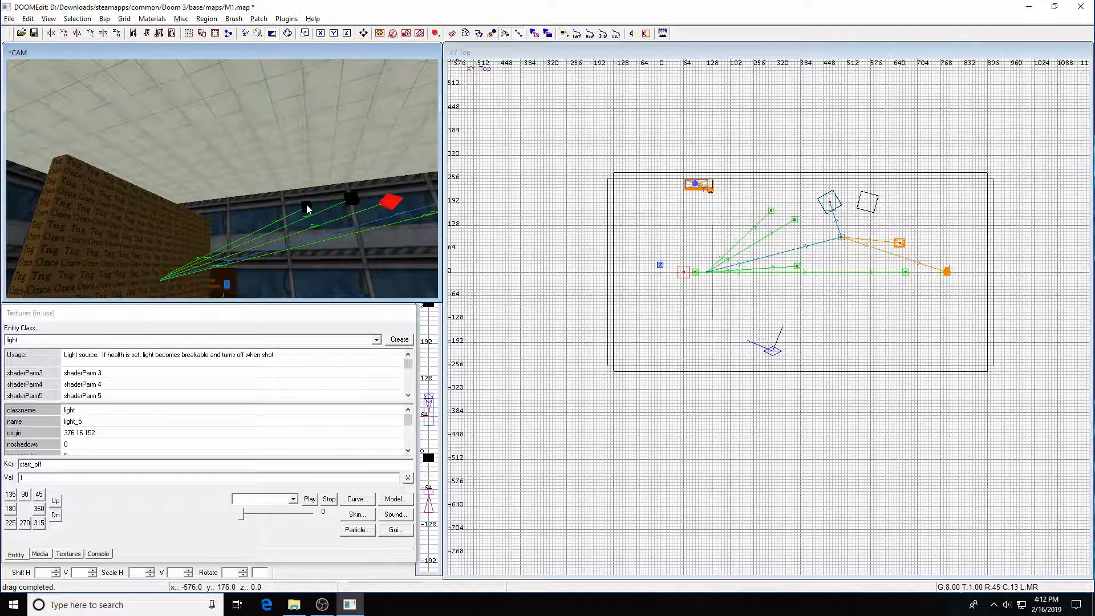
pyautogui.press('Right')
pyautogui.press('Right')
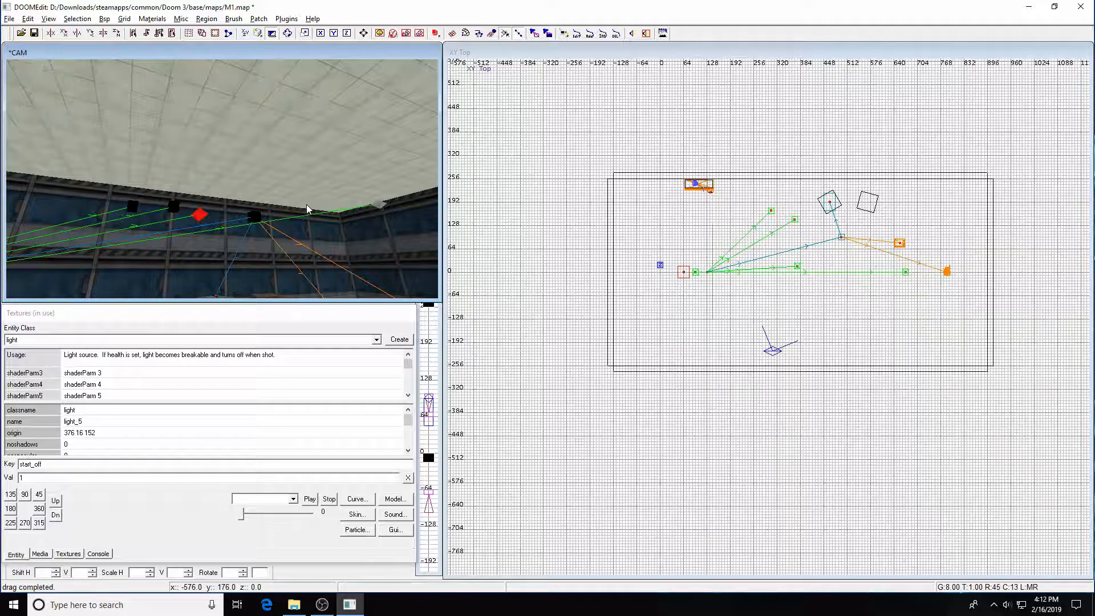
pyautogui.keyDown('shift'); pyautogui.click(842, 244); pyautogui.keyUp('shift')
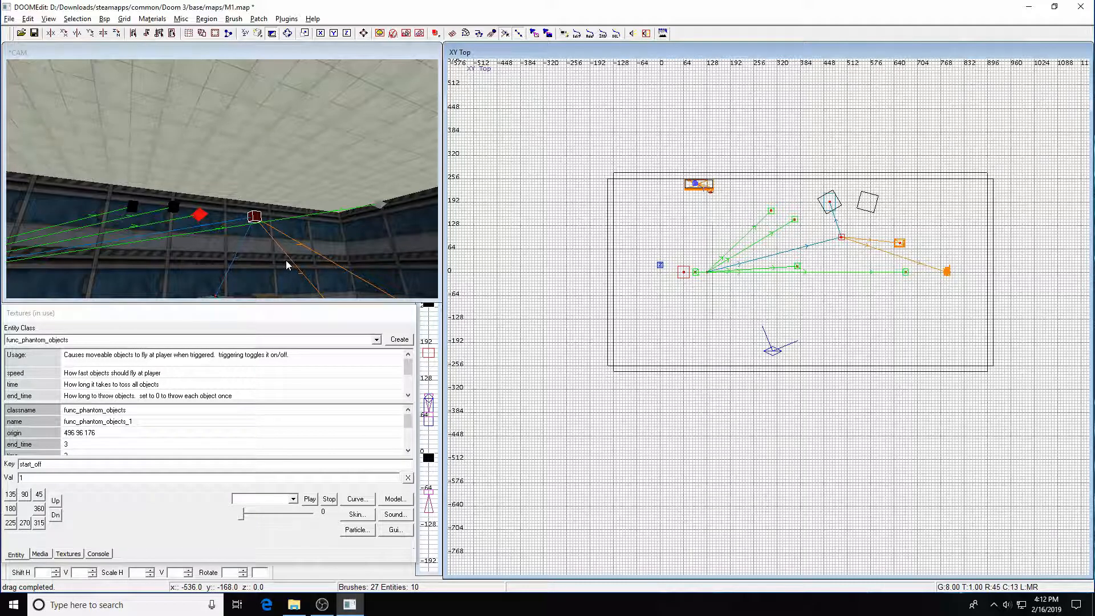
pyautogui.press('Escape')
# Step: Add a trigger_relay entity at 488 -16 176 in the top view, below func_phantom_objects
pyautogui.scroll(3, 798, 273)
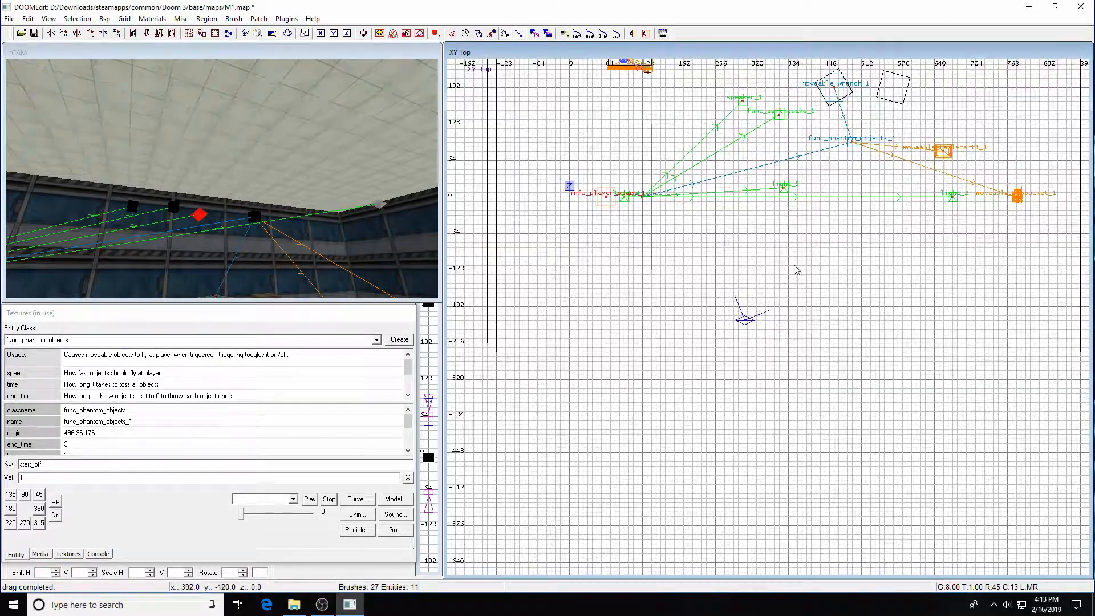
pyautogui.moveTo(840, 214); pyautogui.dragTo(839, 214, button='right')
pyautogui.rightClick(840, 218)
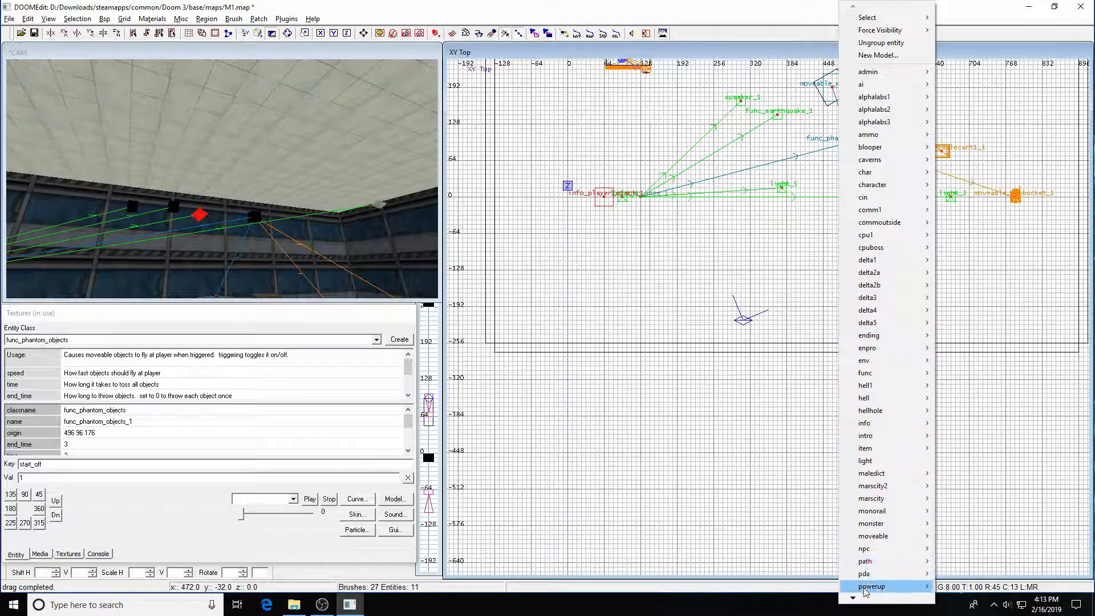
pyautogui.moveTo(852, 597)
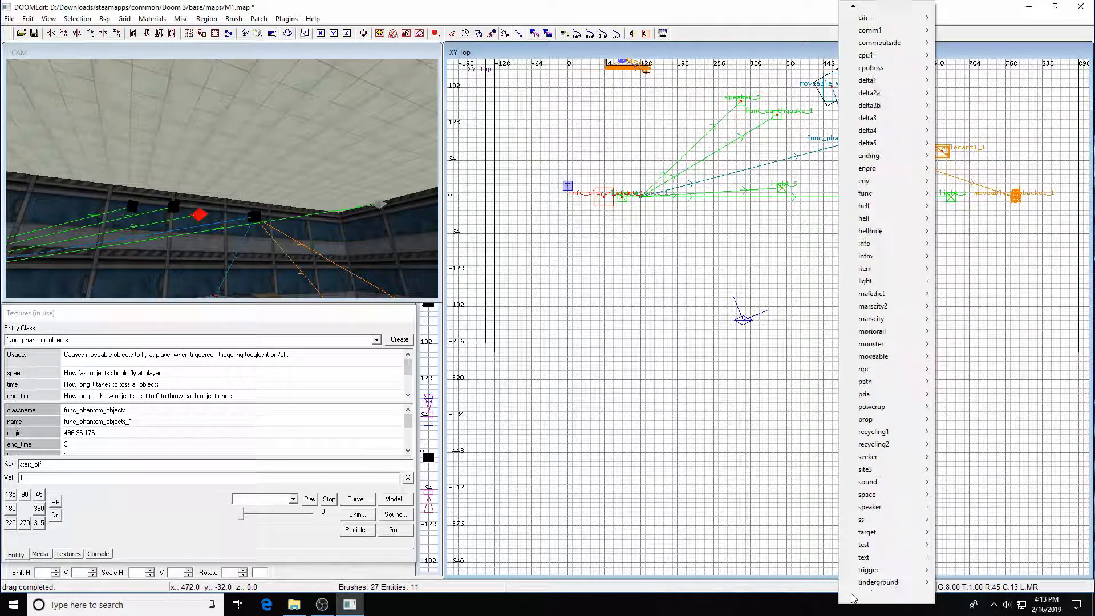
pyautogui.moveTo(881, 548)
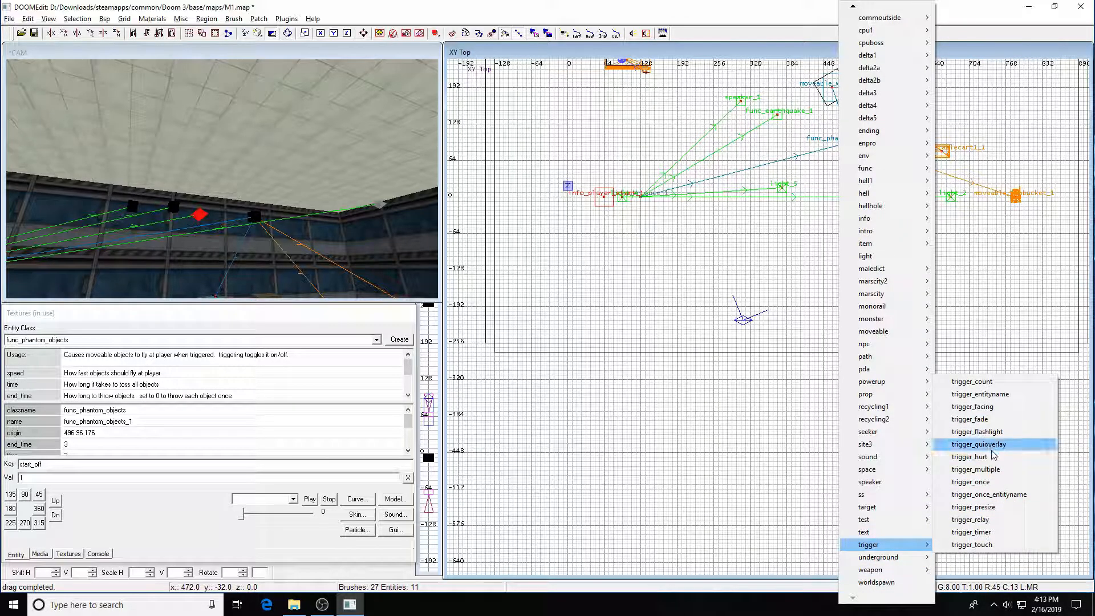
pyautogui.click(977, 520)
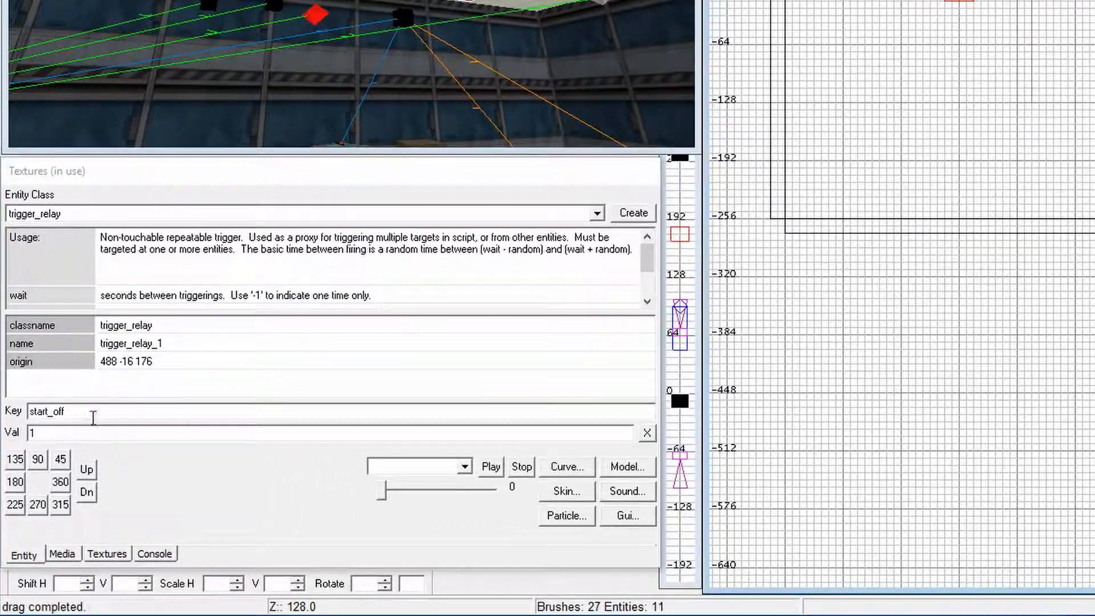
# Step: Add a delay property with value 3 to the trigger_relay entity and deselect it
pyautogui.click(58, 464)
pyautogui.press('BackSpace')
pyautogui.press('BackSpace')
pyautogui.press('BackSpace')
pyautogui.press('BackSpace')
pyautogui.press('BackSpace')
pyautogui.press('BackSpace')
pyautogui.press('BackSpace')
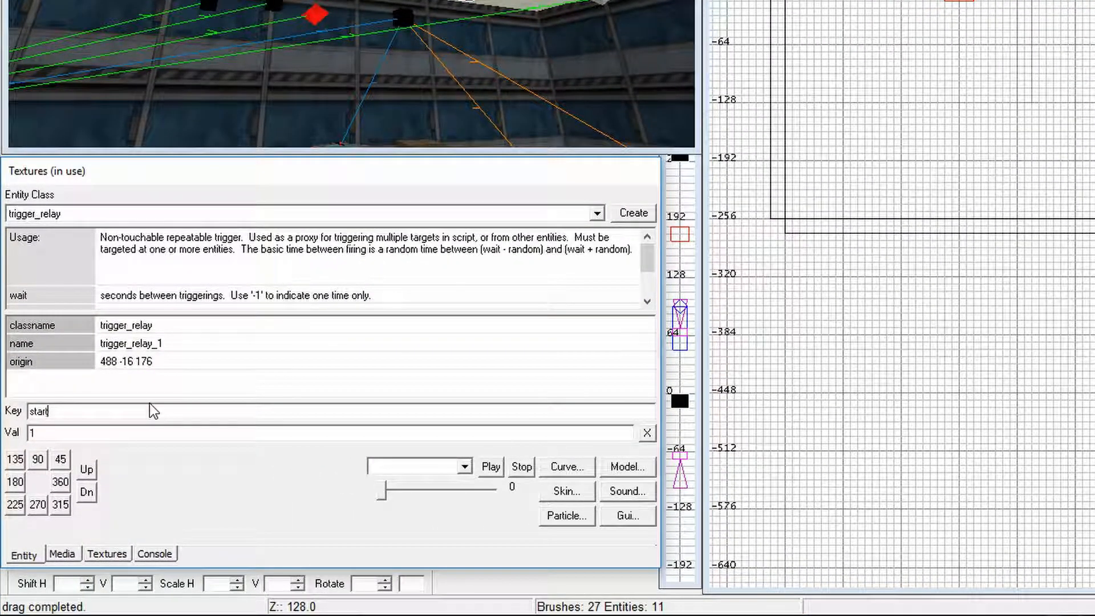
pyautogui.write('delay')
pyautogui.press('Tab')
pyautogui.press('Return')
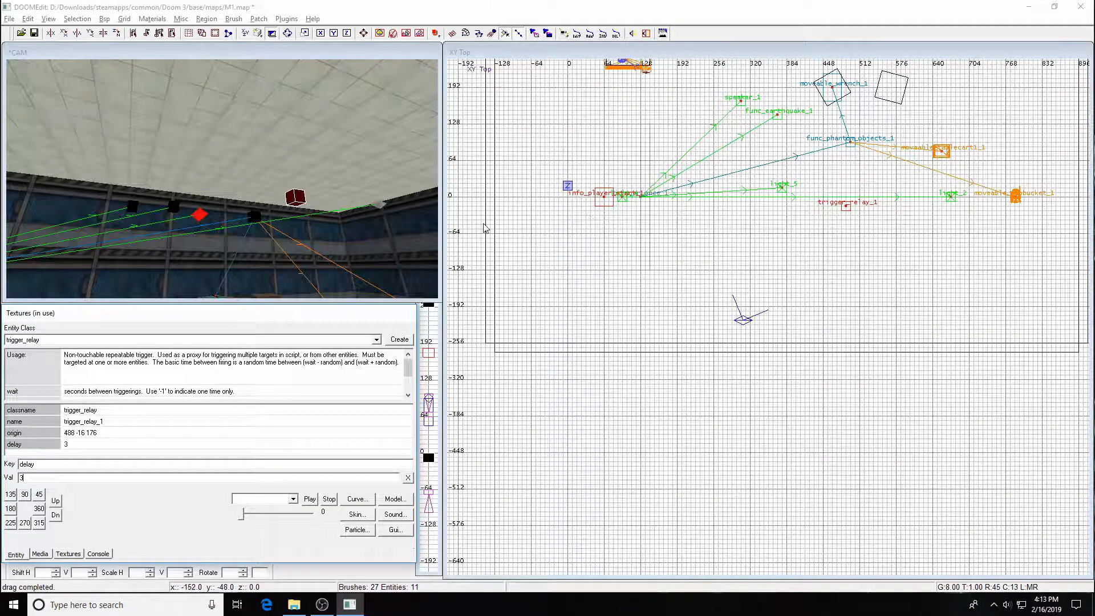
pyautogui.press('Escape')
# Step: Connect the trigger_once brush to the trigger_relay entity
pyautogui.press('Left')
pyautogui.press('Left')
pyautogui.press('Down')
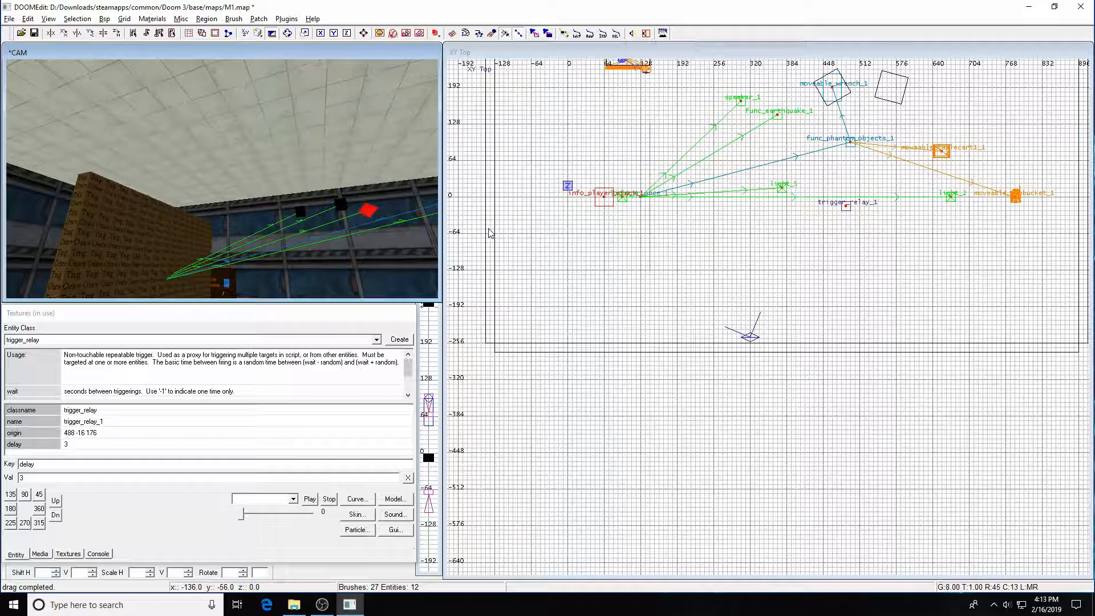
pyautogui.keyDown('shift'); pyautogui.click(206, 230); pyautogui.keyUp('shift')
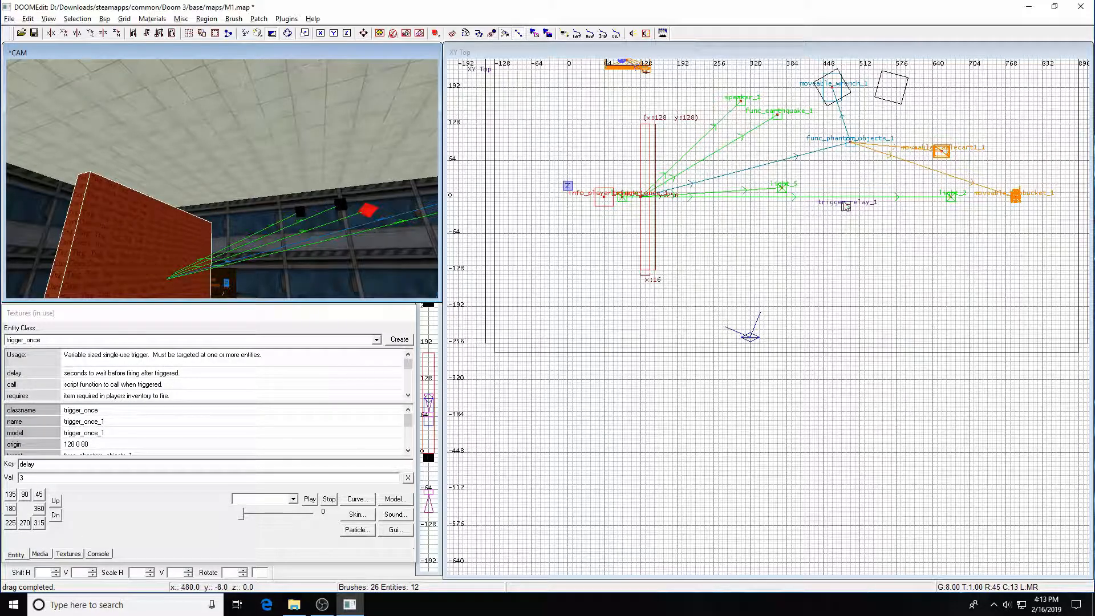
pyautogui.keyDown('shift'); pyautogui.click(845, 209); pyautogui.keyUp('shift')
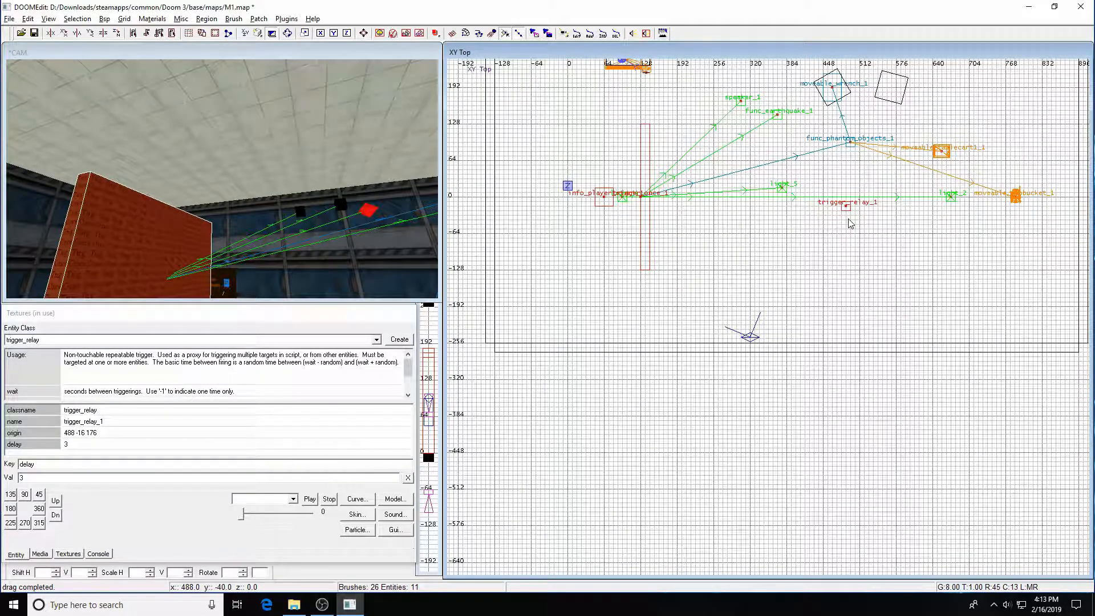
pyautogui.hotkey('ctrl', 'k')
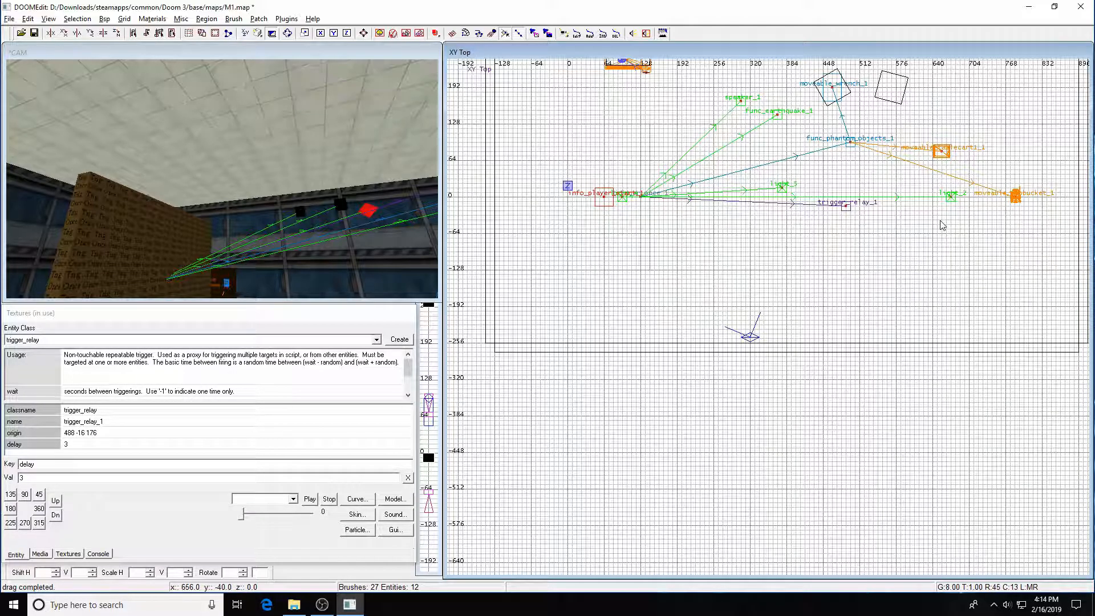
# Step: Connect the trigger_relay entity to the ceiling light at 96 0 192 and deselect both
pyautogui.keyDown('shift'); pyautogui.click(849, 209); pyautogui.keyUp('shift')
pyautogui.keyDown('shift'); pyautogui.click(623, 200); pyautogui.keyUp('shift')
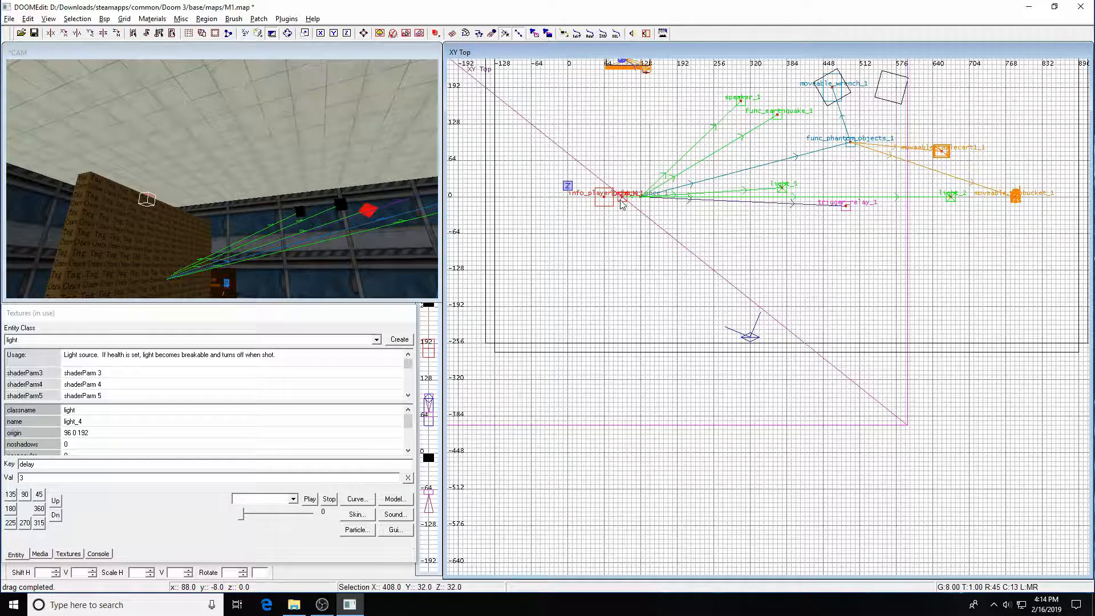
pyautogui.hotkey('ctrl', 'k')
pyautogui.press('Escape')
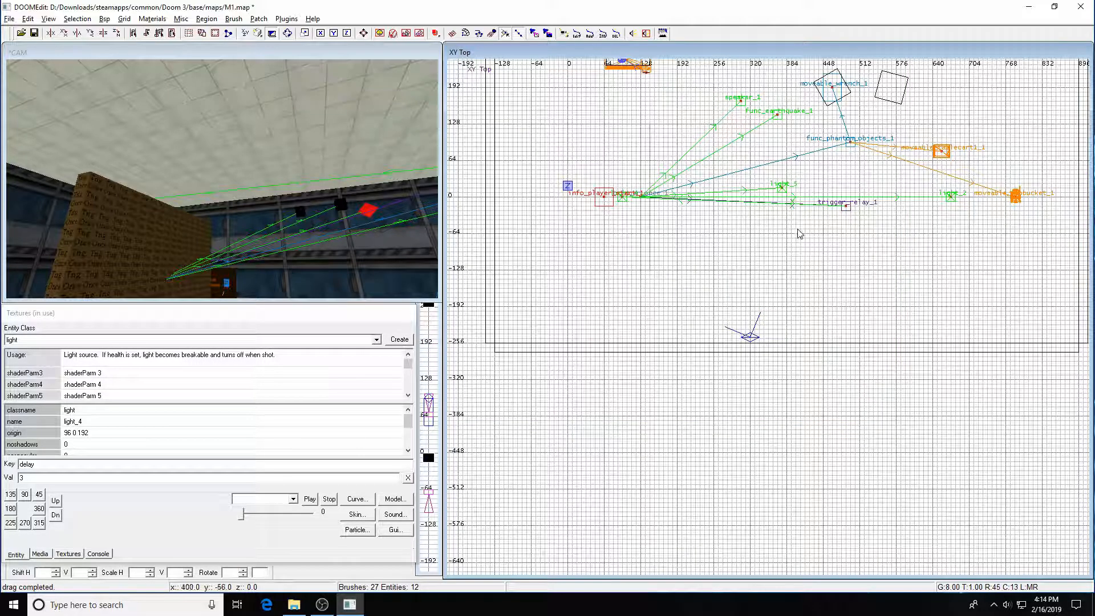
# Step: Connect the trigger_relay entity to the ceiling light at the far end of the room, at 672 0 192, and deselect both
pyautogui.keyDown('shift'); pyautogui.click(847, 208); pyautogui.keyUp('shift')
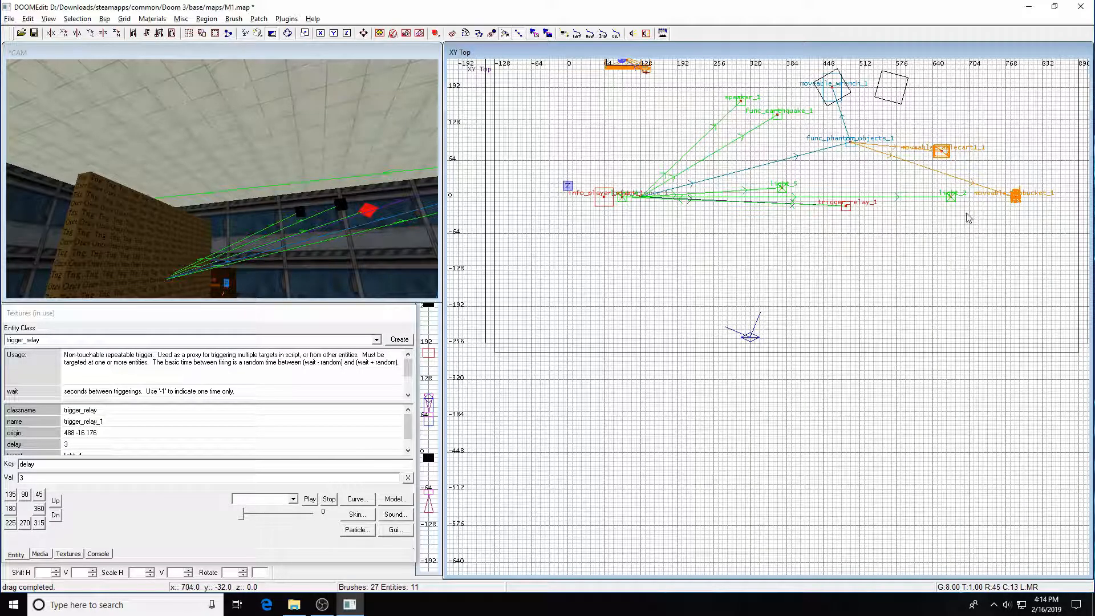
pyautogui.moveTo(973, 214); pyautogui.dragTo(934, 245, button='right')
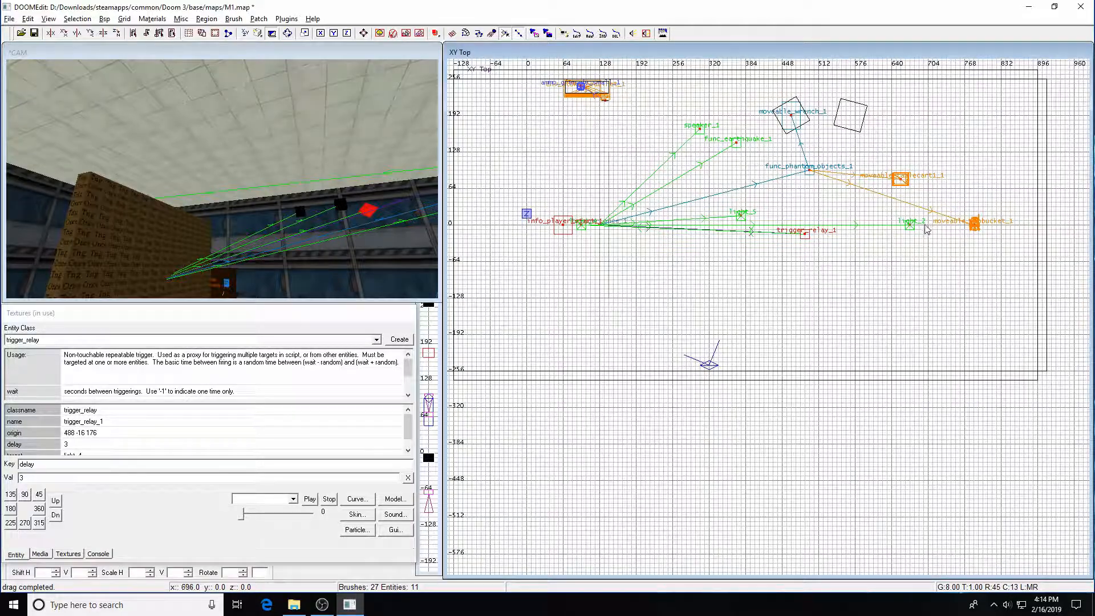
pyautogui.keyDown('shift'); pyautogui.click(909, 226); pyautogui.keyUp('shift')
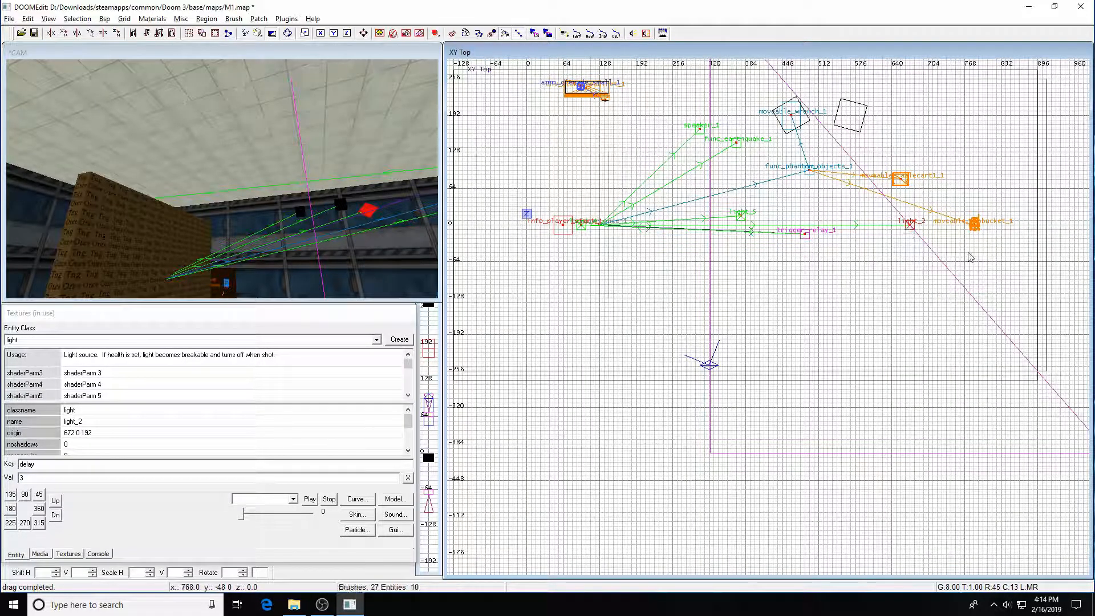
pyautogui.hotkey('ctrl', 'k')
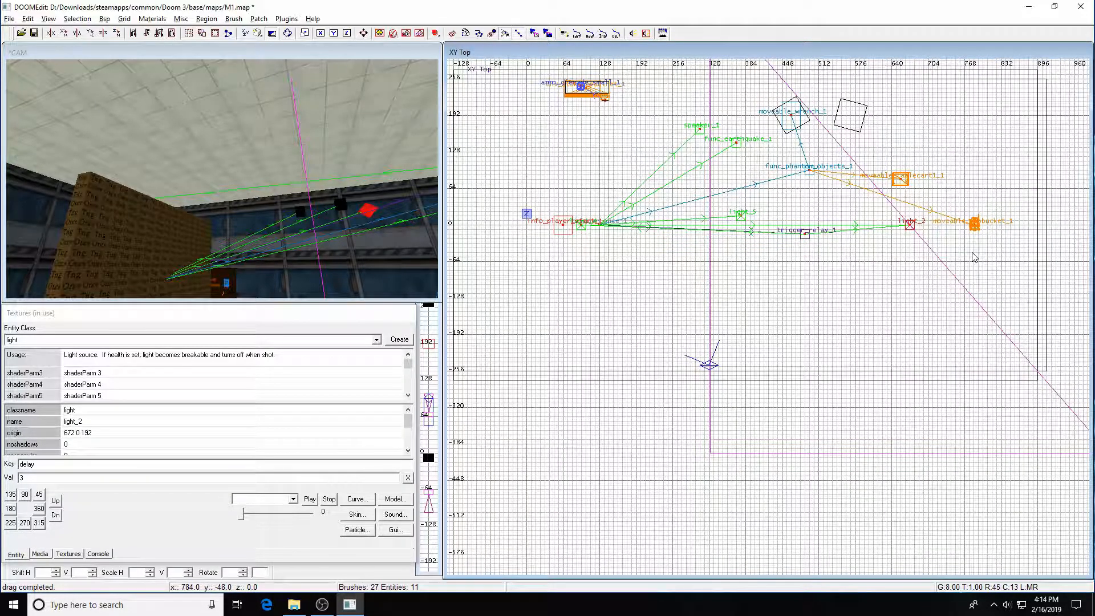
pyautogui.press('Escape')
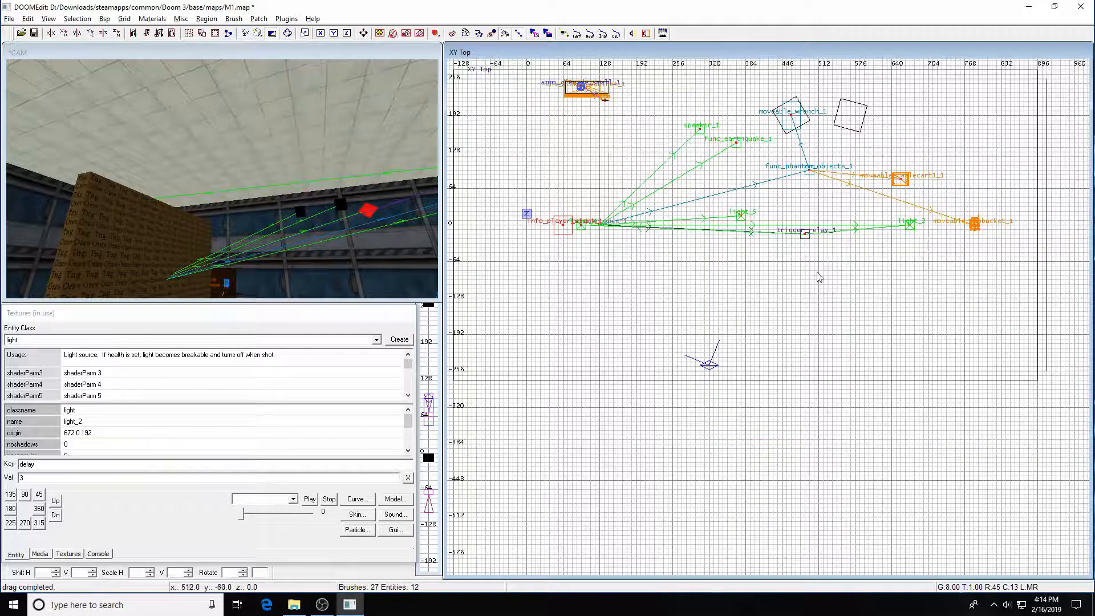
# Step: Connect the trigger_relay entity to the red strobe light at 376 16 152 and deselect both
pyautogui.keyDown('shift'); pyautogui.click(804, 235); pyautogui.keyUp('shift')
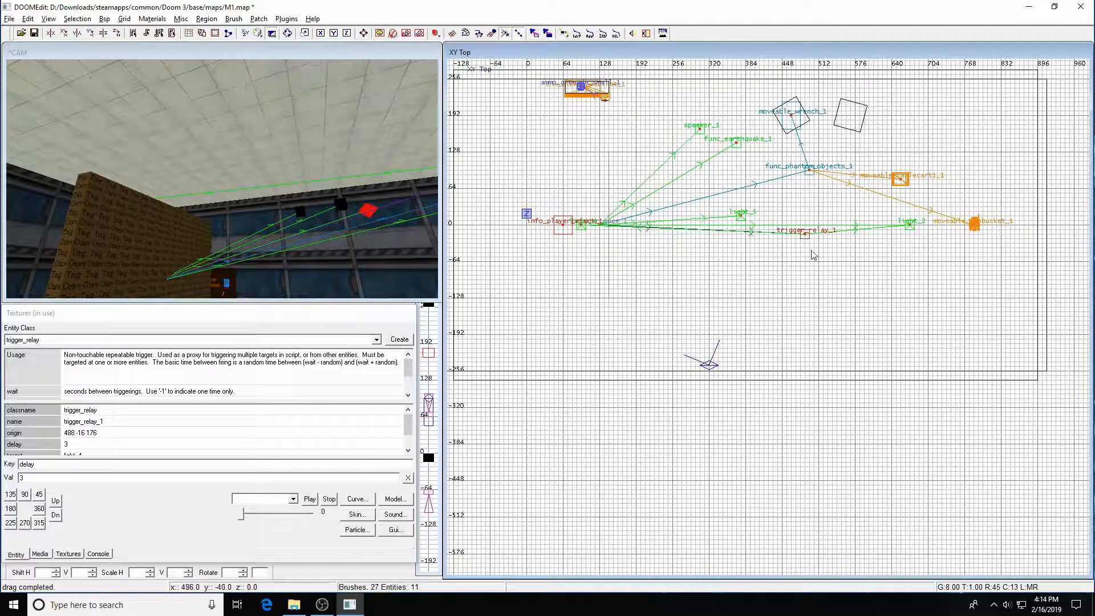
pyautogui.keyDown('shift'); pyautogui.click(742, 220); pyautogui.keyUp('shift')
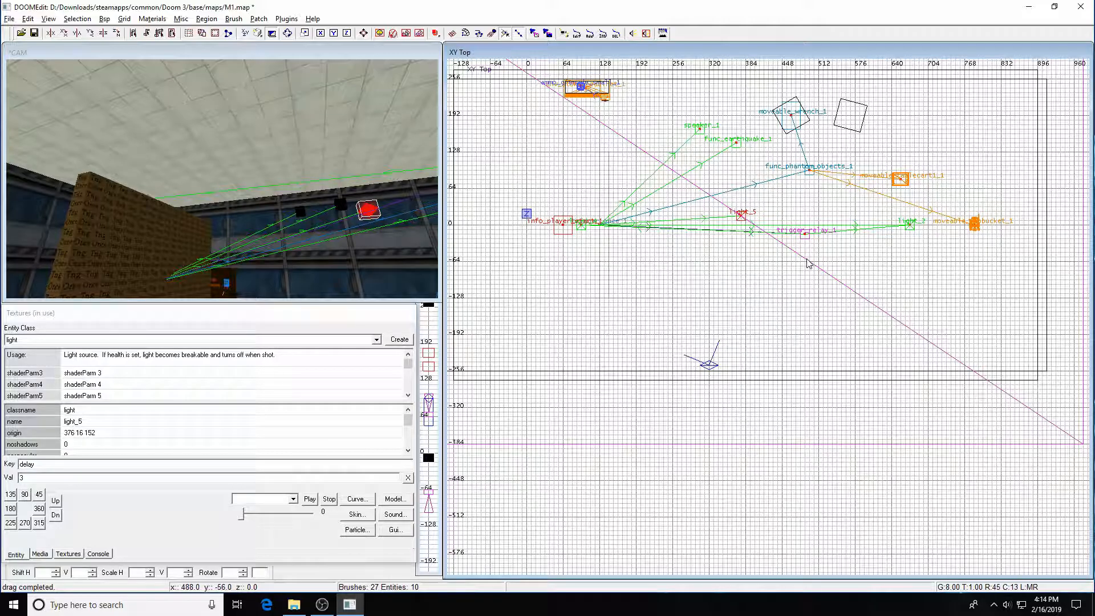
pyautogui.hotkey('ctrl', 'k')
pyautogui.press('Escape')
# Step: Look around the room in the camera view to examine the trigger brush, lights, relay and their connection lines
pyautogui.press('Right')
pyautogui.press('Right')
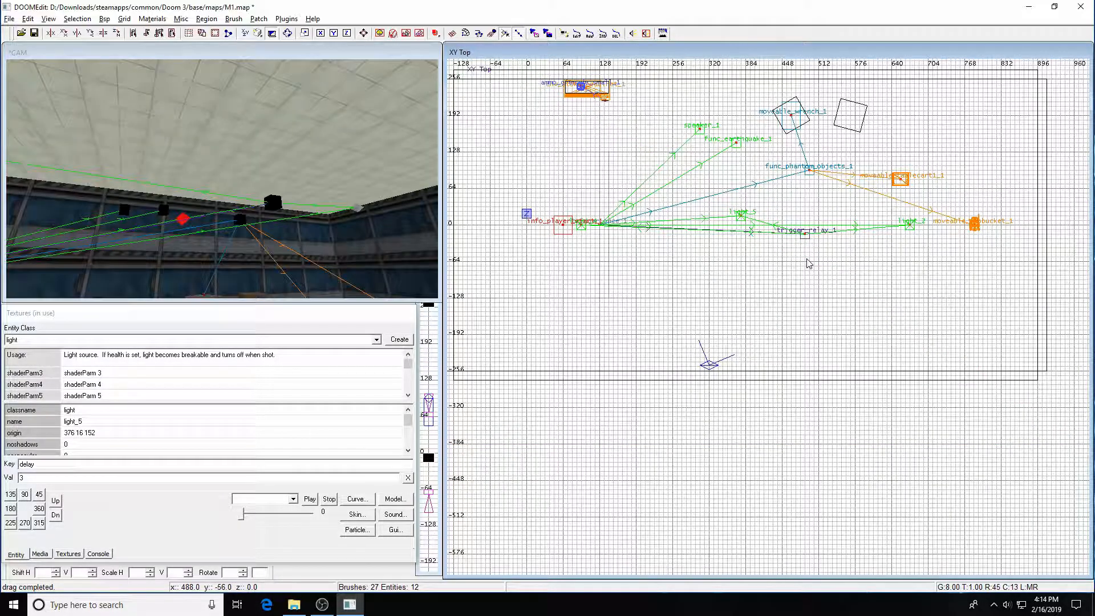
pyautogui.press('z')
pyautogui.press('Left')
pyautogui.press('Left')
pyautogui.press('Left')
pyautogui.press('Left')
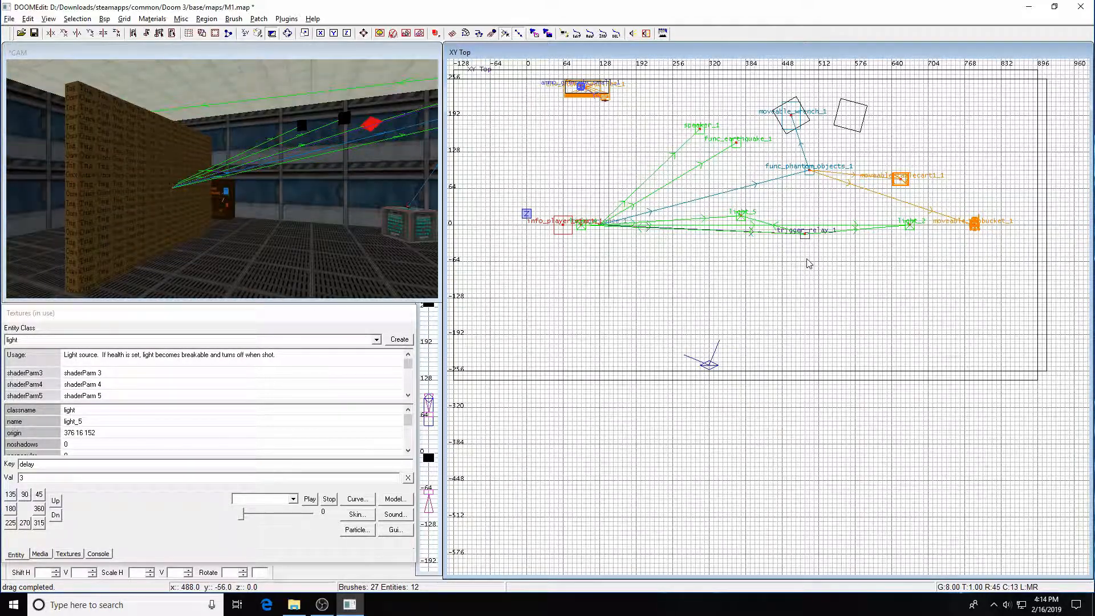
pyautogui.press('Right')
pyautogui.press('Right')
pyautogui.press('Right')
pyautogui.press('Right')
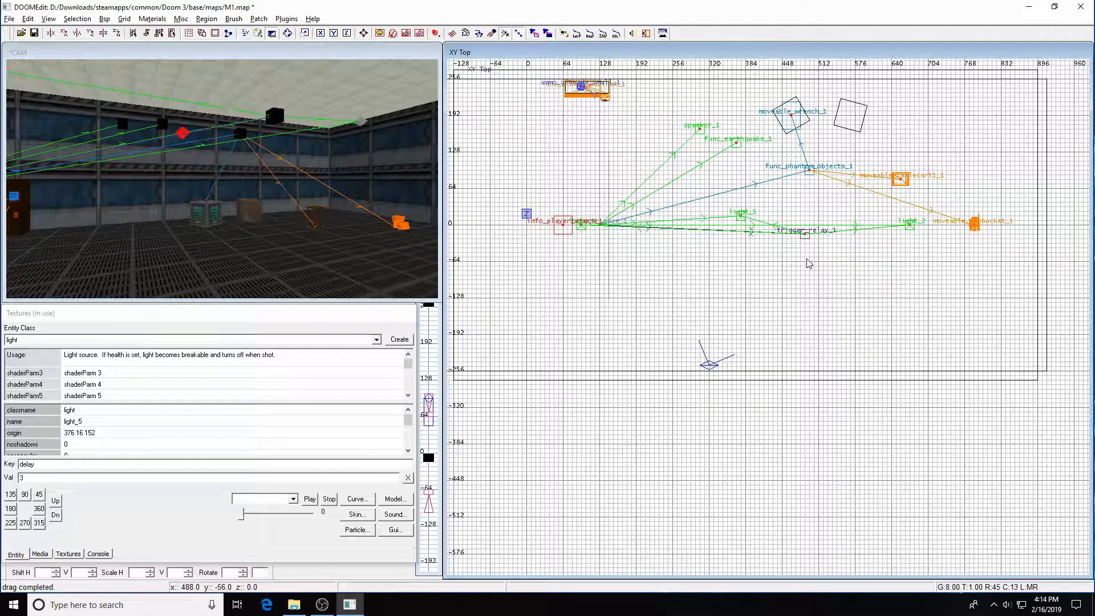
# Step: Save the M1 map and compile it with a BSP build
pyautogui.hotkey('ctrl', 's')
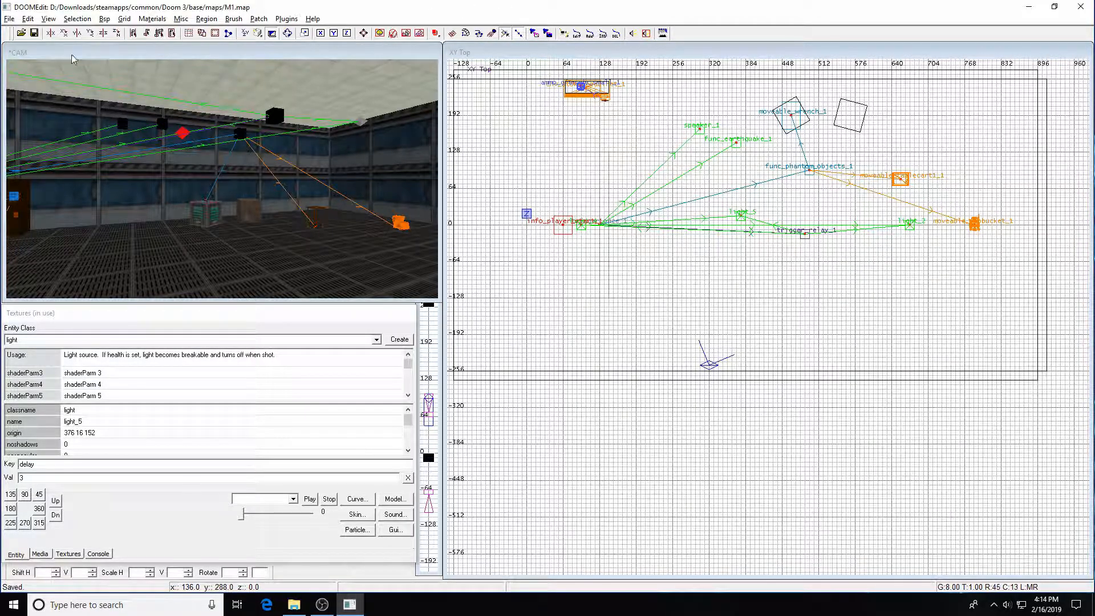
pyautogui.click(104, 19)
pyautogui.click(118, 45)
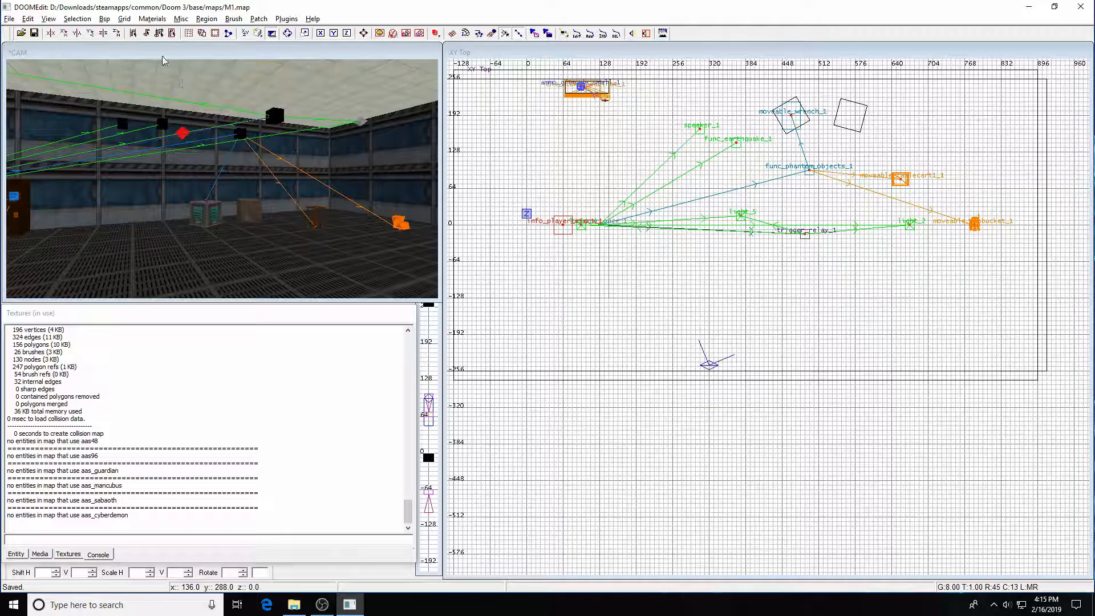
# Step: Switch to the Doom 3 game, load the level with the console command "map m1" and walk through the trigger area to test the effects
pyautogui.press('F2')
pyautogui.hotkey('ctrl', 'alt', '`')
pyautogui.press('Up')
pyautogui.press('BackSpace')
pyautogui.press('BackSpace')
pyautogui.press('BackSpace')
pyautogui.press('BackSpace')
pyautogui.press('BackSpace')
pyautogui.press('BackSpace')
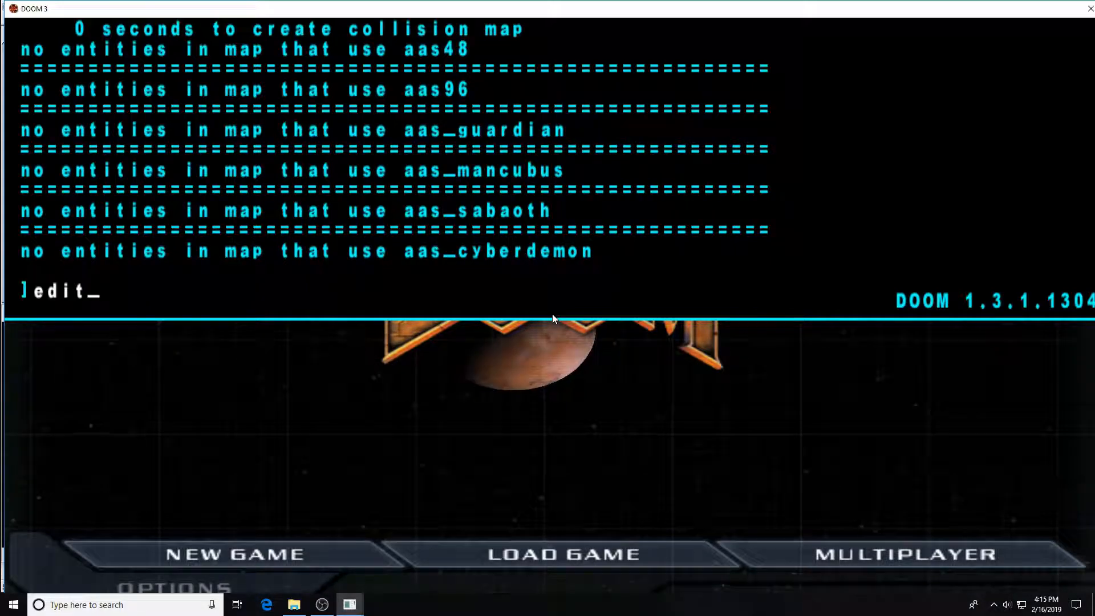
pyautogui.write('map m1')
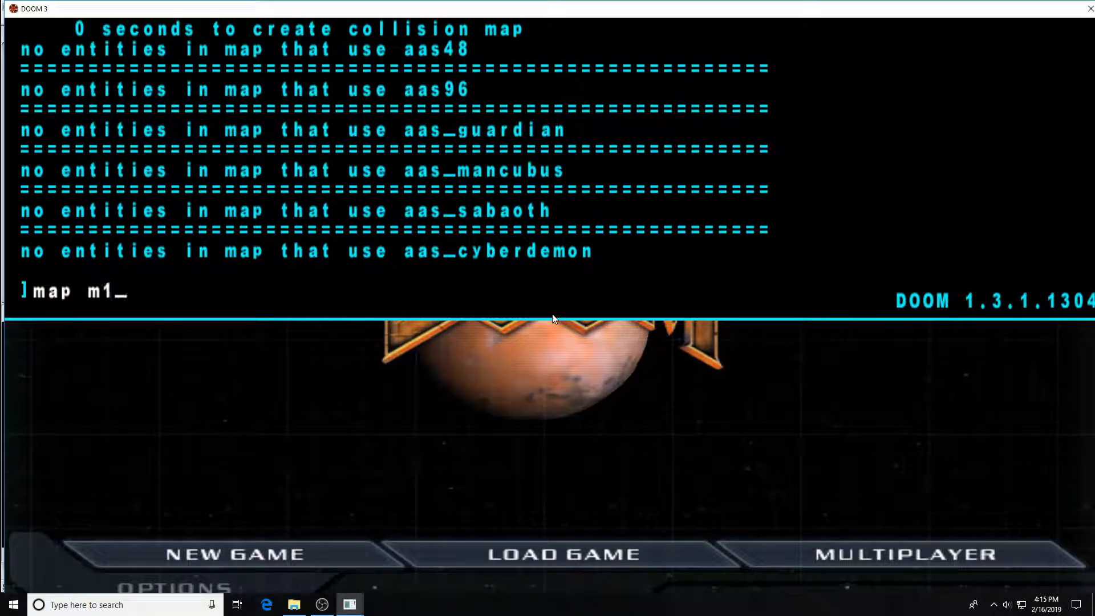
pyautogui.press('Return')
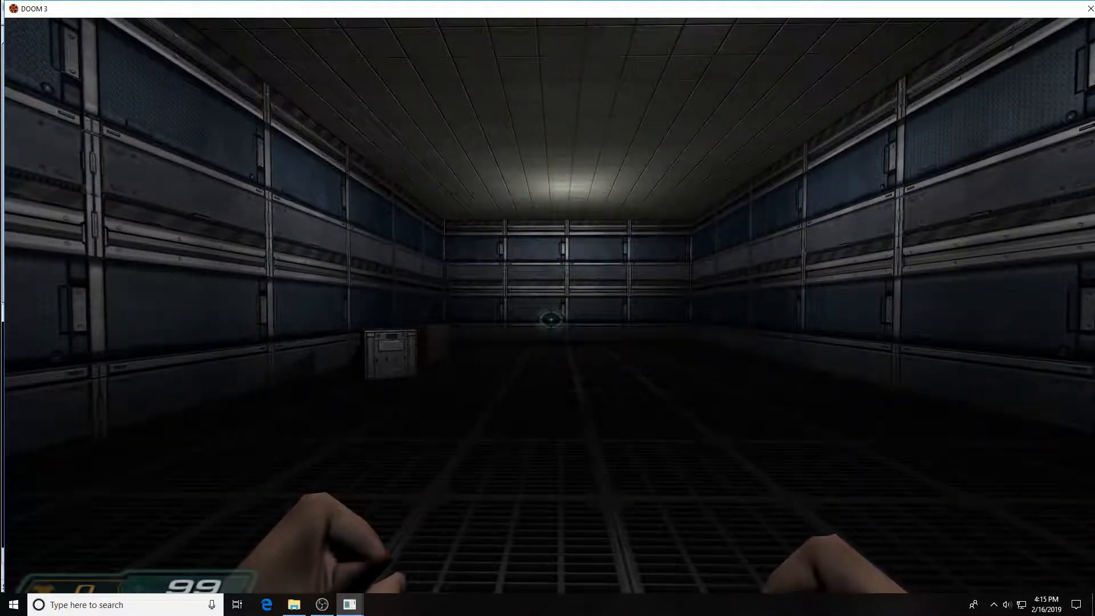
pyautogui.press('w')
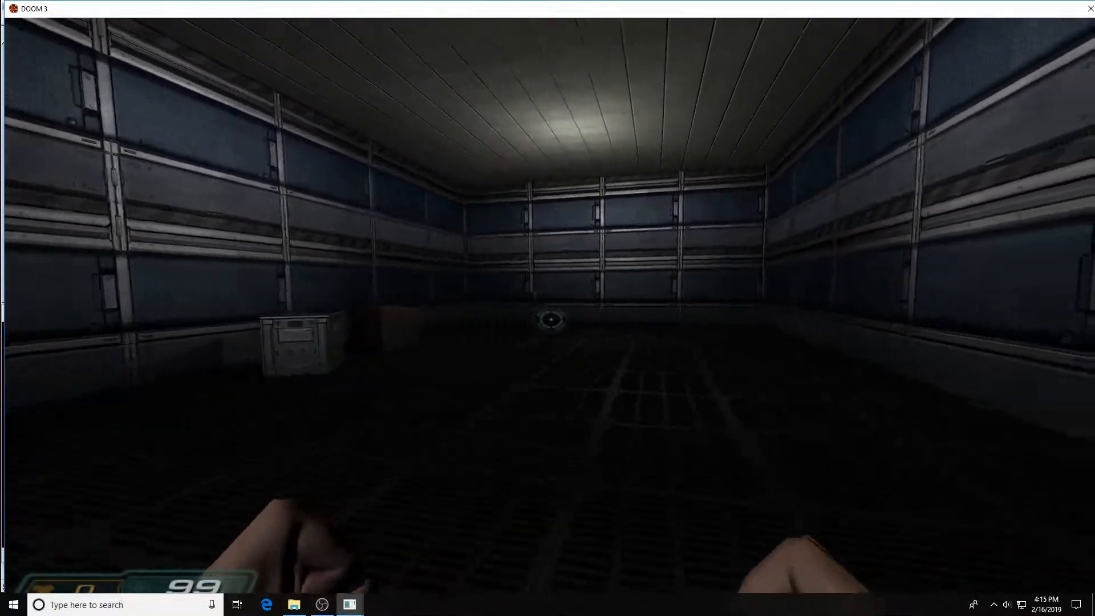
pyautogui.press('s')
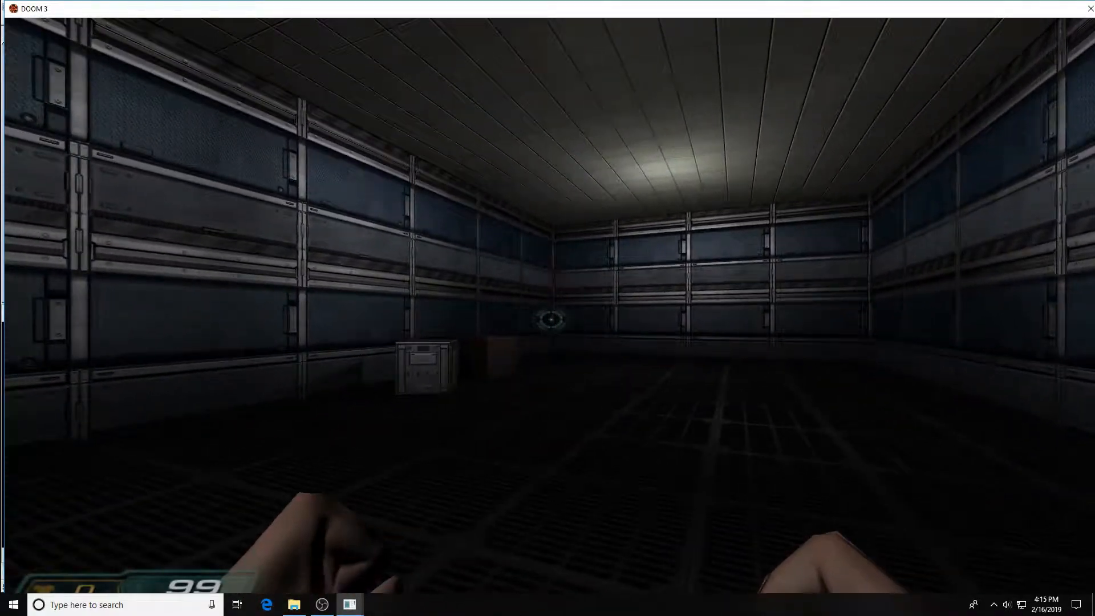
# Step: Reload the M1 map from the console and walk back and forth through the room to check the red strobe and light restoration
pyautogui.hotkey('ctrl', 'alt', '`')
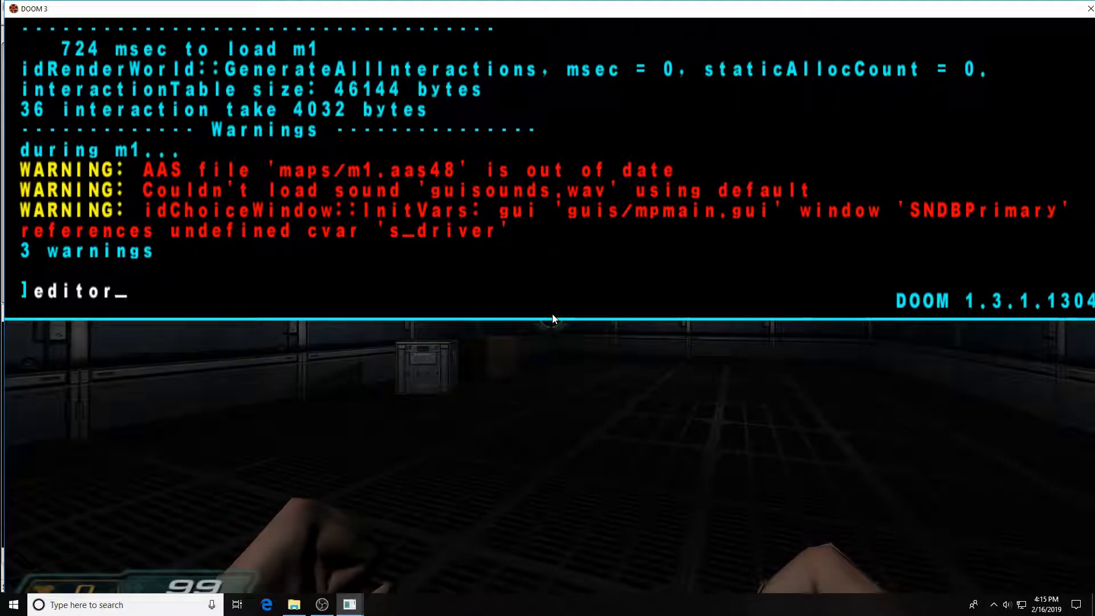
pyautogui.press('Return')
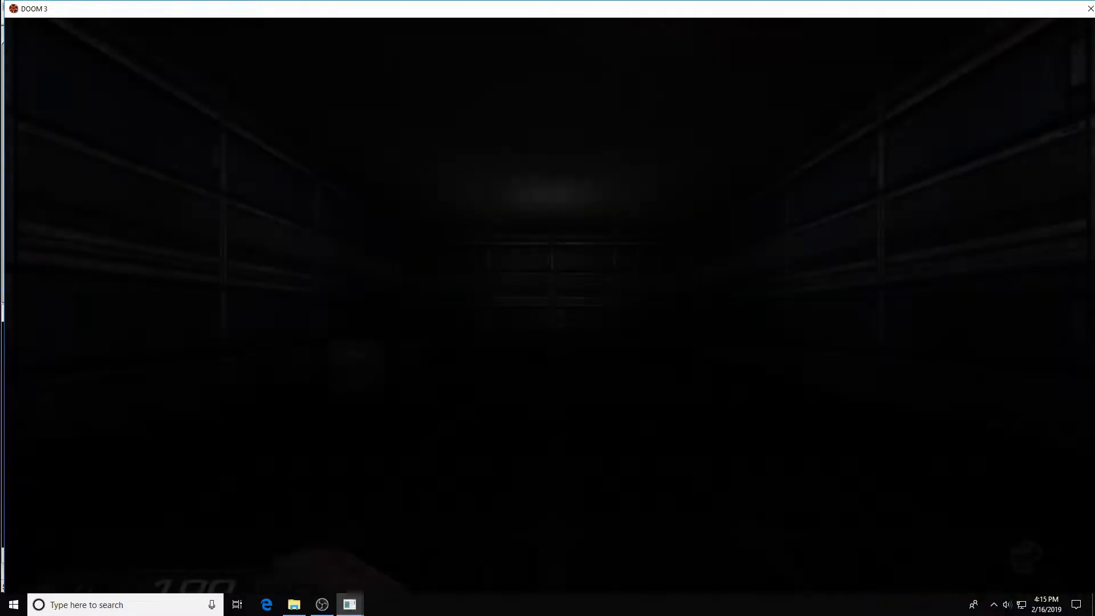
pyautogui.press('w')
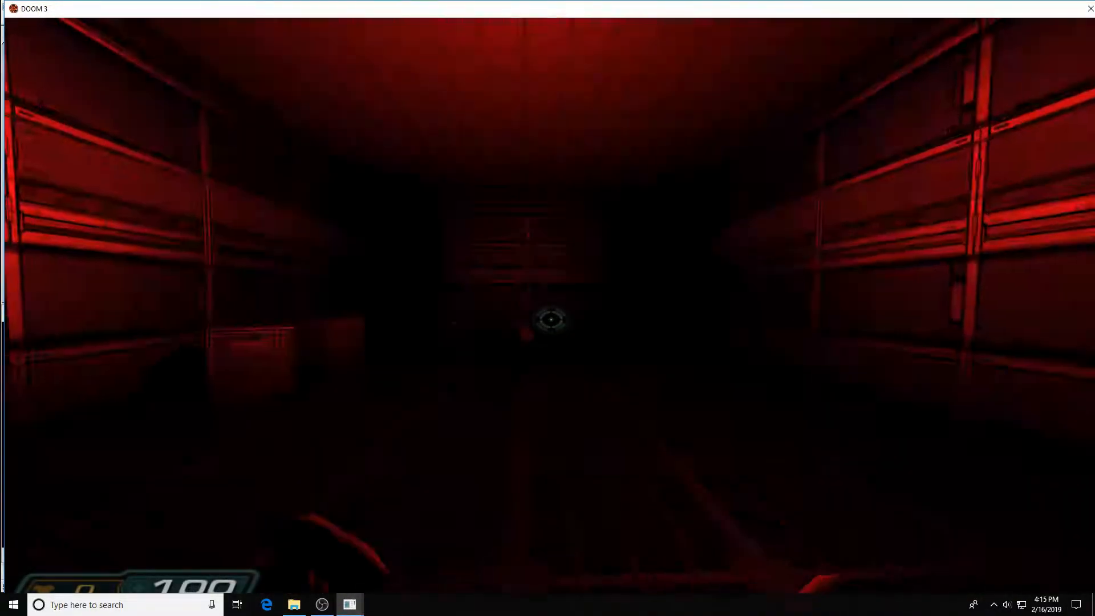
pyautogui.press('s')
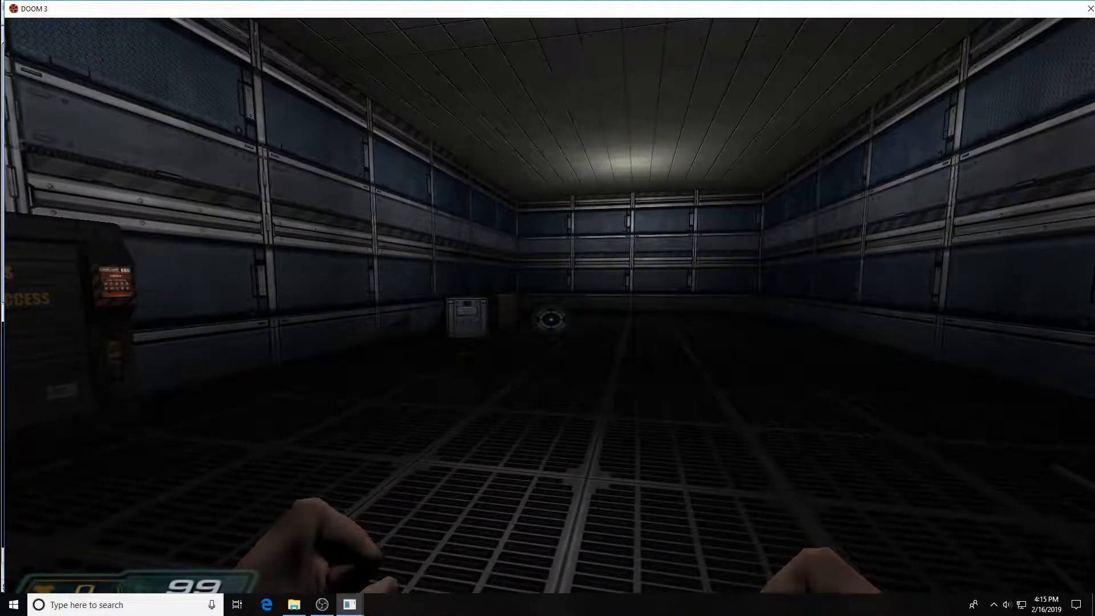
pyautogui.press('w')
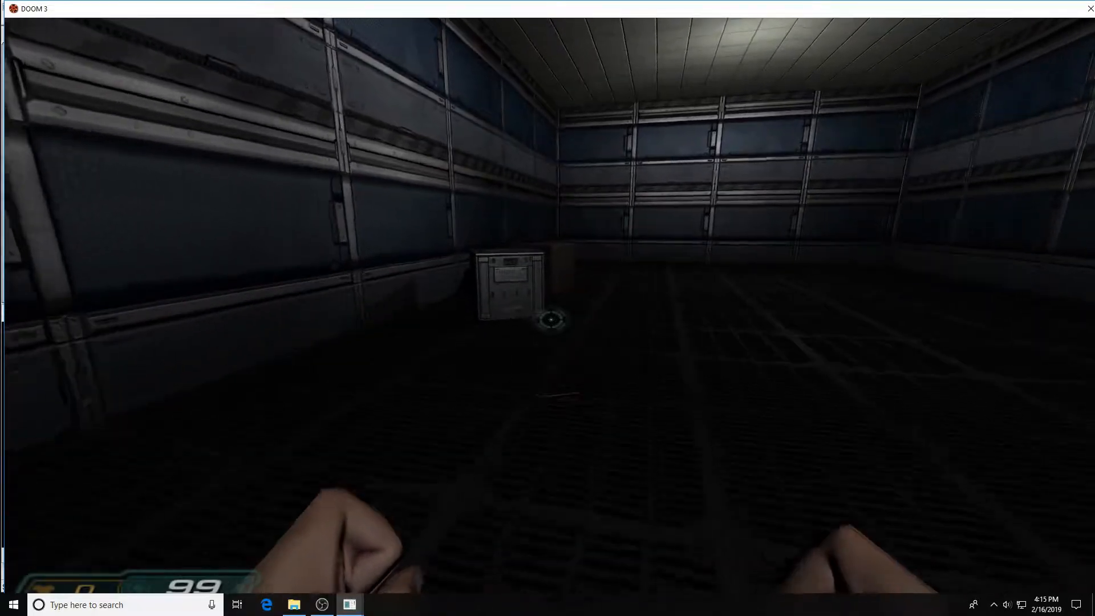